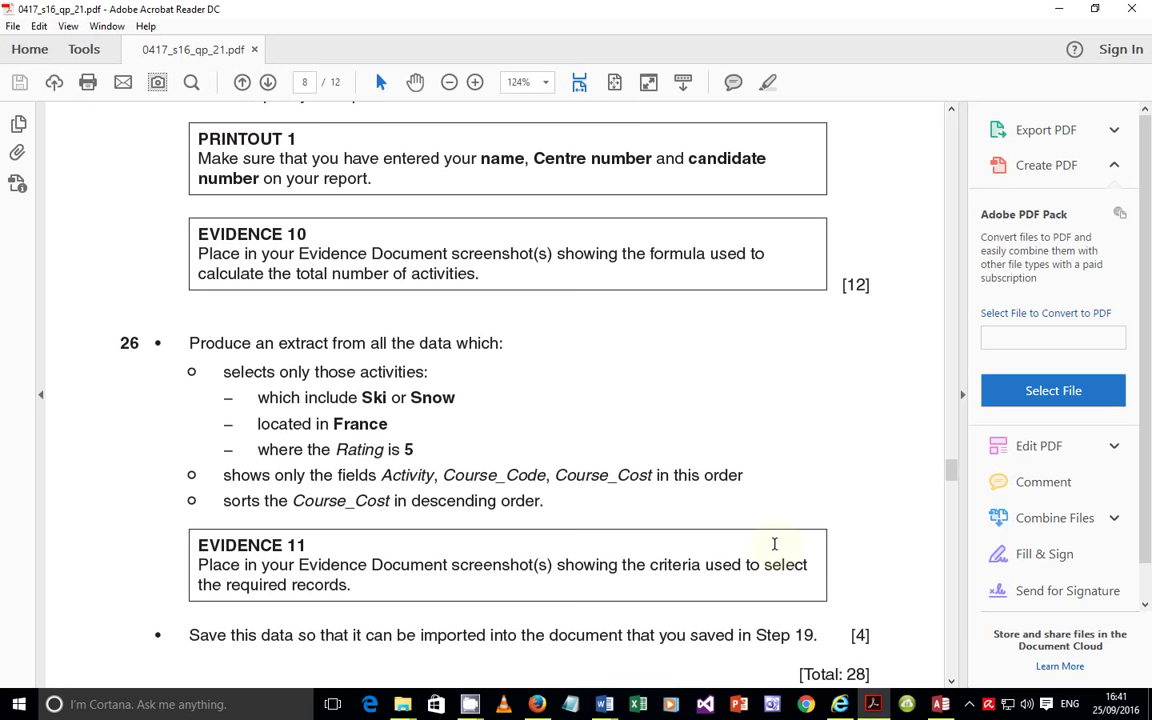
Scroll the exam PDF from question 26 on page 8 down to question 27 on page 9.
scroll(633, 470, down, 5)
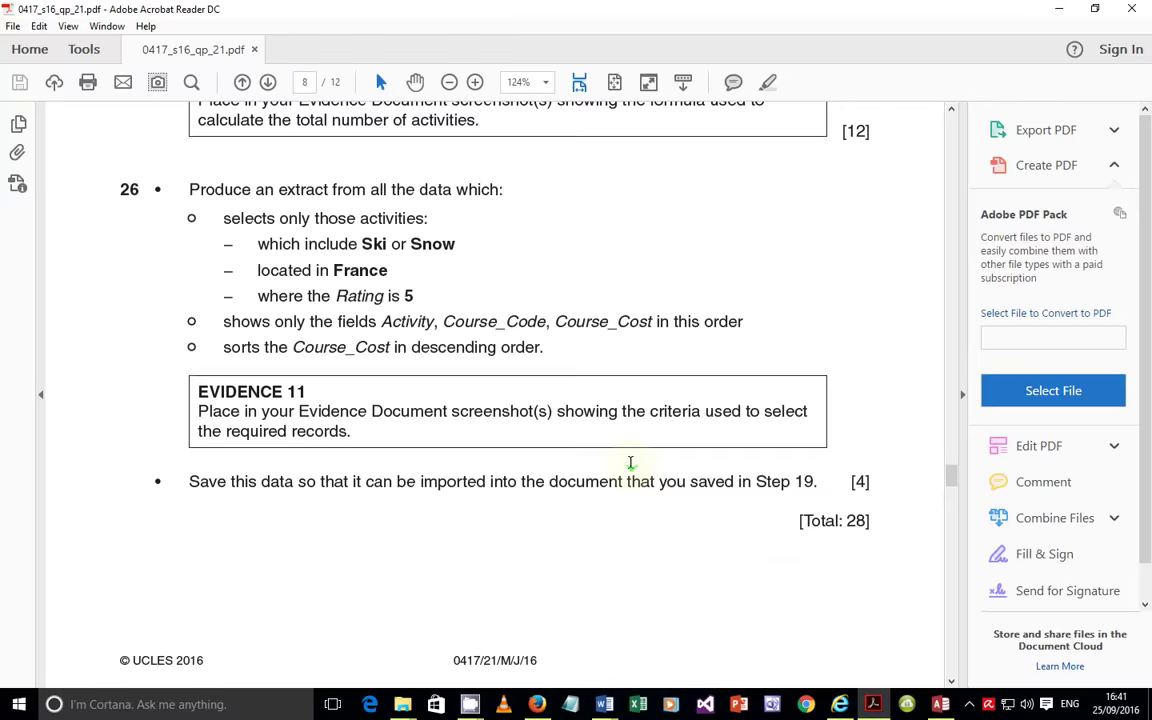
scroll(631, 469, down, 2)
scroll(625, 466, up, 5)
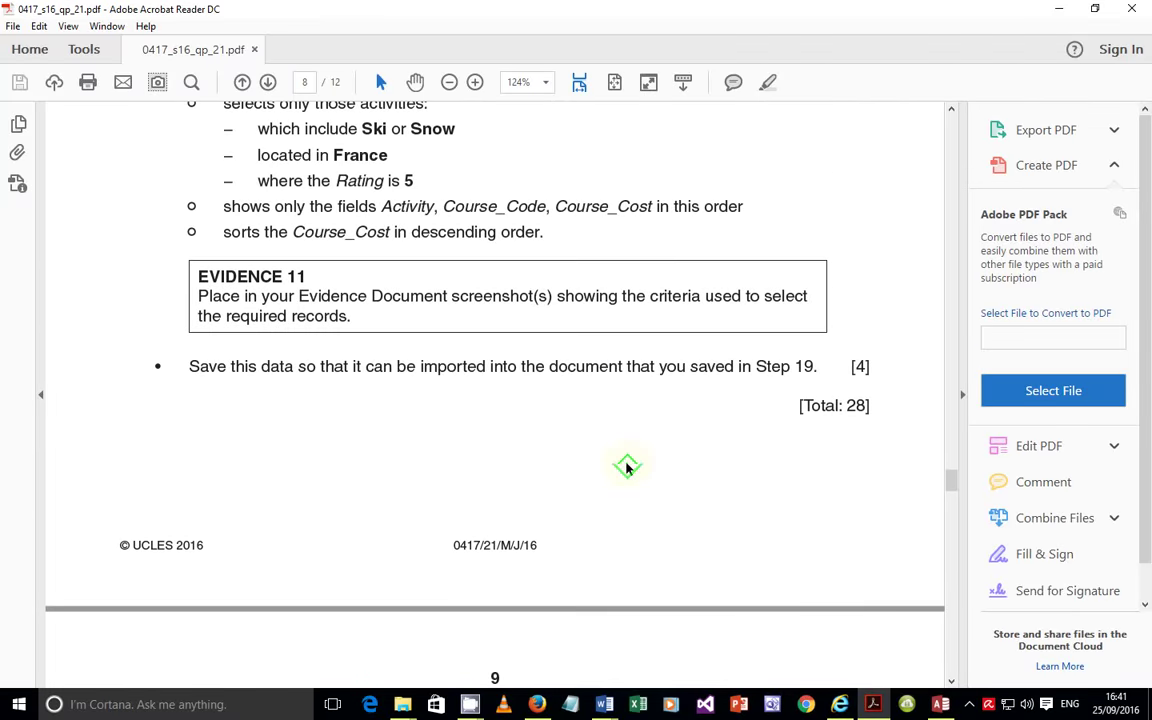
scroll(625, 462, down, 5)
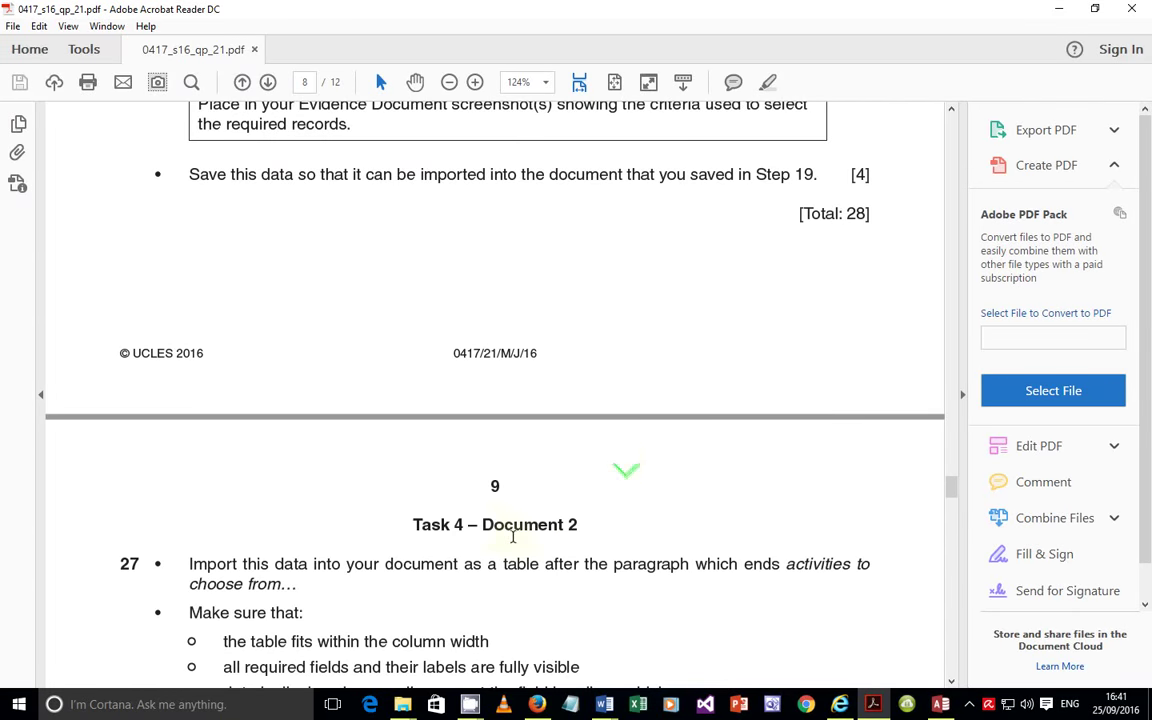
scroll(537, 512, up, 5)
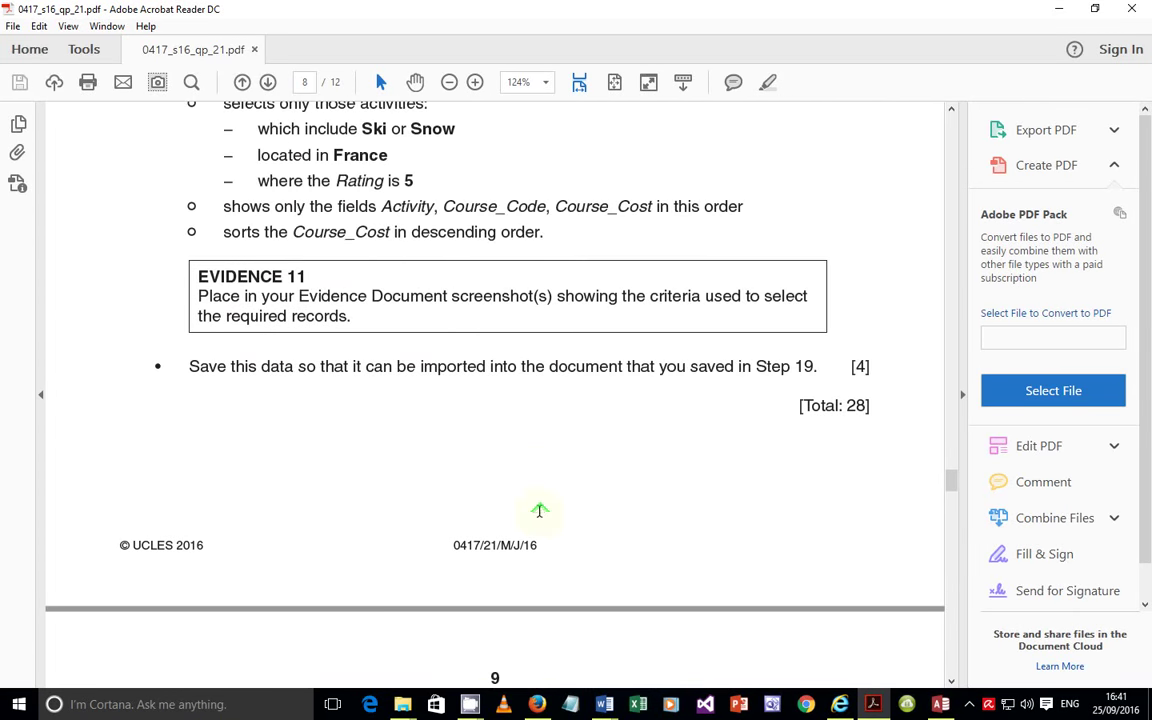
scroll(540, 515, up, 1)
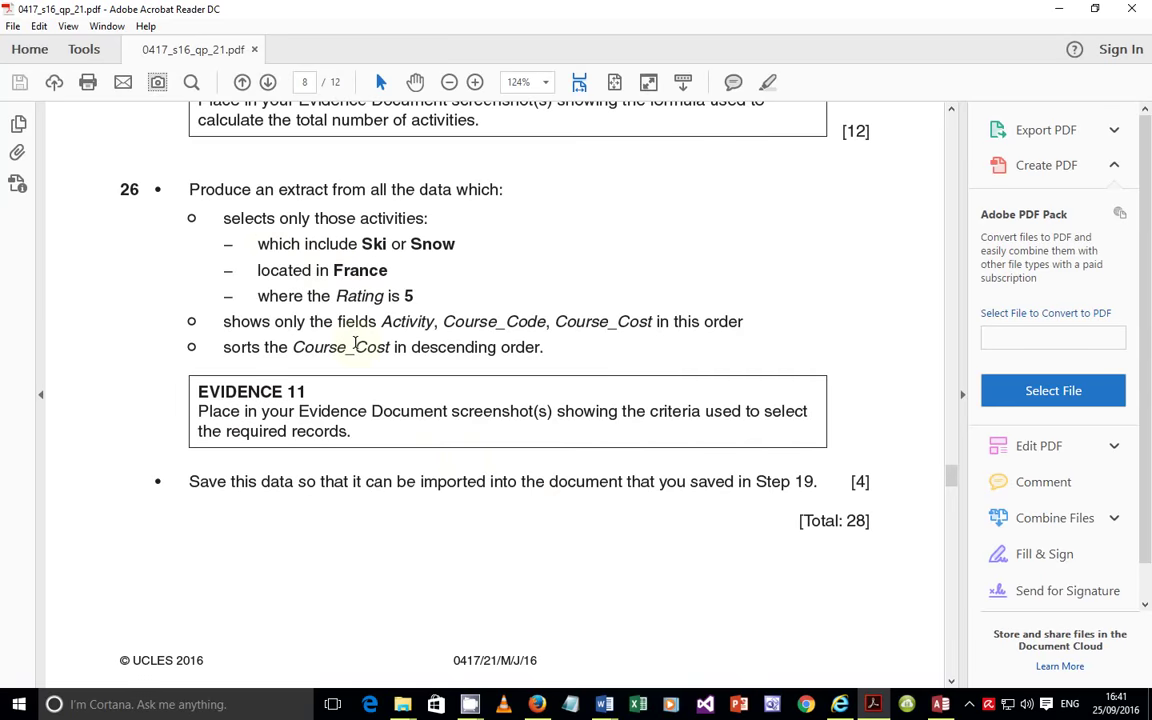
scroll(355, 344, down, 6)
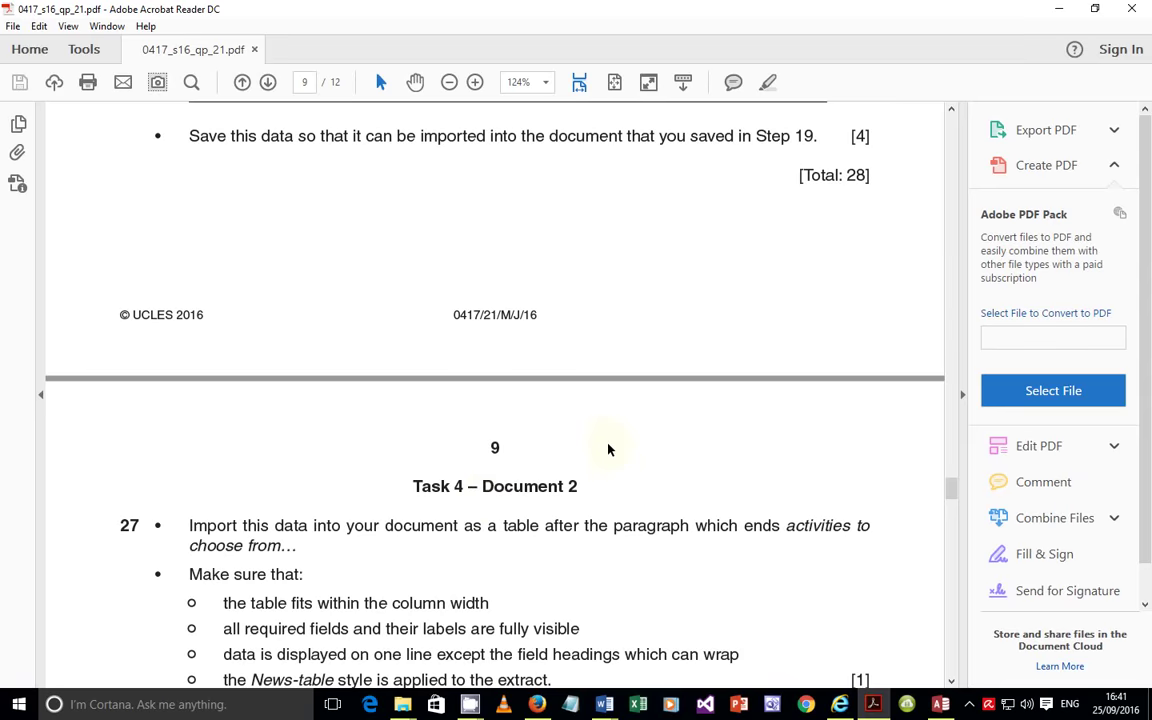
scroll(608, 445, up, 2)
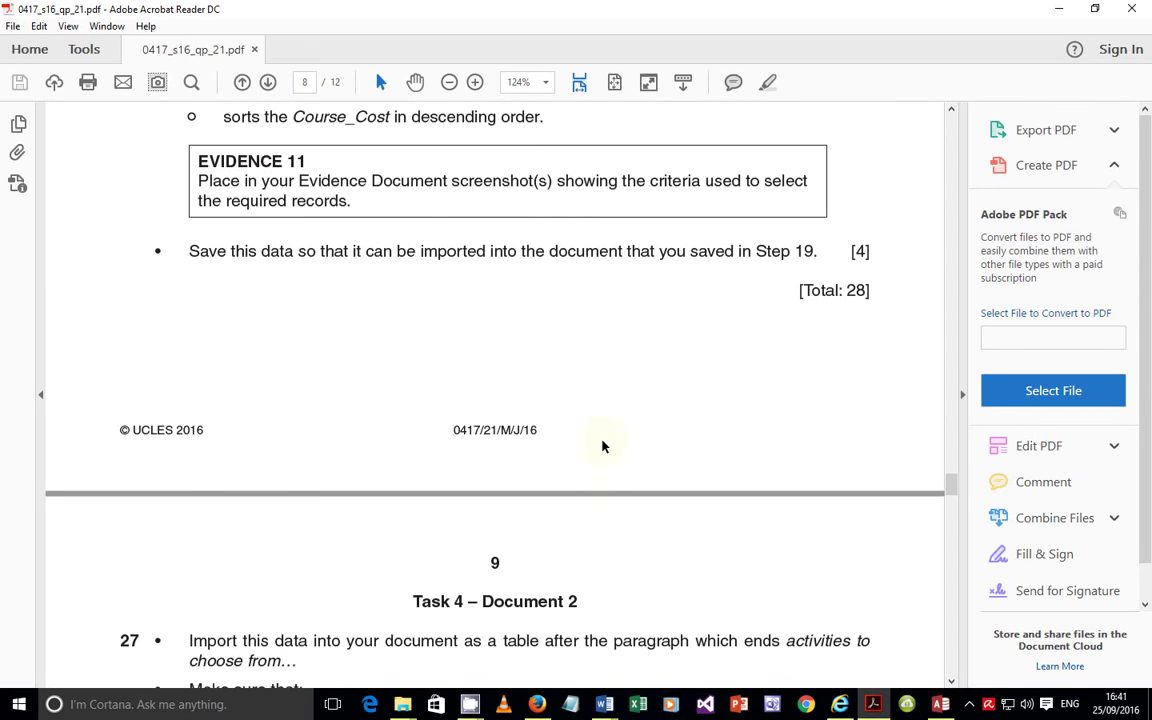
scroll(553, 445, up, 3)
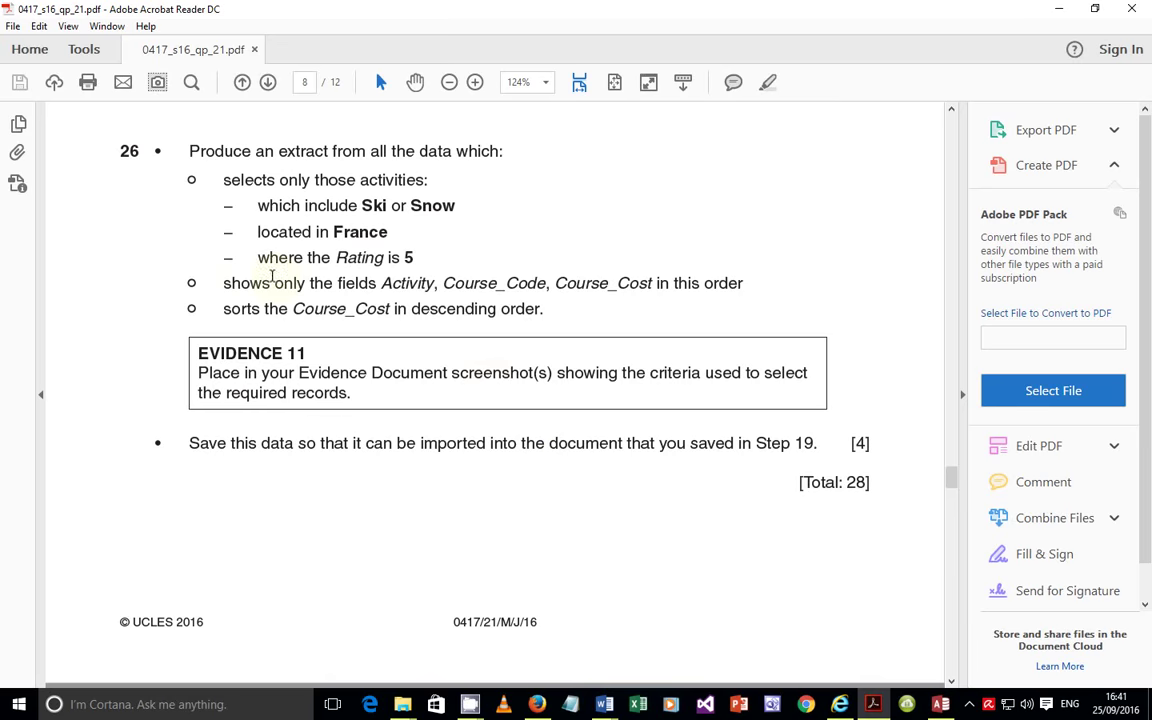
scroll(296, 336, down, 1)
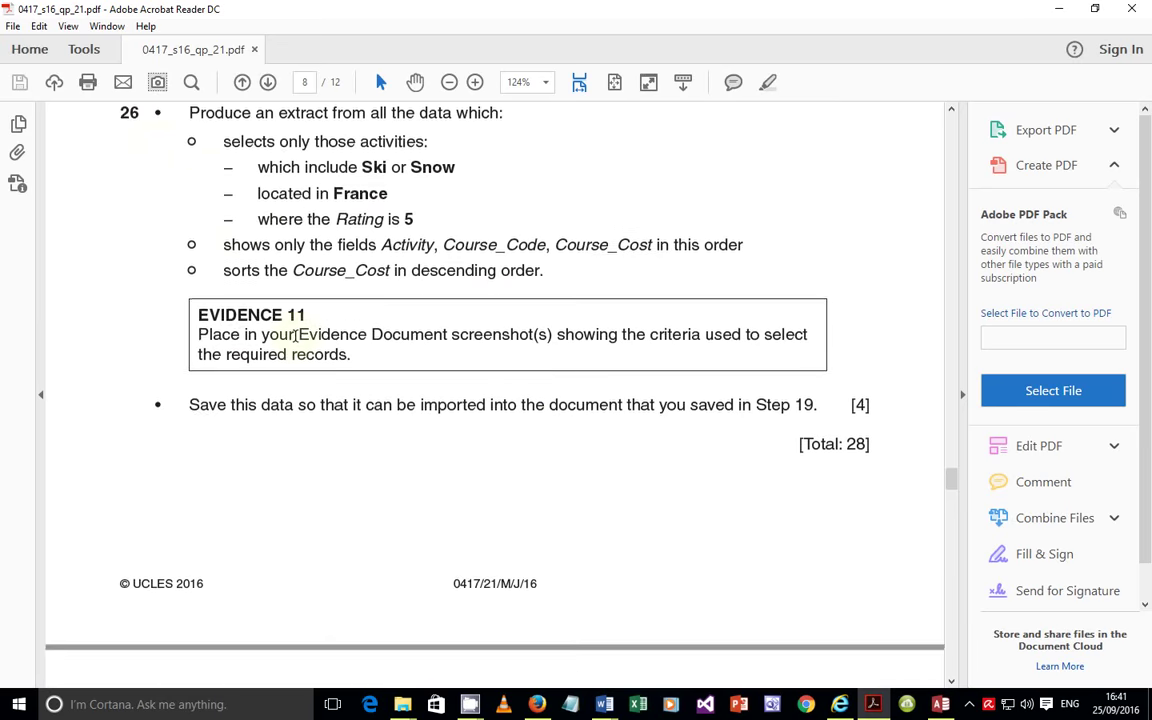
scroll(296, 336, down, 4)
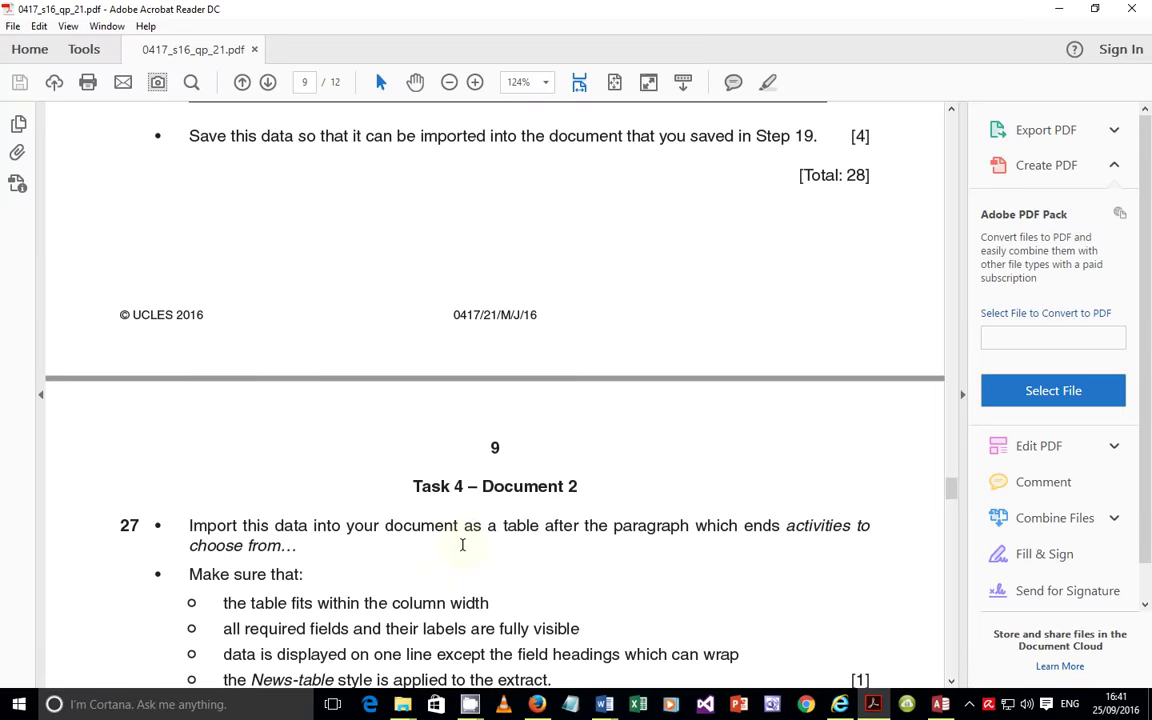
scroll(472, 538, up, 4)
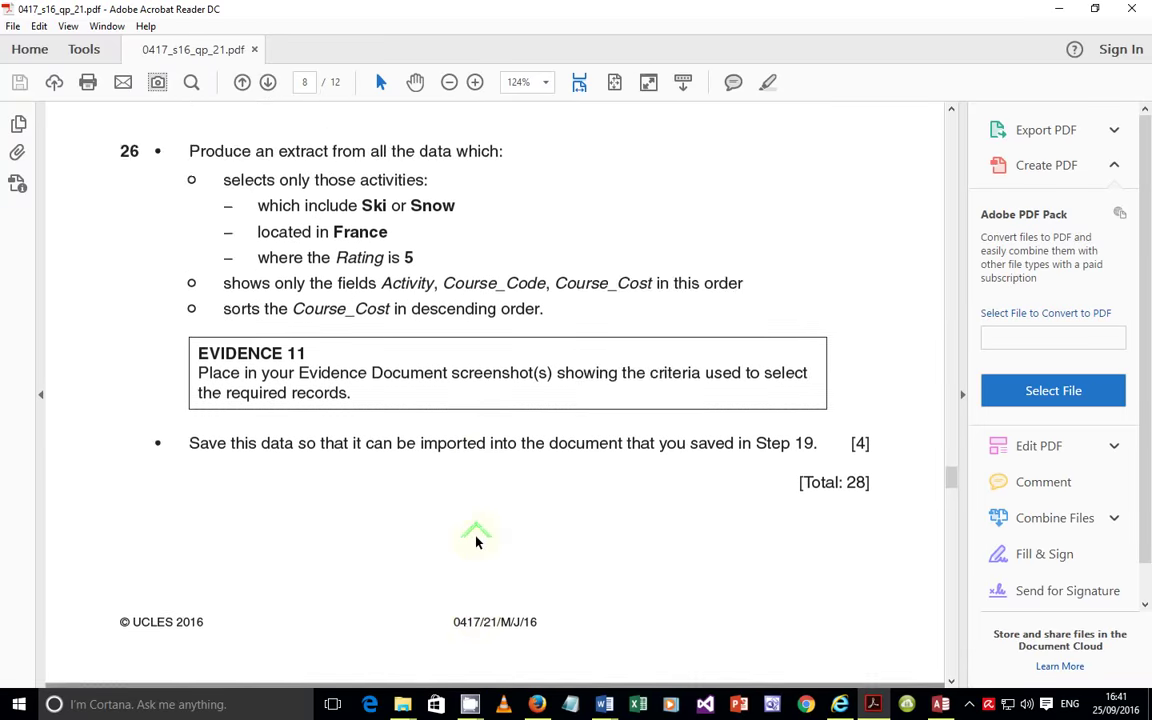
scroll(476, 541, up, 2)
scroll(222, 286, up, 2)
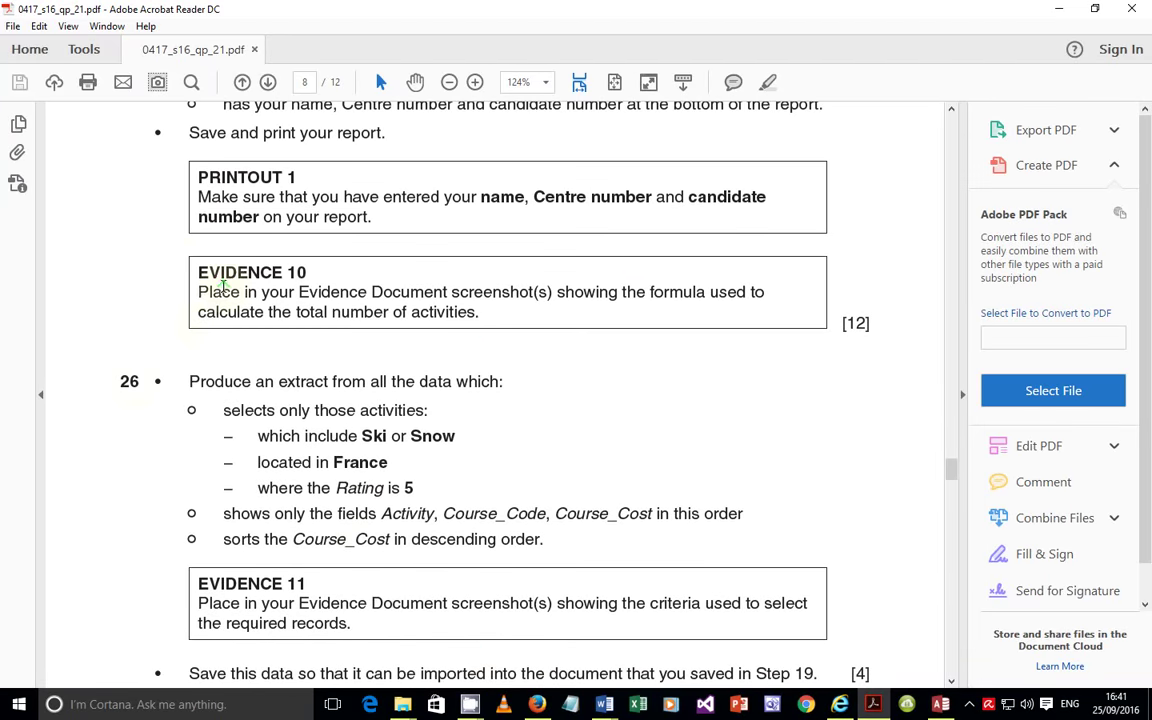
scroll(213, 398, down, 4)
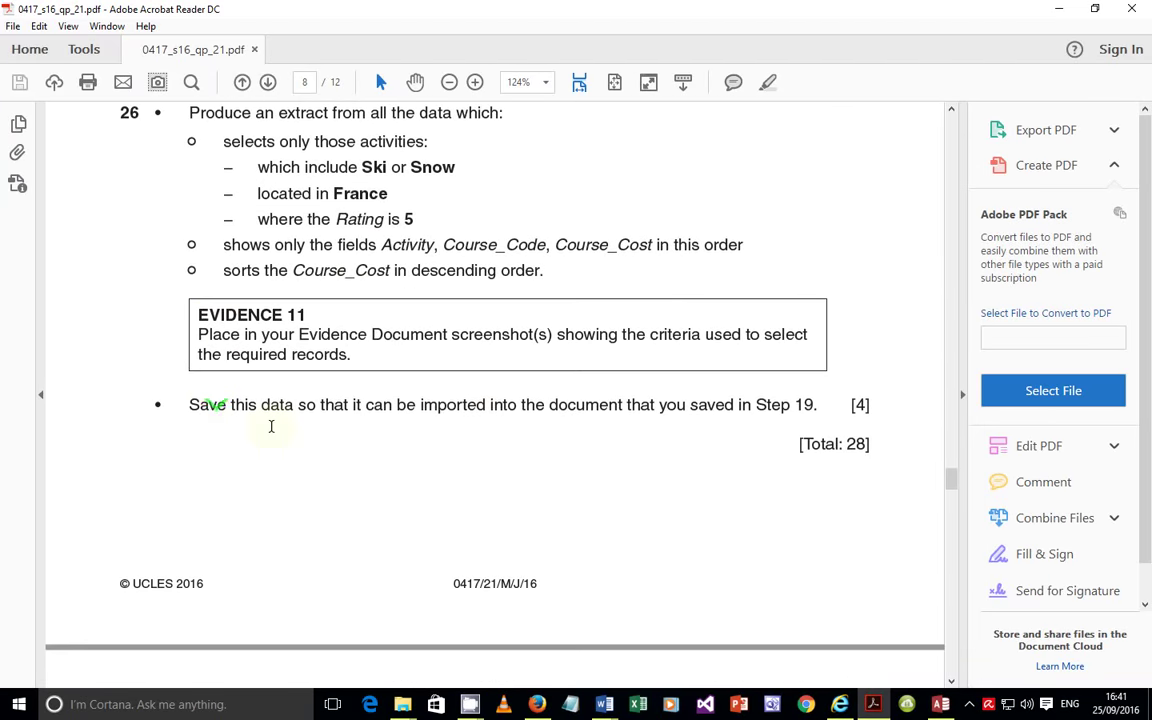
scroll(271, 427, down, 3)
scroll(271, 427, down, 2)
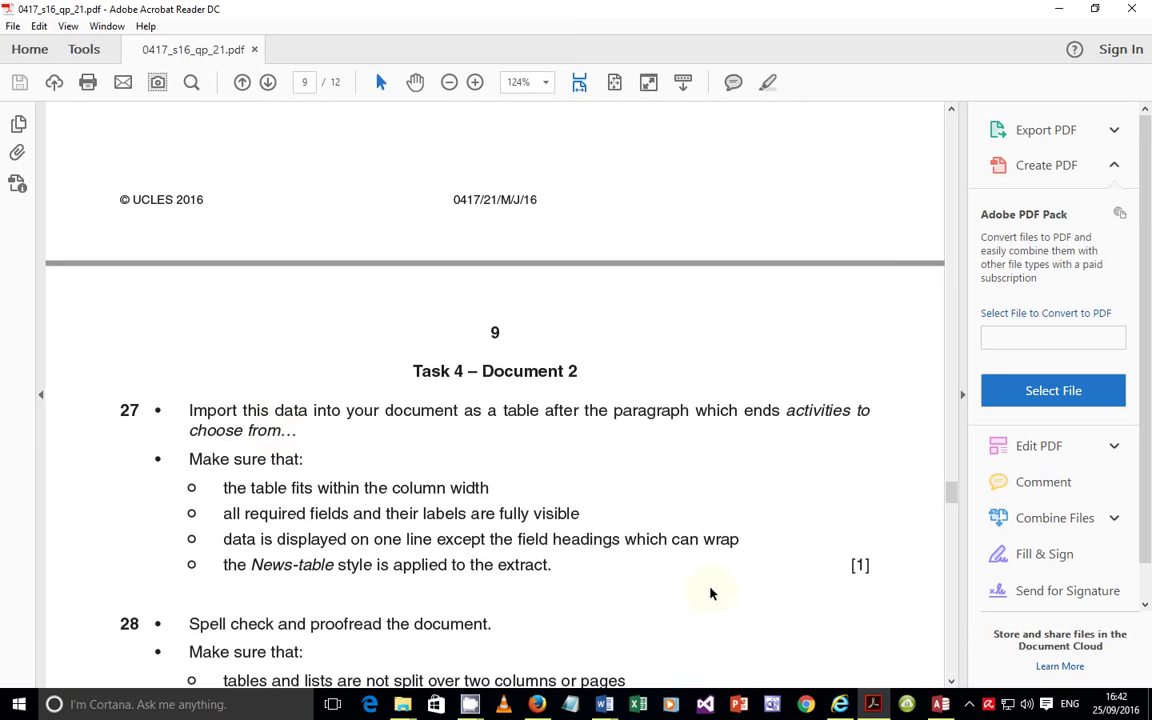
Finish reading question 27 and switch to the Access design of J216ADSPORTS Query1.
scroll(757, 518, down, 2)
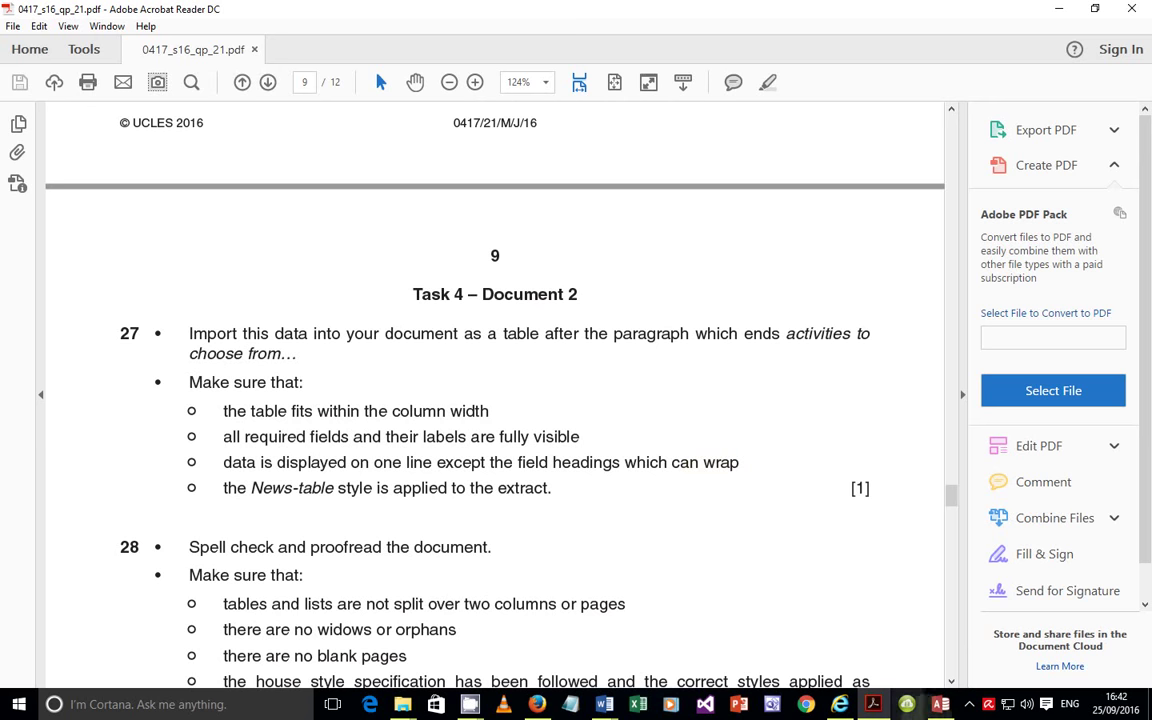
click(940, 704)
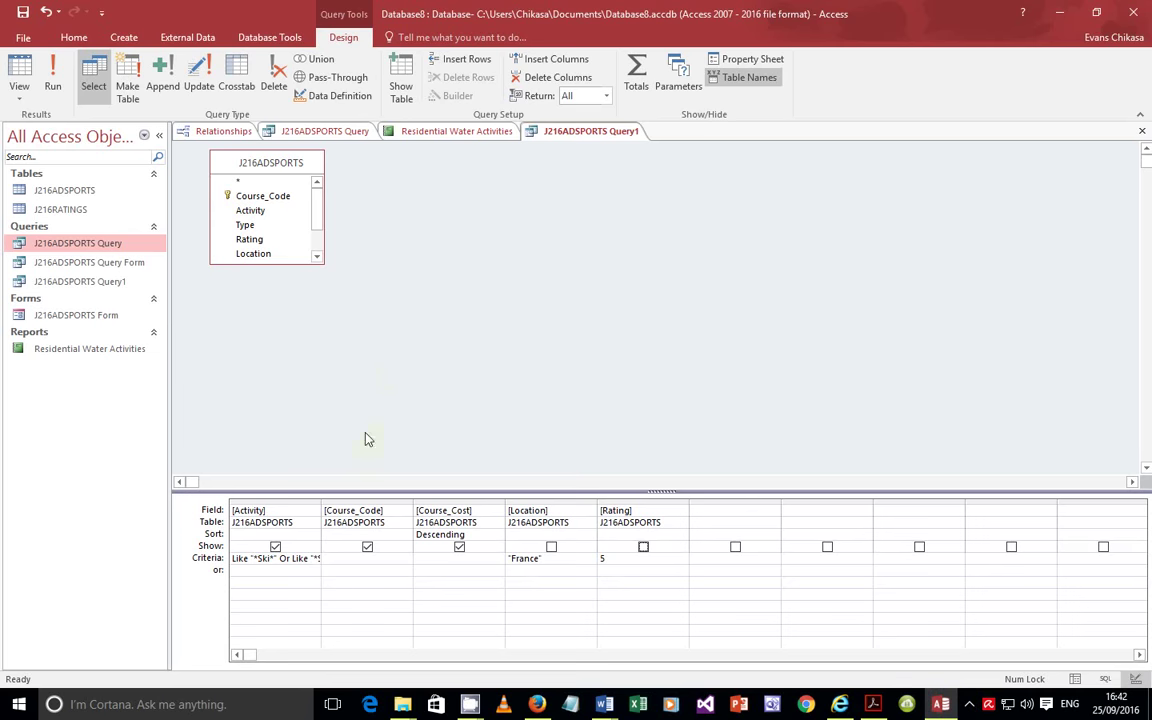
Run J216ADSPORTS Query1 to list the ten French Ski/Snow activities by descending cost.
click(53, 88)
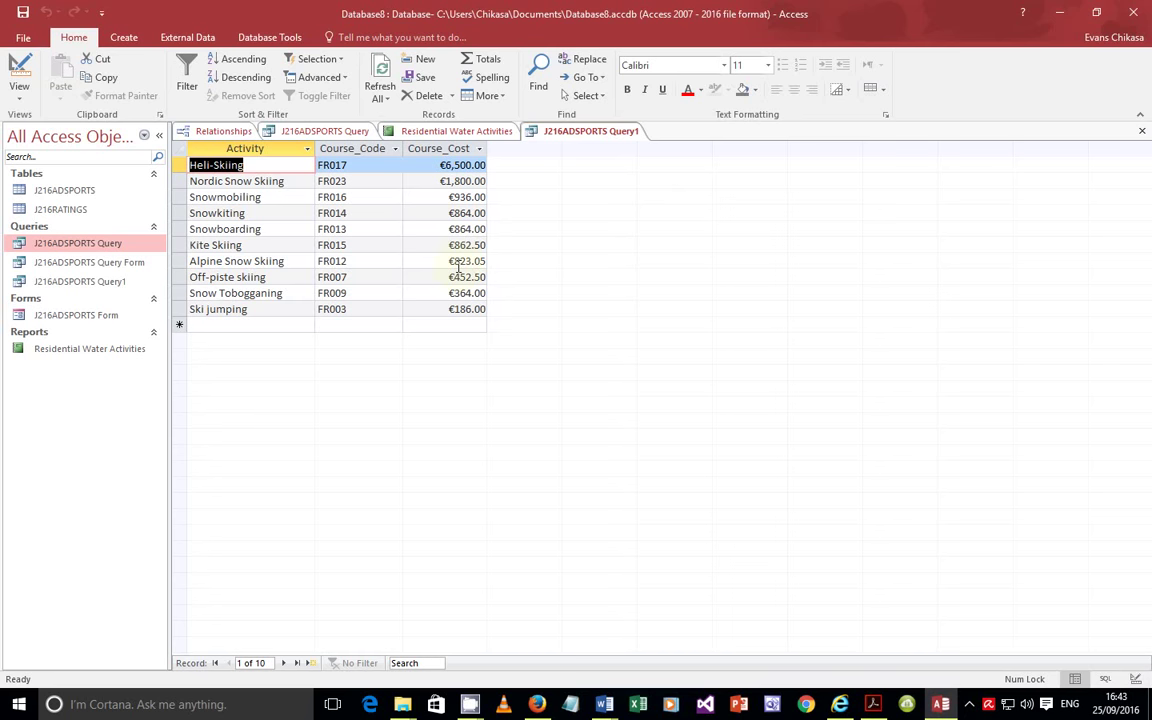
click(873, 704)
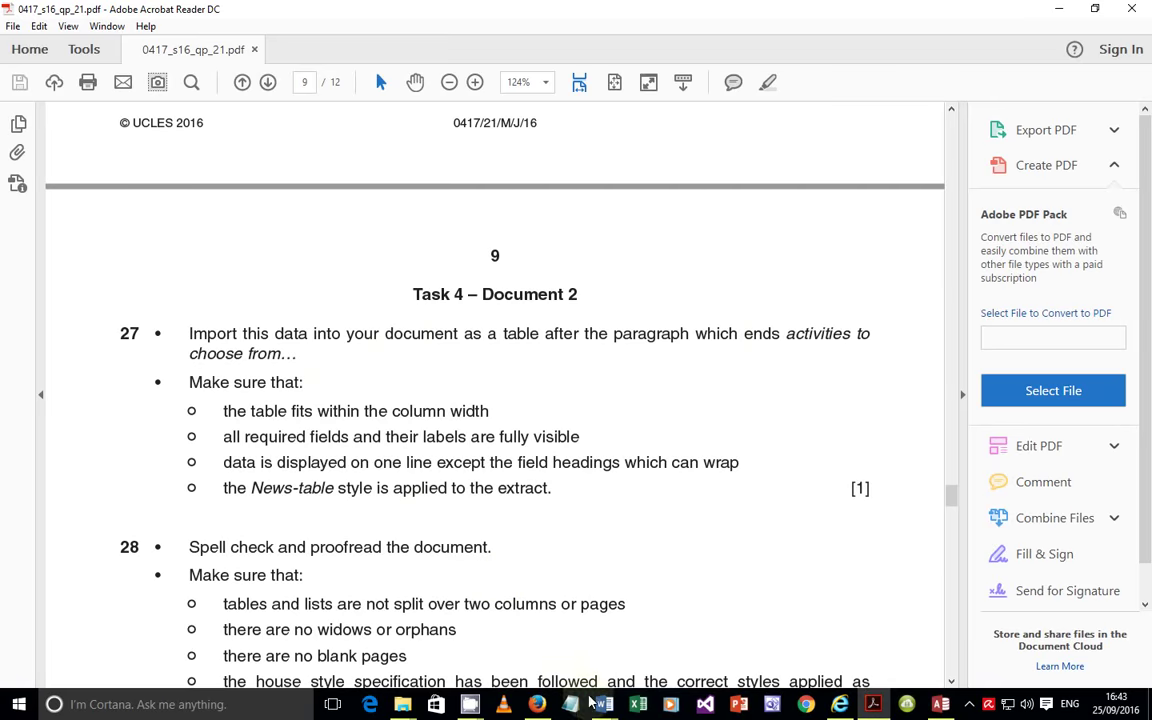
mouse_move(604, 704)
mouse_move(496, 628)
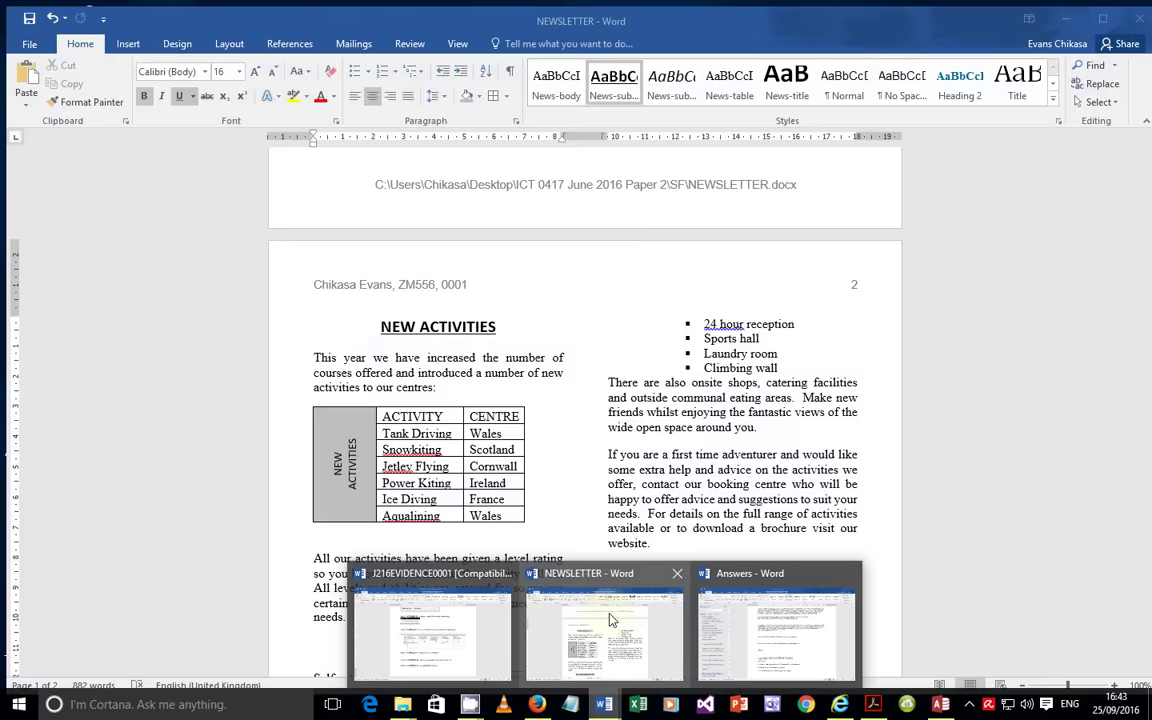
Find the NEWSLETTER paragraph ending 'activities to choose from', then return to the exam paper.
click(610, 622)
scroll(572, 400, up, 4)
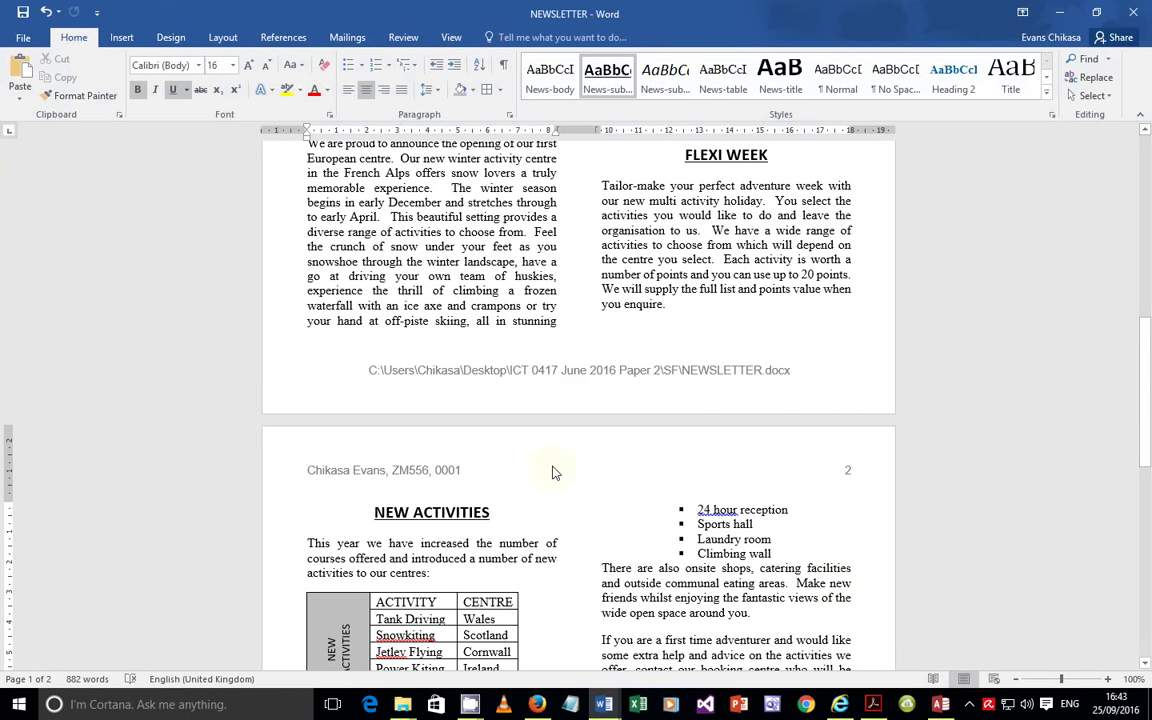
mouse_move(940, 704)
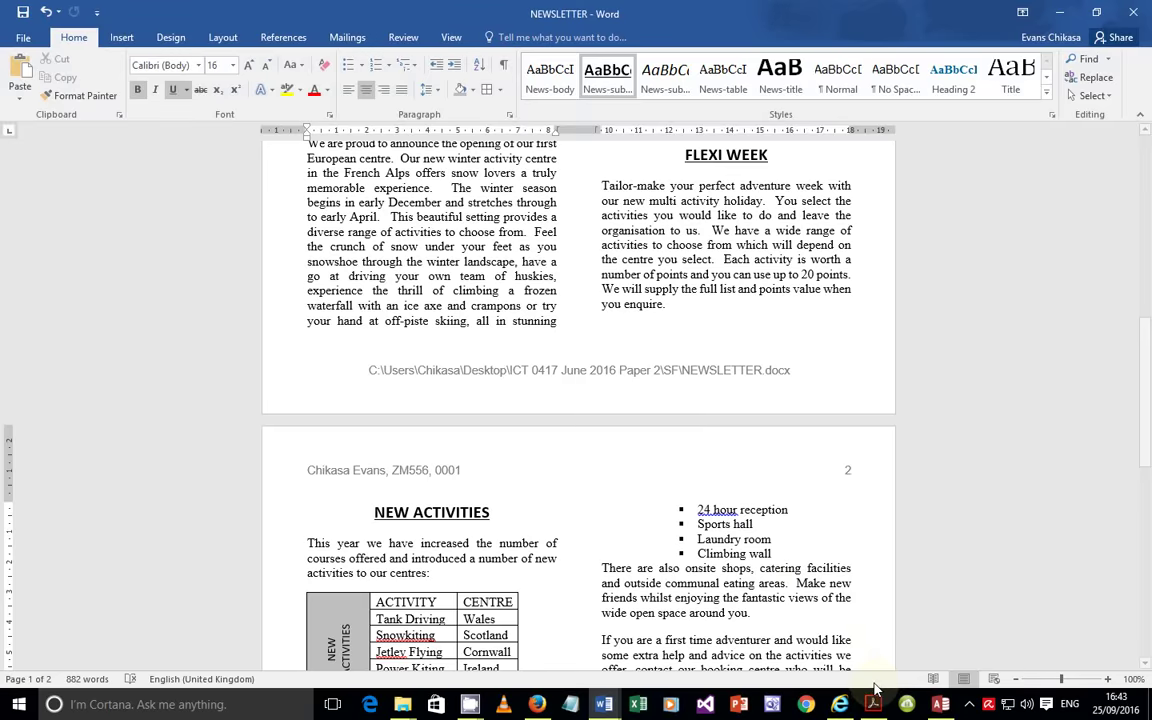
key(alt+Tab)
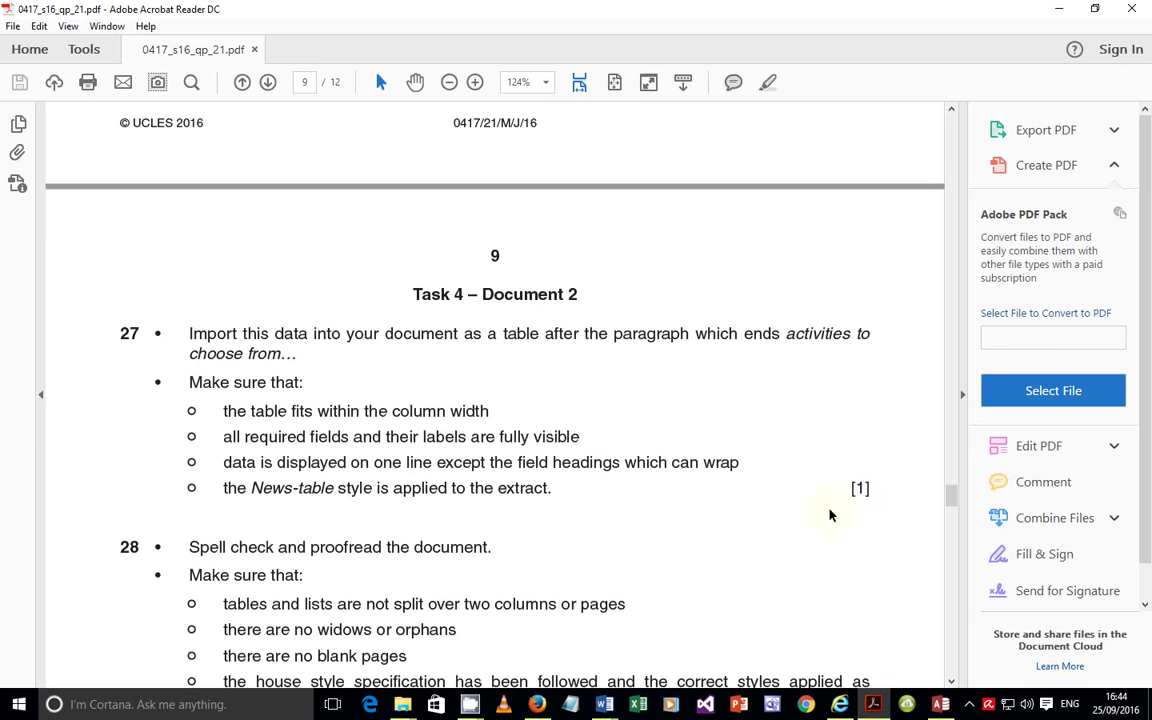
Bring the J216ADSPORTS Query1 results forward and try selecting the Activity column and cells.
click(942, 706)
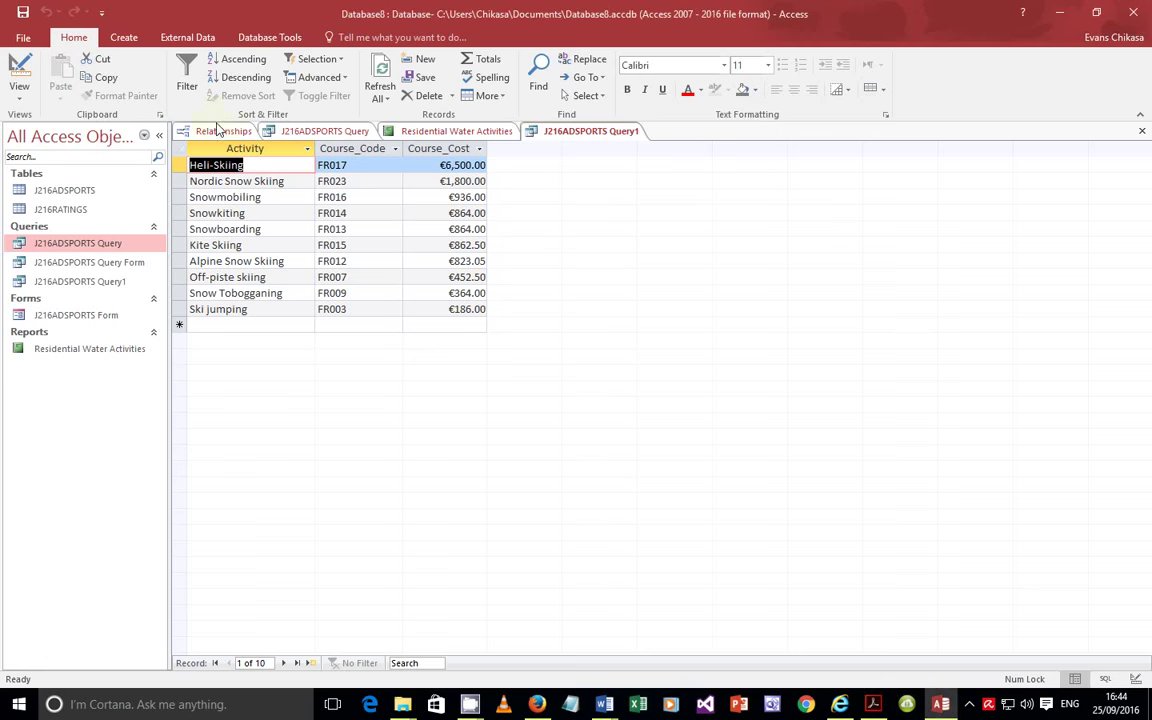
click(197, 146)
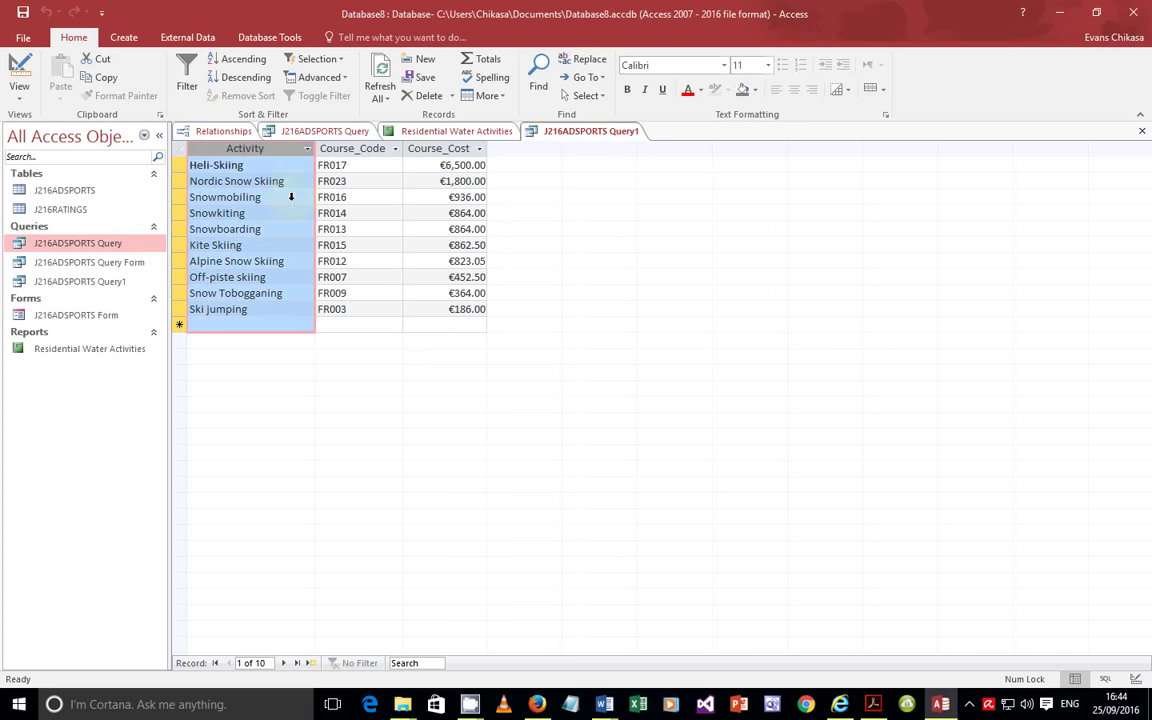
click(485, 324)
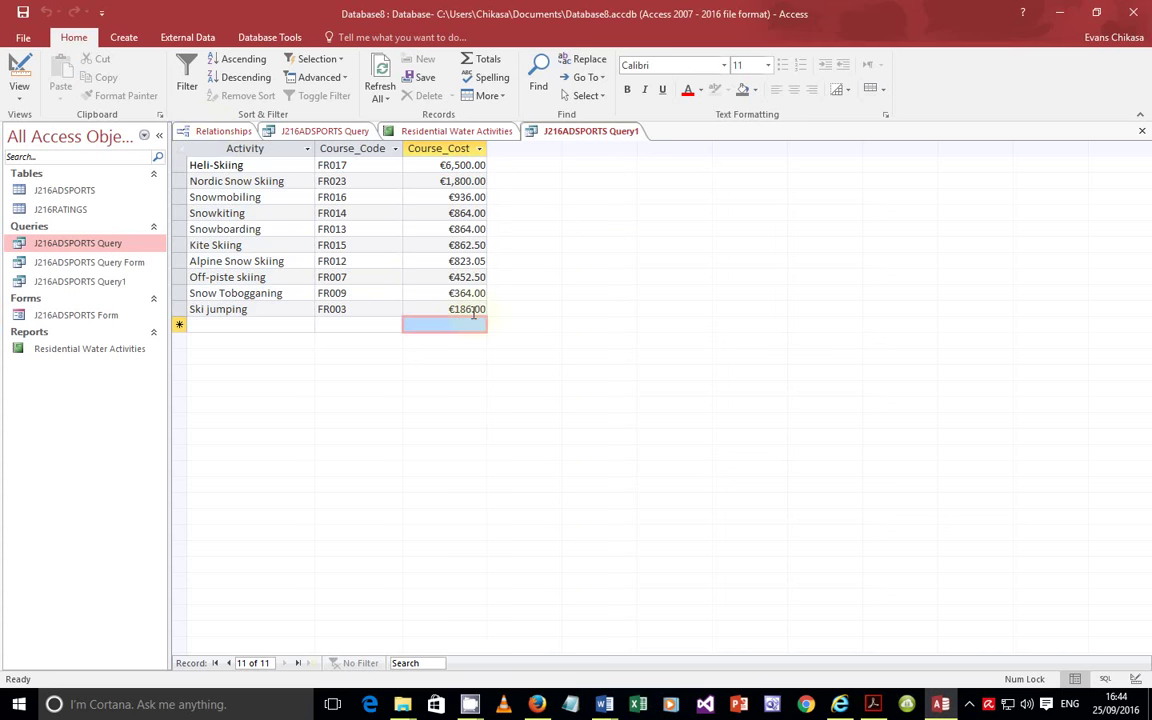
click(442, 309)
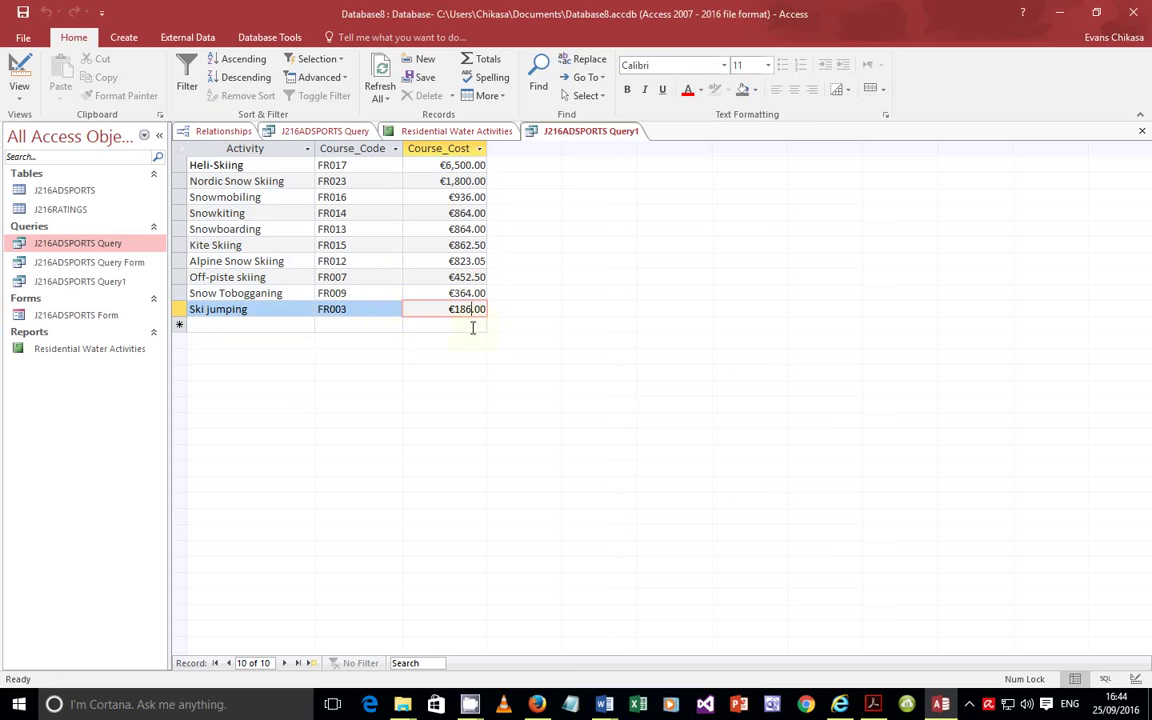
click(477, 328)
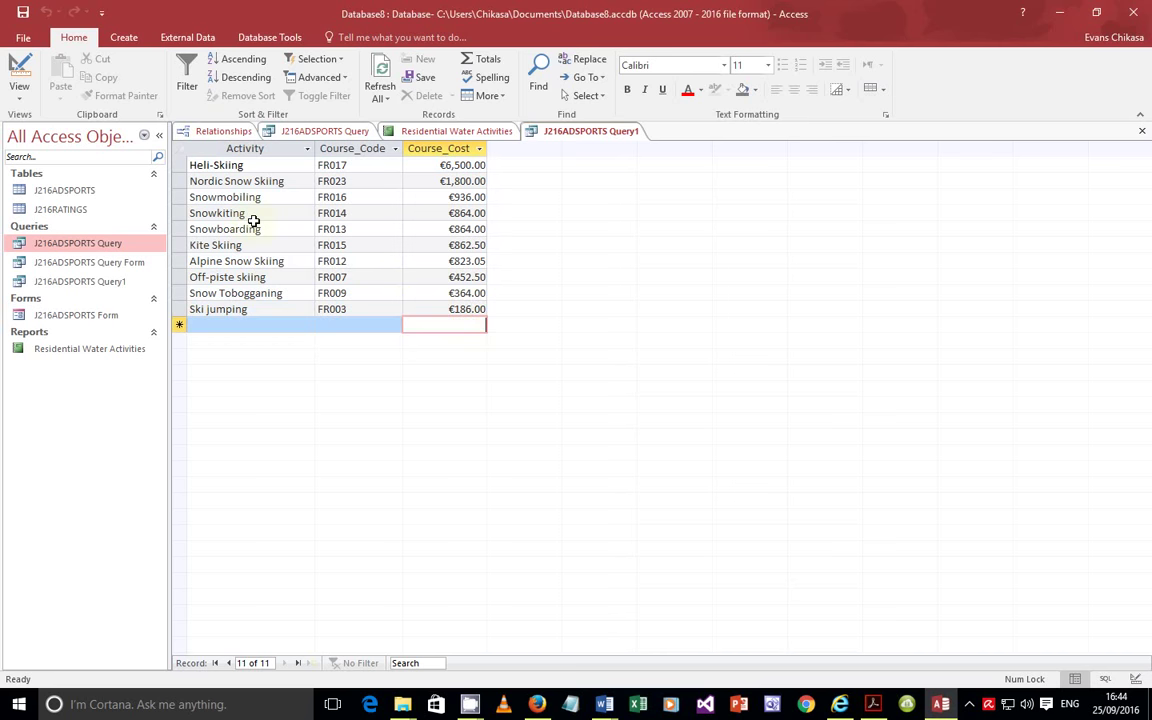
Select all ten query result records and copy them.
click(181, 151)
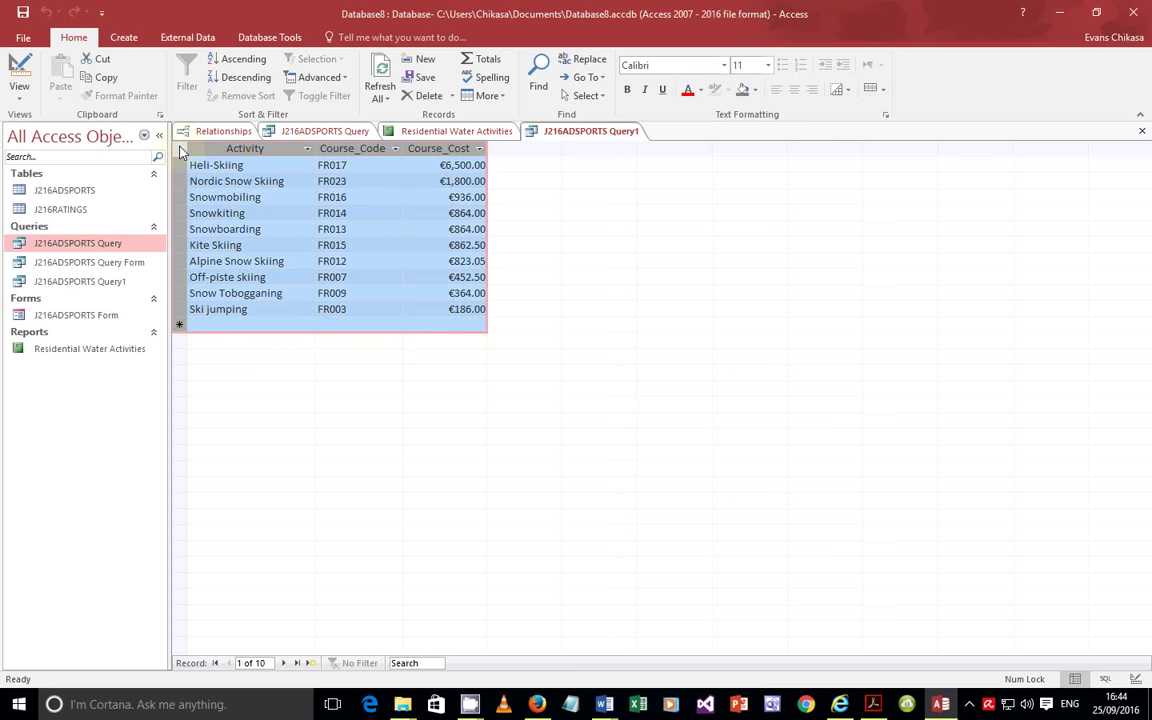
right_click(259, 170)
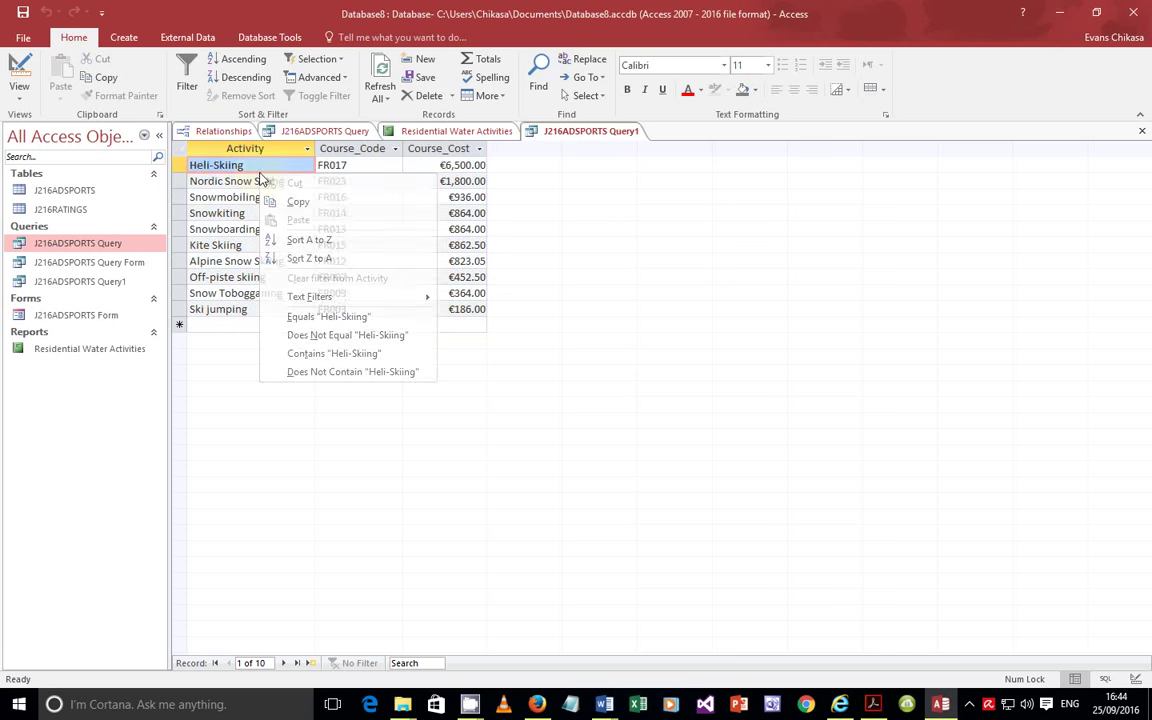
click(182, 153)
right_click(183, 154)
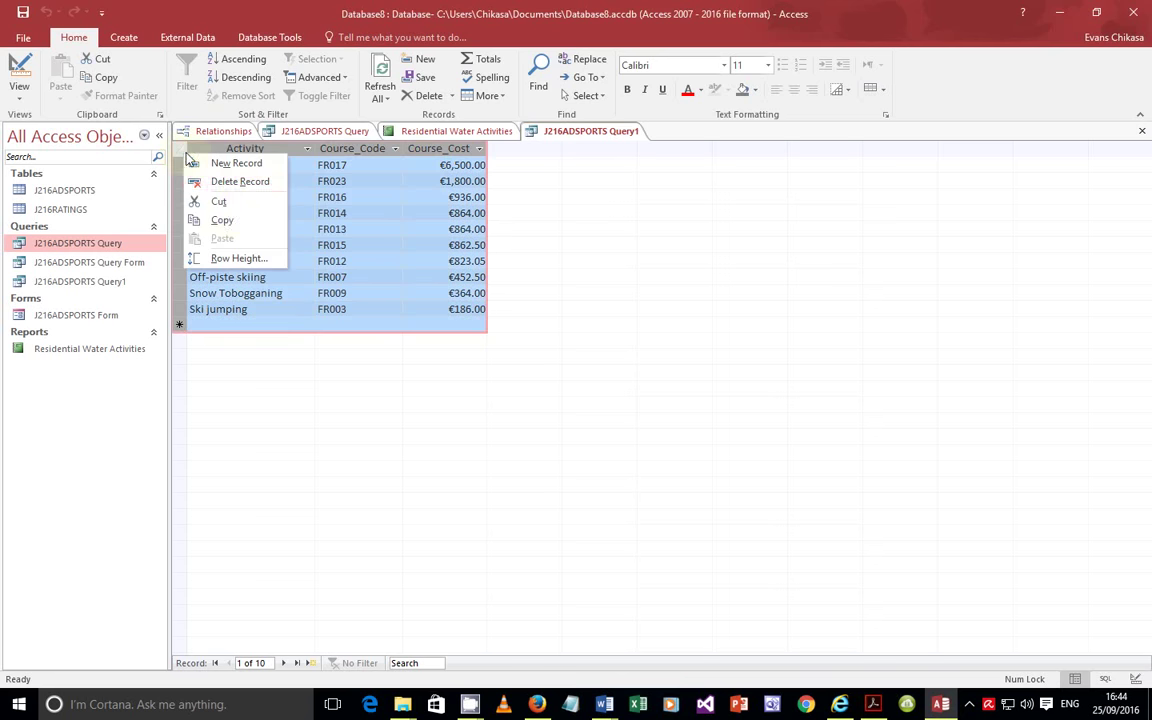
click(229, 220)
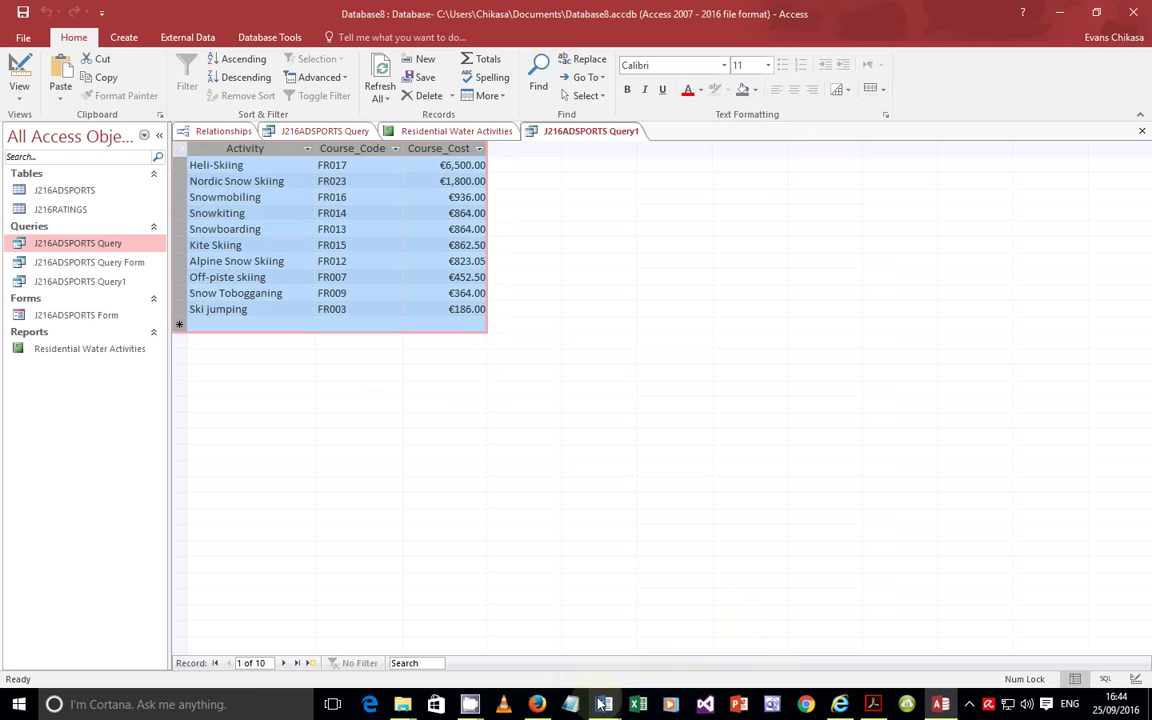
mouse_move(604, 705)
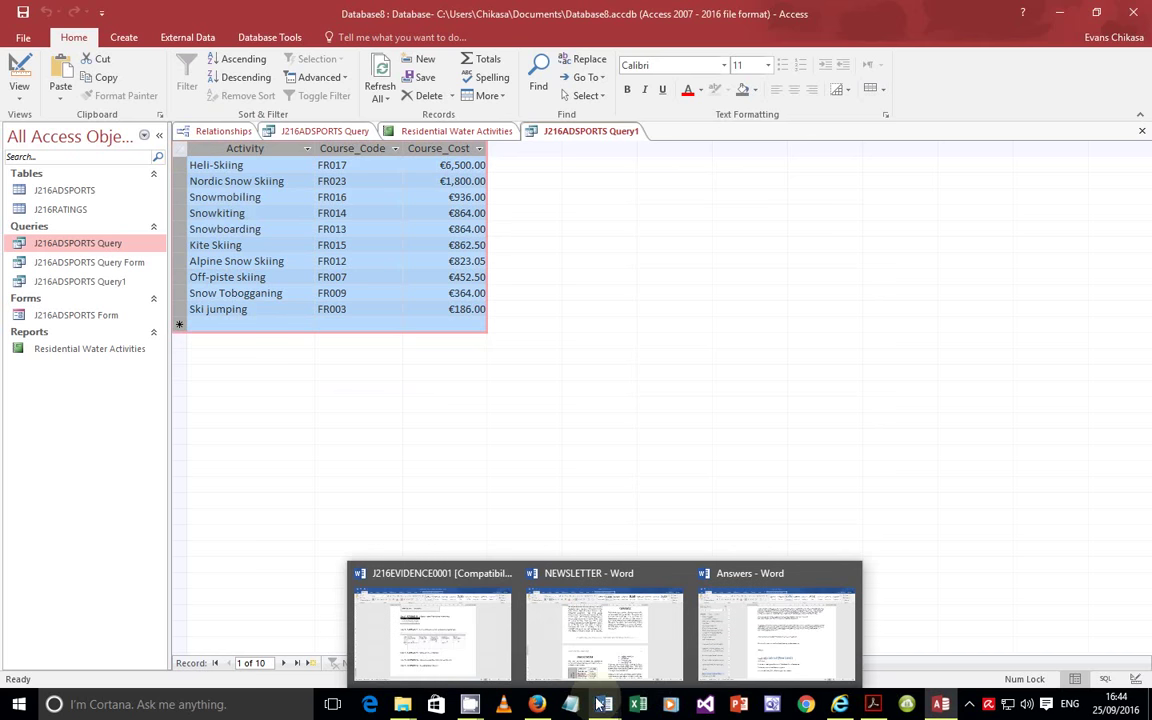
mouse_move(850, 706)
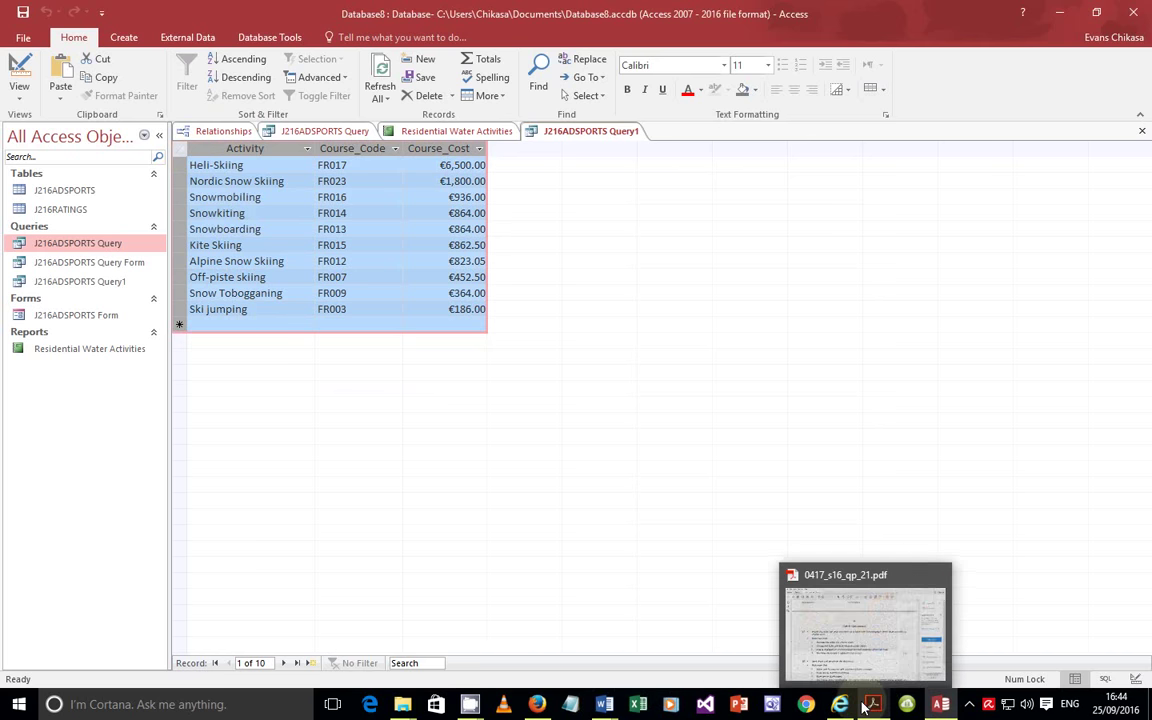
click(870, 704)
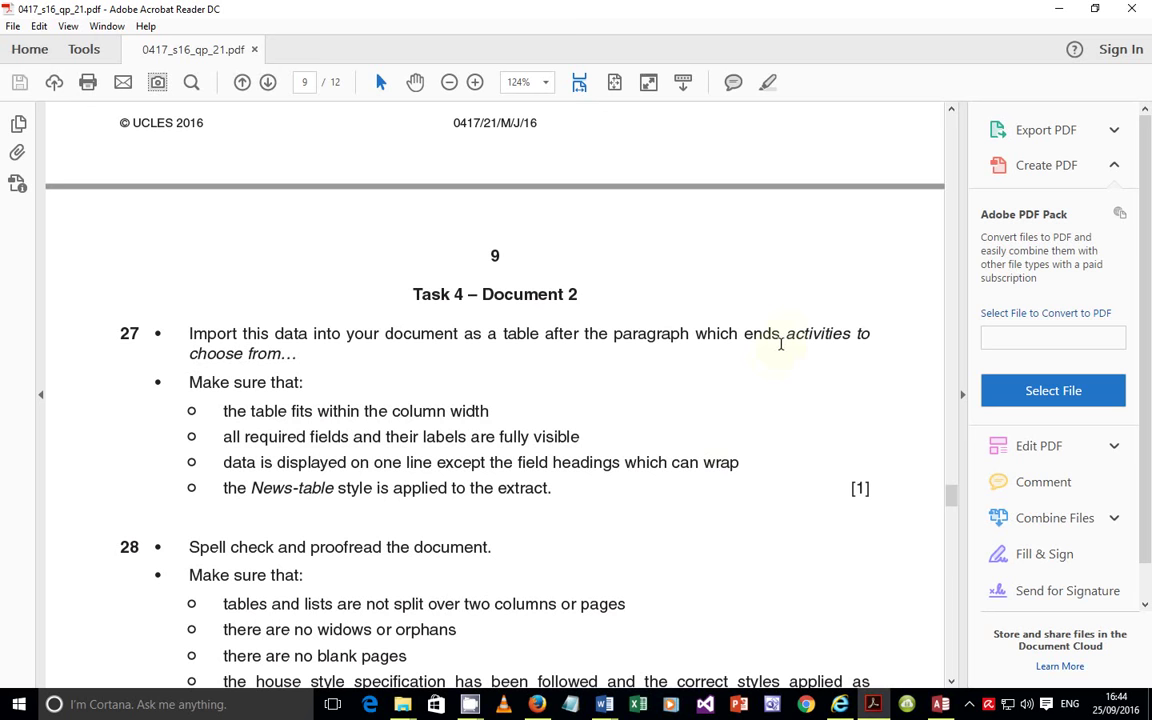
Select the phrase 'activities to choose from…' in task 27 of the exam paper.
drag(786, 334, 806, 338)
drag(821, 354, 321, 377)
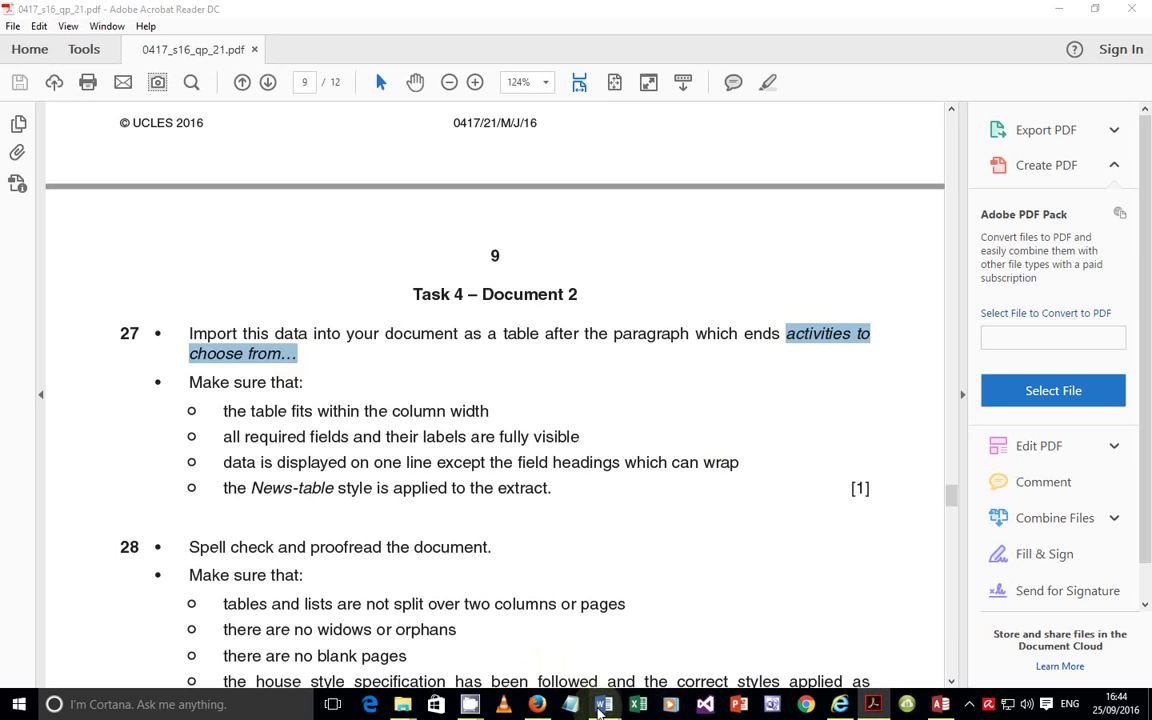
Search the NEWSLETTER document for 'activities to choose from', finding three matches.
mouse_move(604, 704)
click(540, 638)
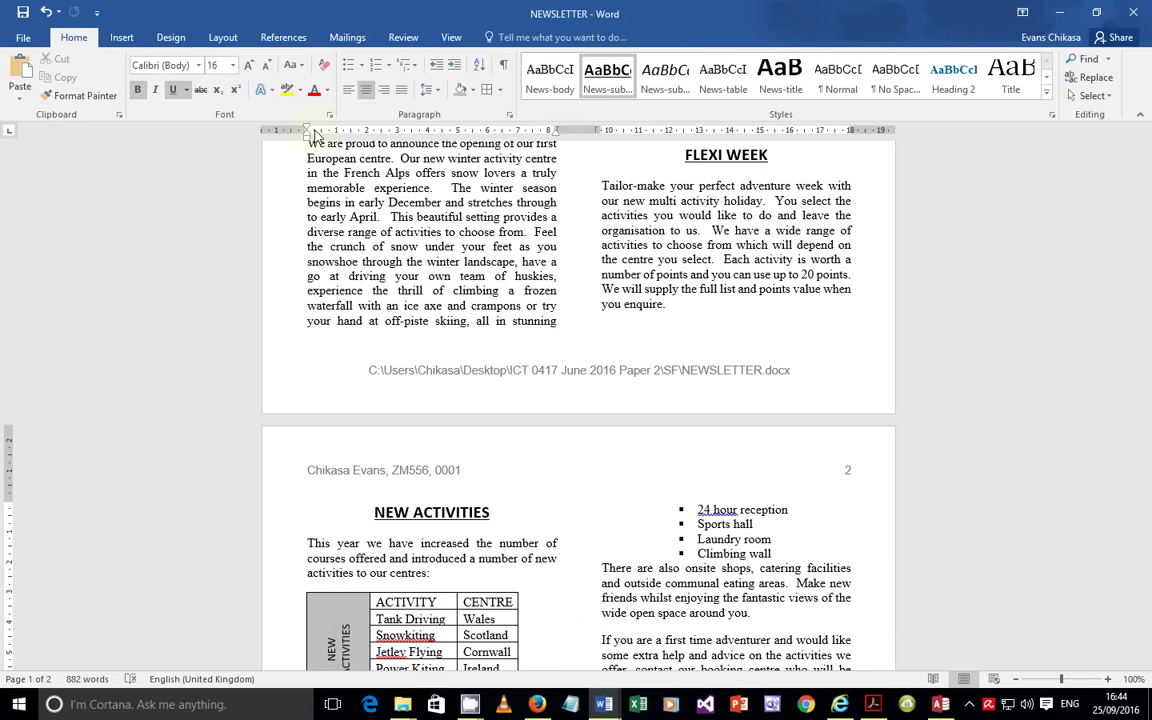
key(ctrl+f)
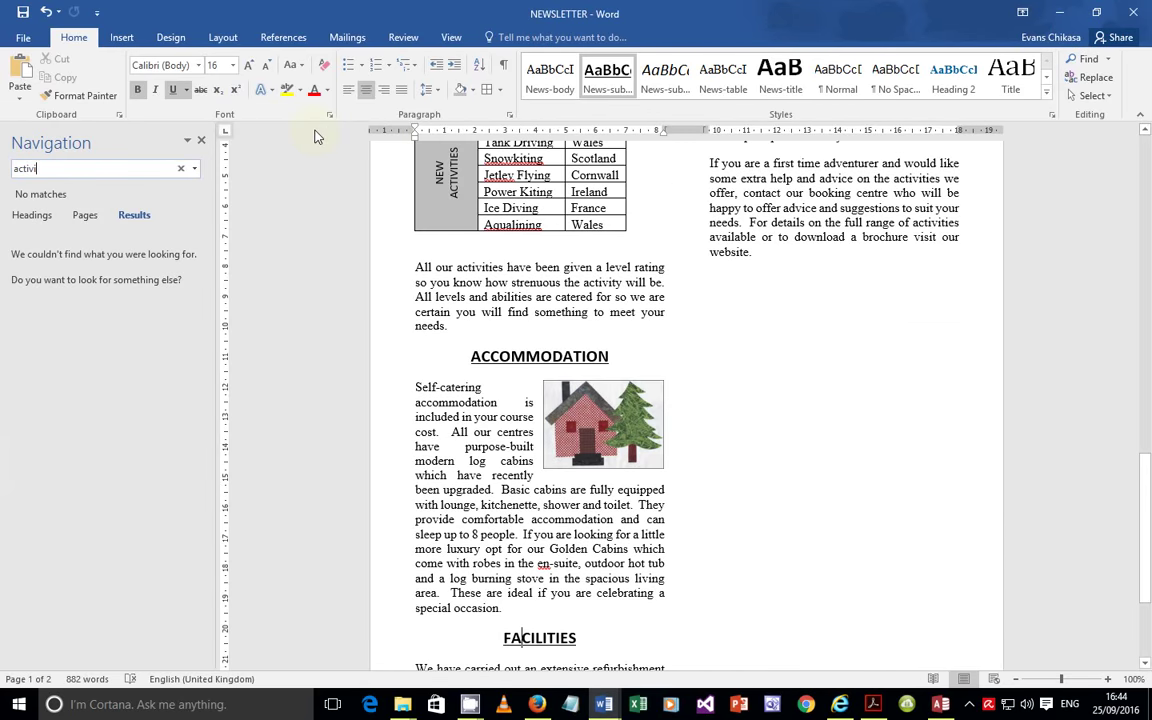
key(BackSpace)
text(o choose from)
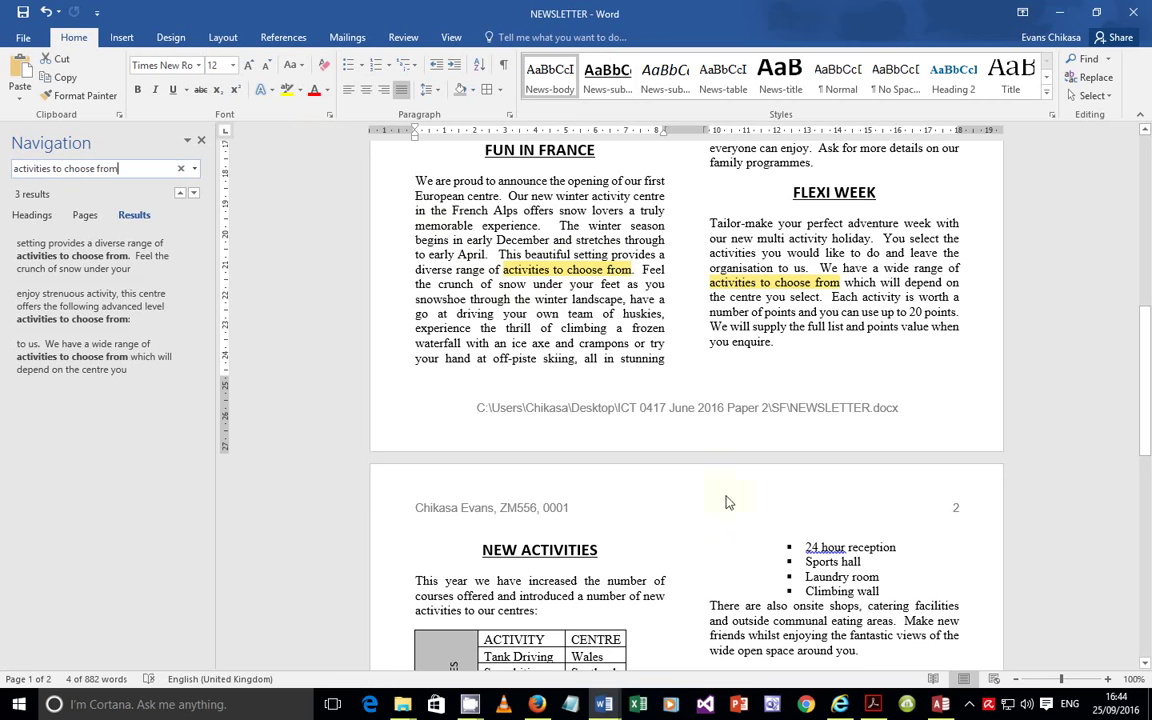
click(871, 706)
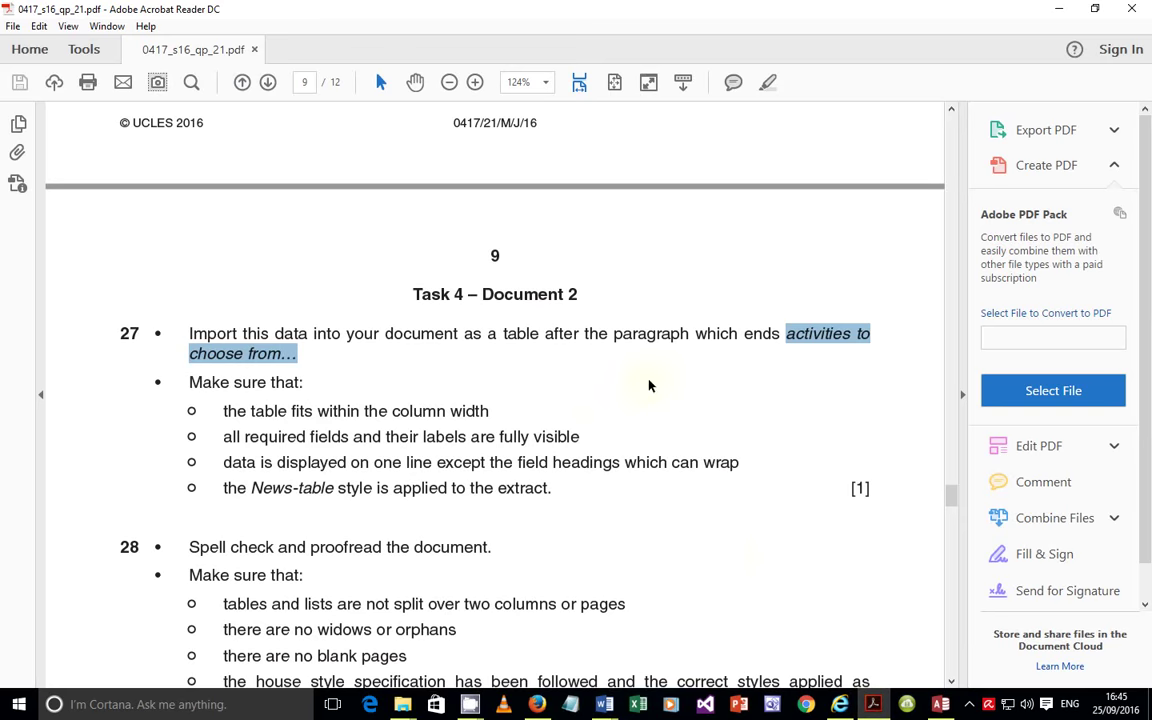
Highlight 'paragraph which ends activities' in task 27 to confirm where the table goes.
drag(613, 335, 848, 340)
key(alt+Tab)
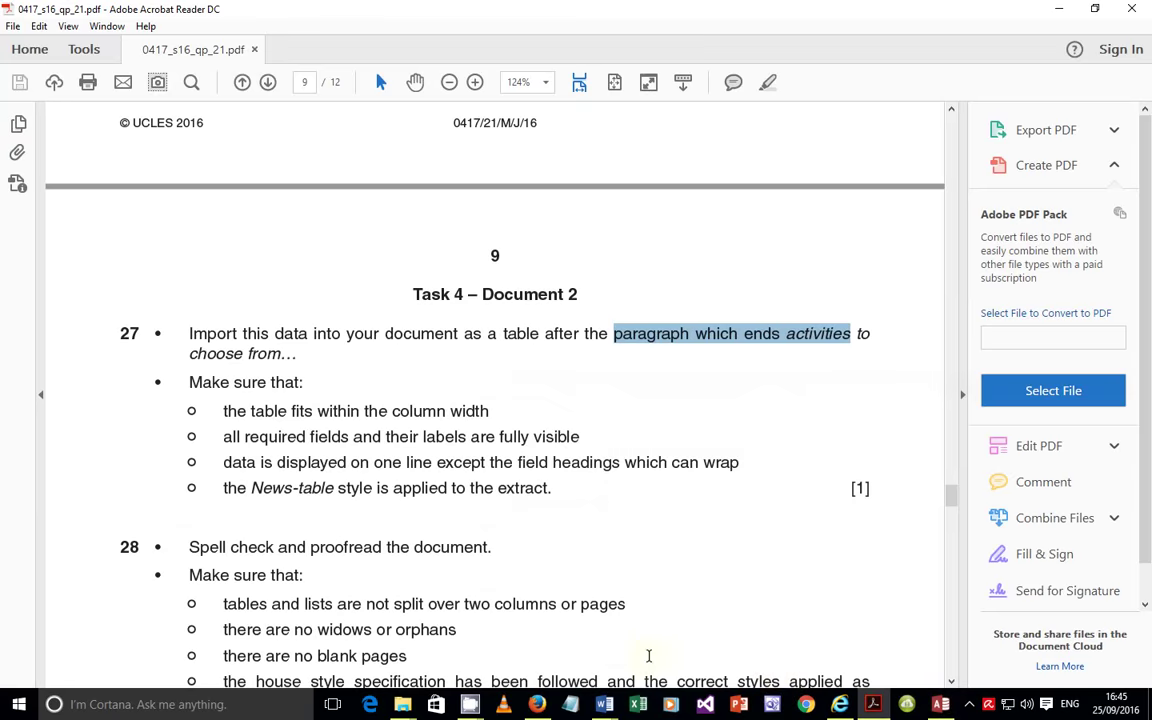
click(873, 704)
Place the cursor after 'activities to choose from:' in page 1's right column.
mouse_move(604, 706)
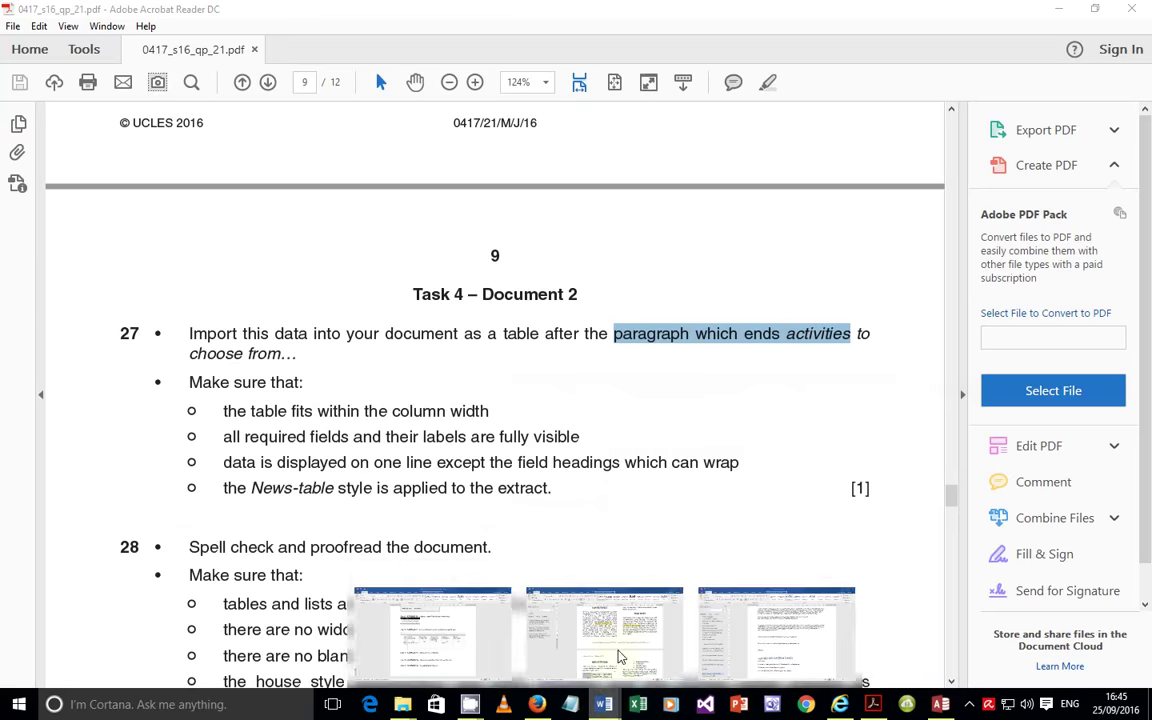
click(560, 591)
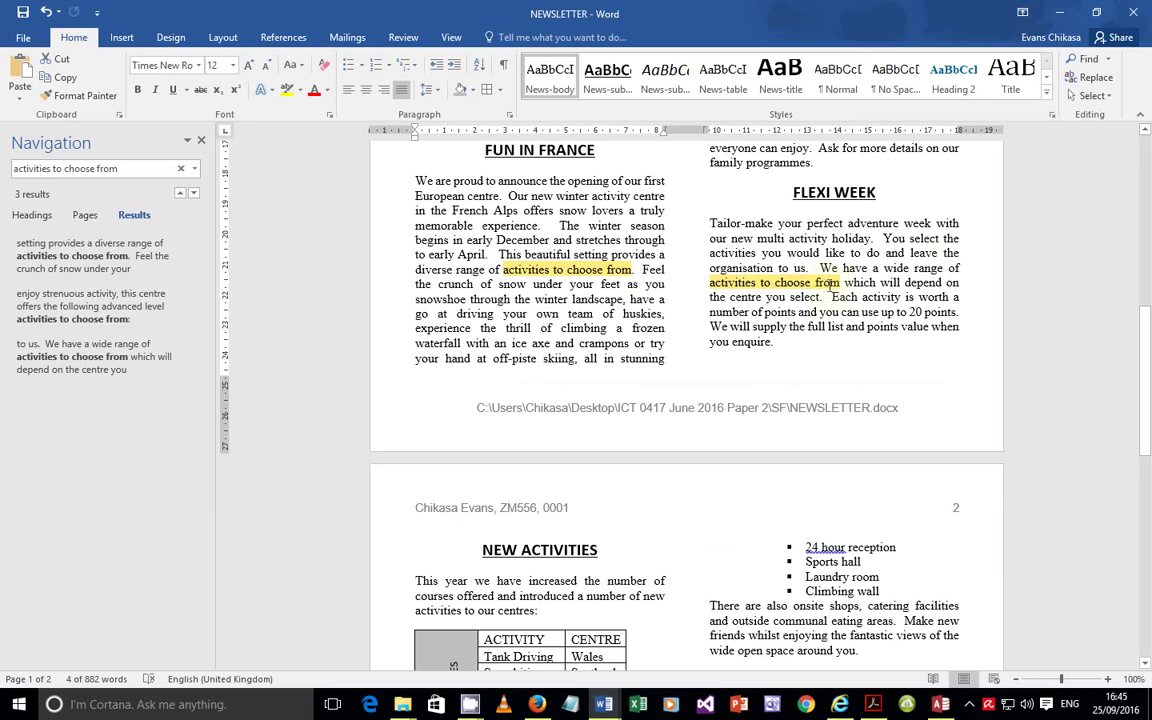
click(499, 237)
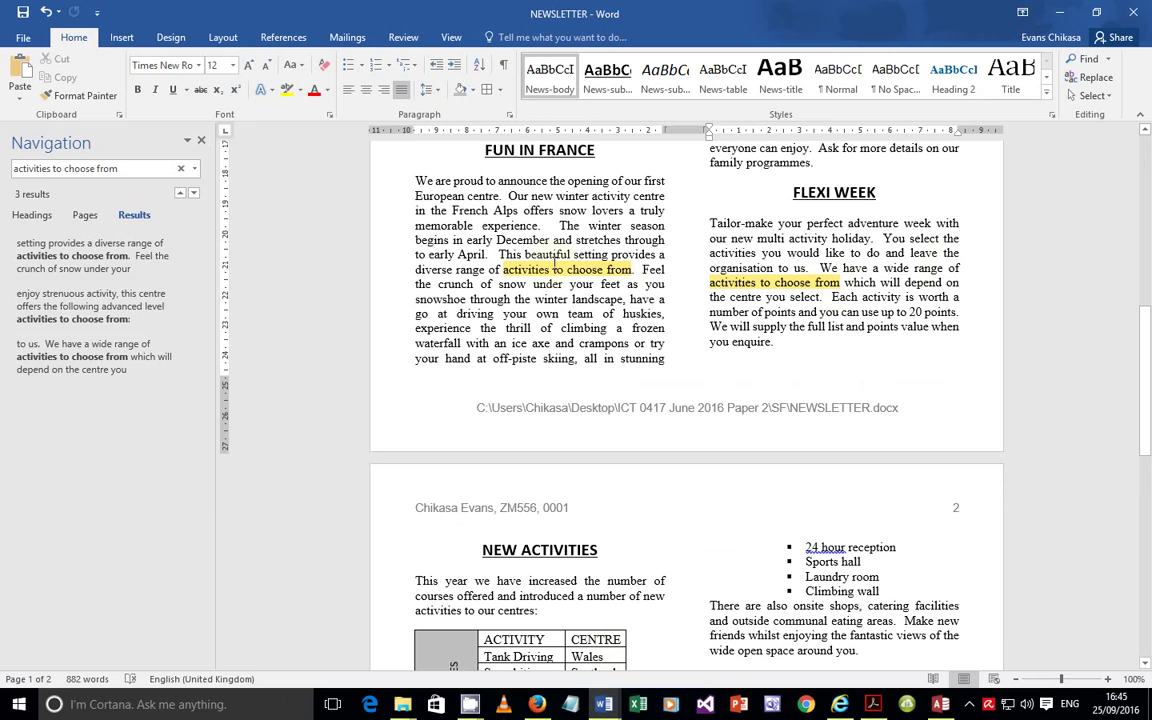
scroll(555, 262, down, 12)
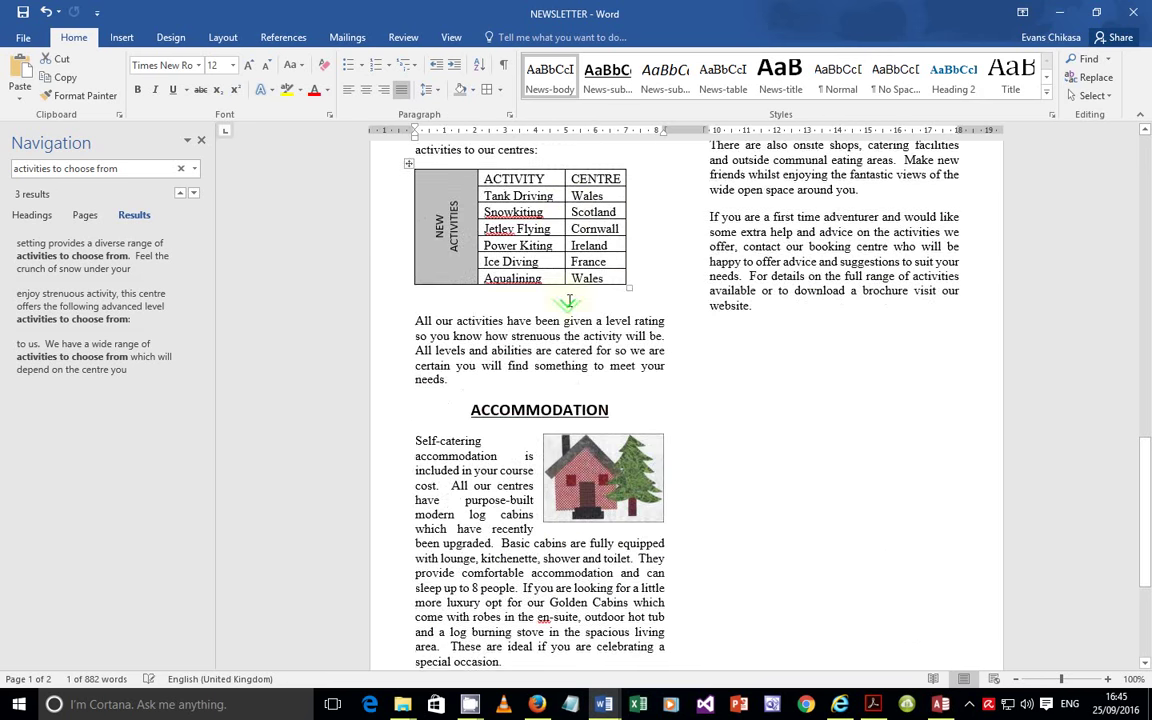
scroll(567, 300, up, 15)
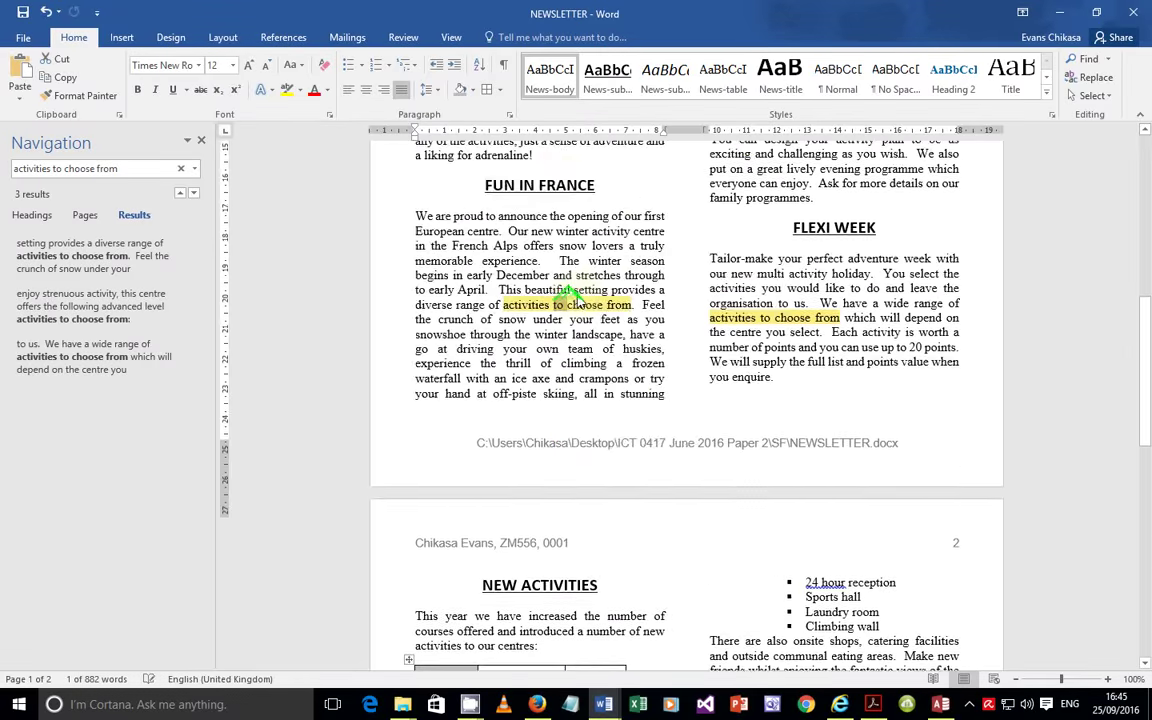
scroll(577, 288, up, 2)
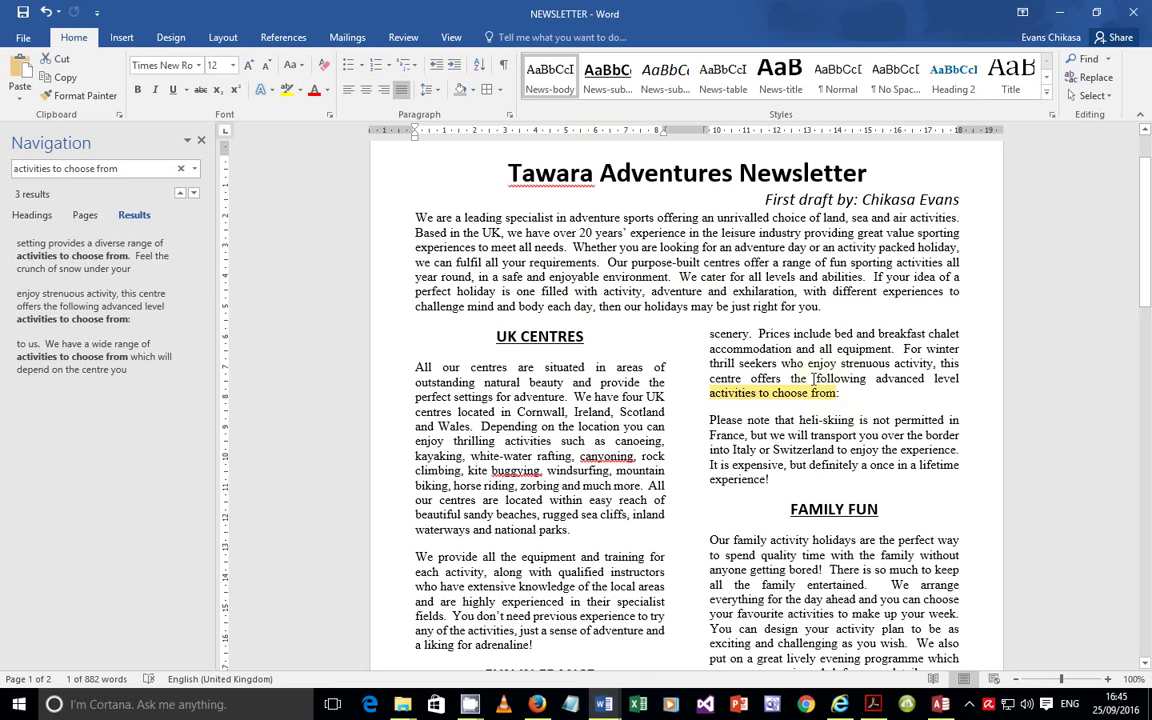
click(505, 69)
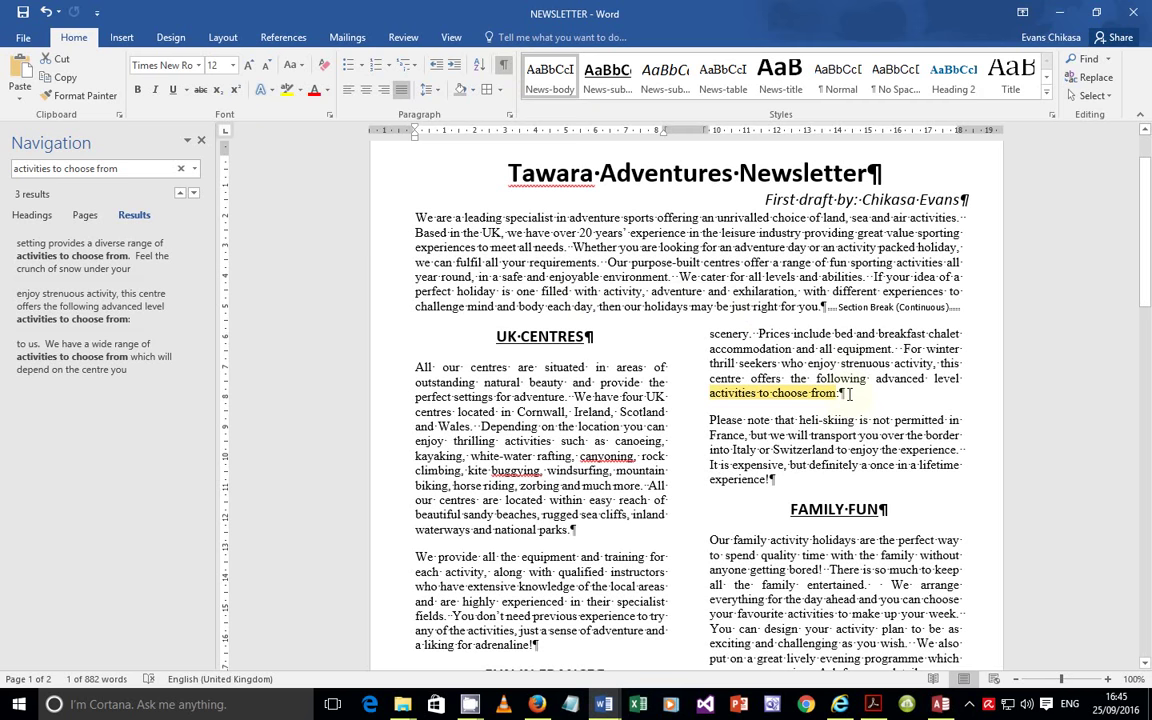
click(503, 64)
click(852, 392)
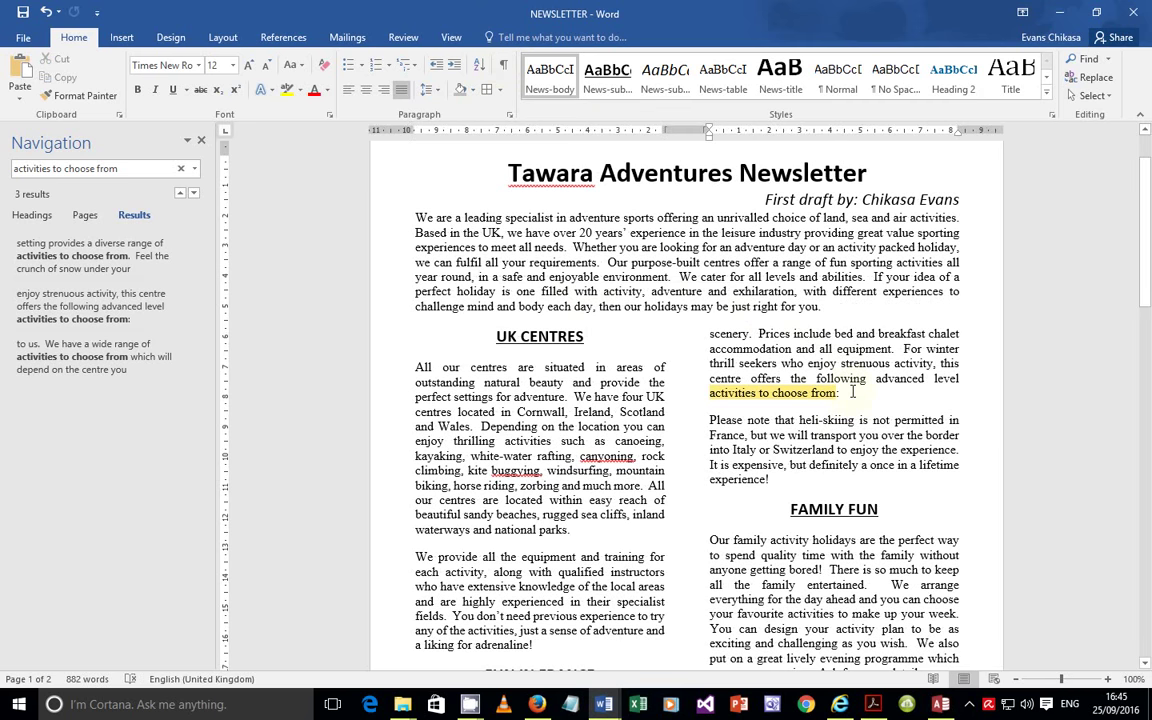
Paste the copied query records as a table on a new line after 'activities to choose from:'.
key(Return)
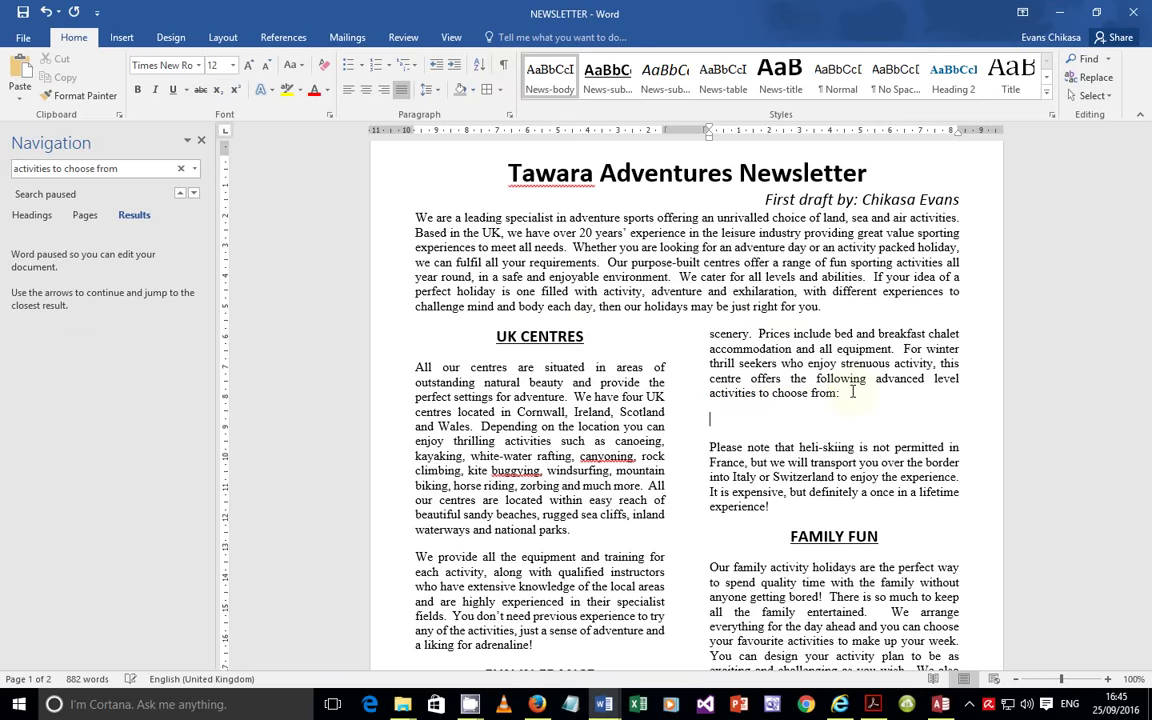
text(J216ADSPORTS Query1 Activity	Course_Code	Course_Cost Heli-Skiing	FR017	€6,500.00 Nordic Snow Skiing	FR023	€1,800.00 Snowmobiling	FR016	€936.00 Snowkiting	FR014	€864.00 Snowboarding	FR013	€864.00 Kite Skiing	FR015	€862.50 Alpine Snow Skiing	FR012	€823.05 Off-piste skiing	FR007	€452.50 Snow Tobogganing	FR009	€364.00 Ski jumping	FR003	€186.00)
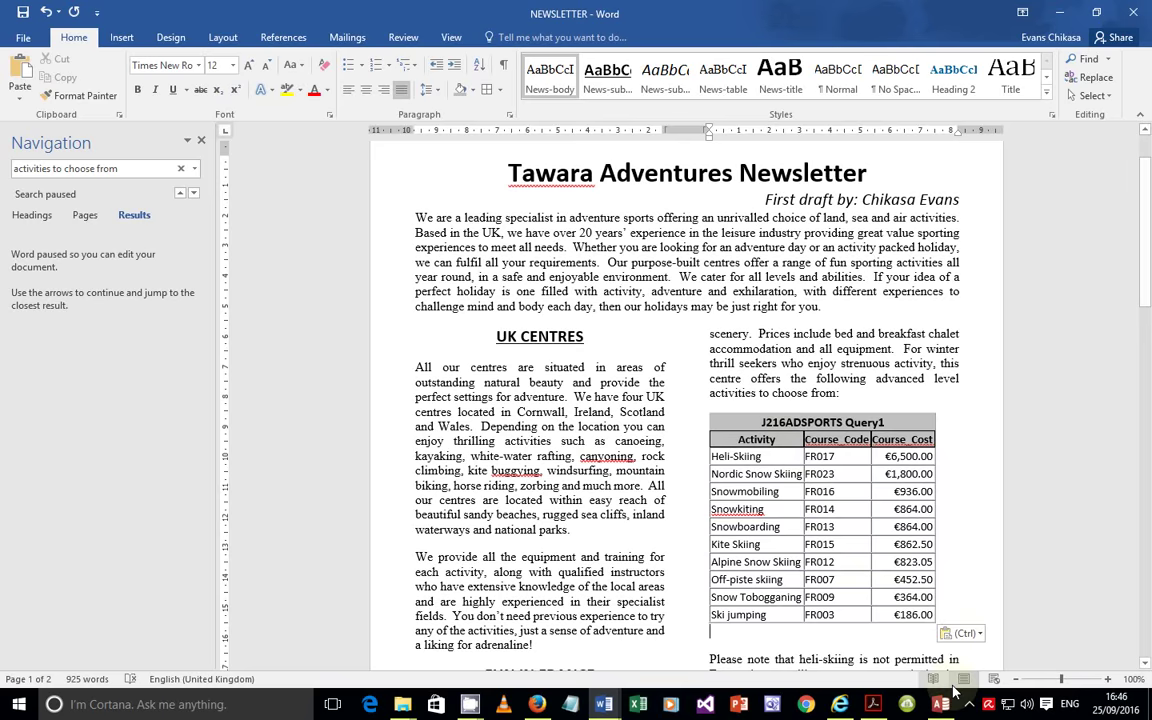
key(alt+Tab)
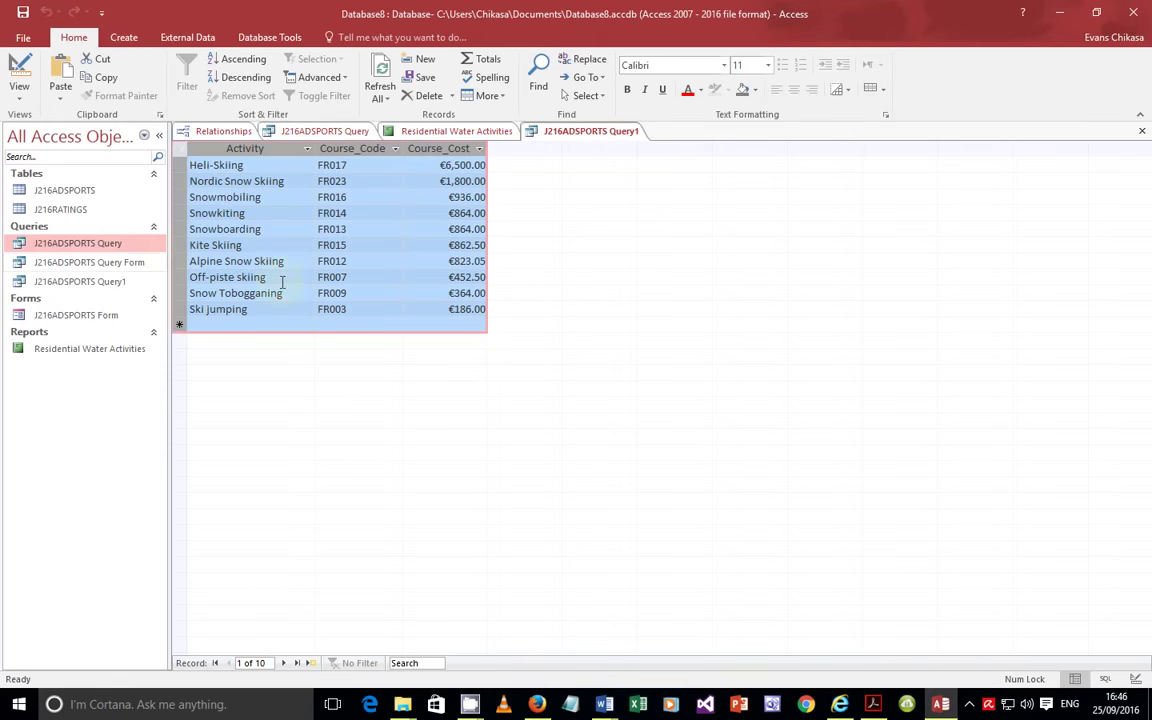
Bring the NEWSLETTER document back to the front from Access and the exam paper PDF.
click(946, 704)
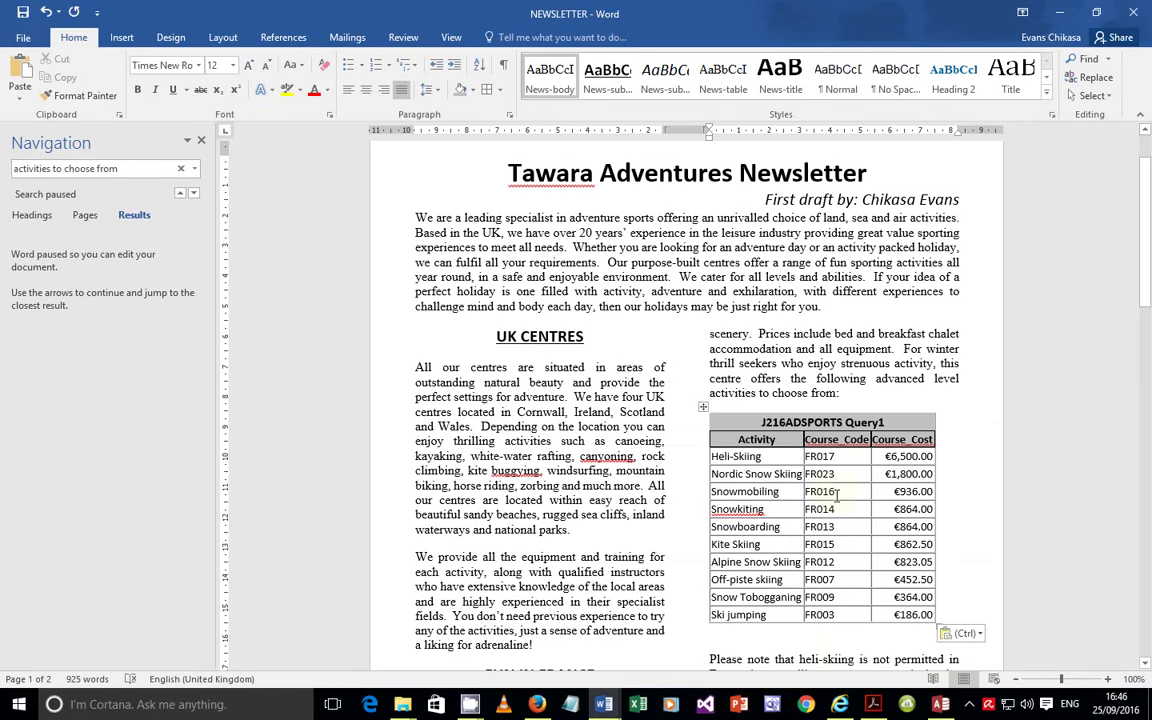
click(872, 705)
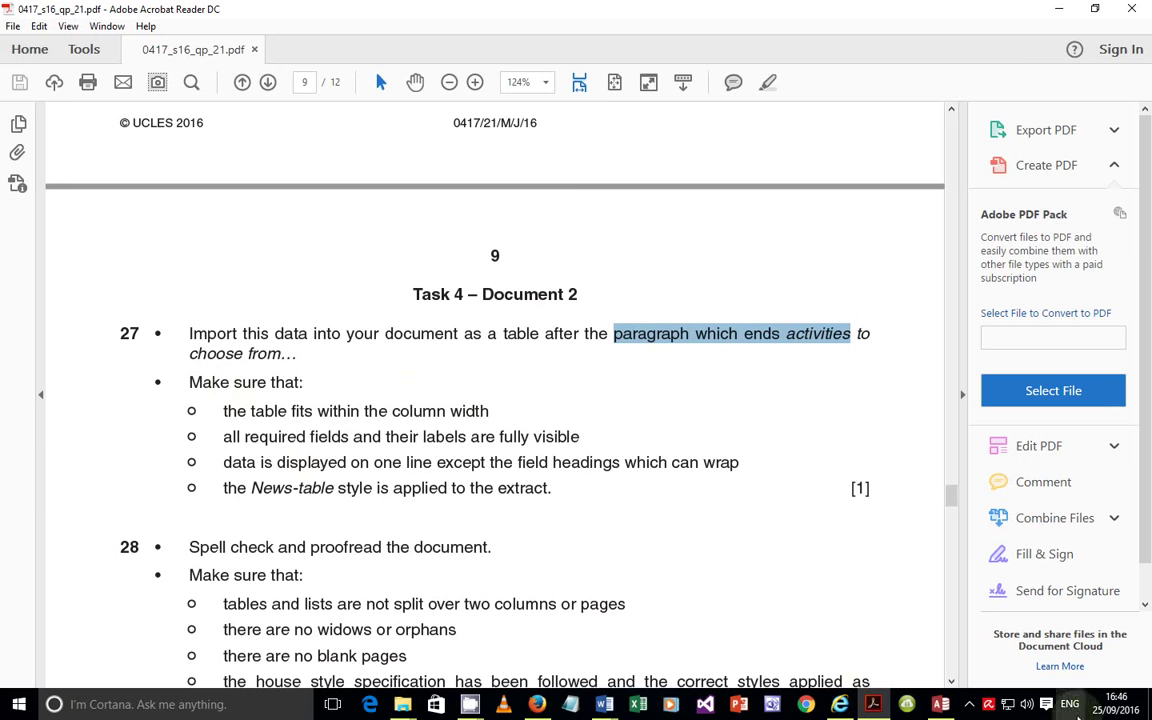
click(941, 704)
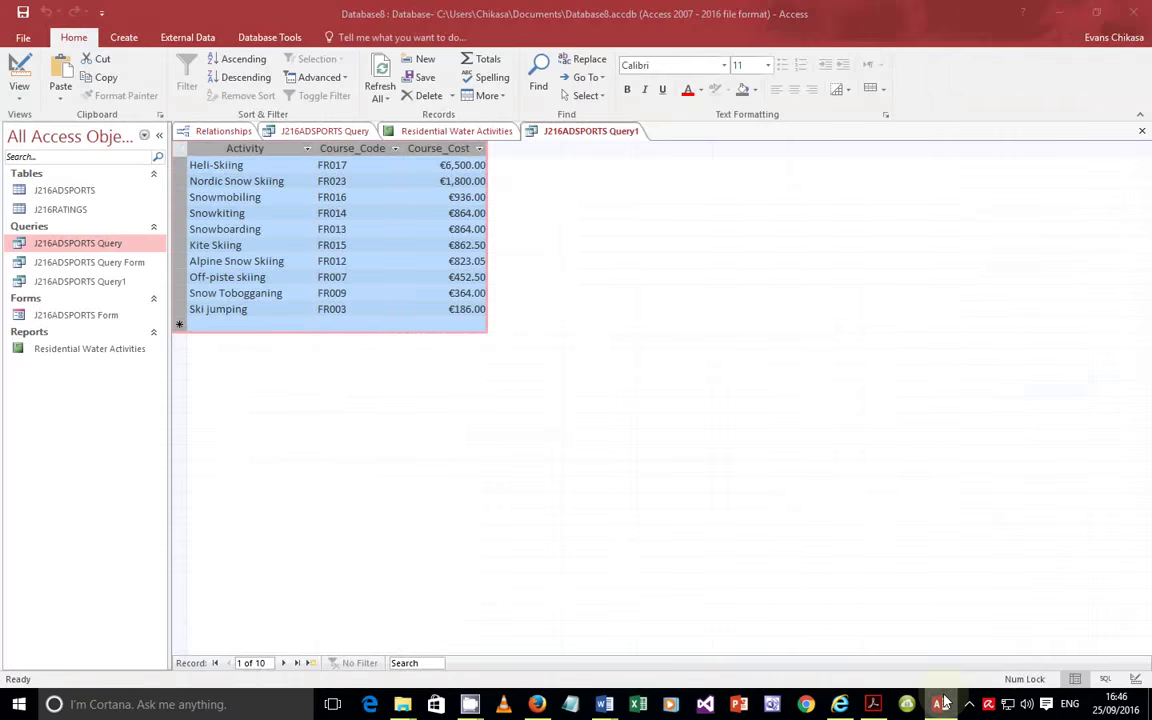
click(941, 704)
mouse_move(612, 706)
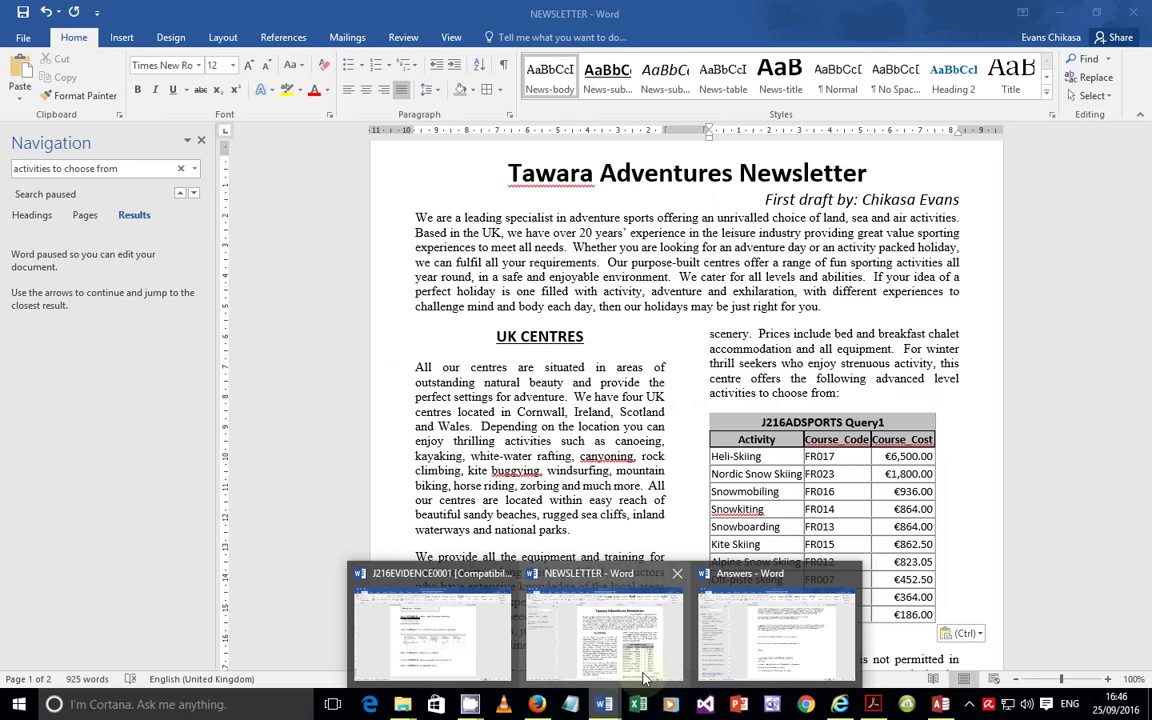
click(605, 650)
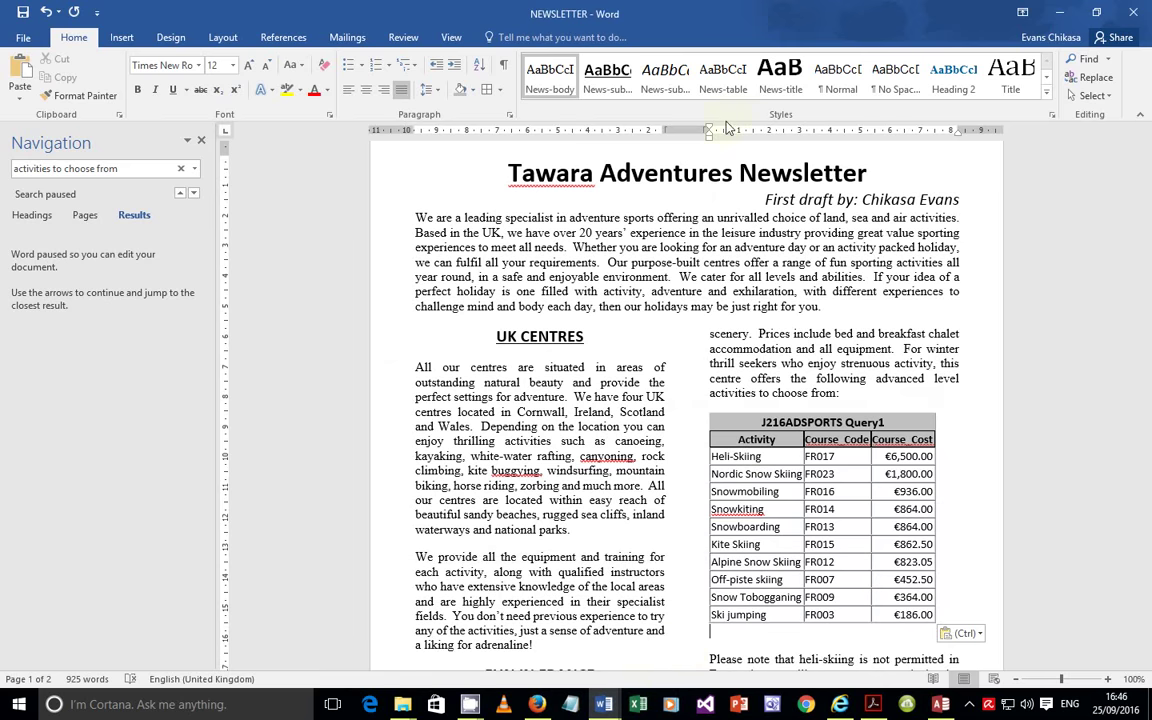
Try widening the right column's margin on the ruler to fit the Query1 table.
drag(710, 136, 710, 136)
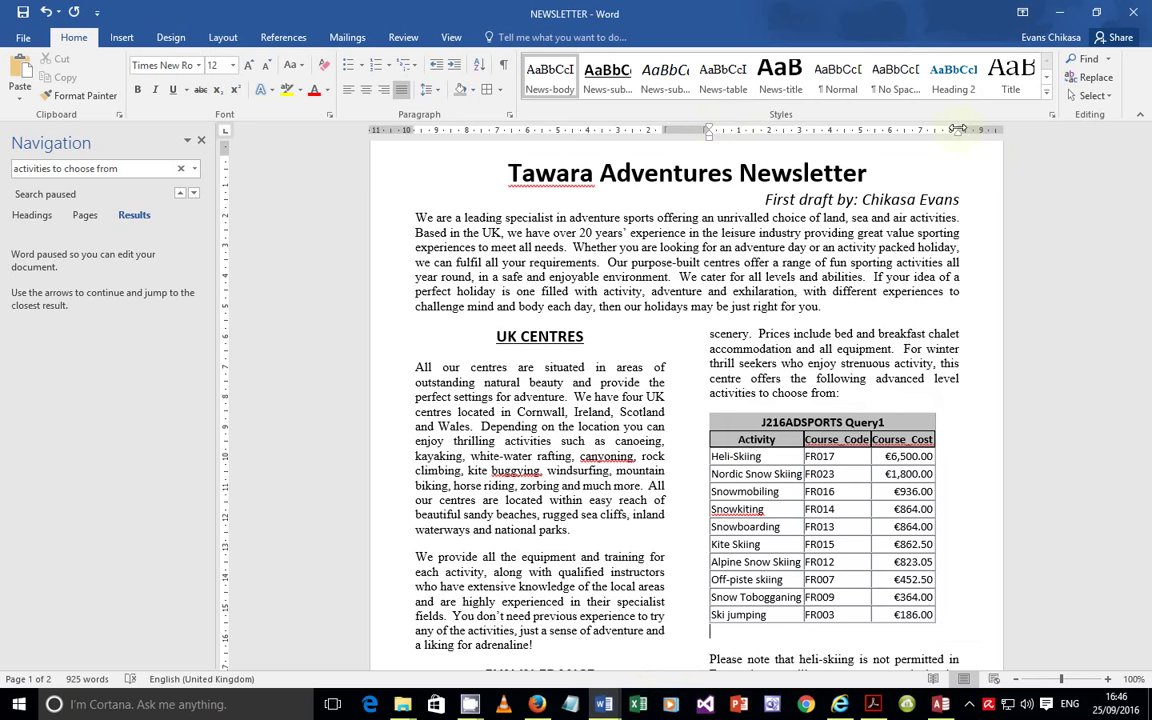
drag(957, 130, 957, 130)
drag(957, 130, 957, 130)
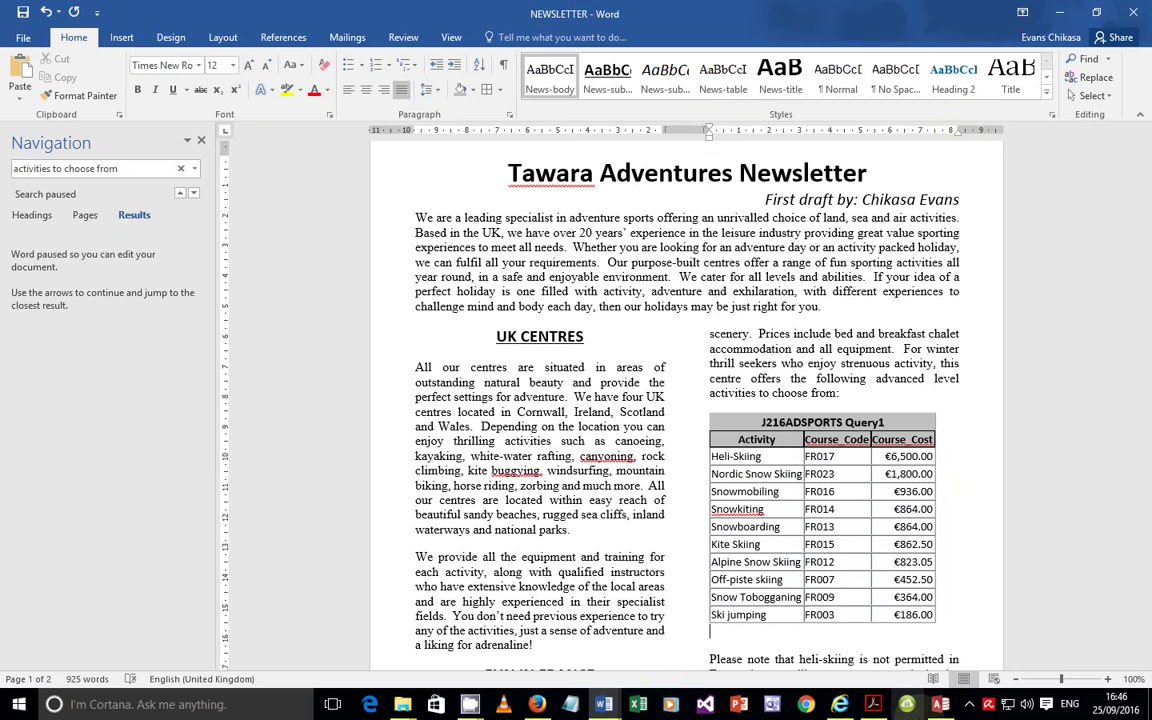
mouse_move(940, 707)
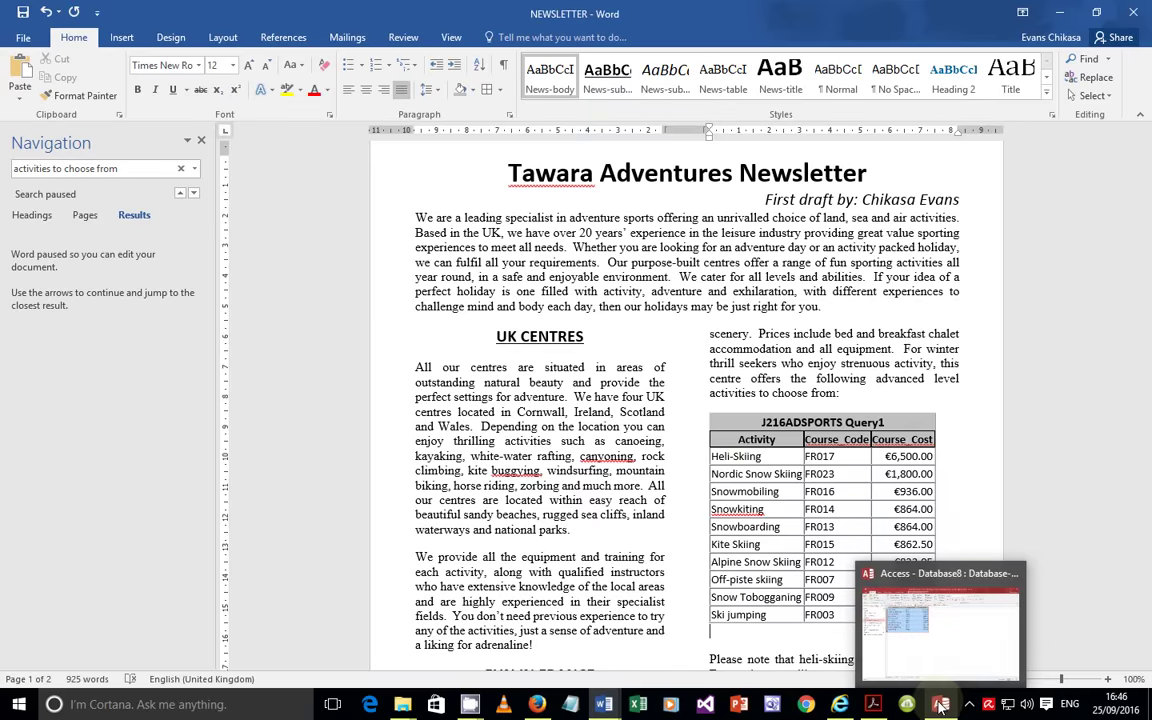
click(873, 704)
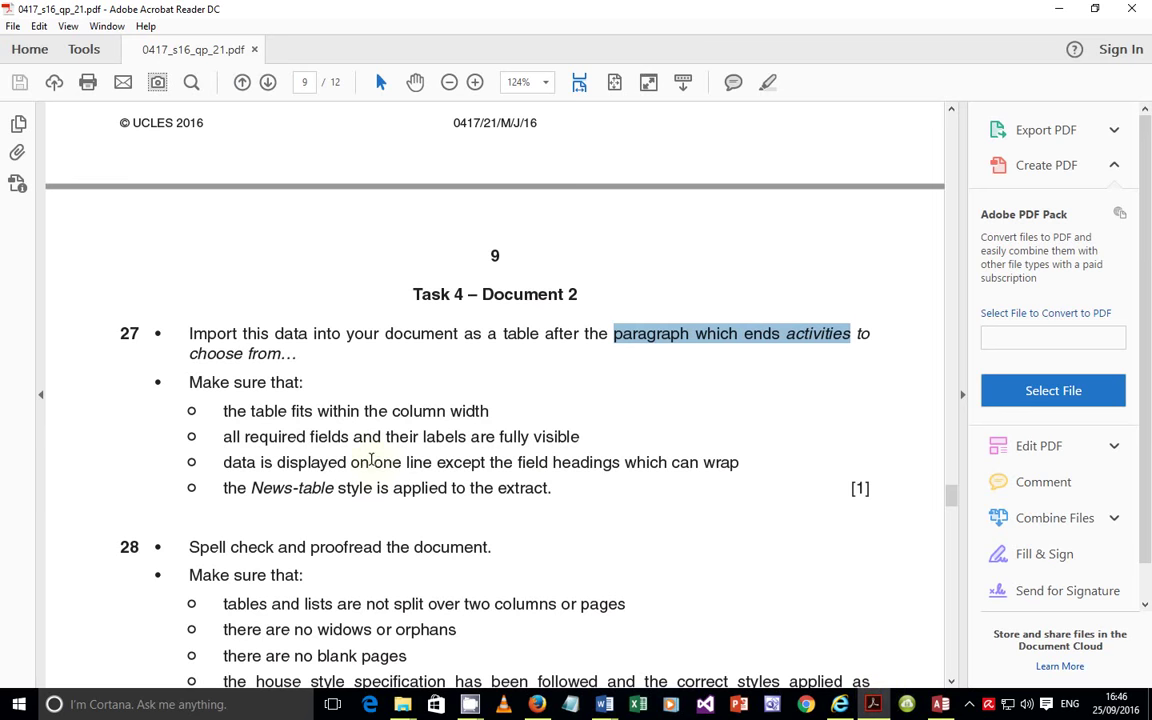
drag(225, 437, 638, 446)
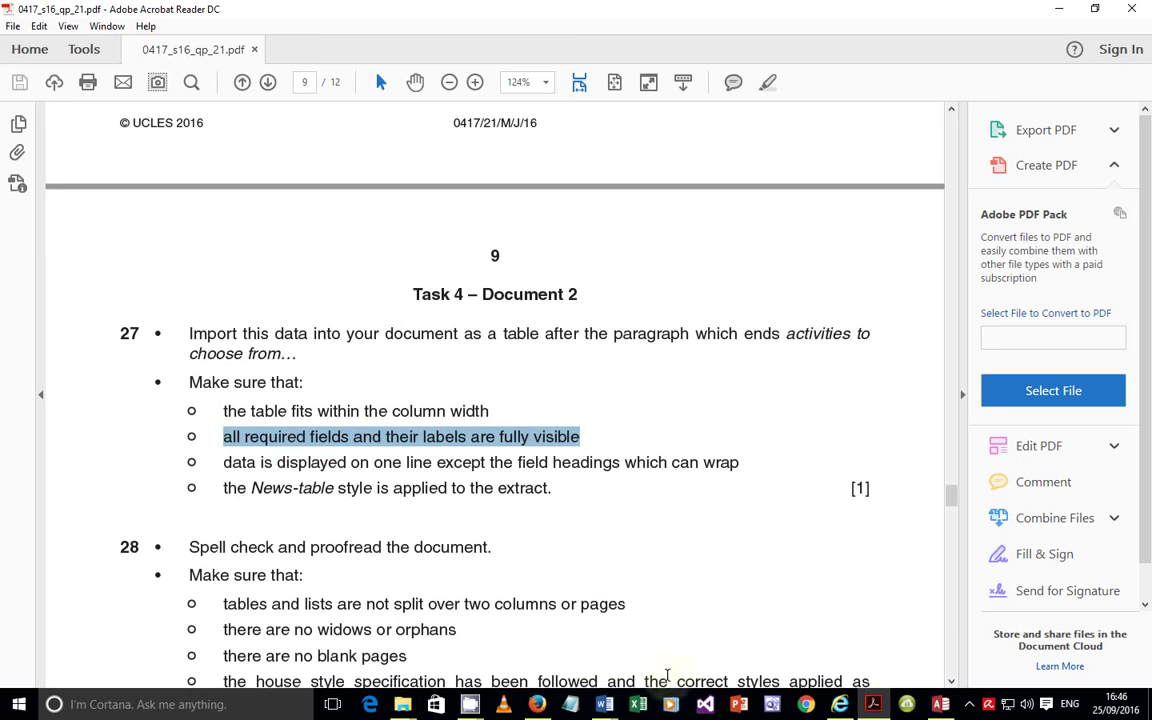
mouse_move(604, 706)
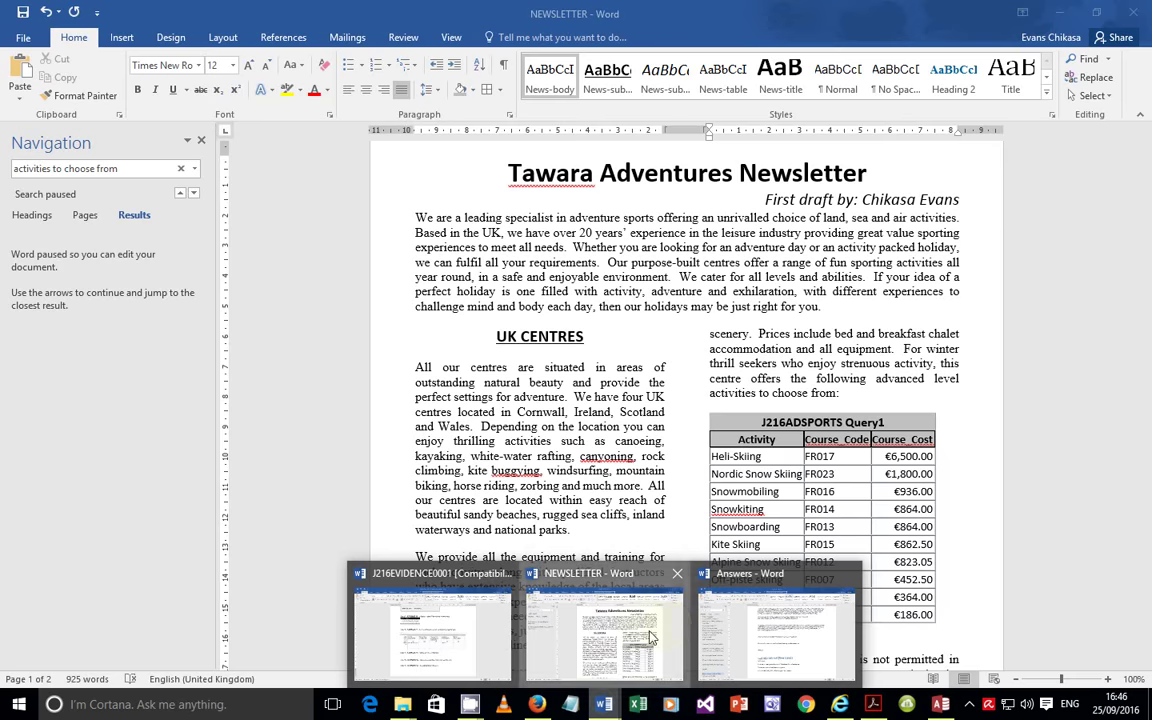
click(595, 615)
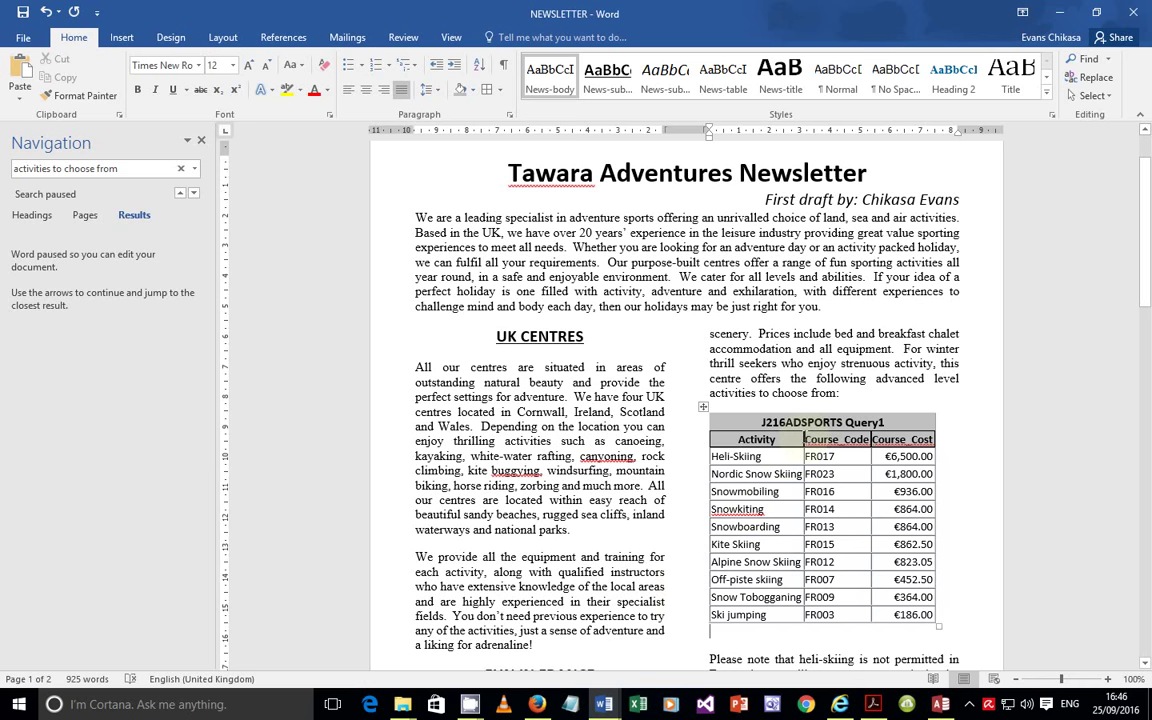
AutoFit the Query1 table so the Course_Code heading shows in full, then return to the exam paper.
double_click(804, 439)
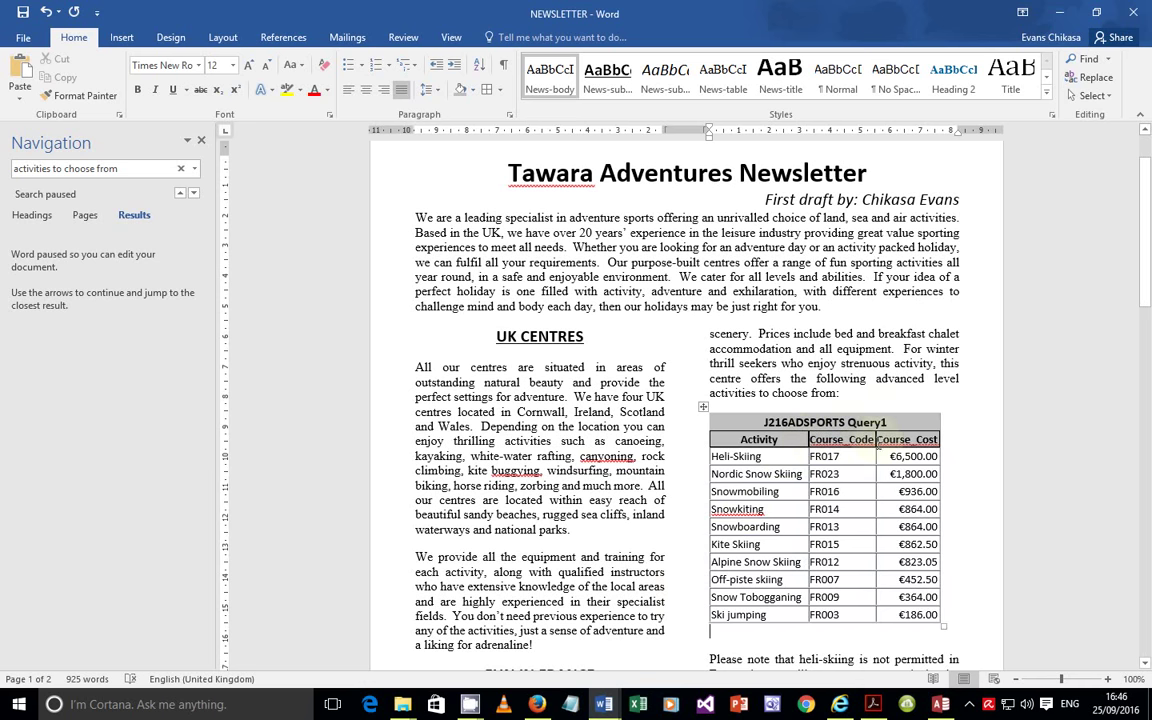
double_click(875, 439)
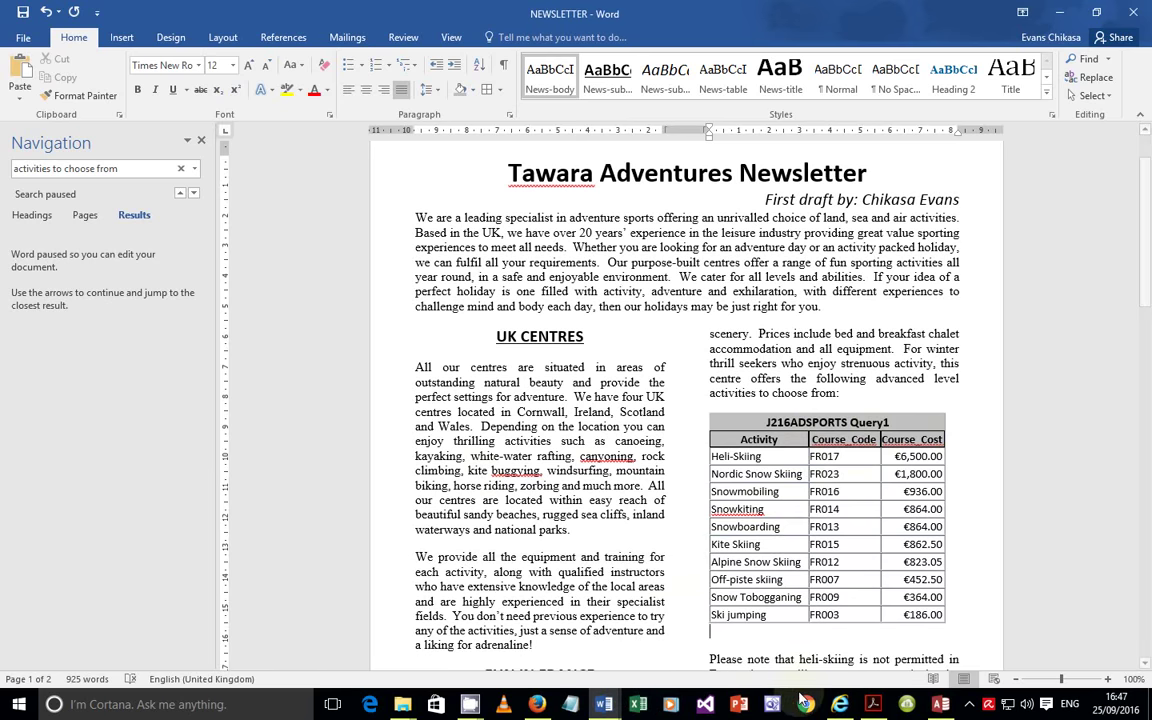
key(alt+Tab)
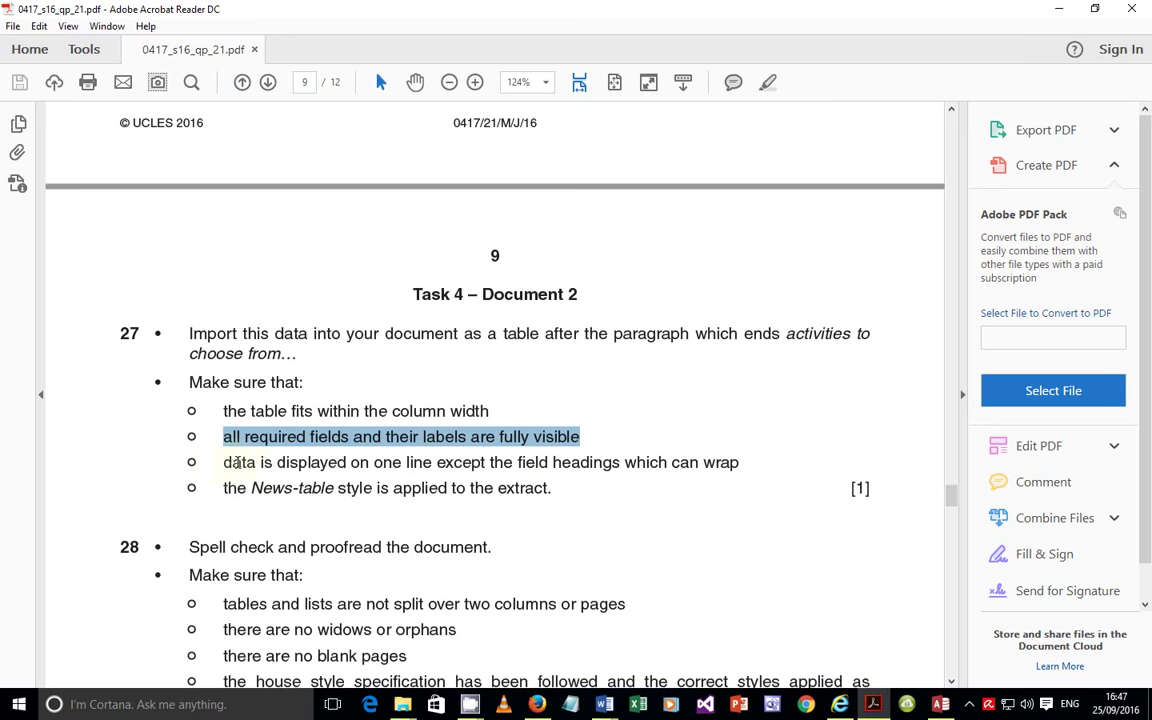
Highlight question 27's one-line data, wrapping-headings and News-table style bullets, then return to the NEWSLETTER.
drag(223, 462, 742, 472)
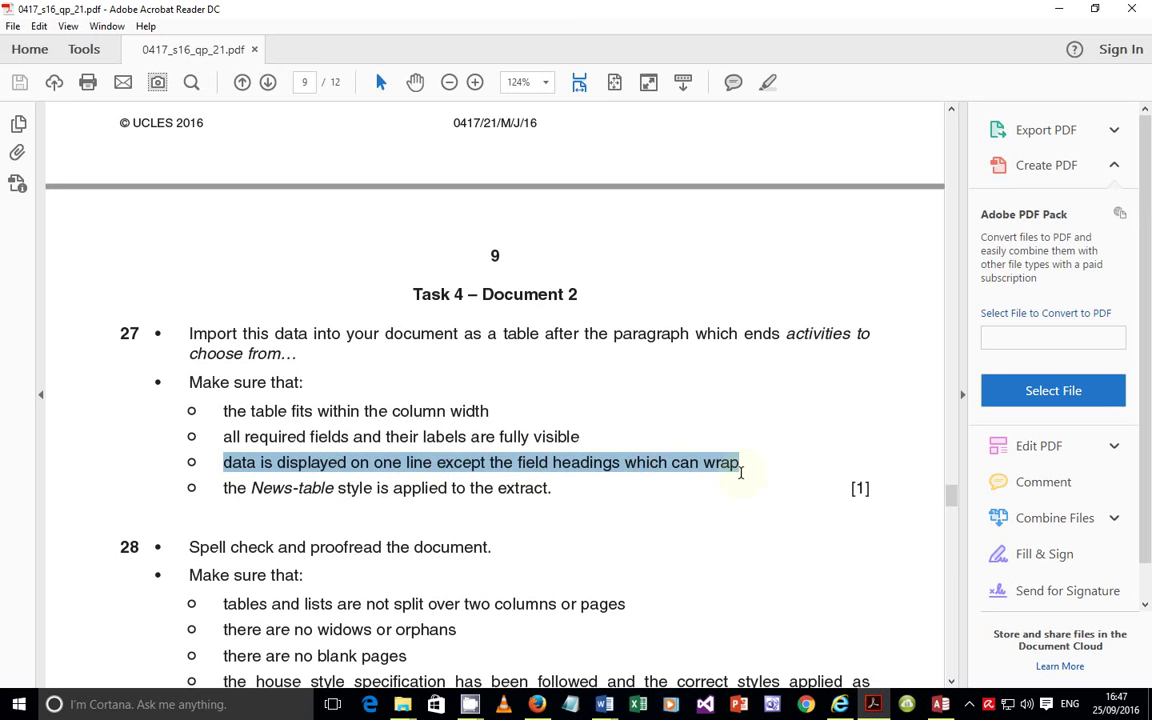
click(741, 472)
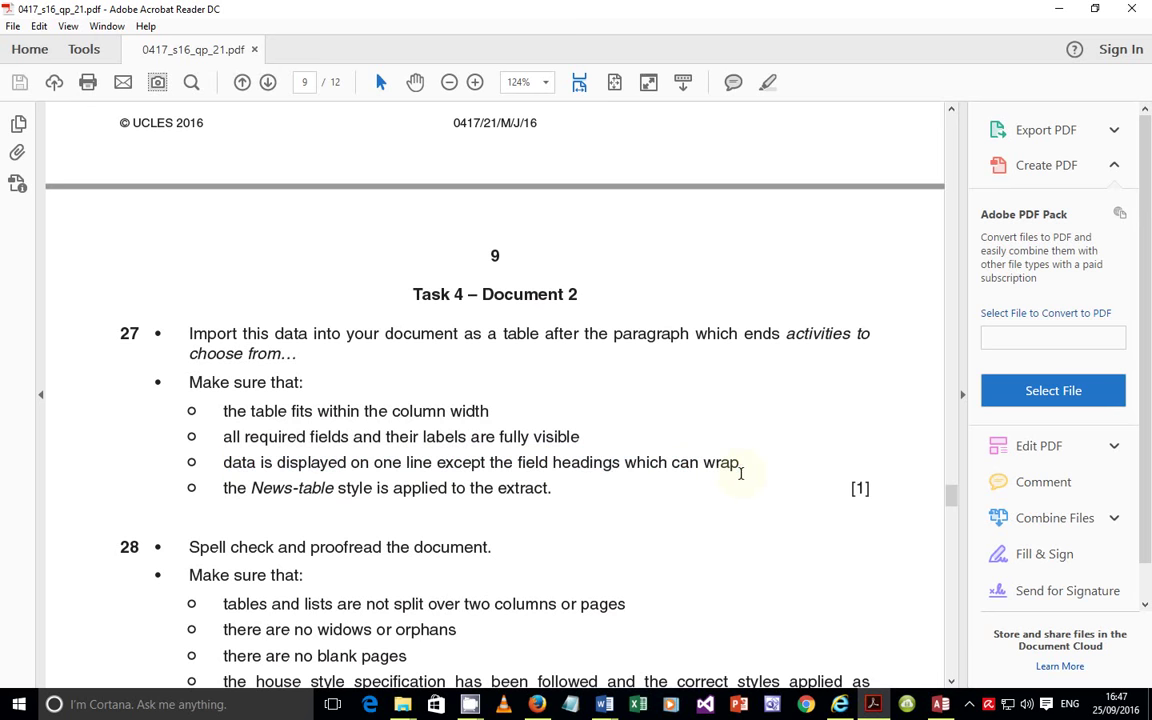
drag(742, 469, 644, 477)
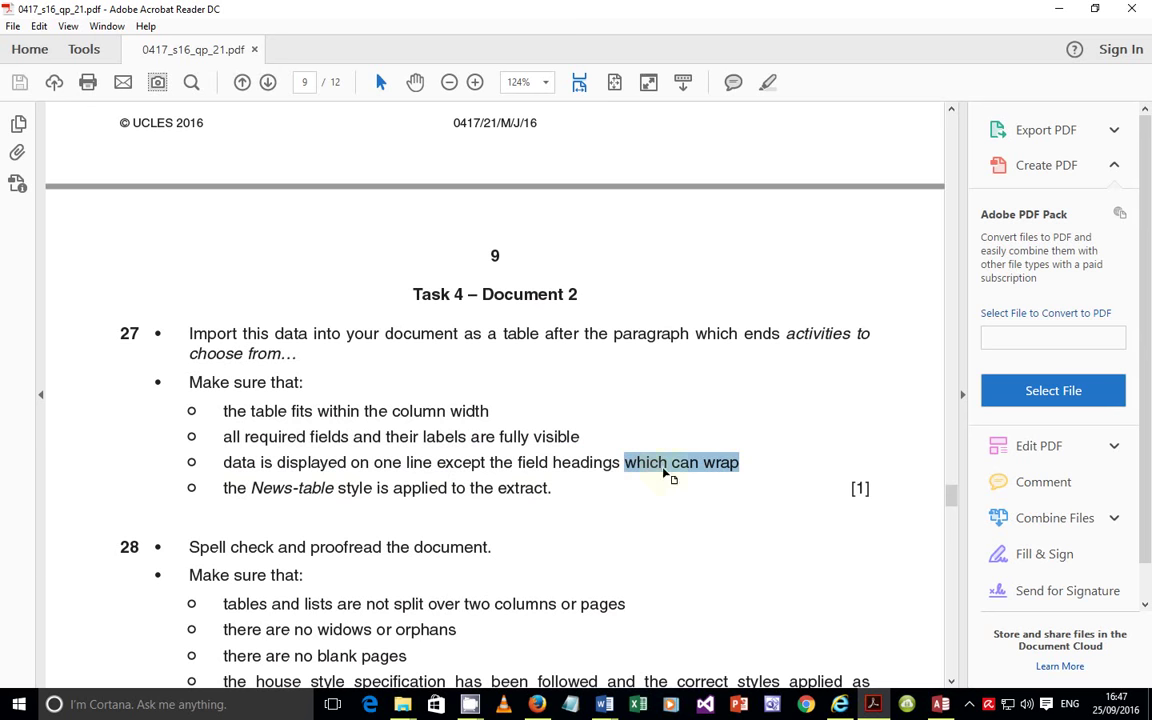
drag(224, 490, 507, 478)
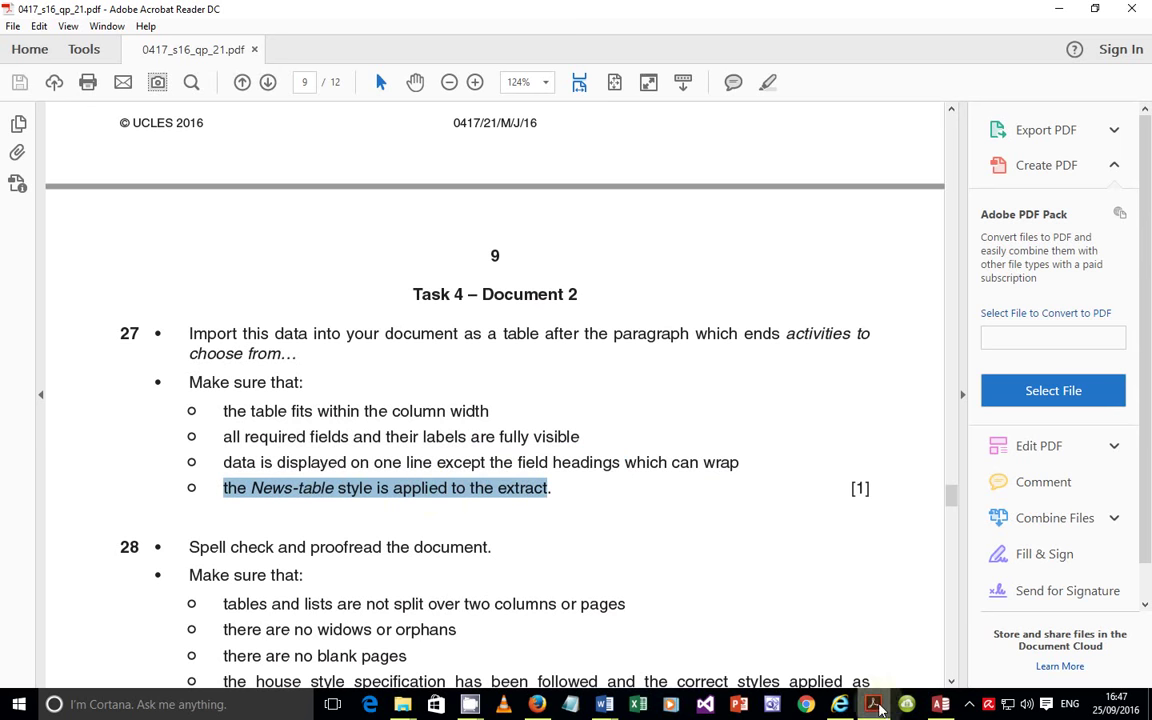
mouse_move(604, 704)
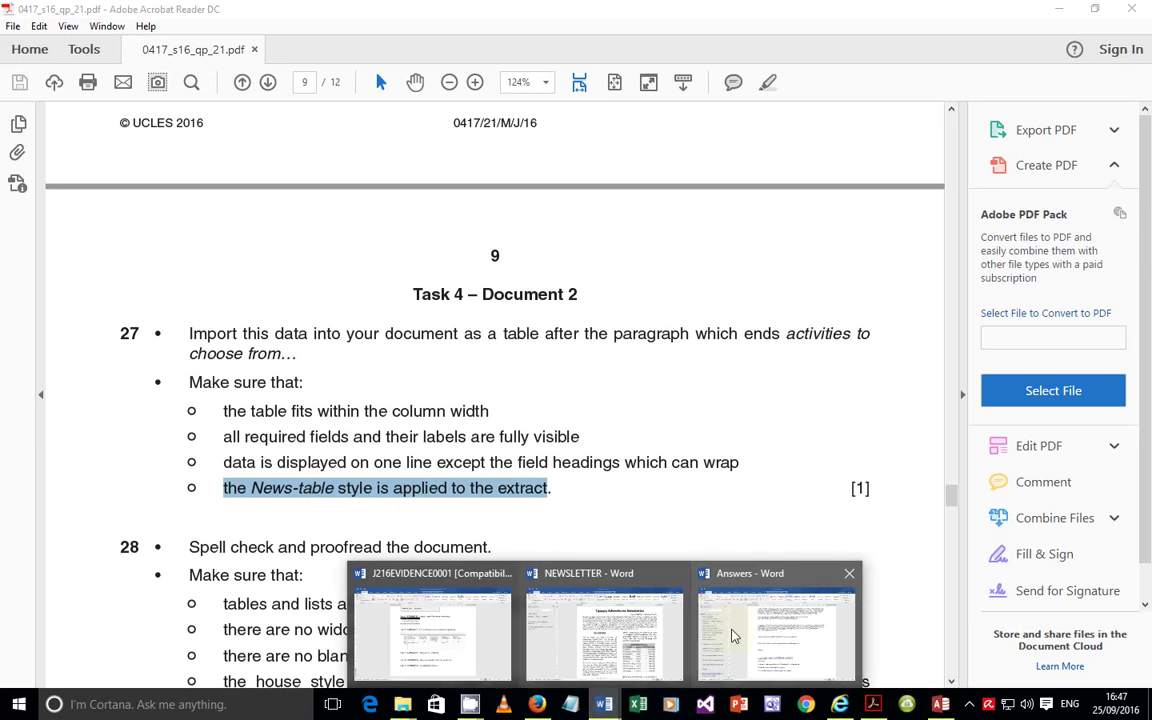
click(605, 625)
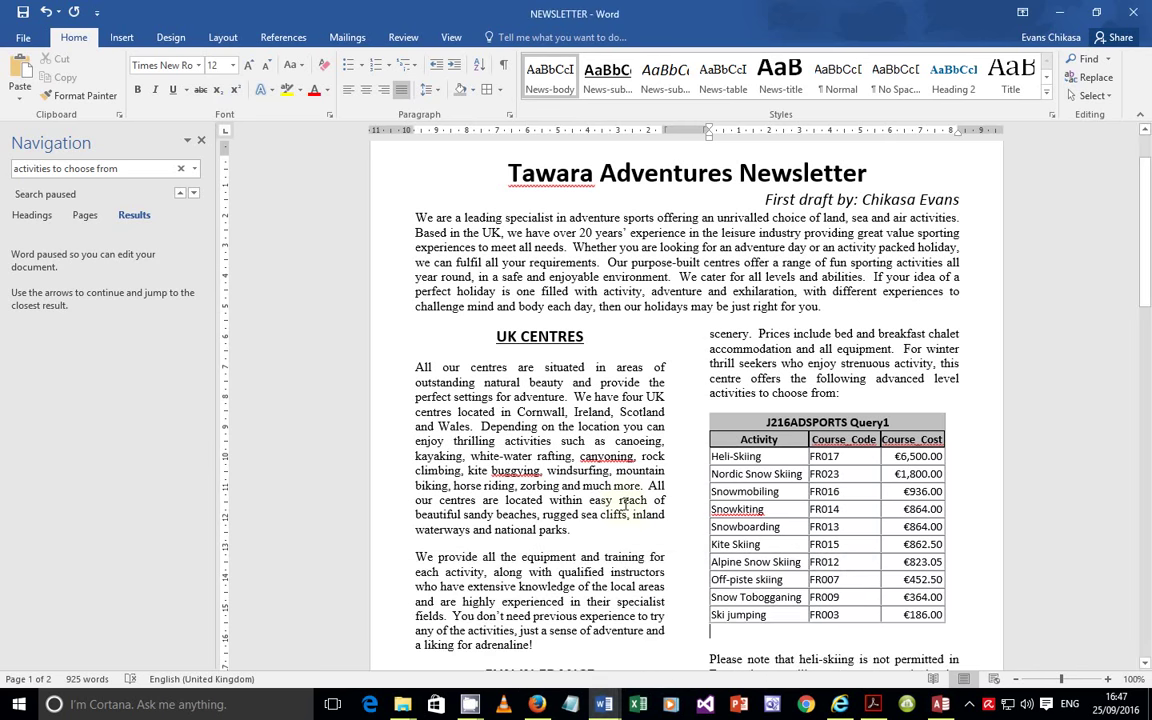
Apply the News-table style to the whole Query1 table and keep it within the column width.
click(703, 406)
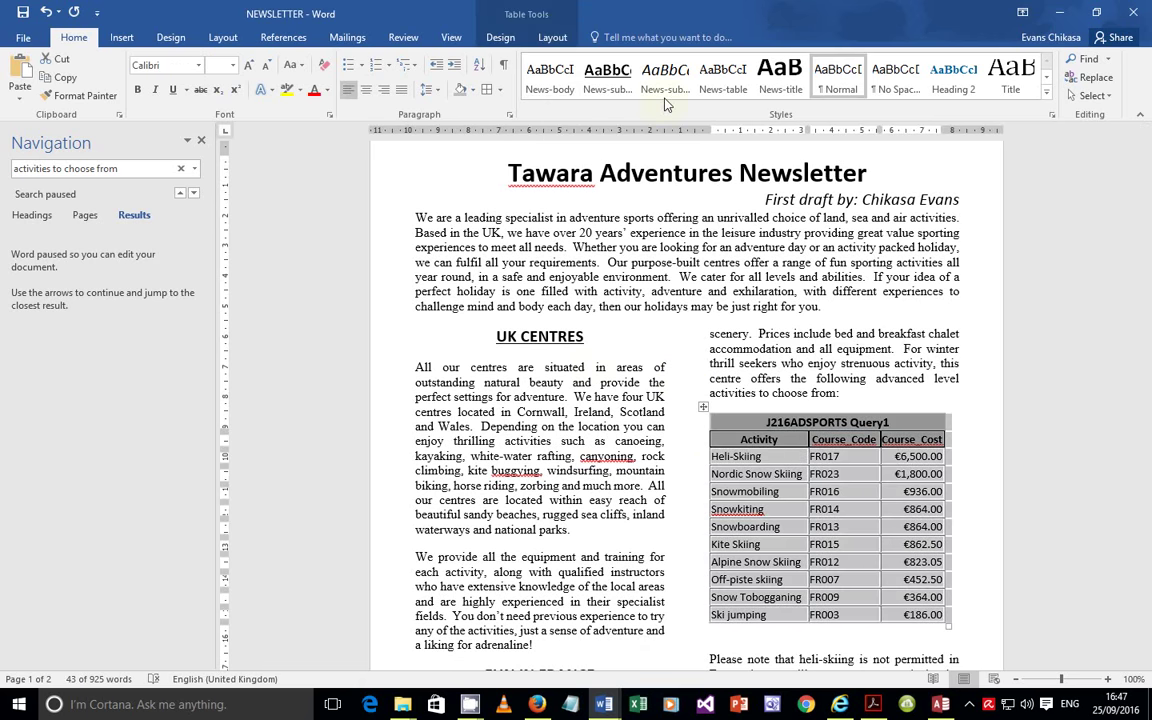
click(740, 85)
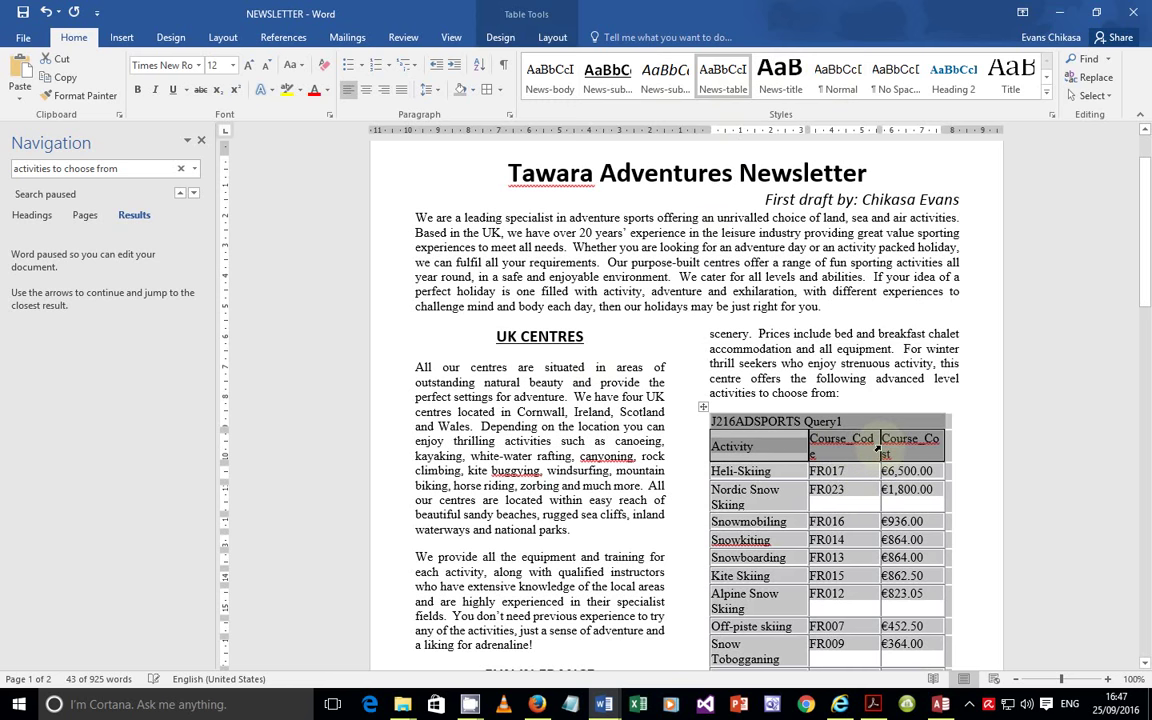
drag(880, 450, 895, 452)
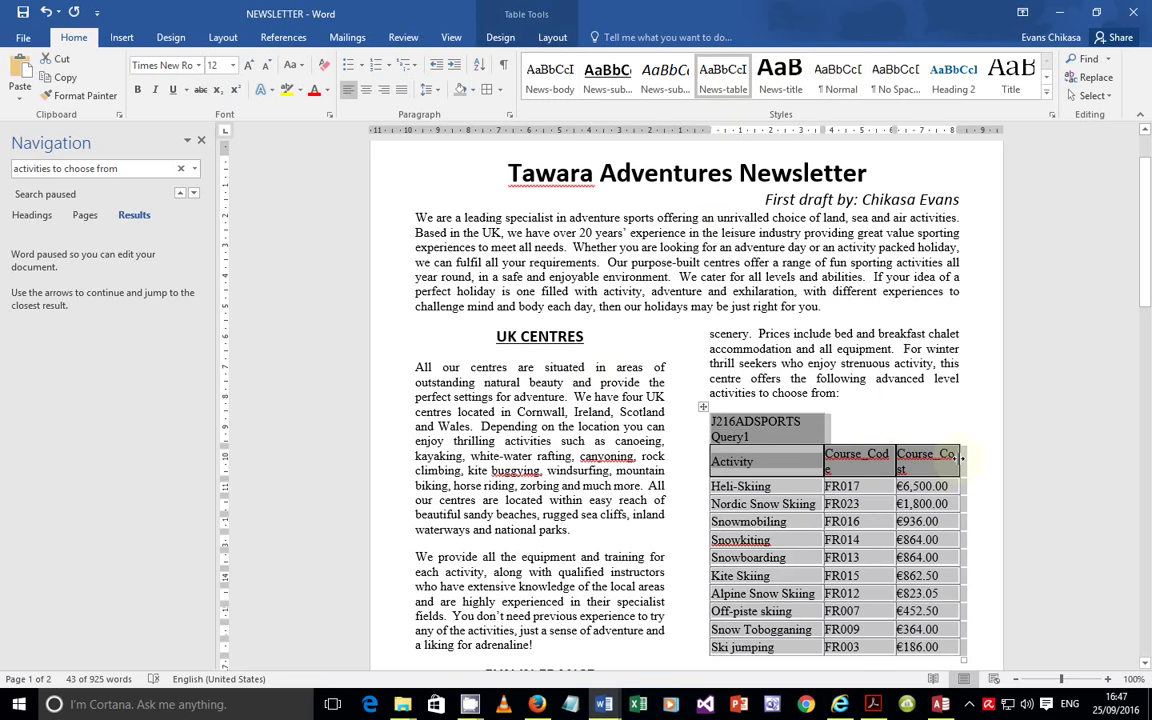
drag(962, 457, 887, 465)
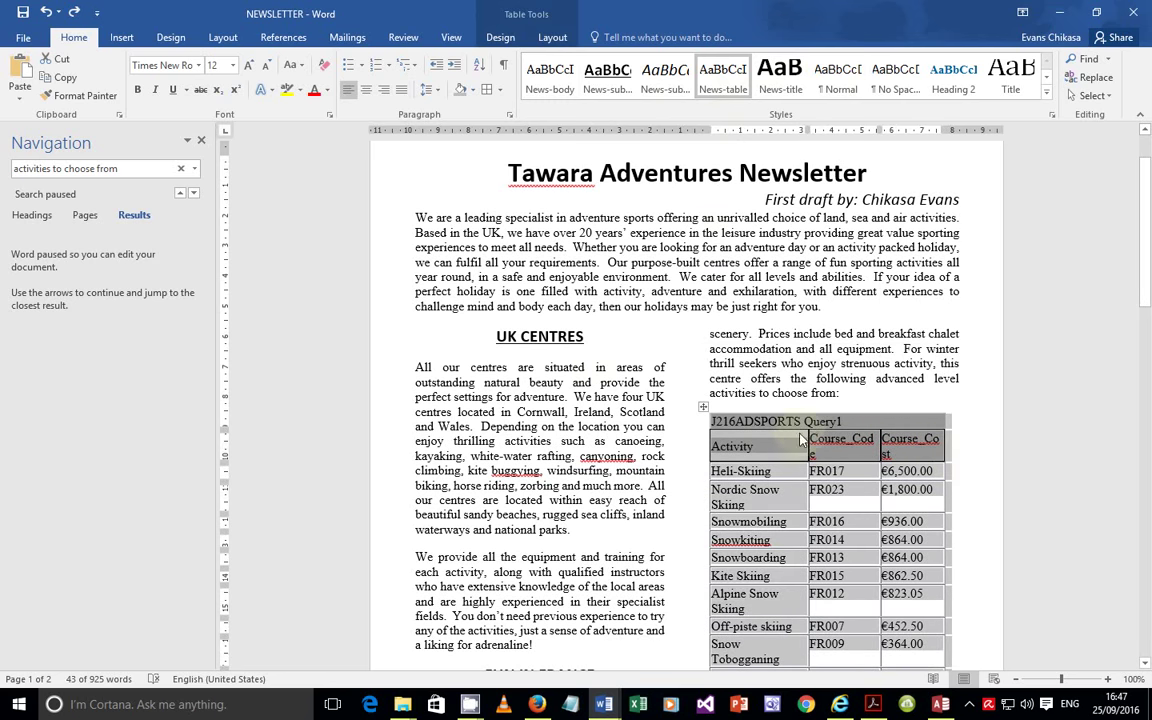
Select the text in the table's Query1 title row.
click(726, 385)
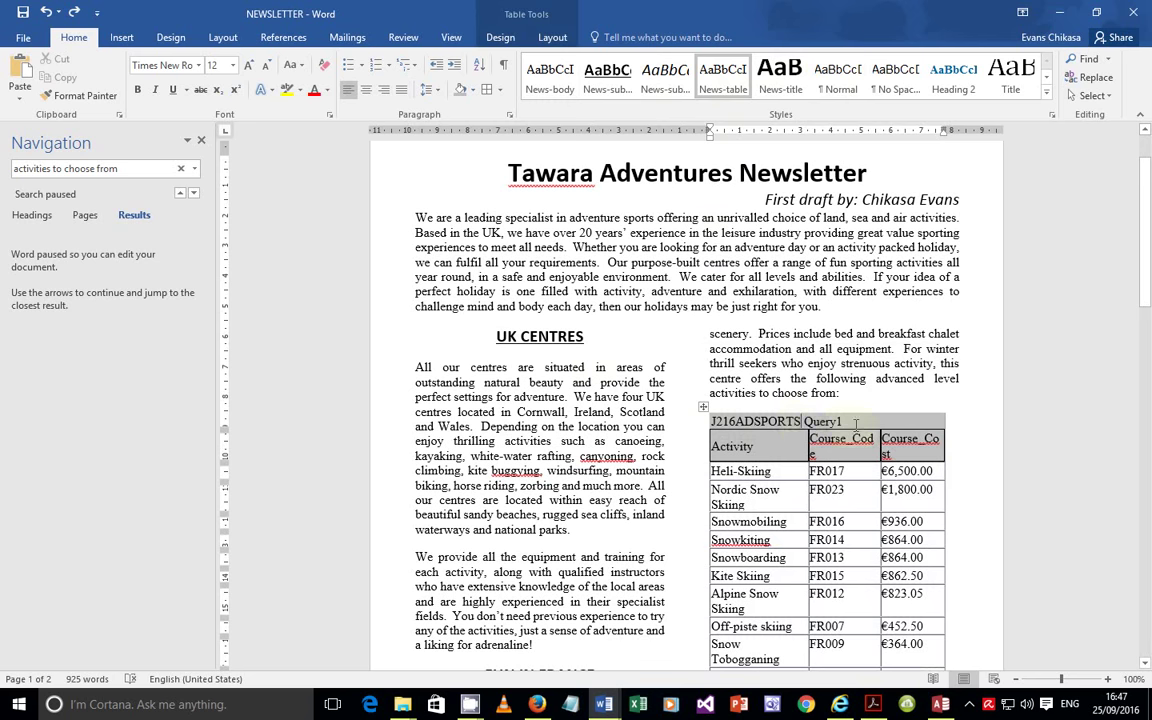
drag(855, 422, 755, 428)
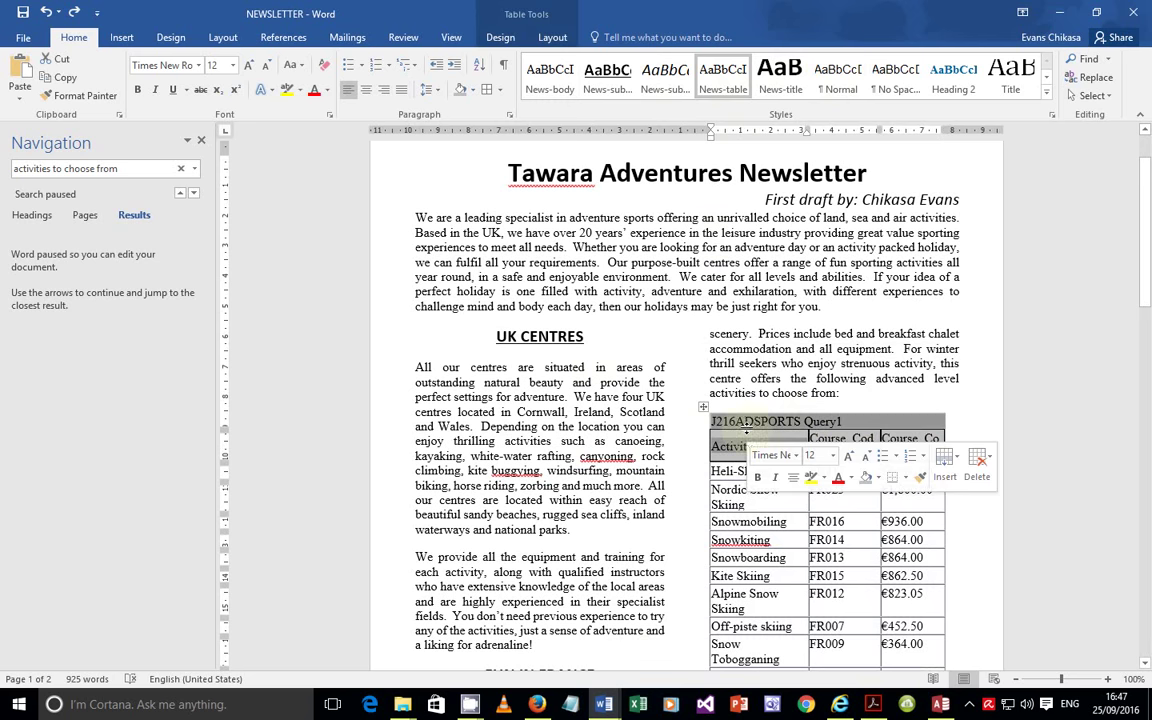
click(755, 428)
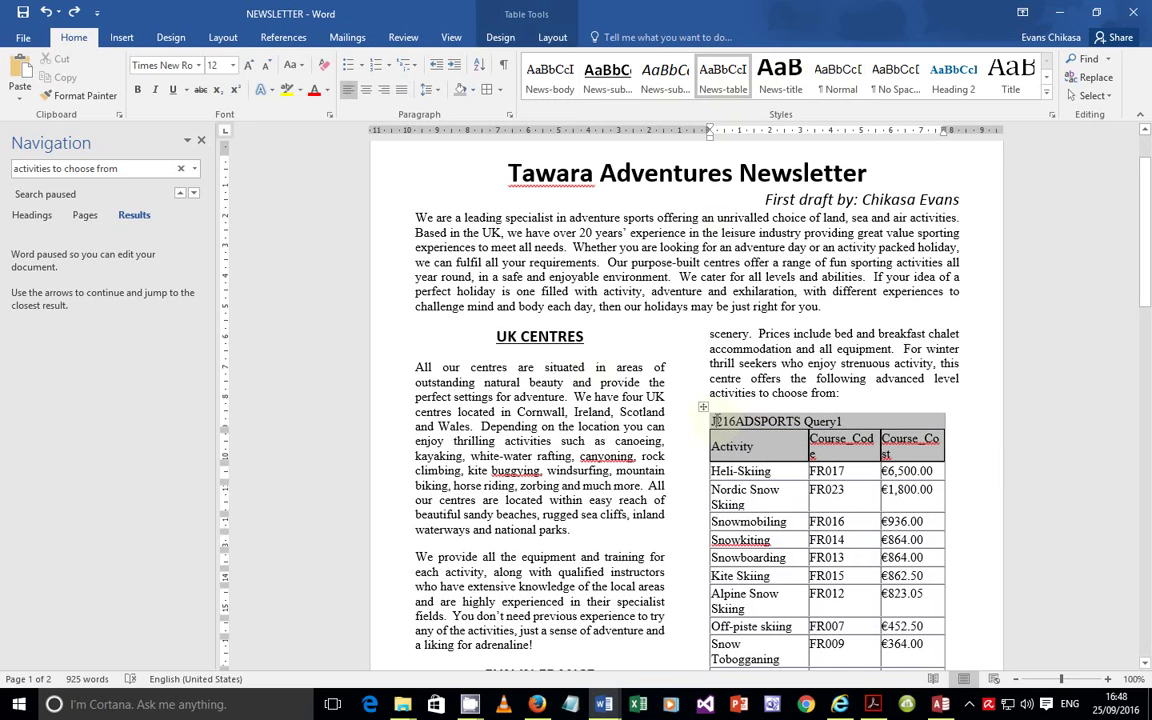
Clear the Query1 title text and delete the empty title row.
click(864, 421)
key(BackSpace)
key(BackSpace)
key(BackSpace)
key(BackSpace)
key(BackSpace)
key(BackSpace)
key(BackSpace)
key(BackSpace)
key(BackSpace)
key(BackSpace)
key(BackSpace)
key(BackSpace)
key(BackSpace)
key(BackSpace)
key(BackSpace)
key(BackSpace)
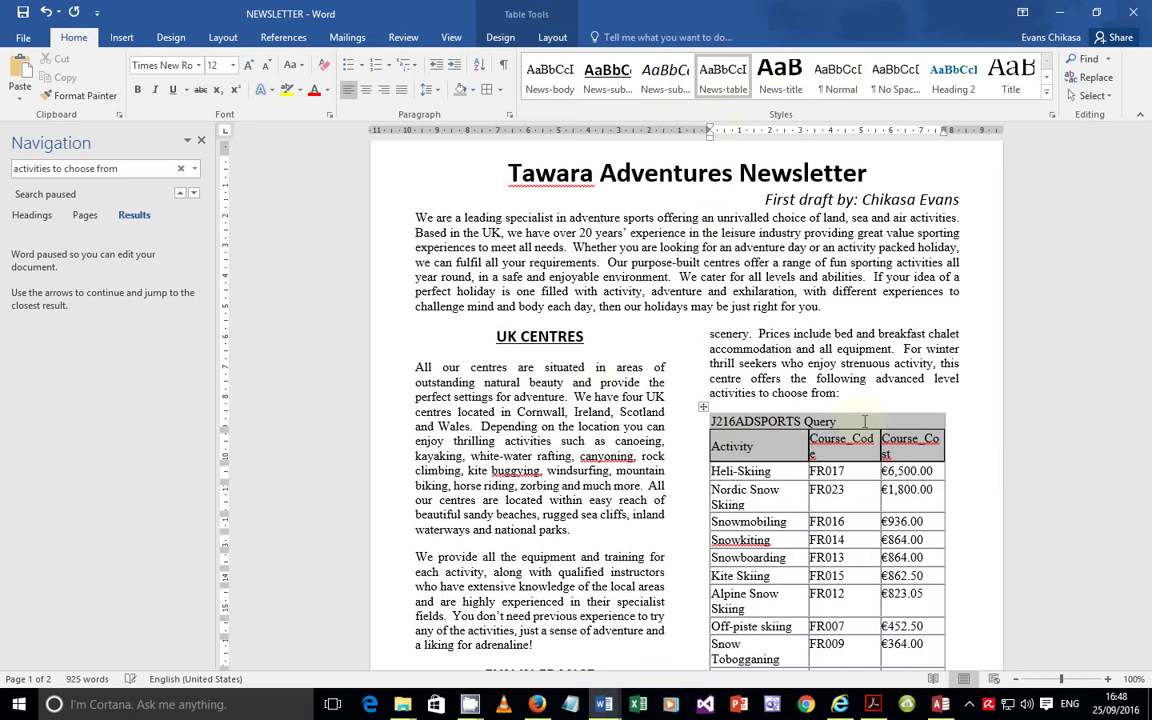
key(BackSpace)
key(BackSpace)
key(BackSpace)
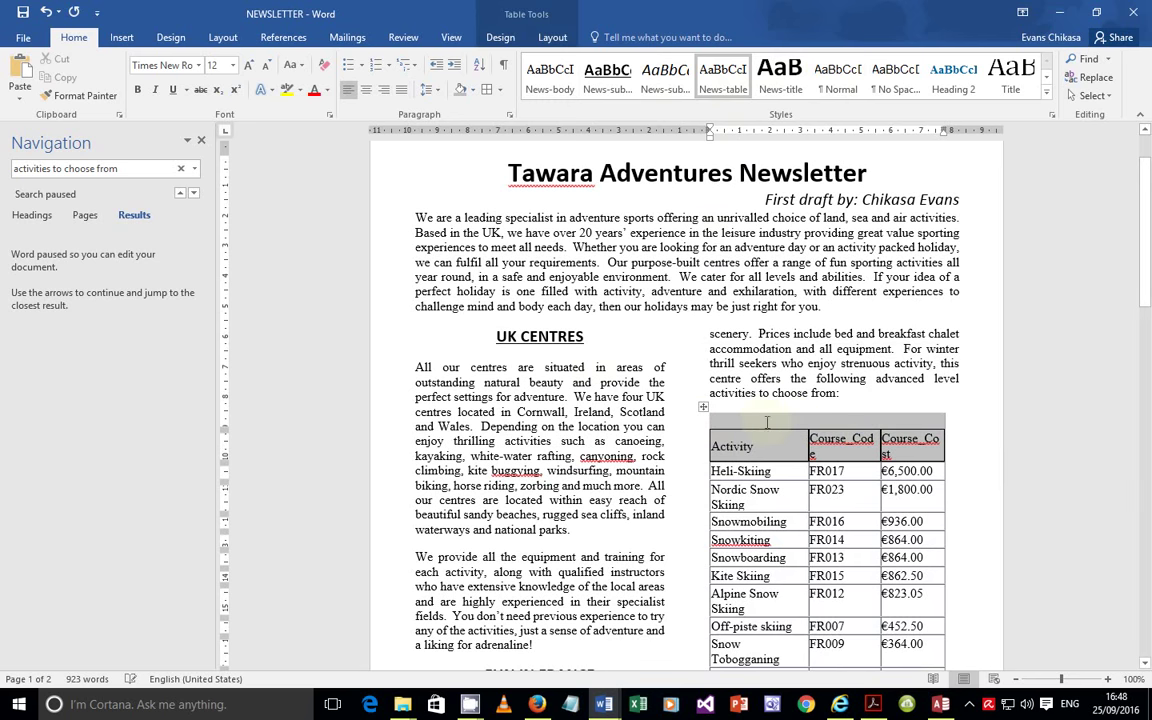
right_click(764, 424)
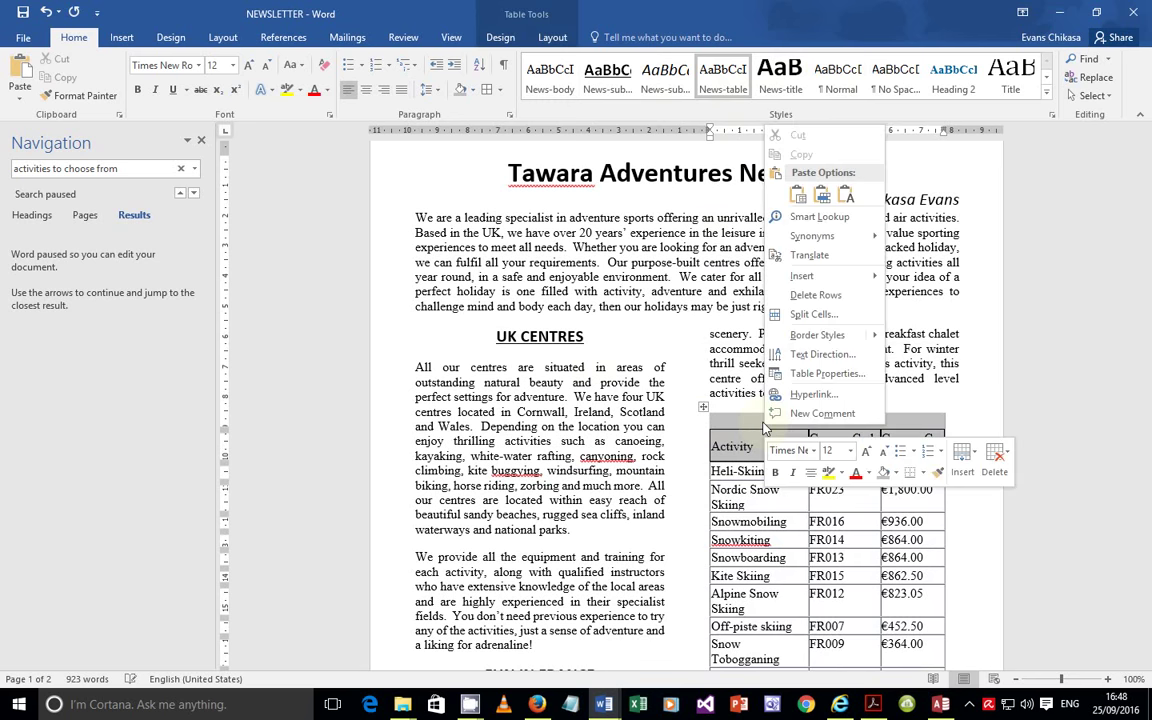
click(830, 296)
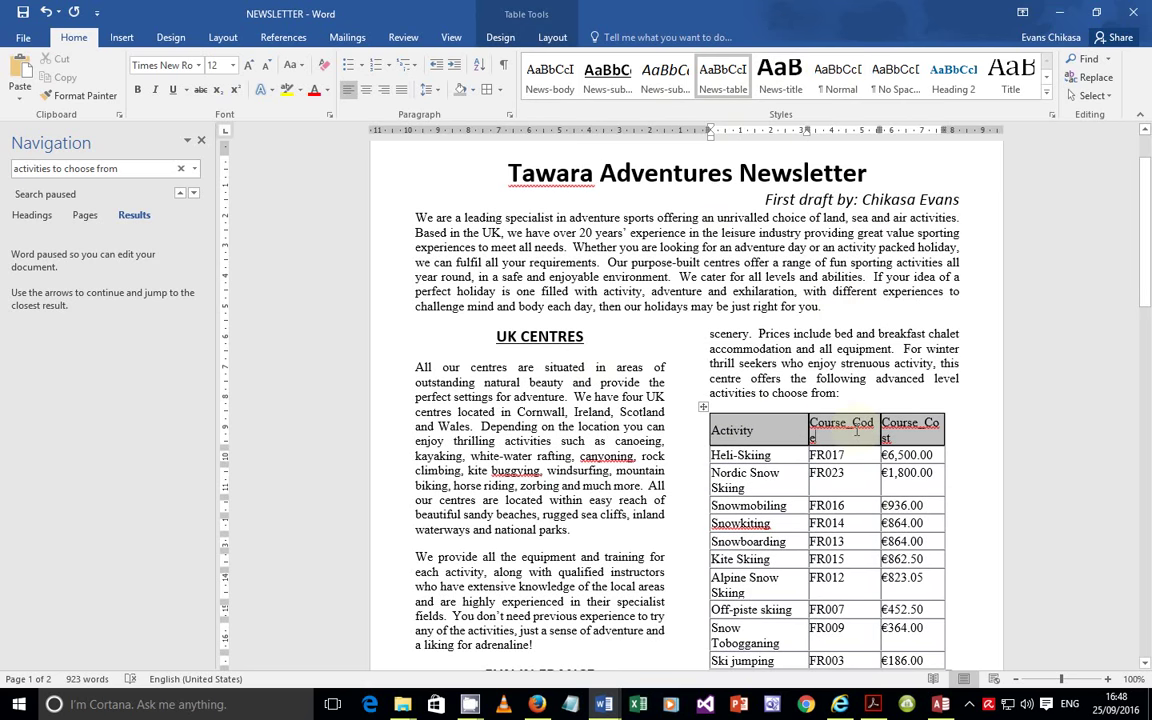
Break the Course_Code and Course_Cost headings after the underscore and AutoFit the Activity column.
click(856, 431)
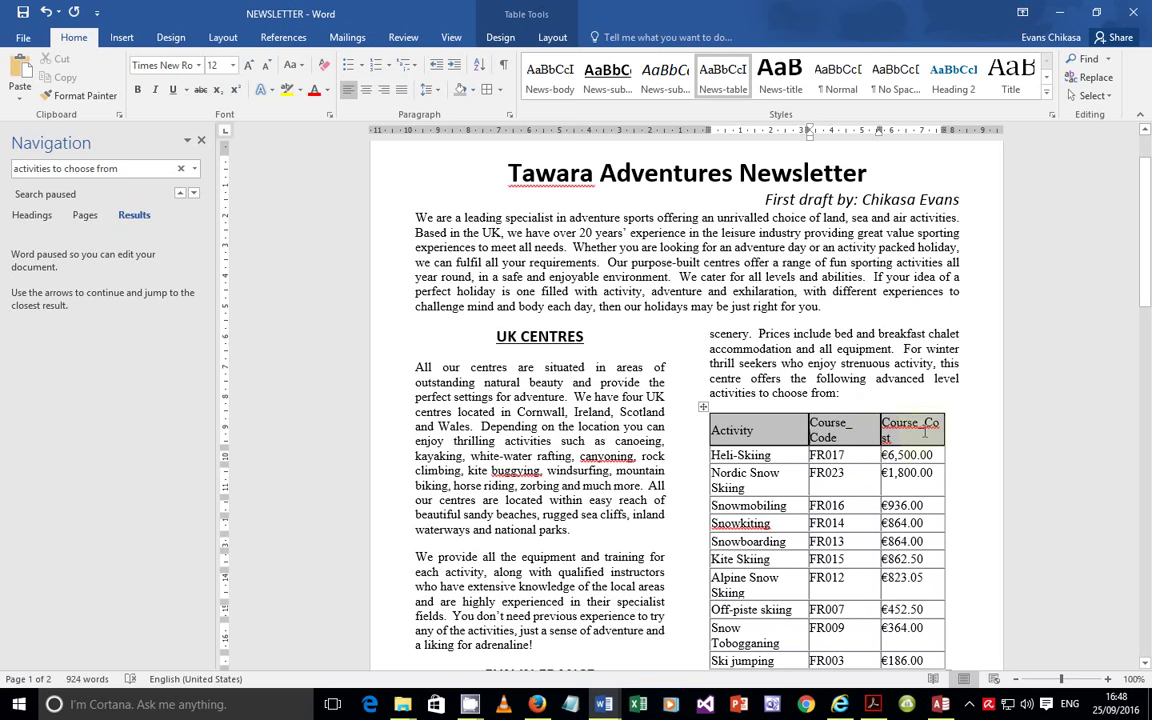
click(928, 427)
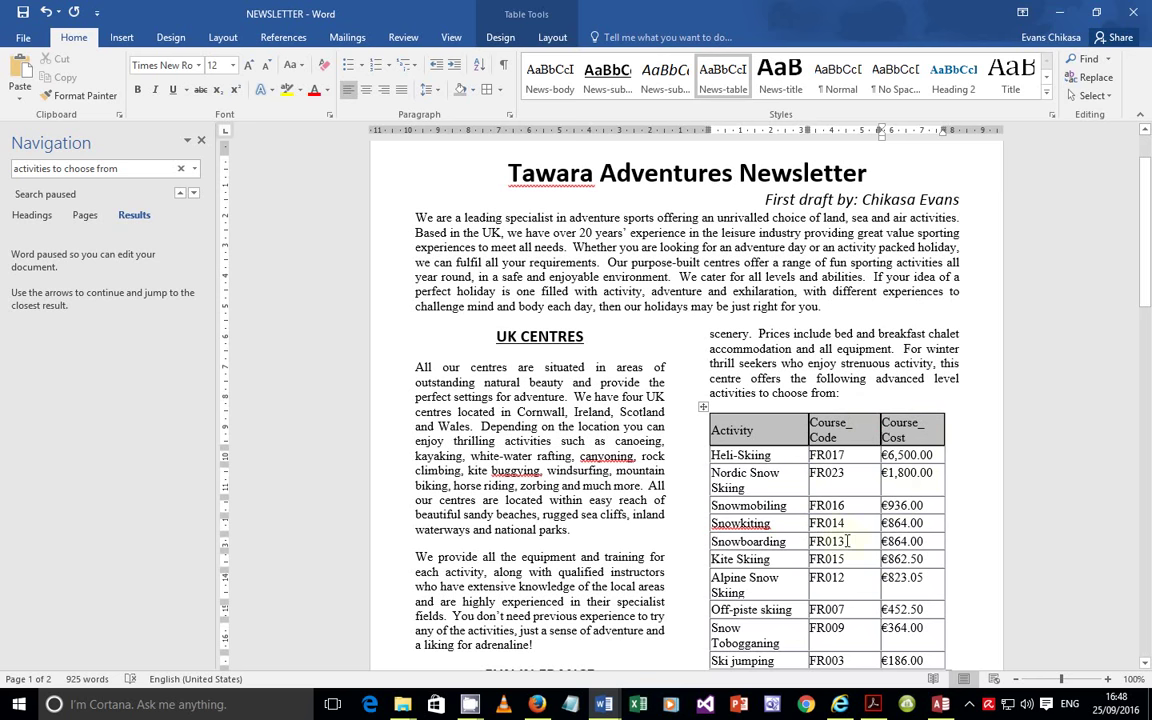
double_click(808, 470)
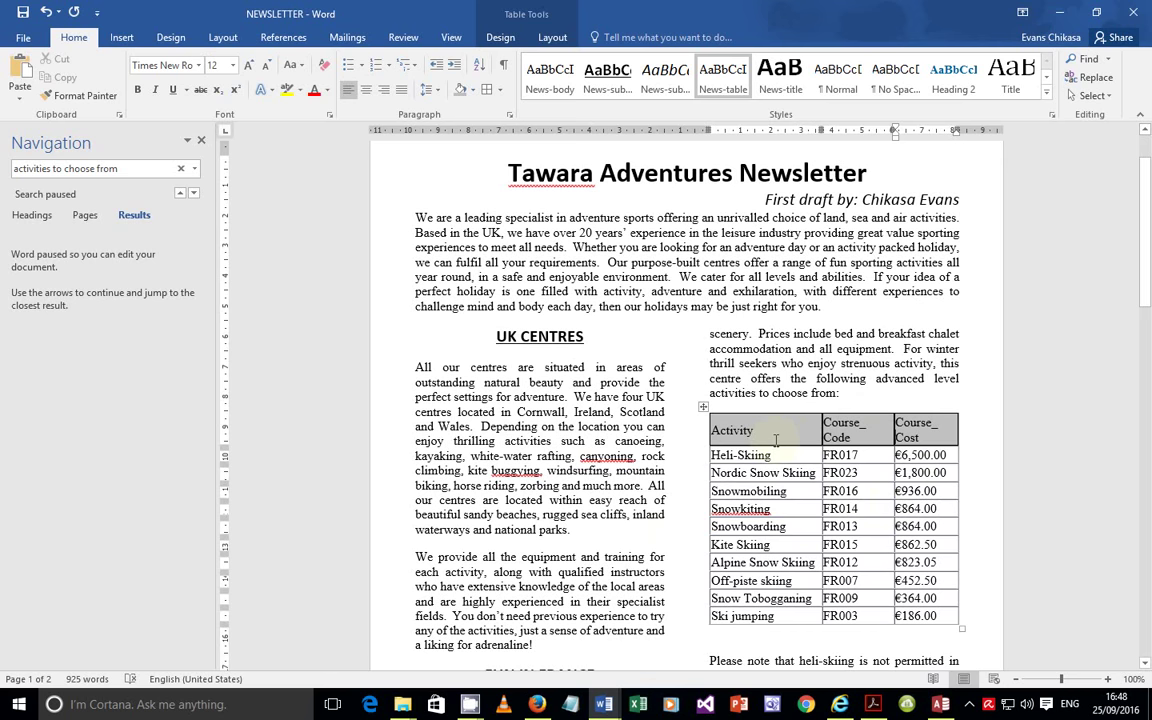
Undo the column widening and inspect the wrapped Nordic Snow Skiing, Alpine Snow Skiing and Tobogganing entries.
key(ctrl+z)
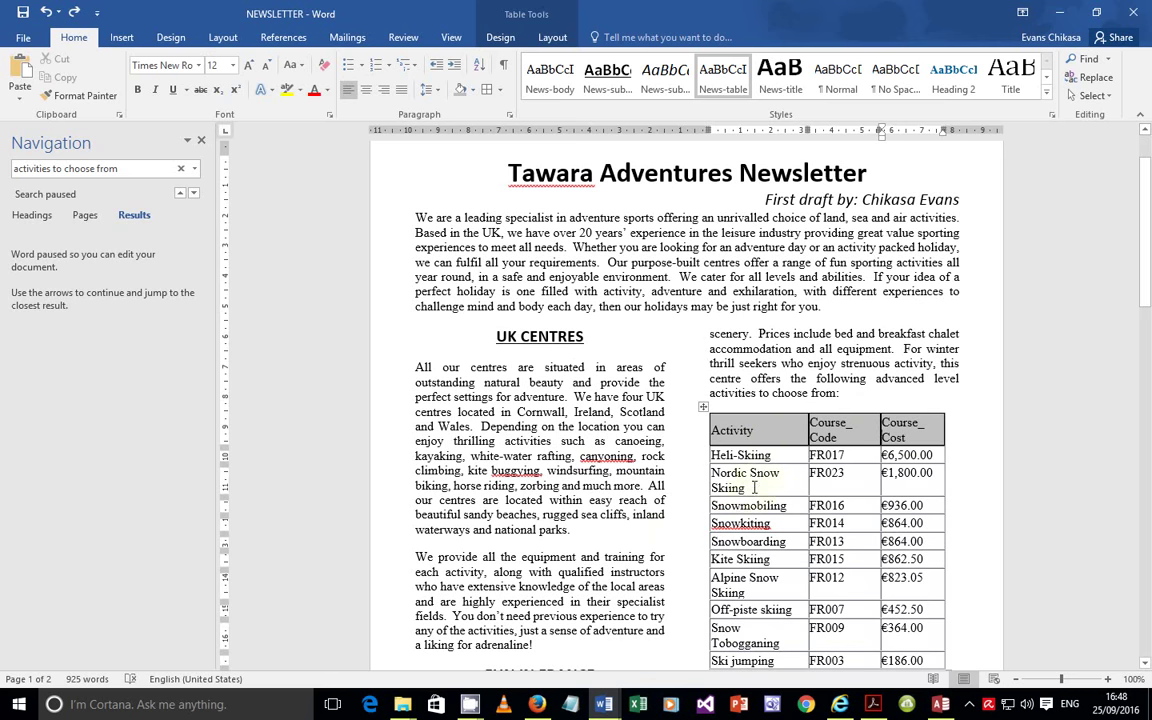
drag(754, 487, 711, 474)
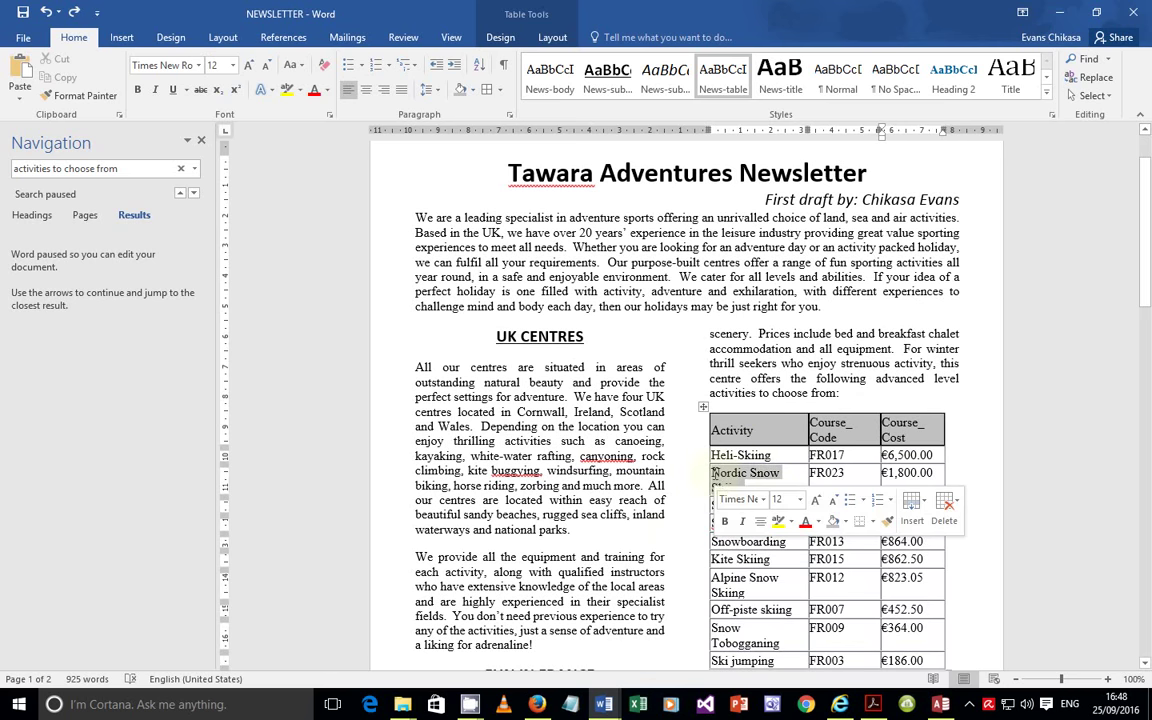
click(782, 588)
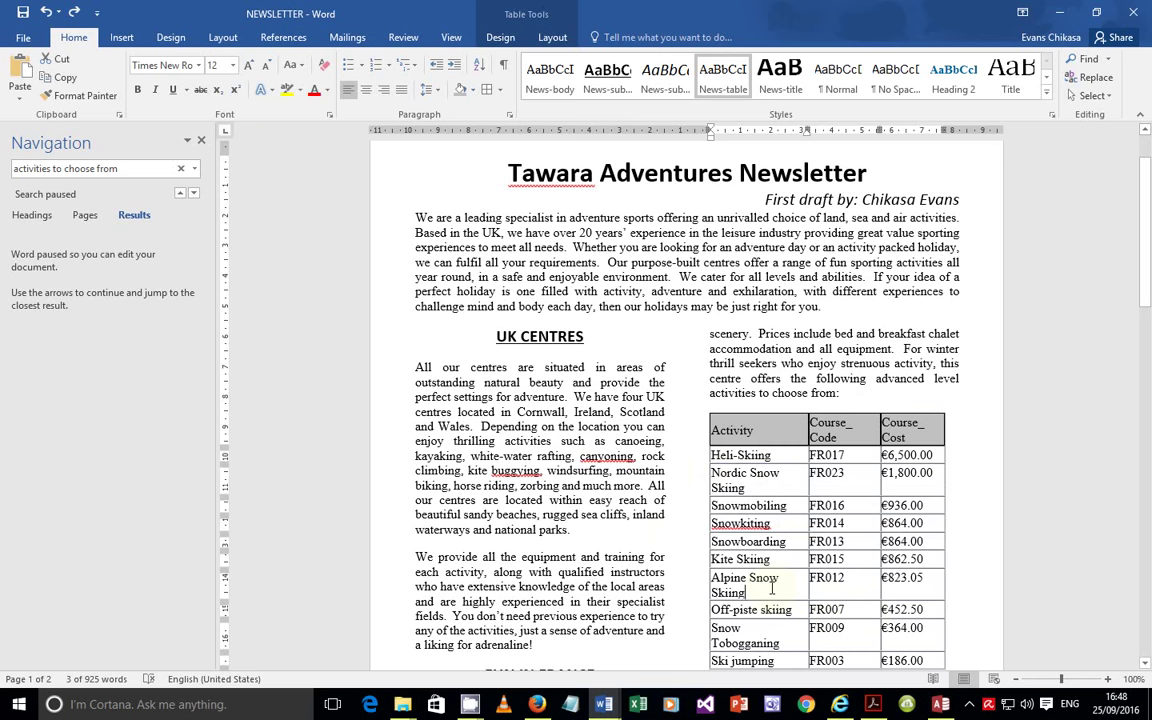
drag(771, 588, 708, 580)
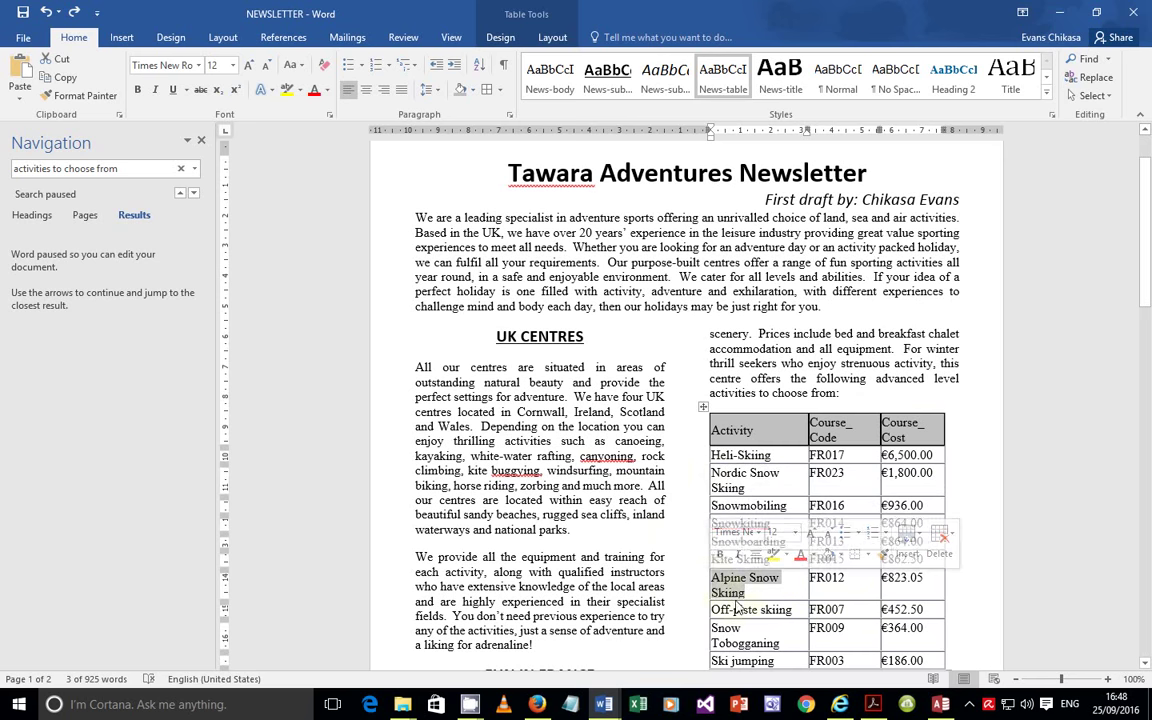
double_click(752, 642)
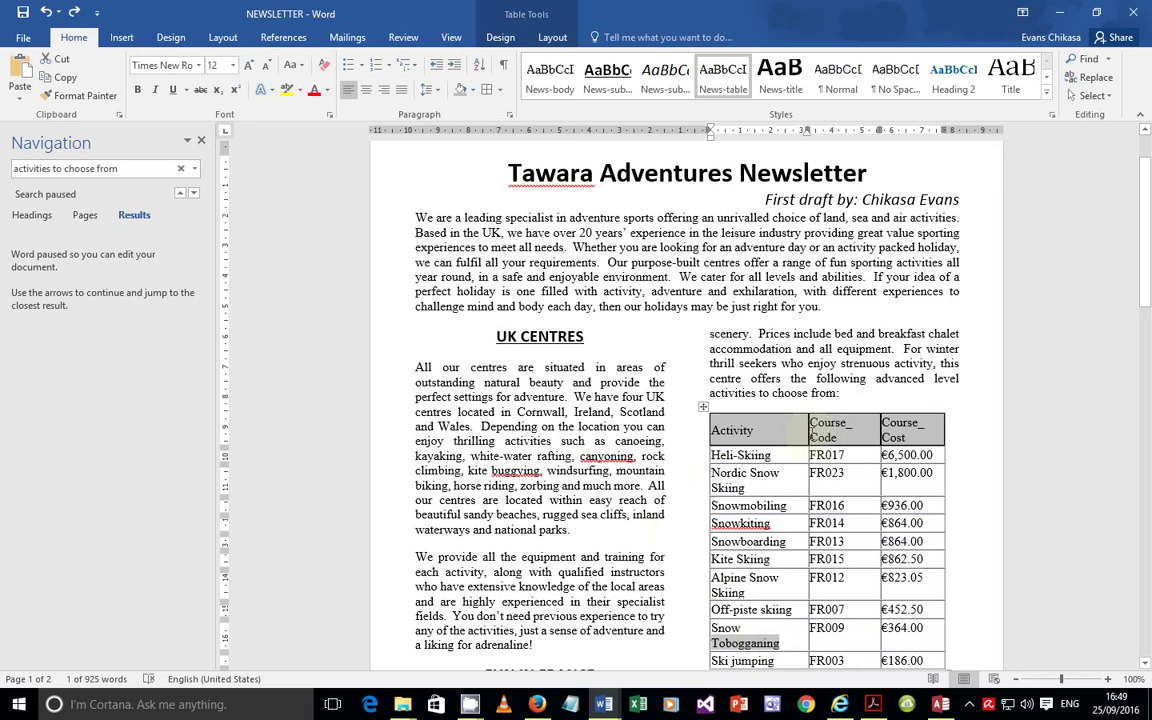
AutoFit the Activity column so every activity fits on one line within the column.
double_click(805, 427)
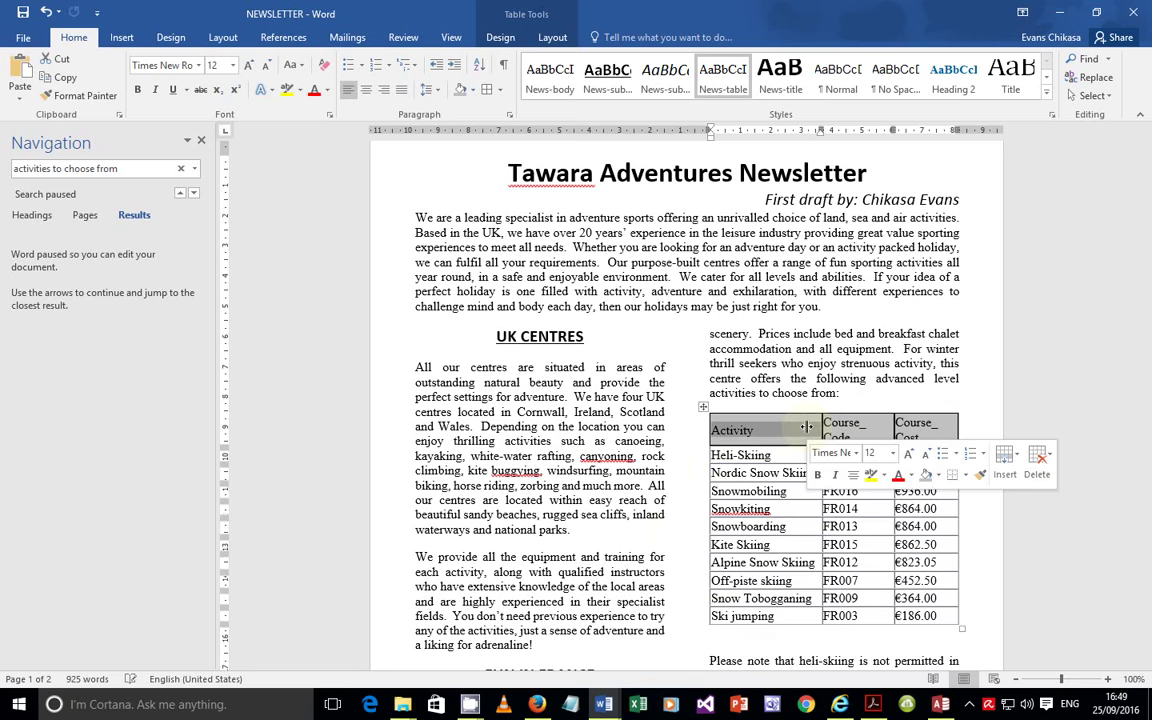
click(783, 562)
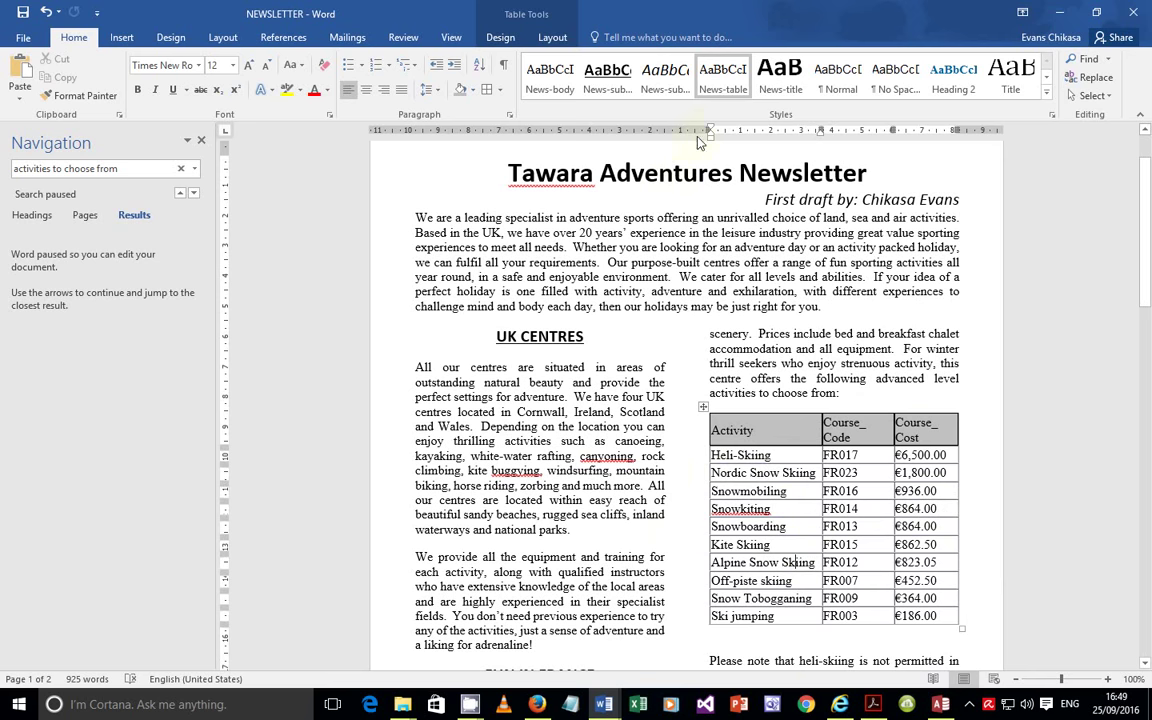
drag(711, 132, 712, 133)
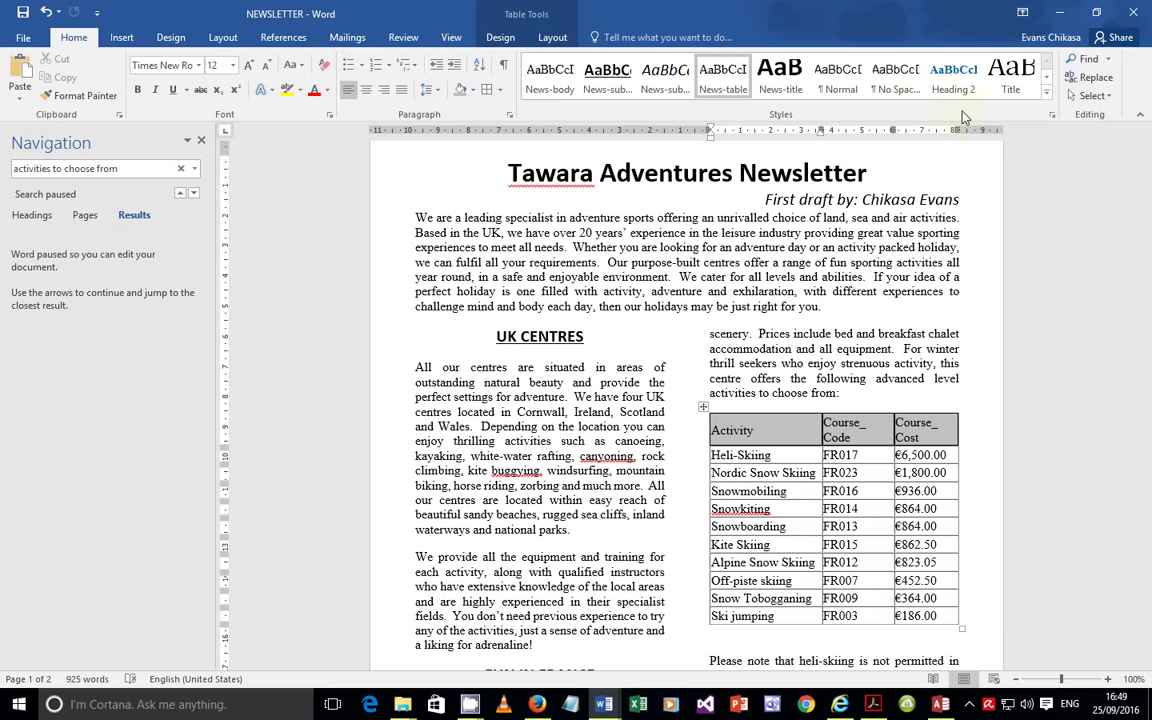
drag(959, 128, 958, 130)
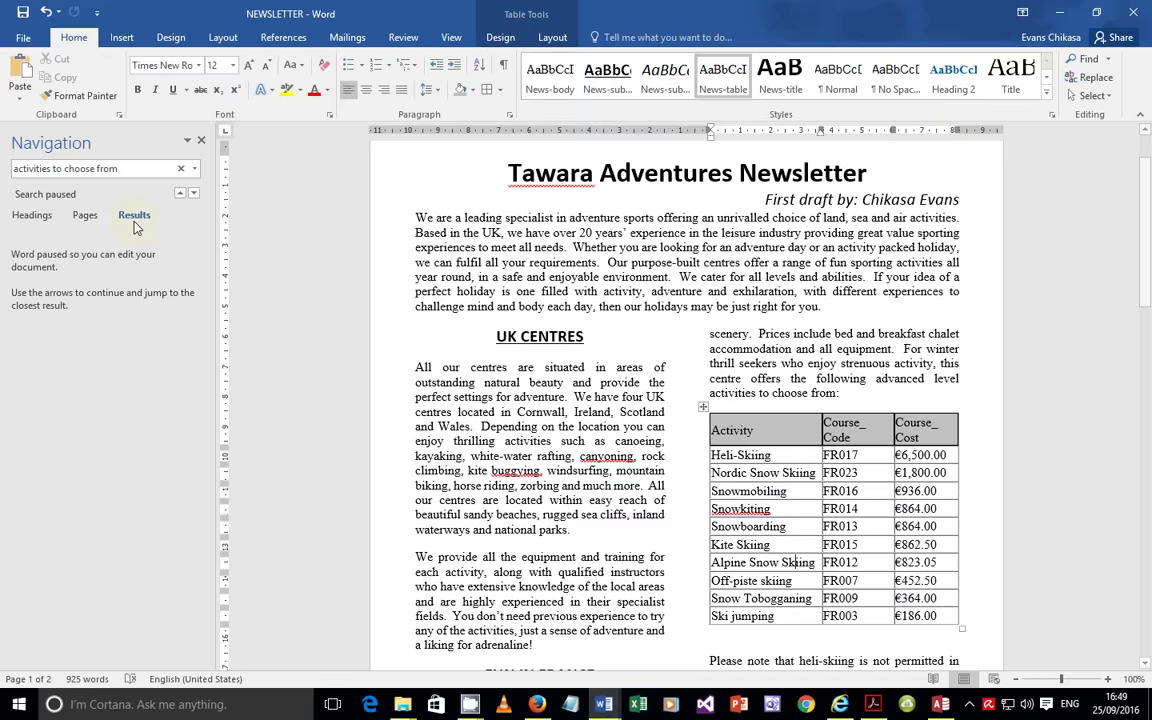
Close the Navigation pane, move the cursor out of the table and switch to the question paper.
click(201, 141)
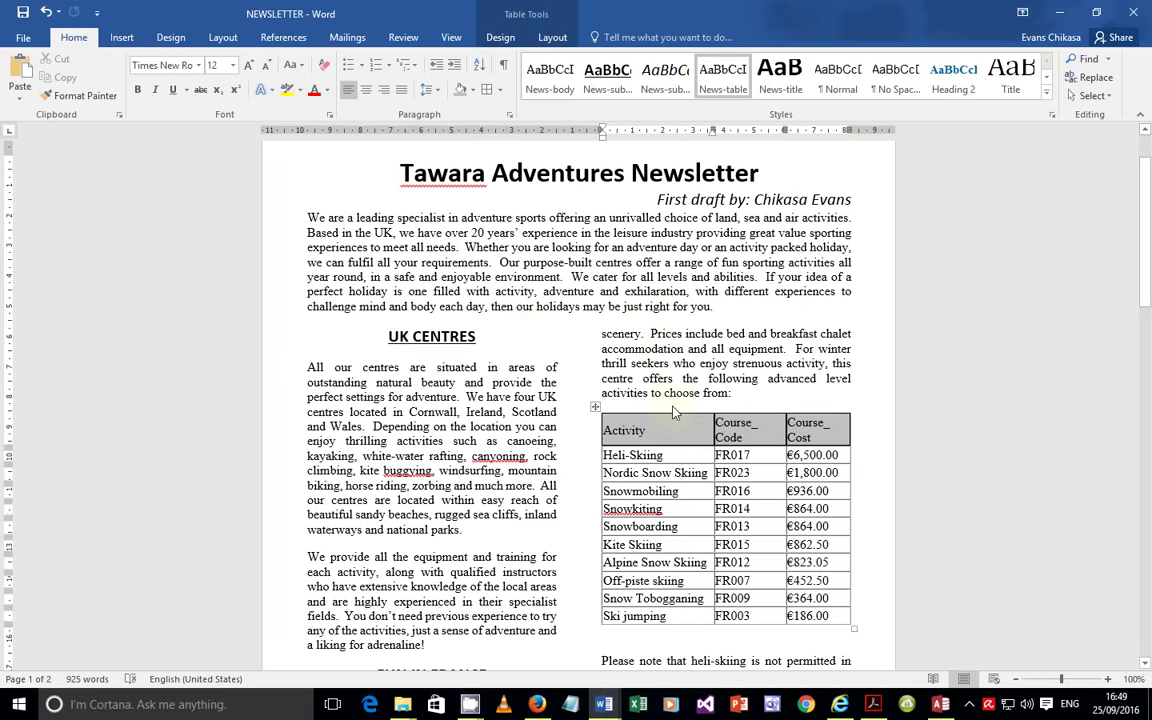
click(652, 313)
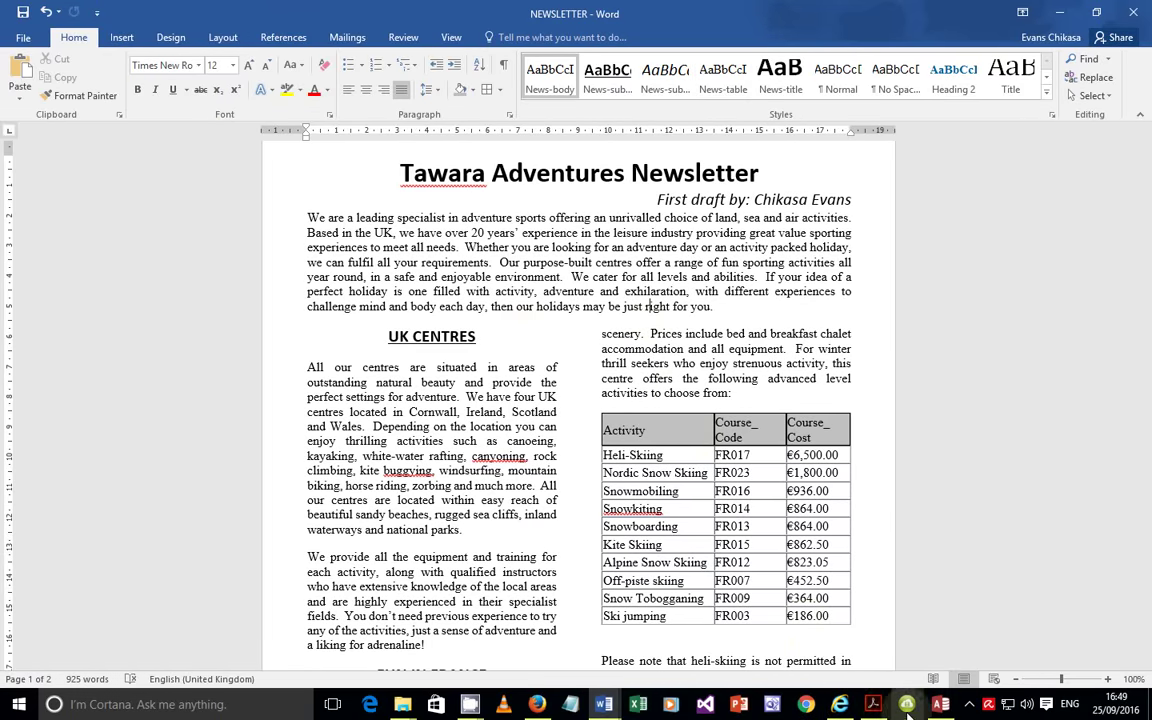
click(870, 705)
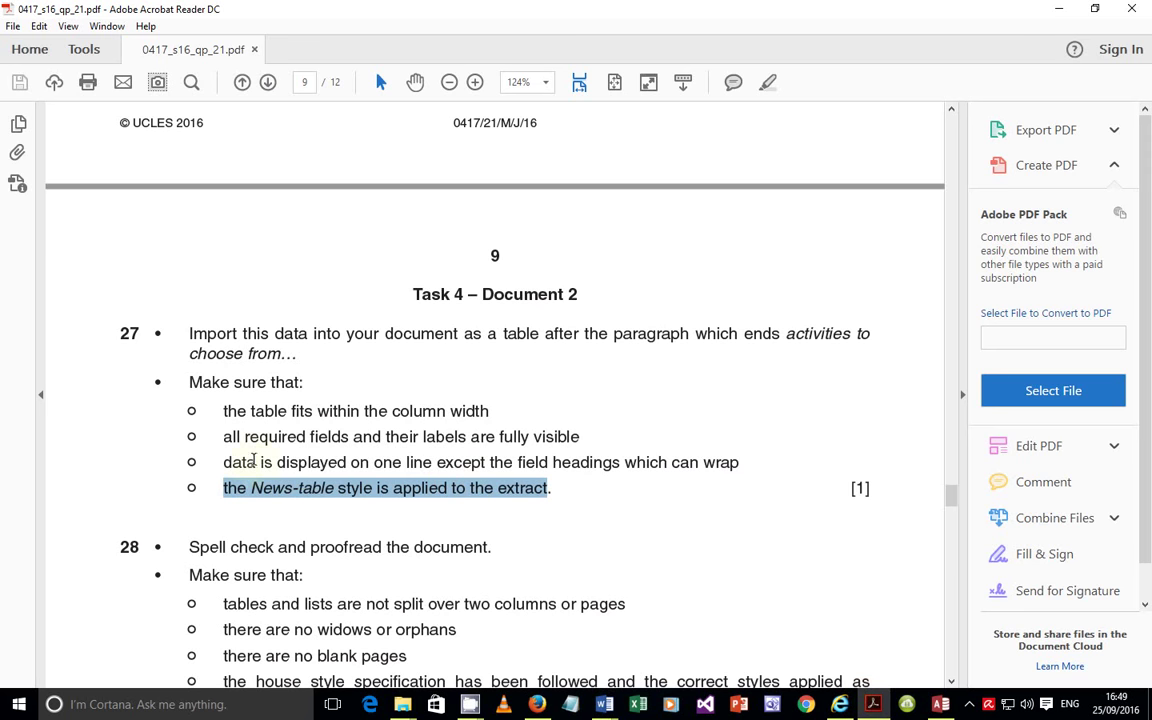
Highlight the 'data is displayed on one line' bullet, then return to the NEWSLETTER document.
drag(229, 465, 760, 474)
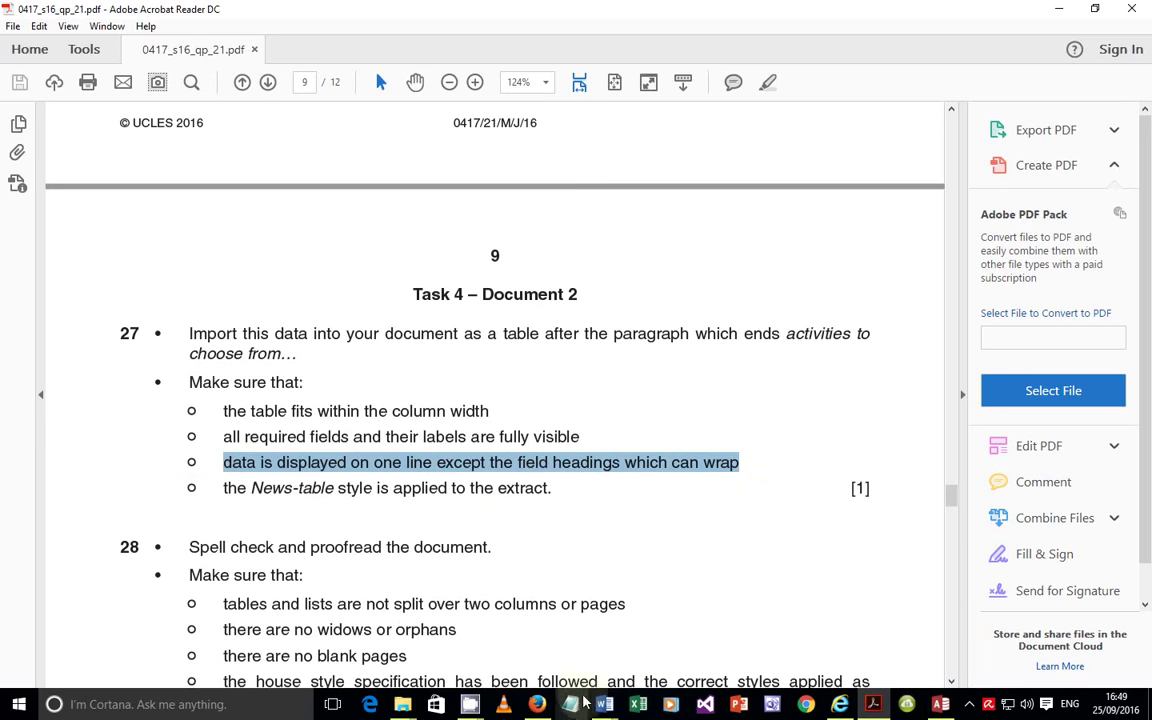
mouse_move(604, 704)
click(659, 641)
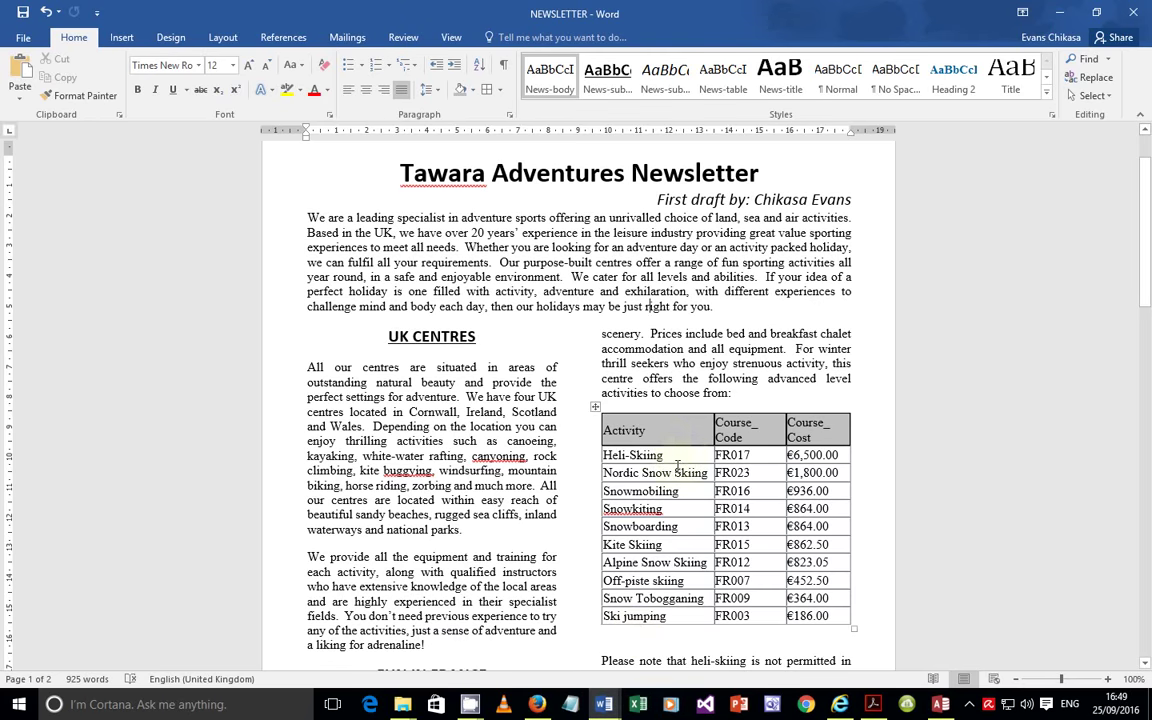
mouse_move(677, 455)
mouse_down()
mouse_move(735, 525)
mouse_move(806, 580)
mouse_move(810, 600)
mouse_up()
click(659, 425)
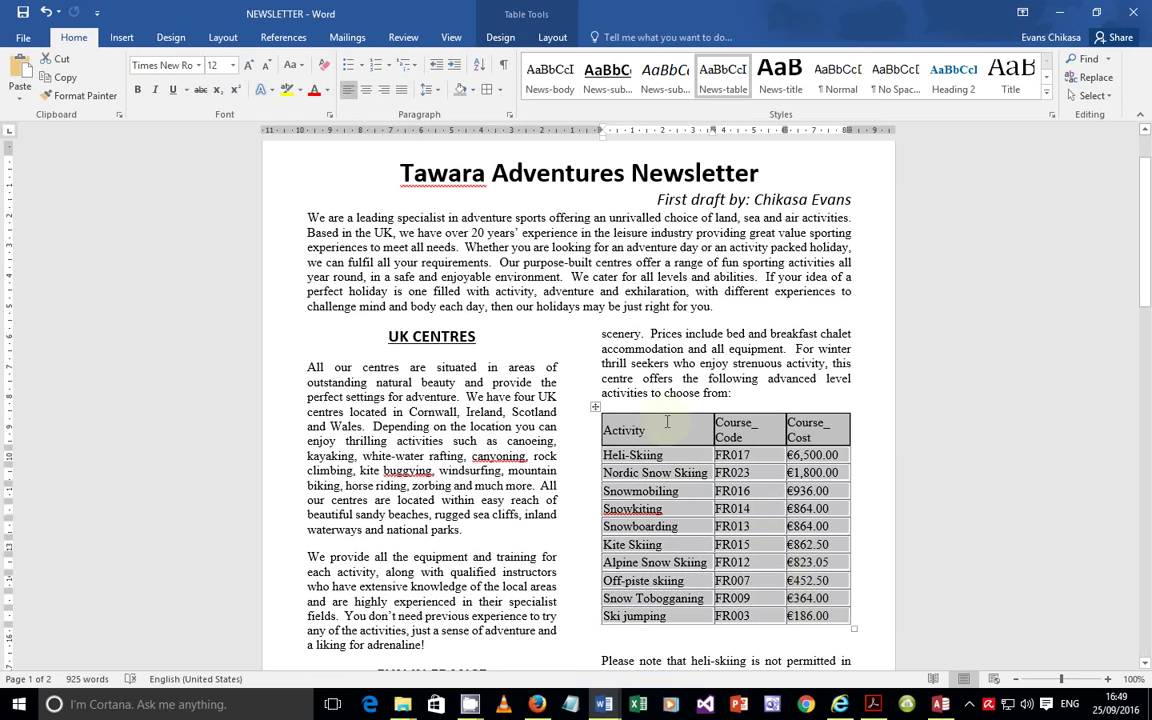
drag(659, 425, 805, 437)
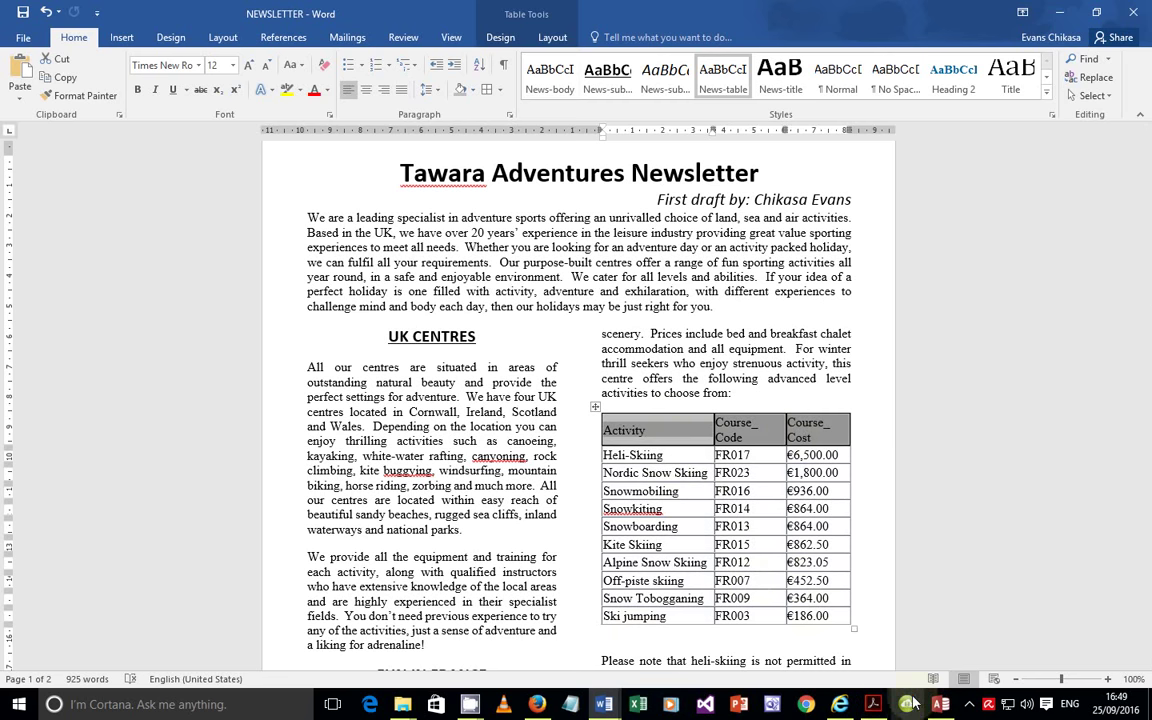
Scroll to question 28 and highlight its widows/orphans, house style and consistent spacing bullets.
click(883, 706)
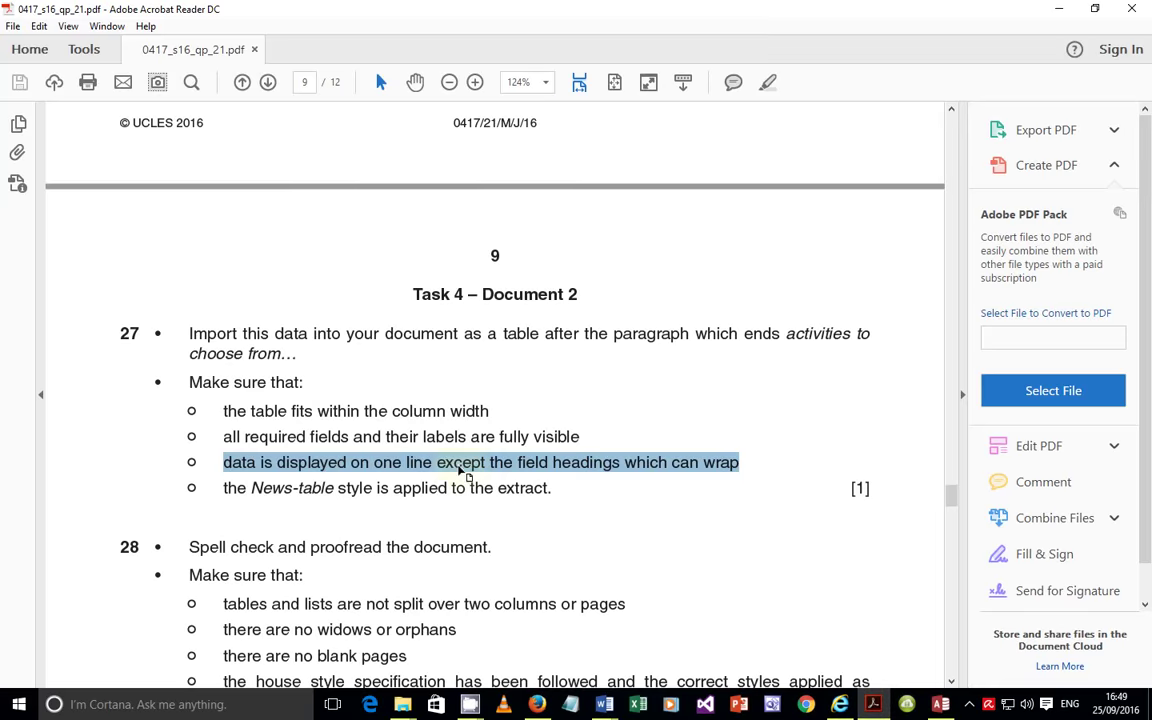
scroll(352, 483, down, 3)
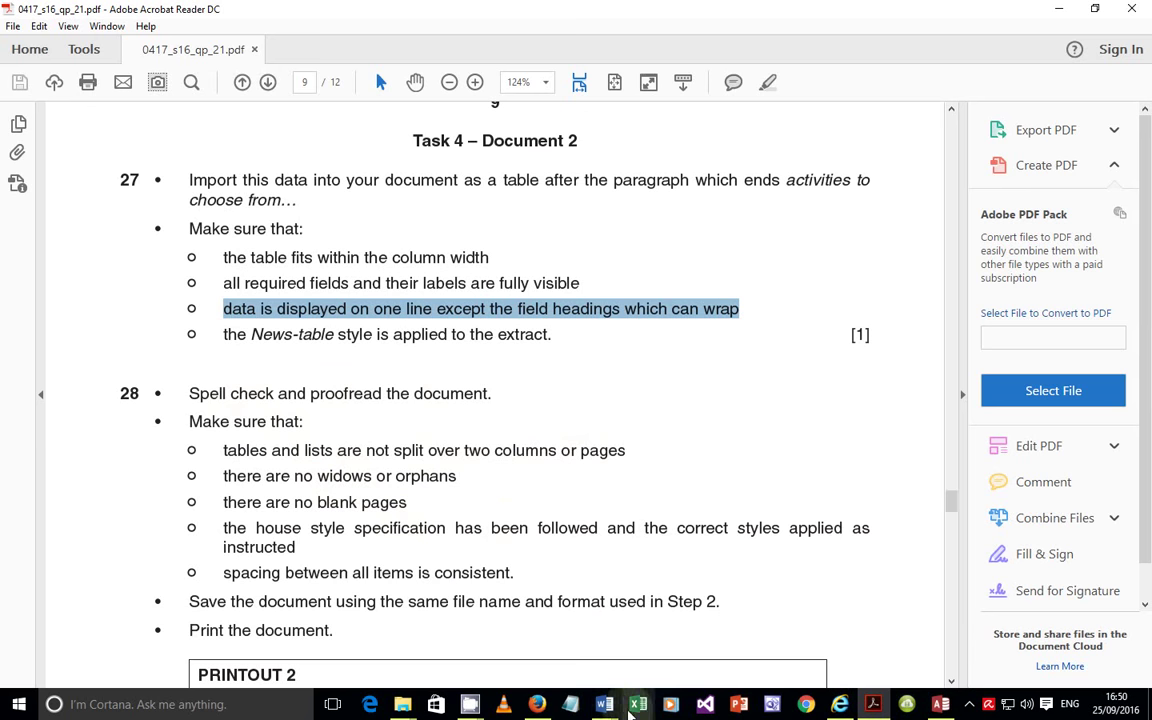
mouse_move(610, 708)
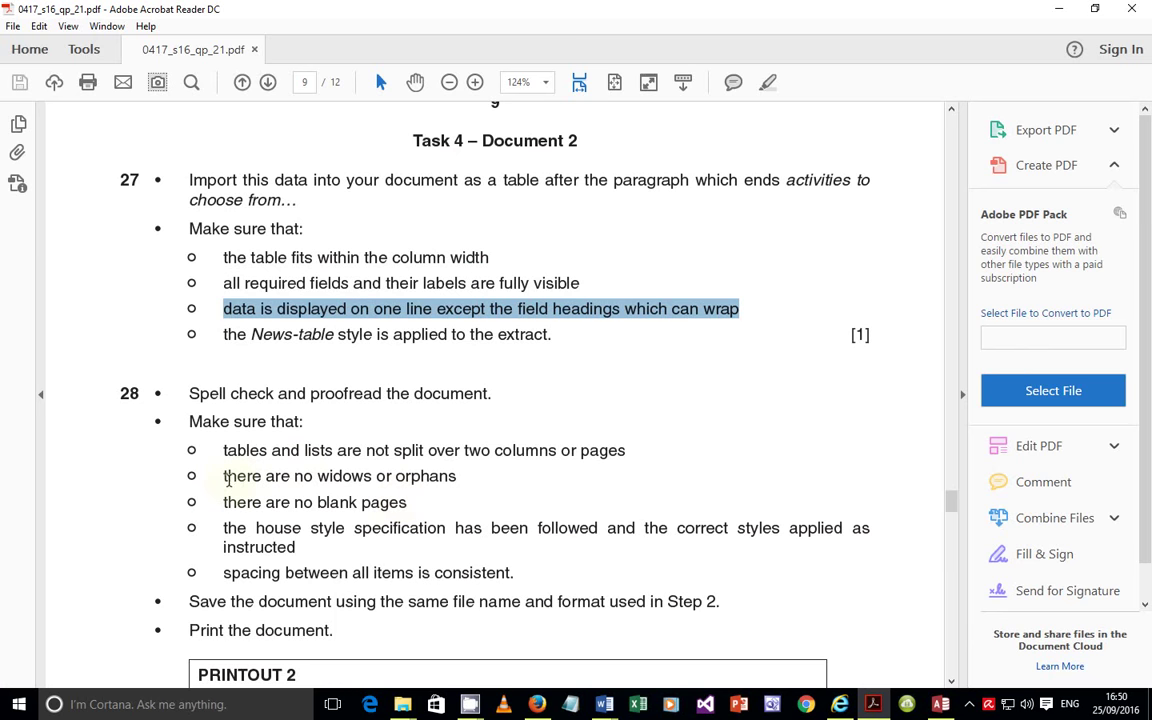
drag(228, 480, 465, 500)
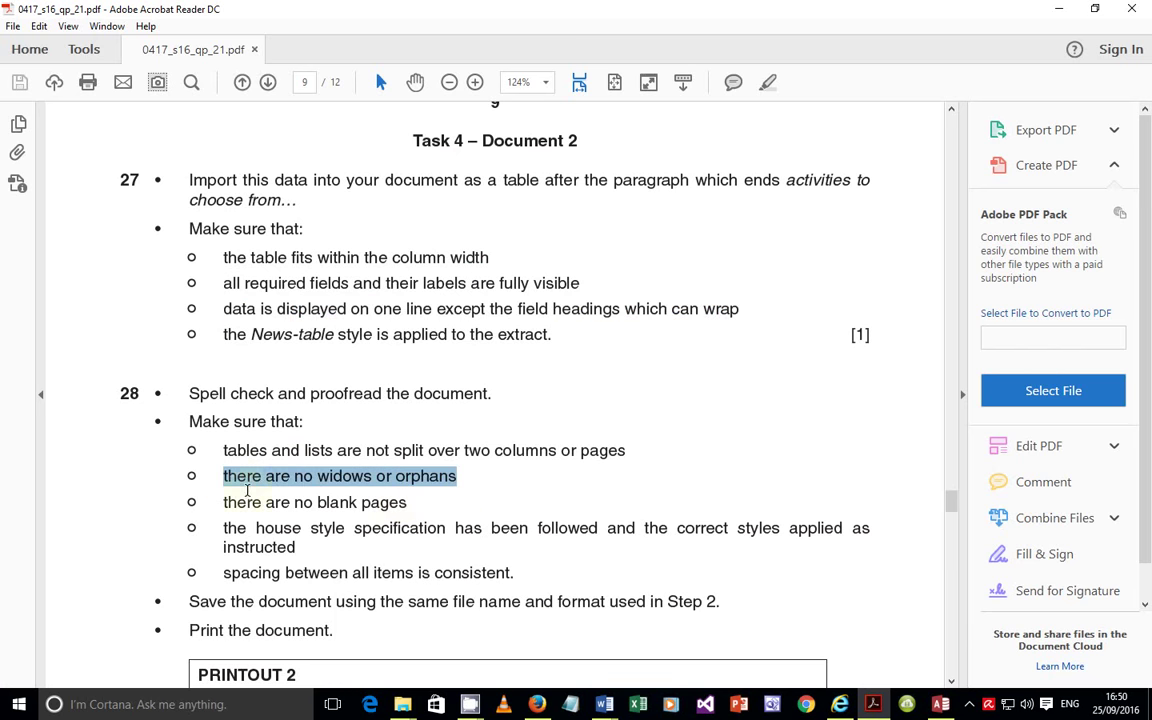
drag(266, 531, 354, 543)
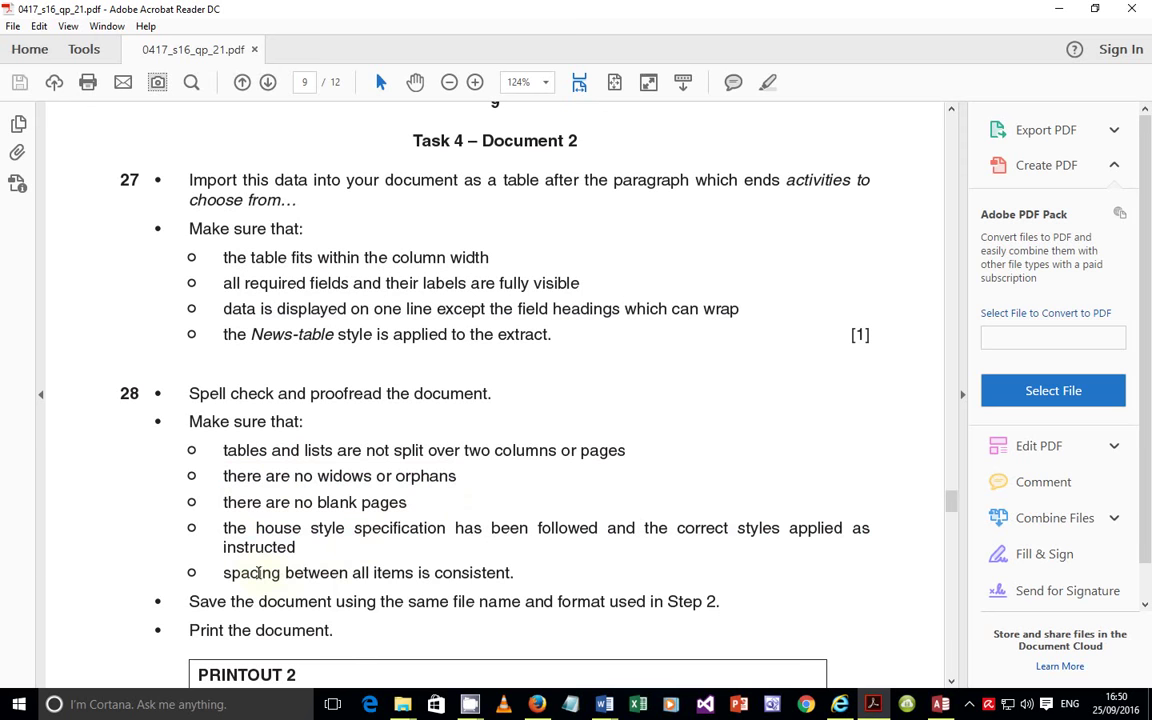
drag(224, 573, 497, 574)
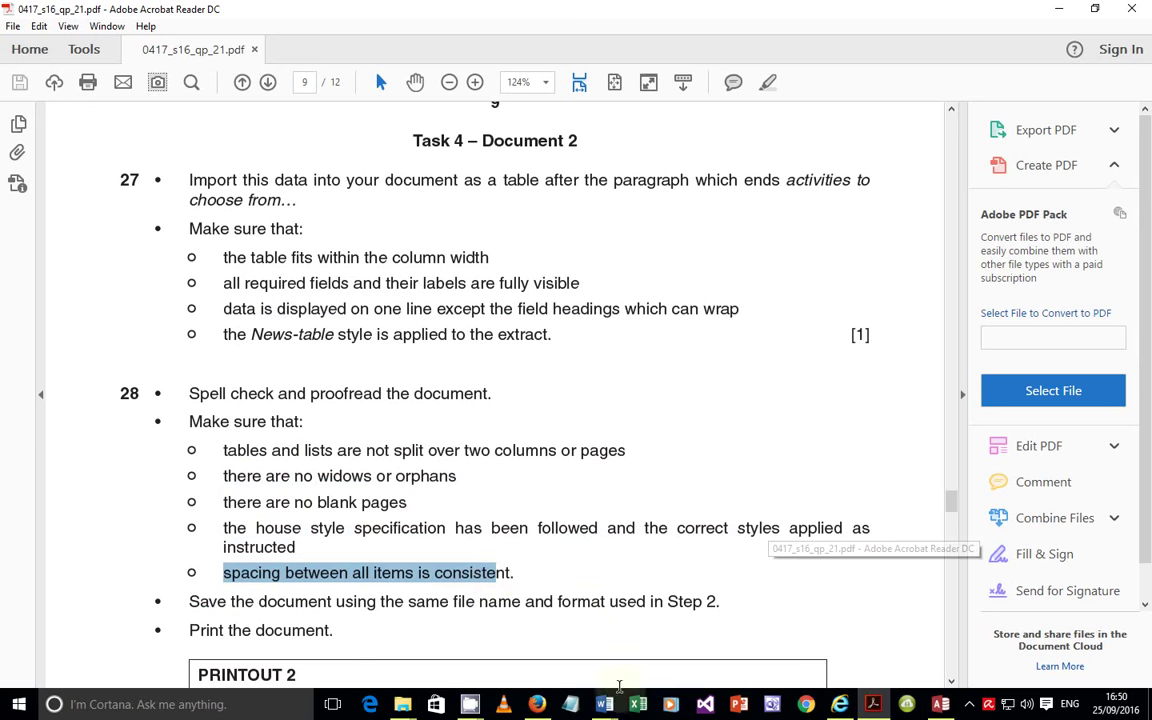
Return to the NEWSLETTER in Word and scroll through its pages.
mouse_move(604, 700)
click(588, 660)
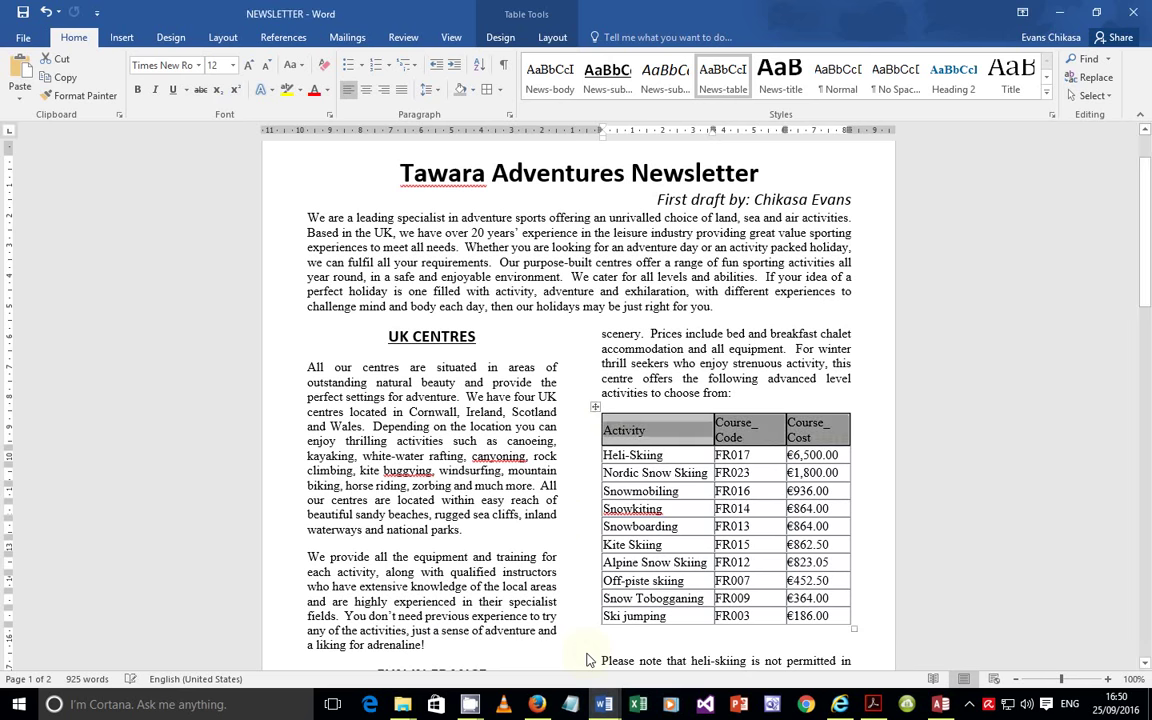
scroll(550, 320, up, 3)
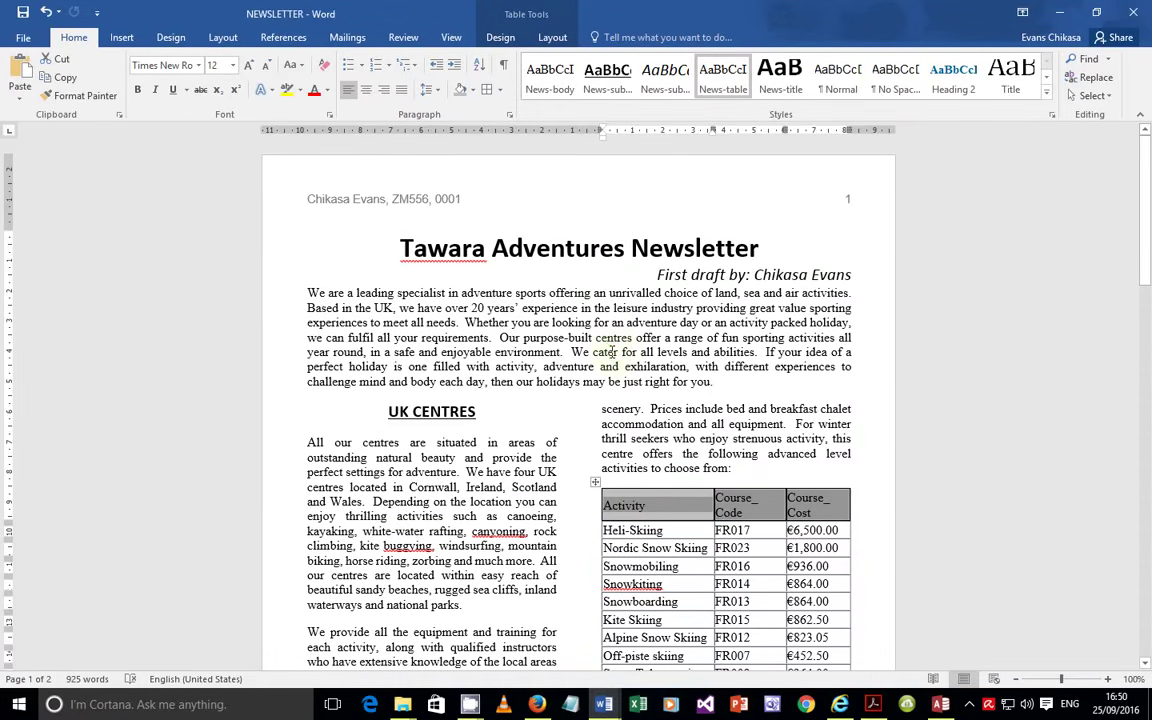
scroll(576, 491, down, 20)
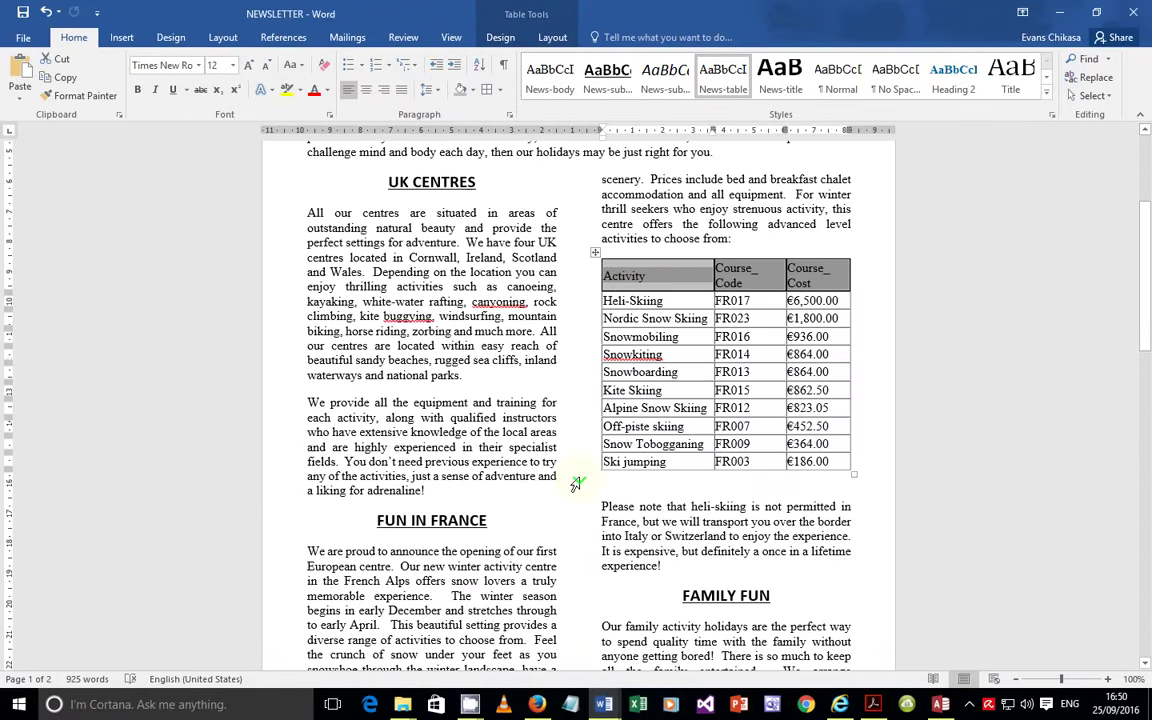
scroll(570, 458, down, 5)
scroll(571, 440, up, 15)
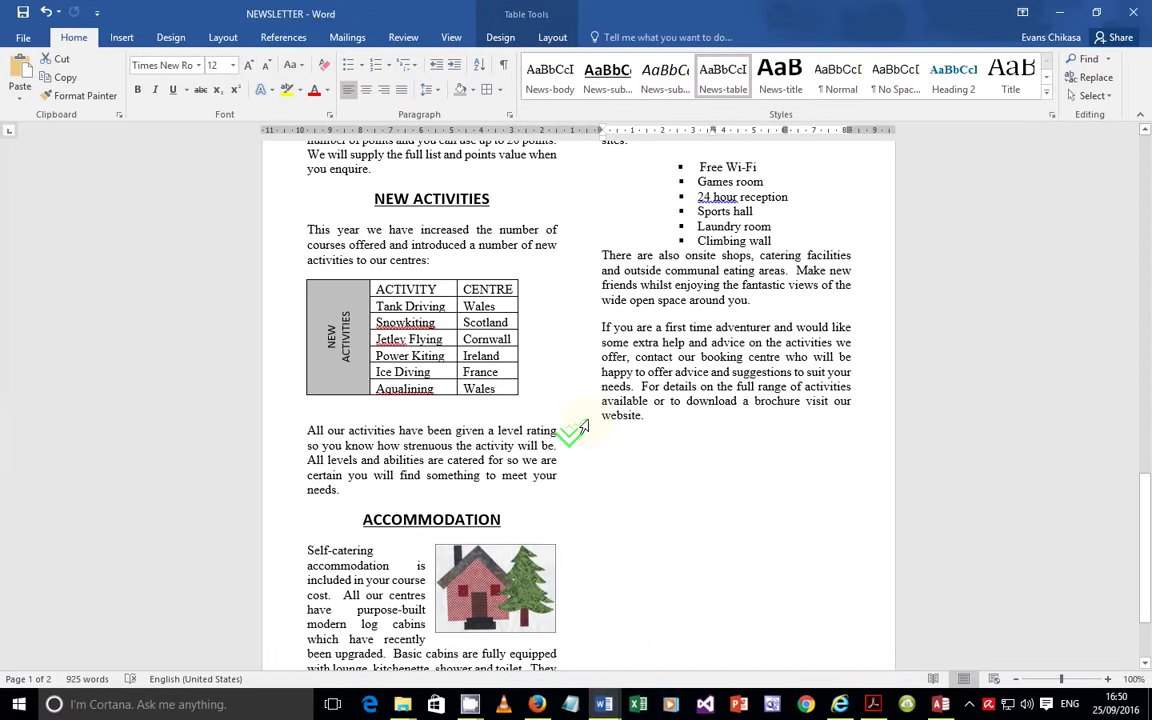
scroll(615, 412, up, 10)
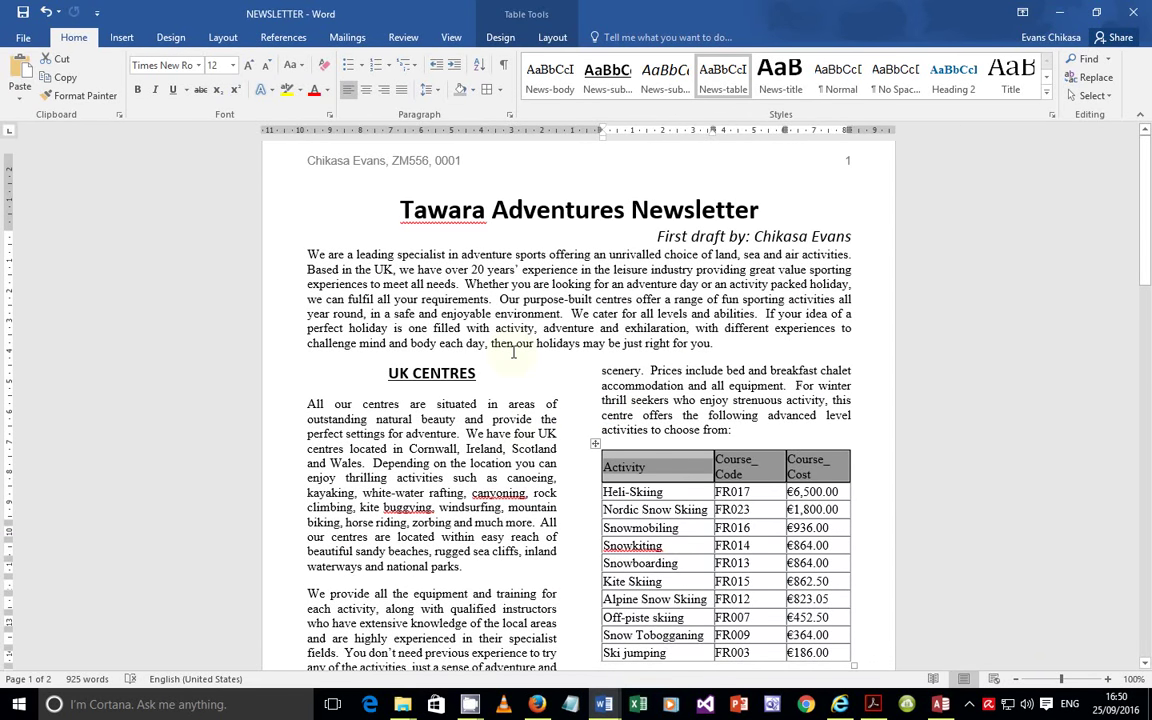
Select all text and tick Widow/Orphan control under Paragraph's Line and Page Breaks settings.
key(ctrl+a)
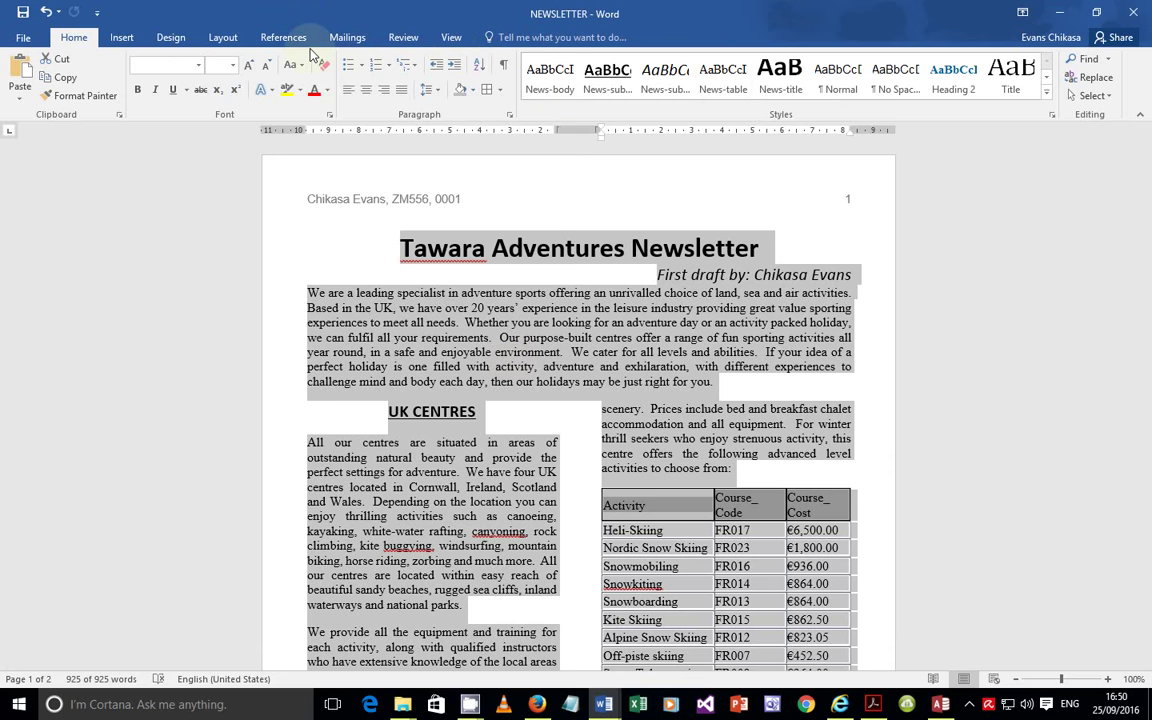
click(510, 117)
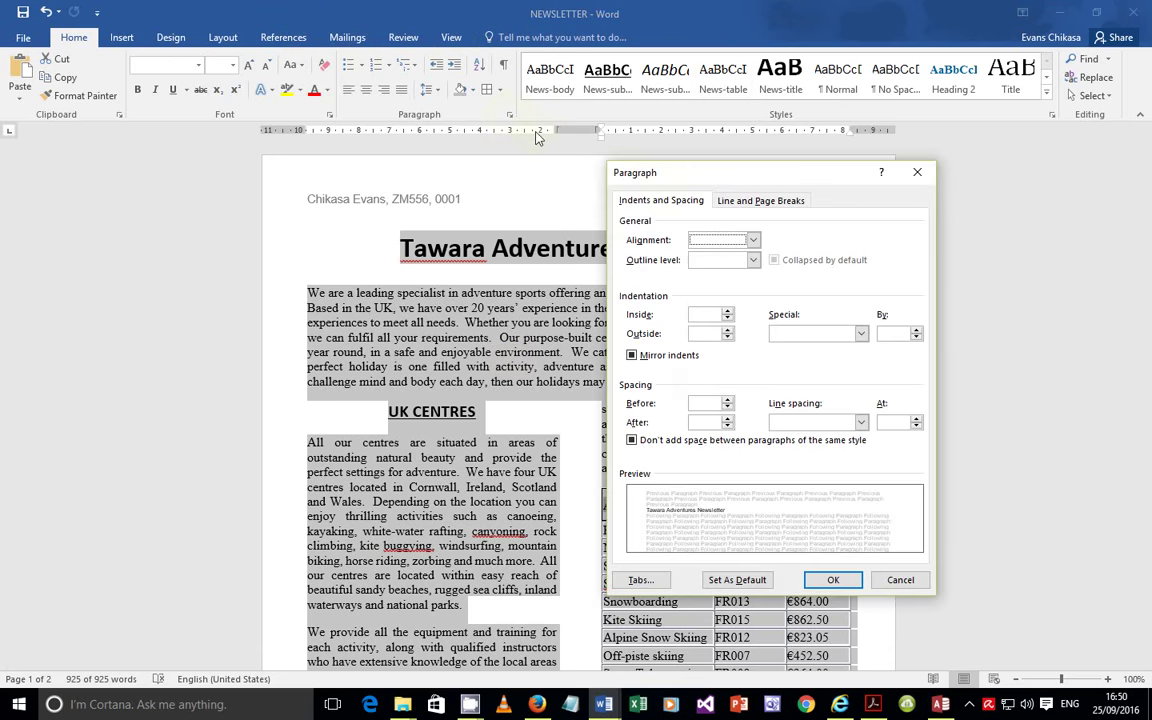
click(756, 199)
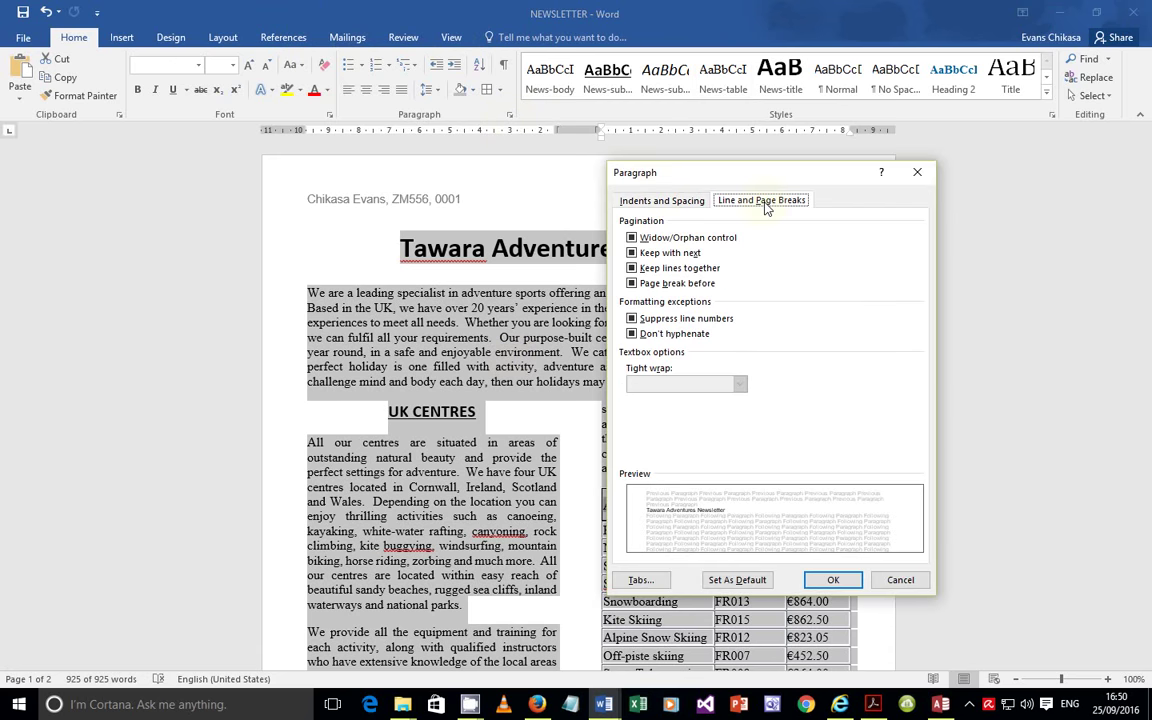
click(657, 239)
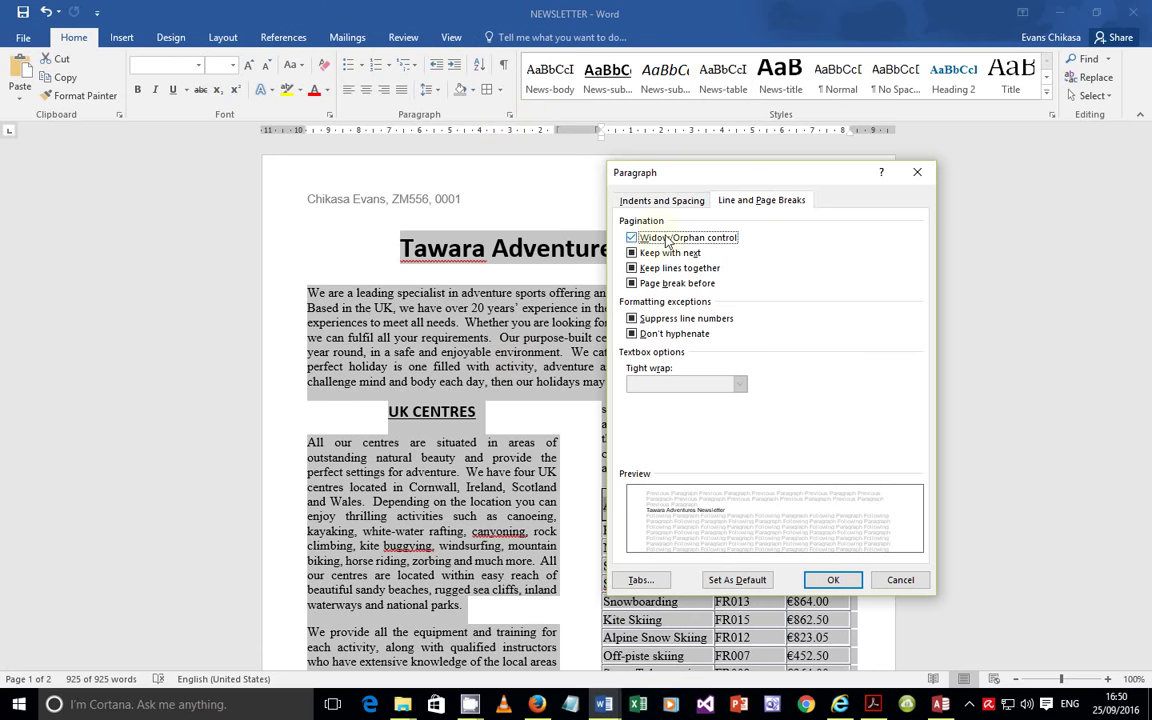
click(830, 578)
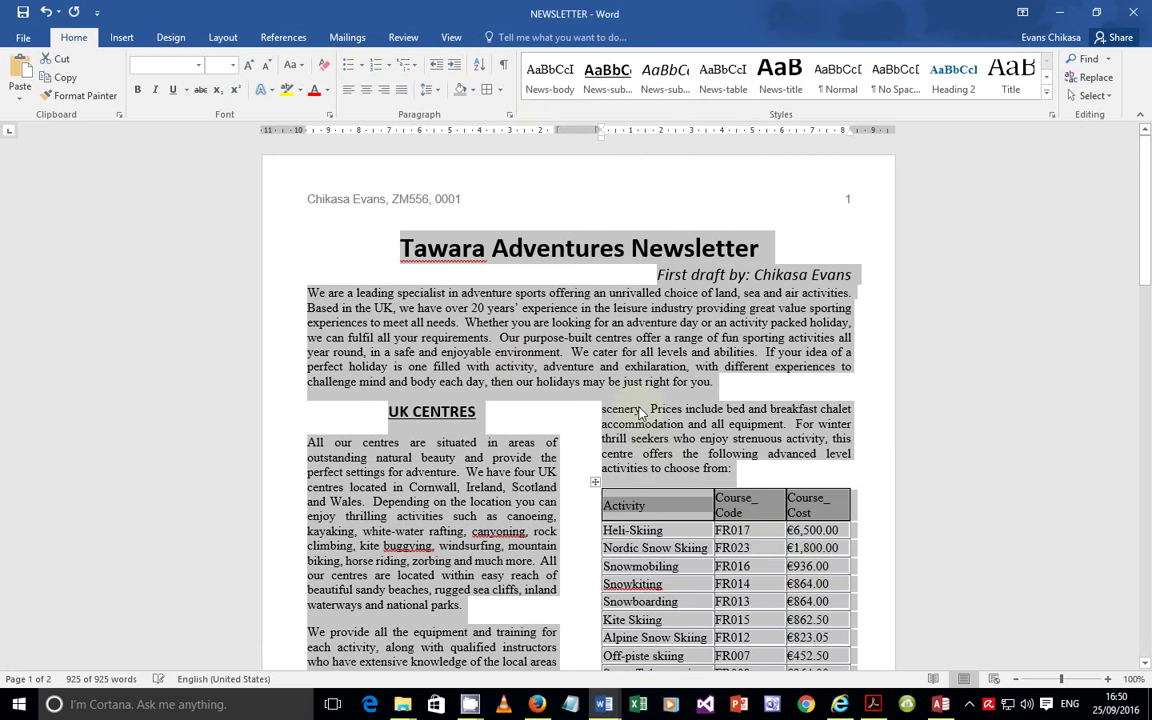
scroll(640, 412, down, 15)
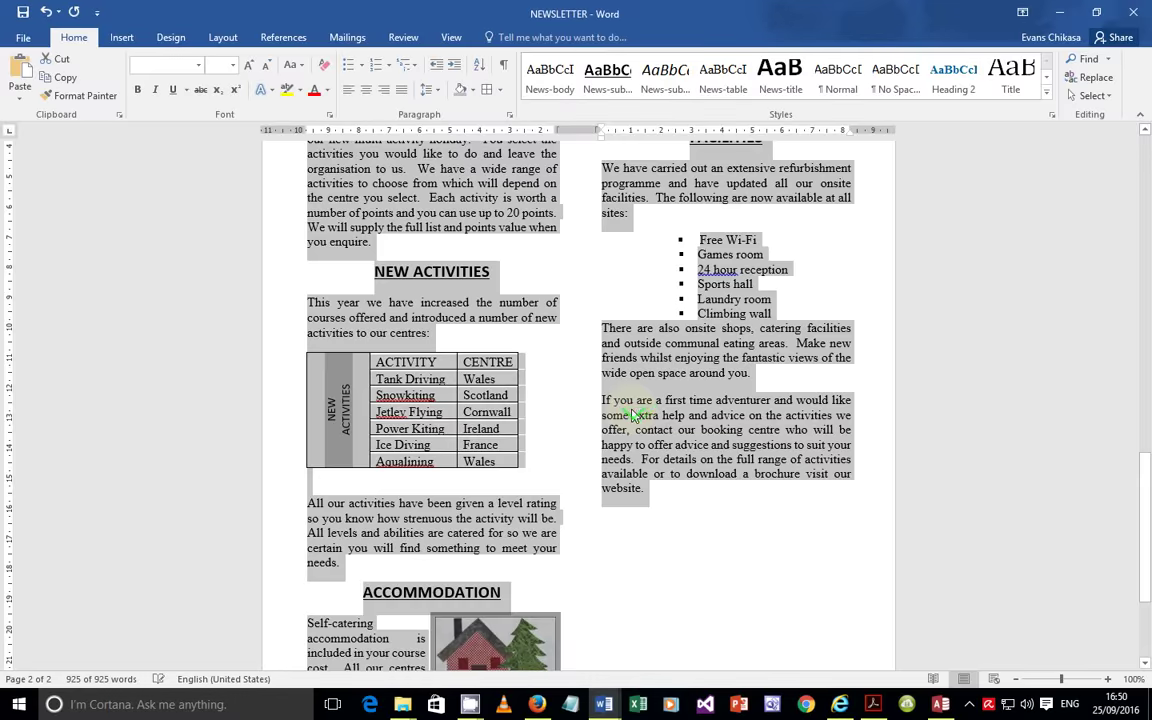
scroll(632, 414, down, 4)
scroll(632, 414, up, 10)
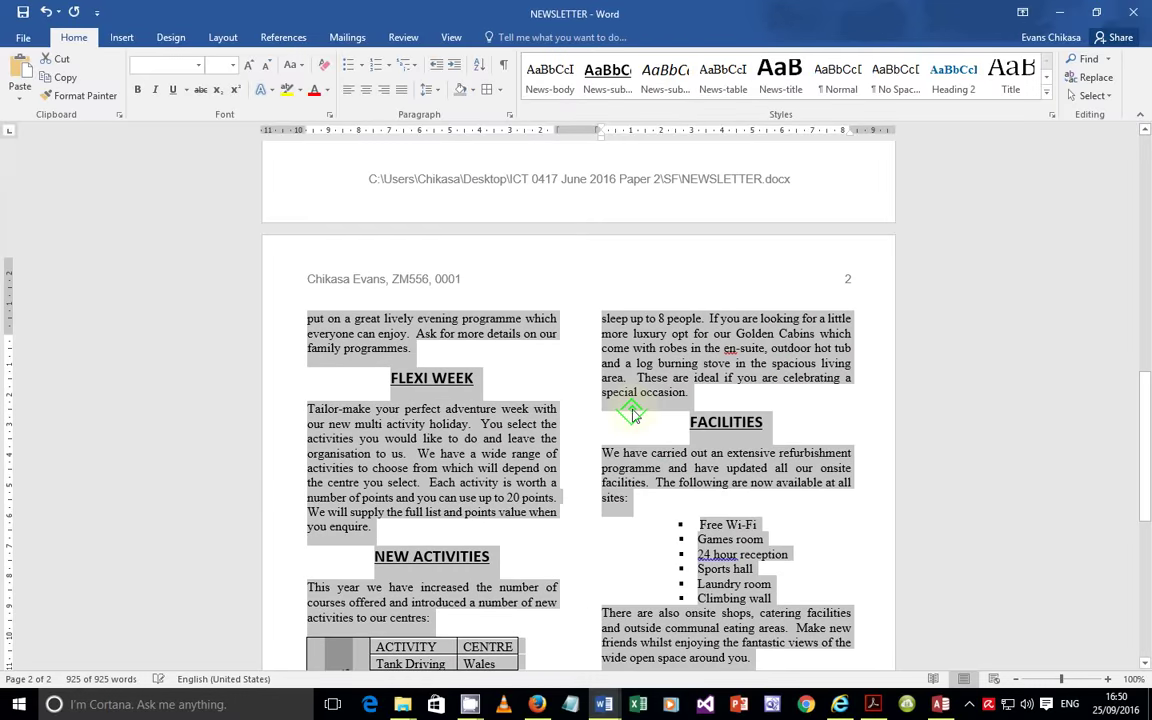
scroll(632, 414, up, 15)
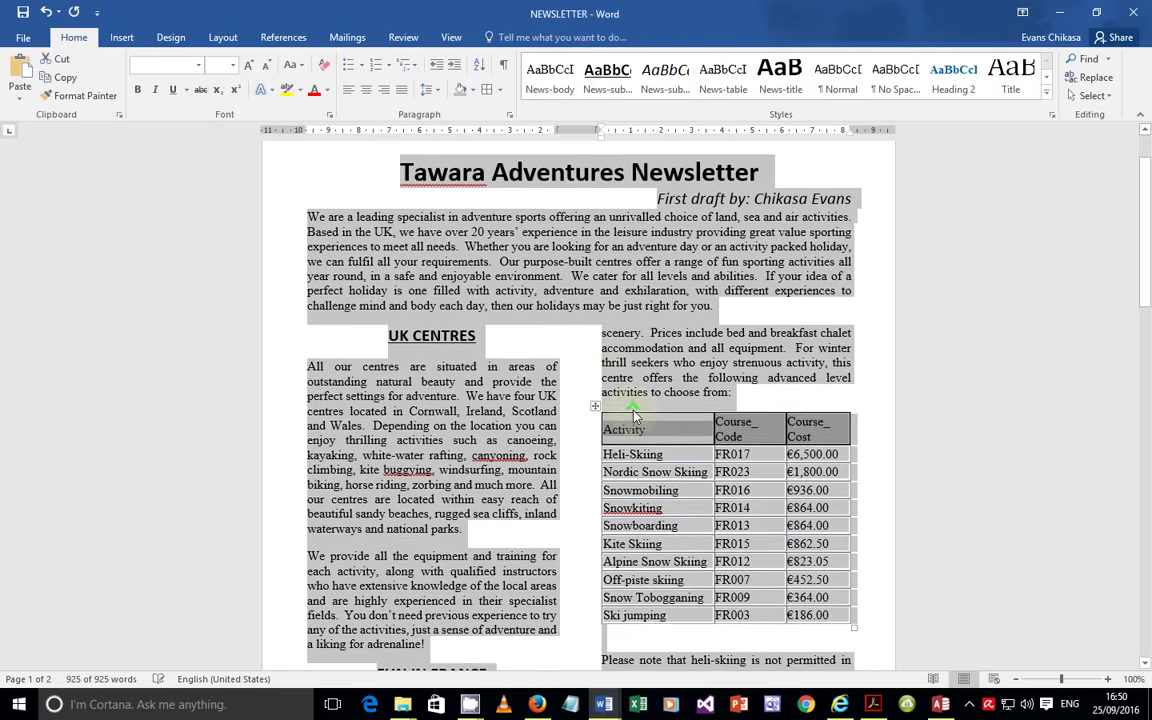
click(588, 340)
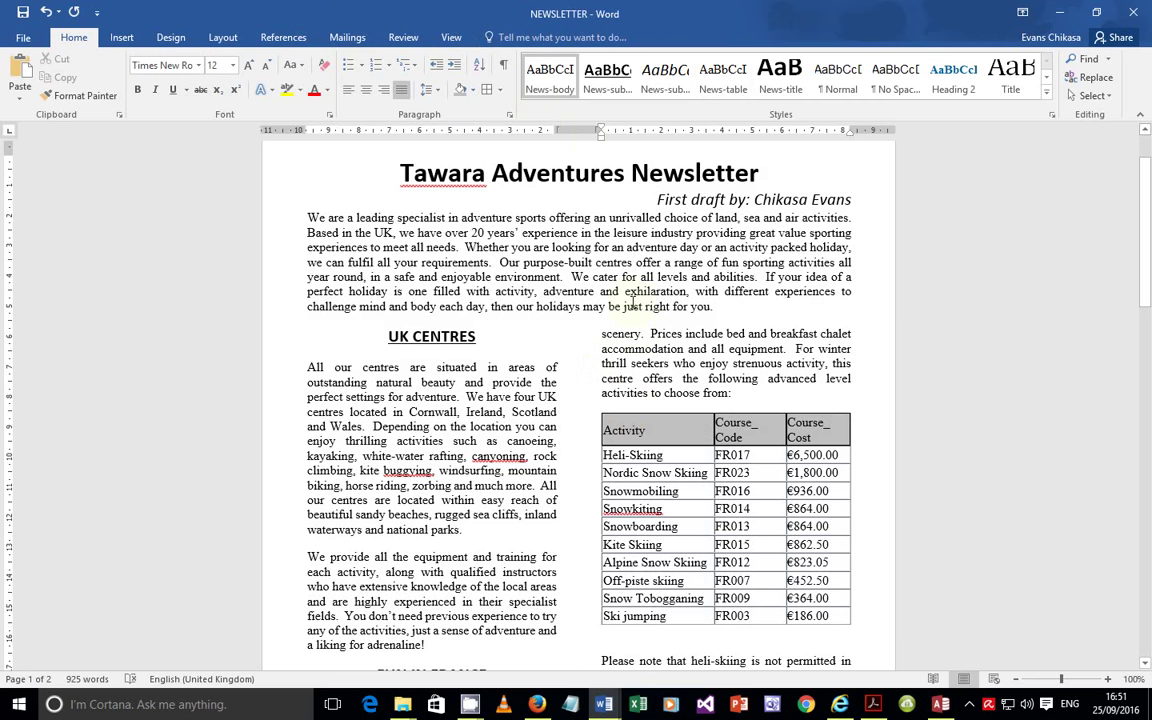
Start the F7 spelling check, ignoring all instances of Snowkiting, Jetlev and Aqualining.
key(Print)
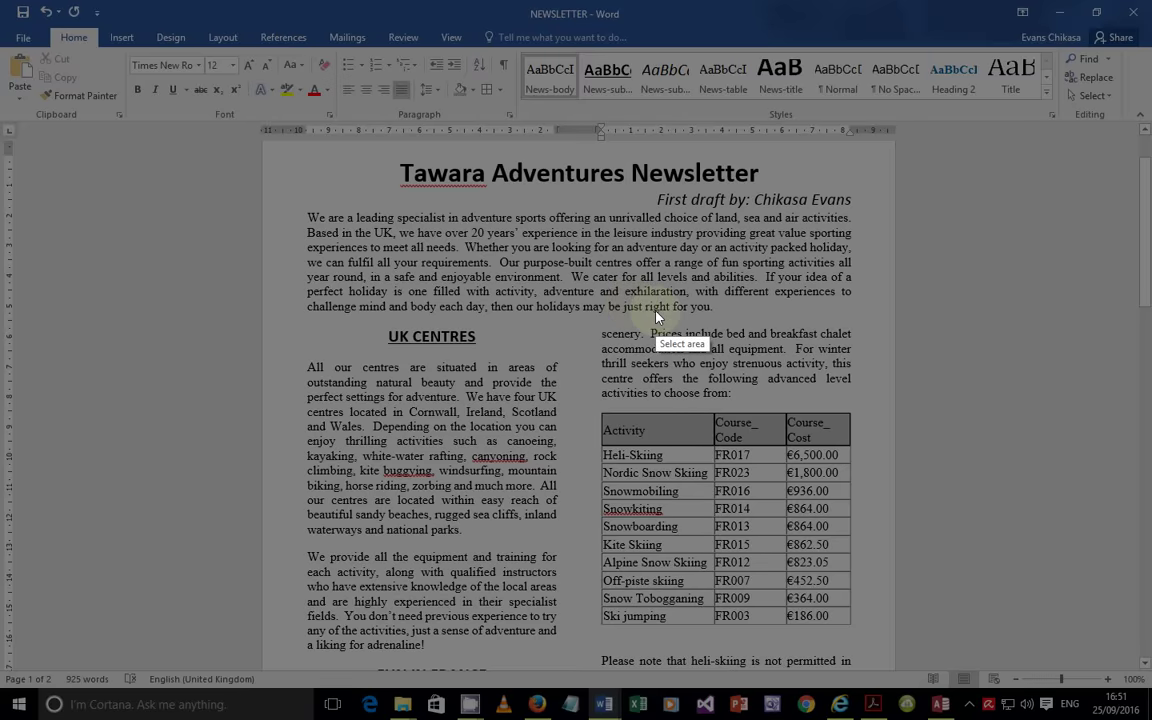
key(Escape)
key(F7)
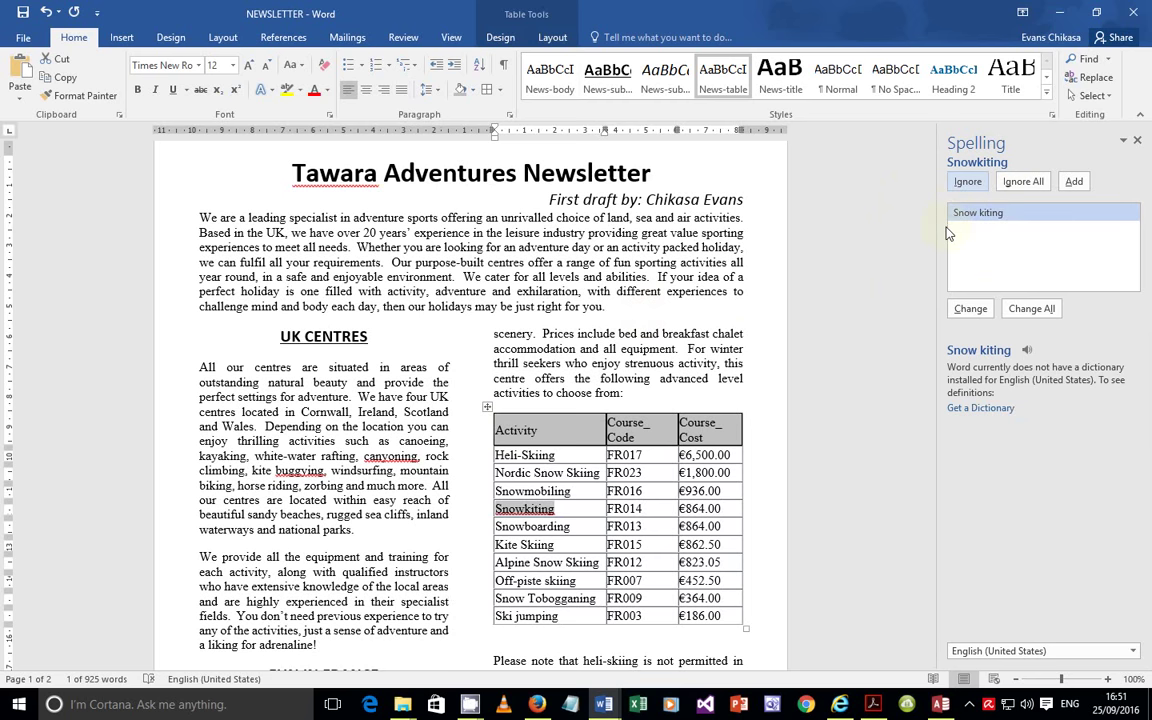
click(1011, 188)
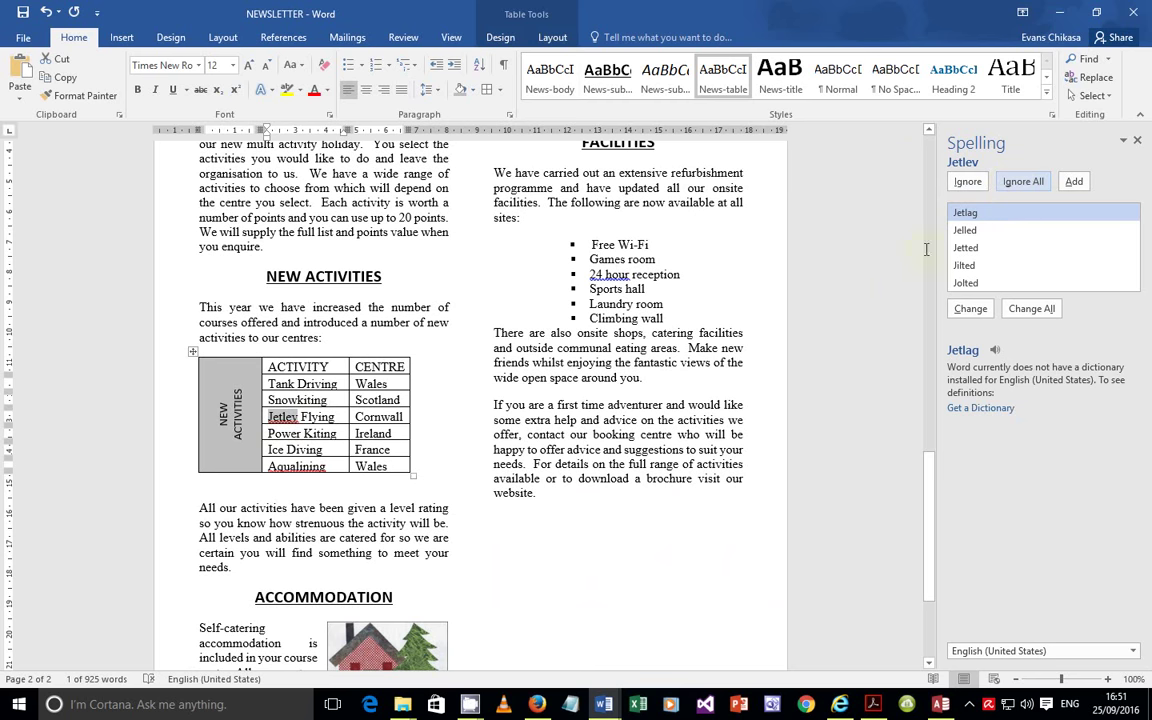
click(1023, 183)
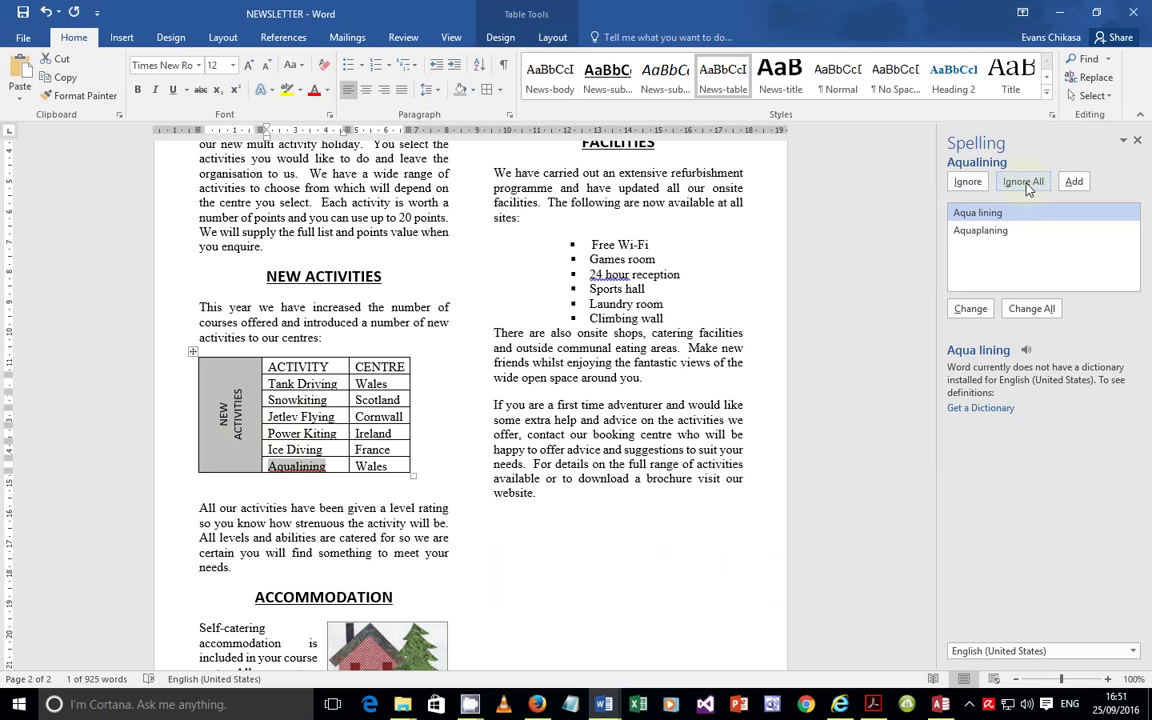
click(1024, 183)
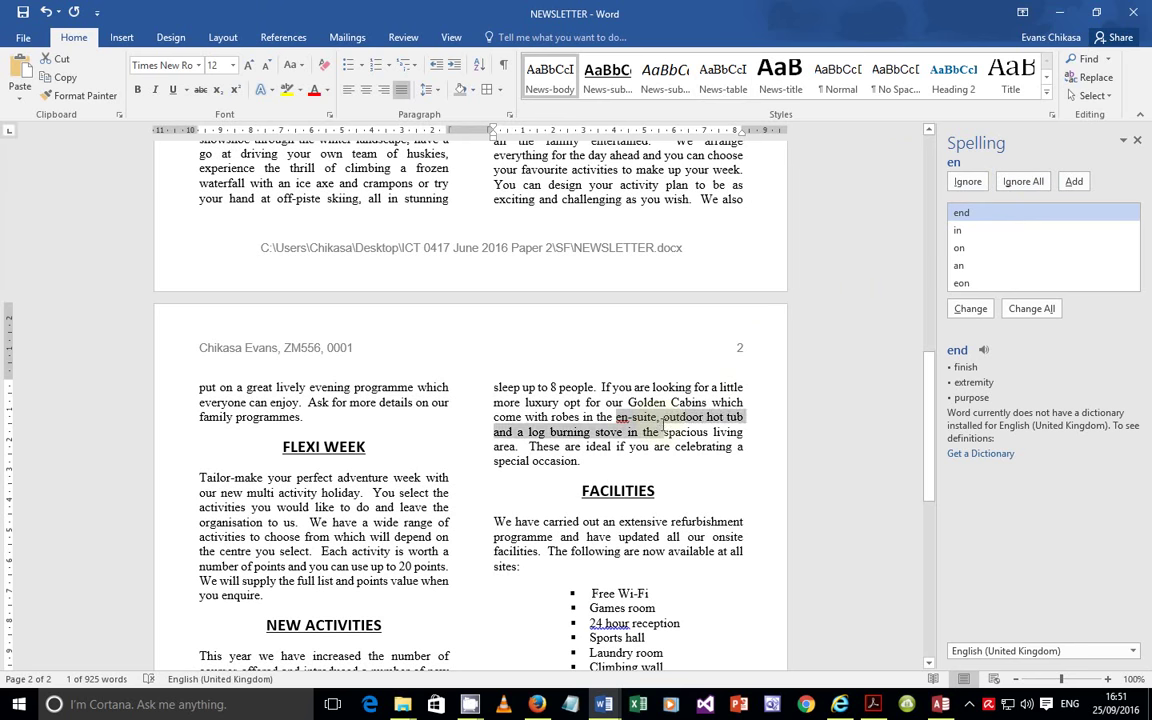
Ignore en, 24 hour, Tawara, canyoning and buggying, and close the check-complete message.
drag(616, 417, 659, 417)
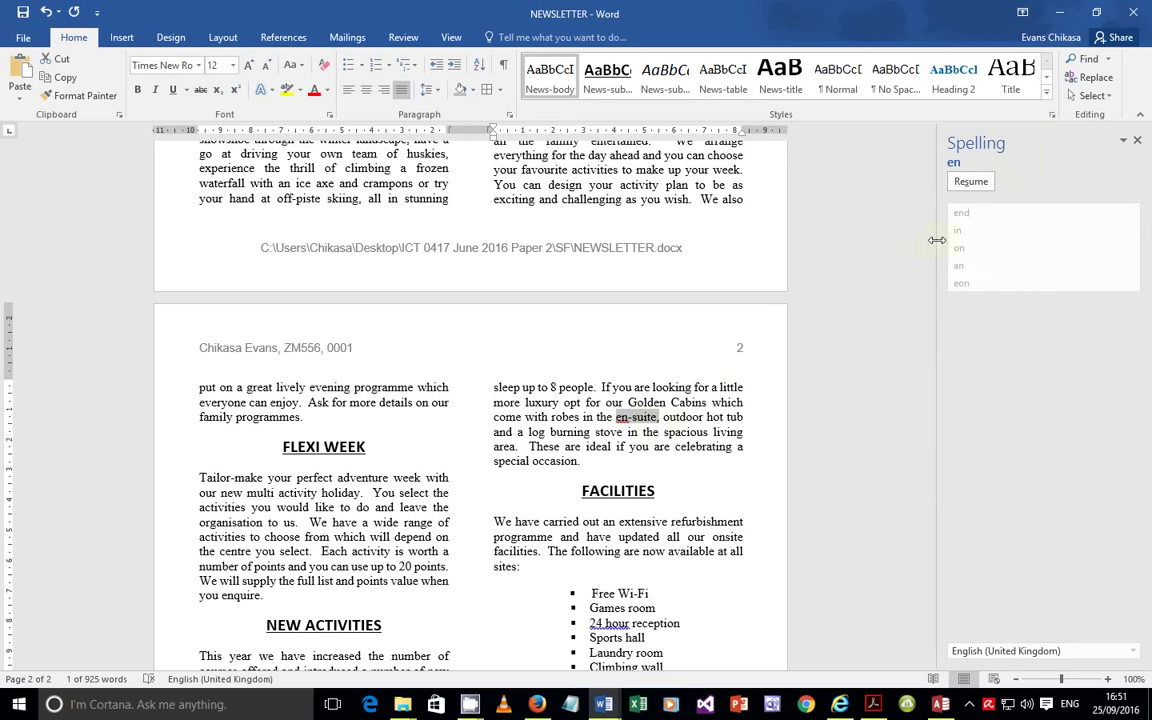
click(968, 183)
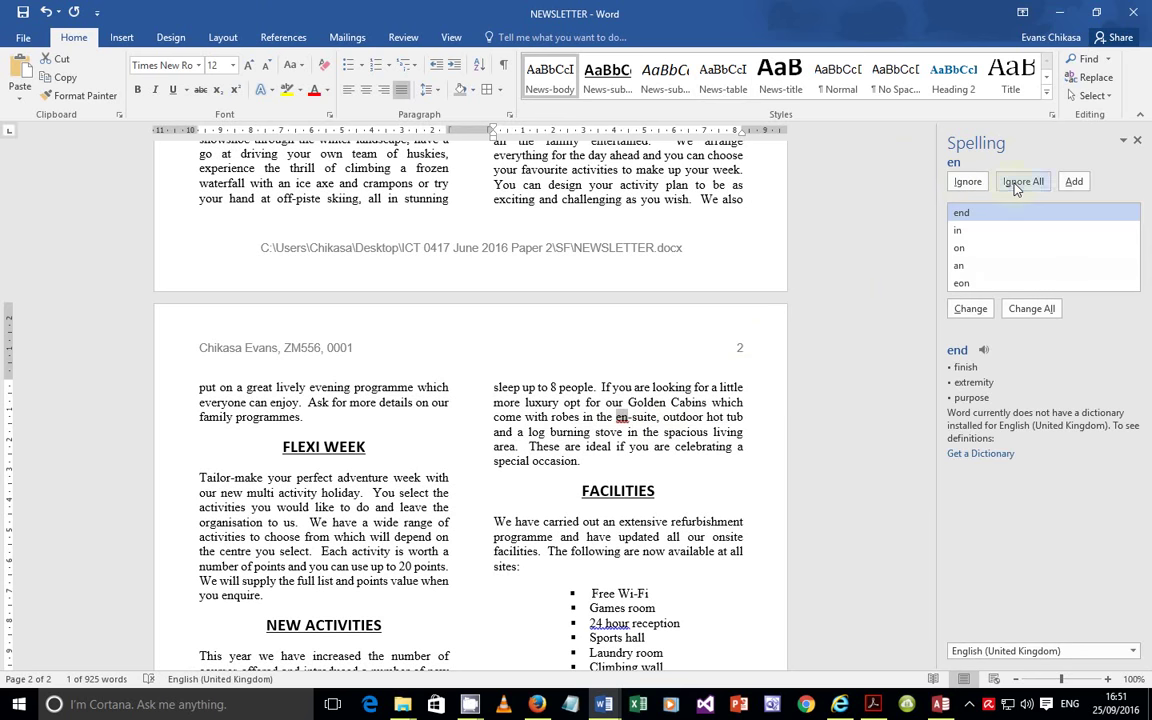
click(1016, 184)
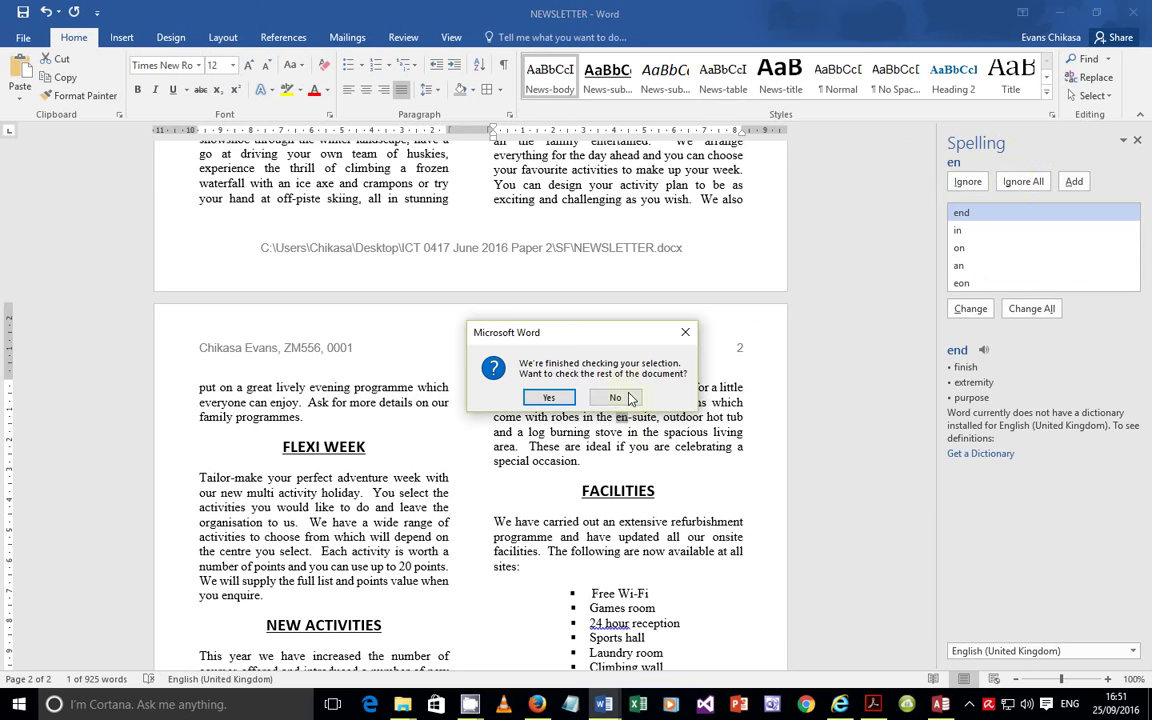
click(545, 399)
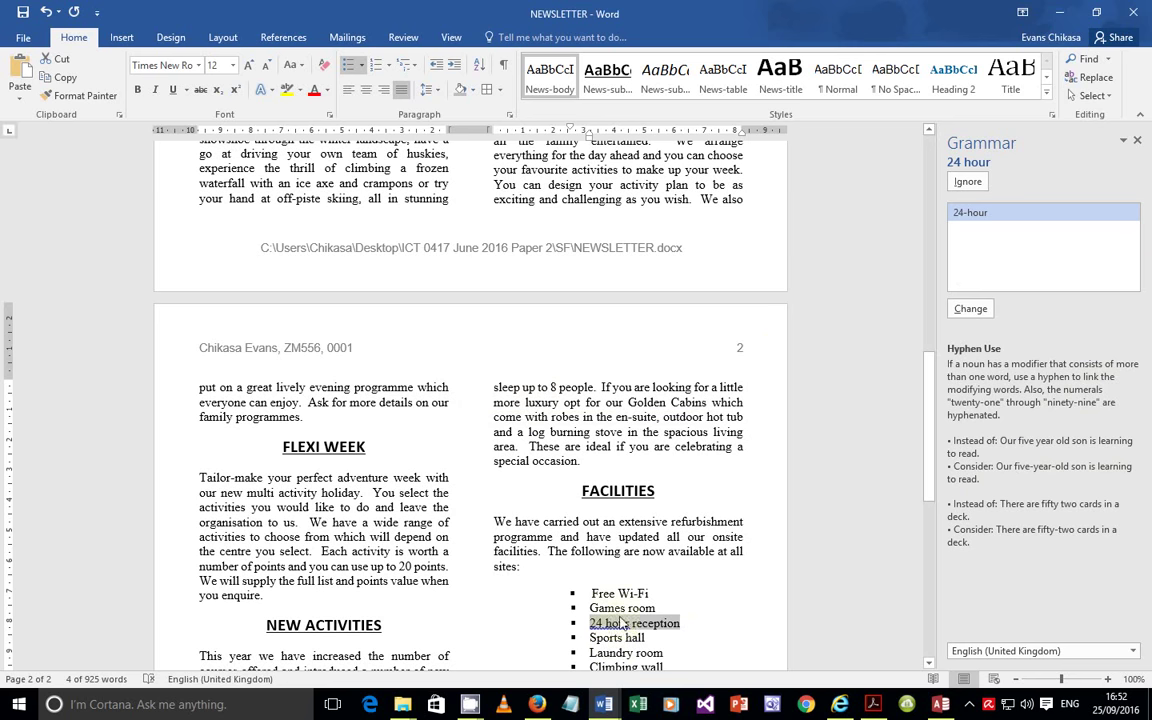
click(967, 182)
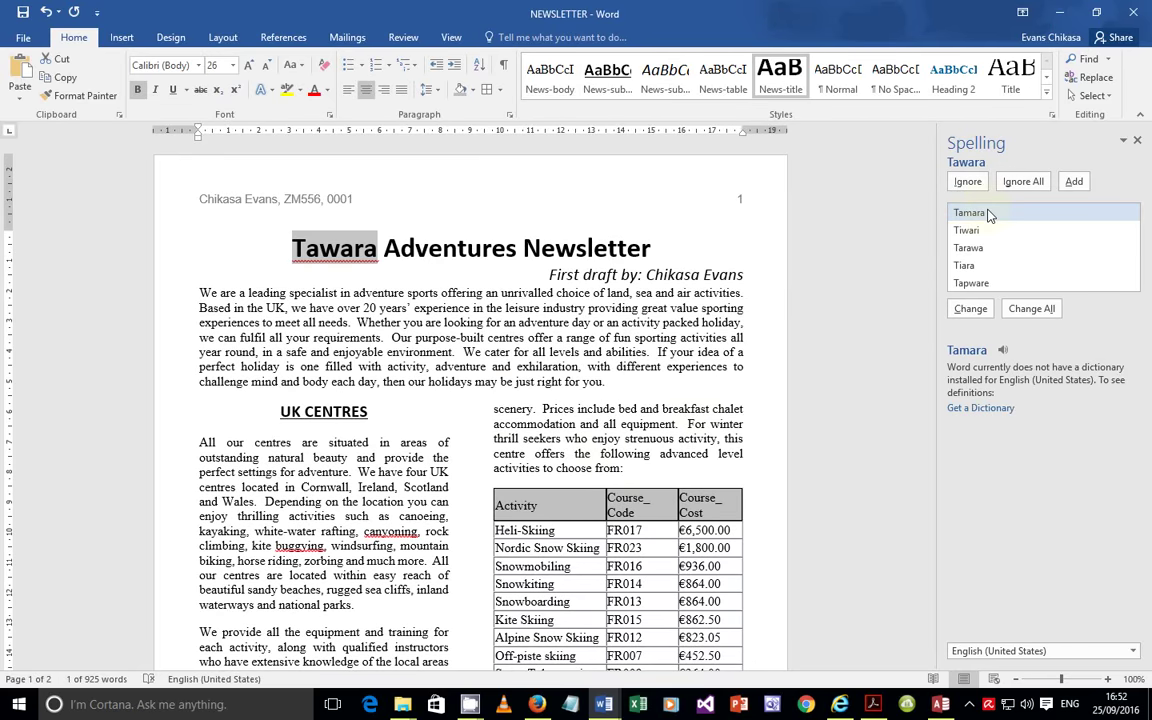
click(1007, 189)
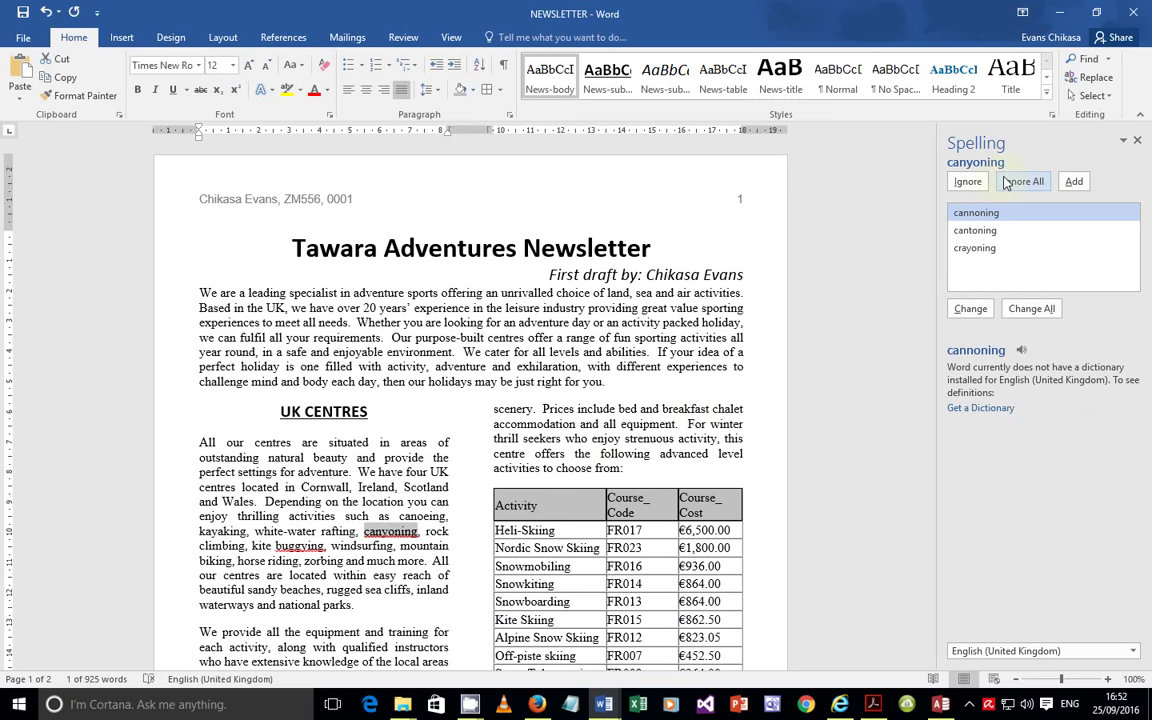
click(1007, 183)
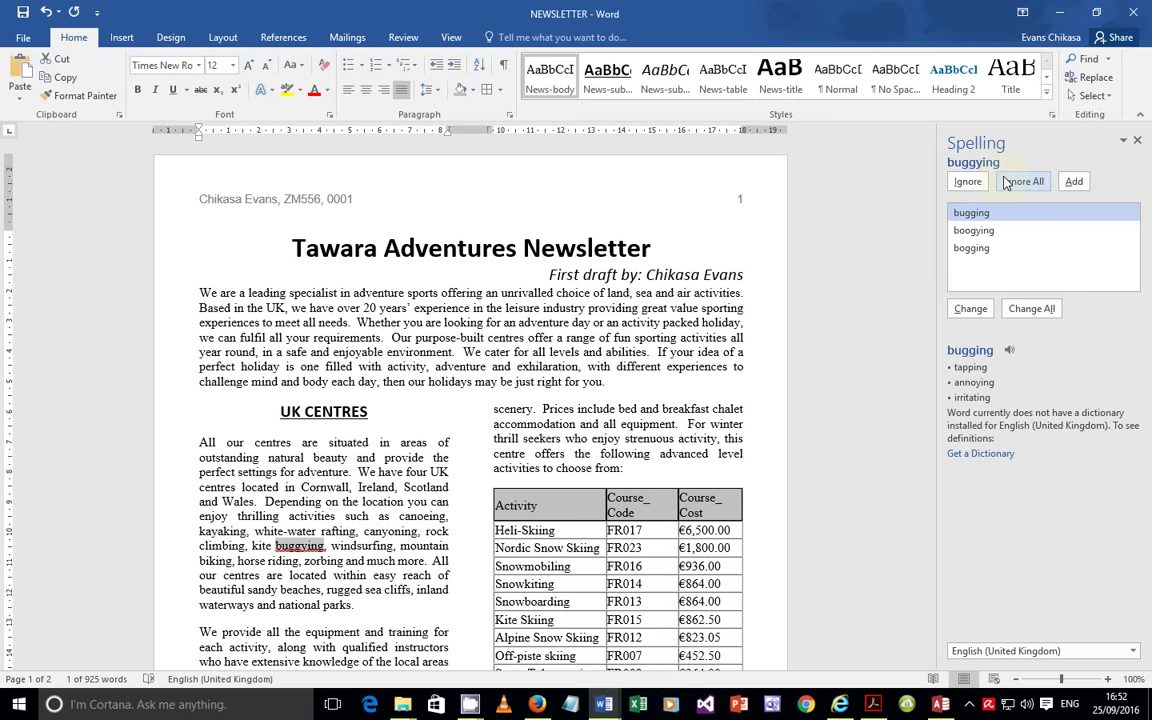
click(1007, 183)
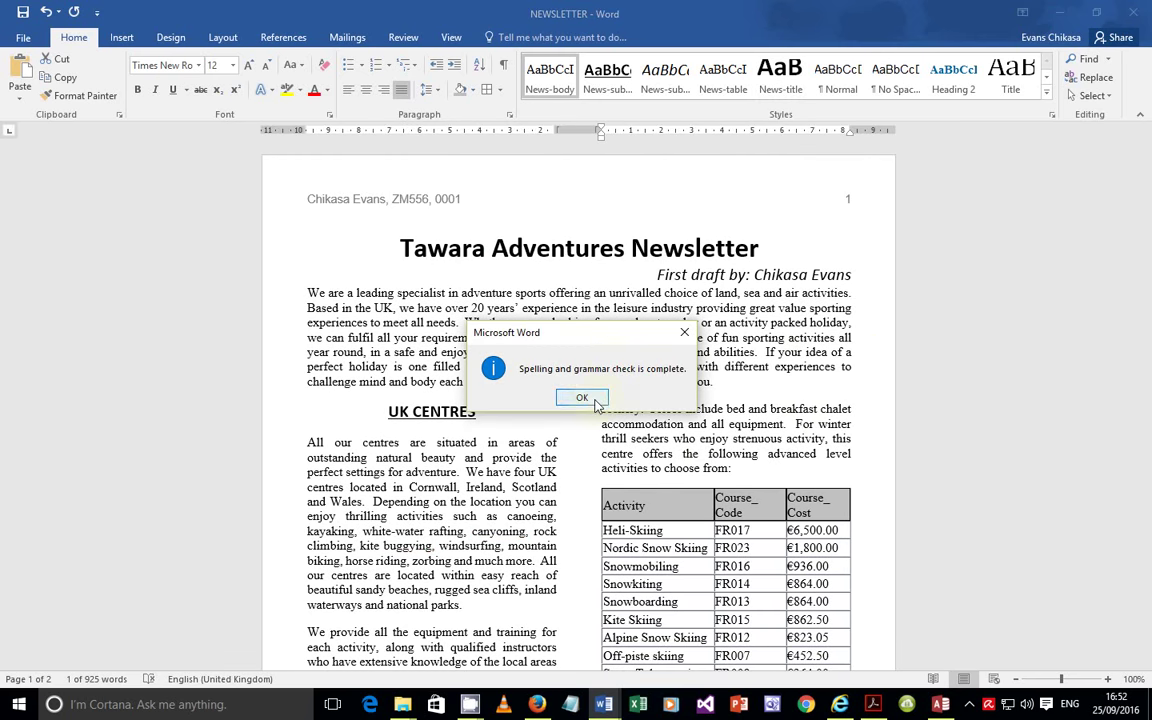
click(585, 396)
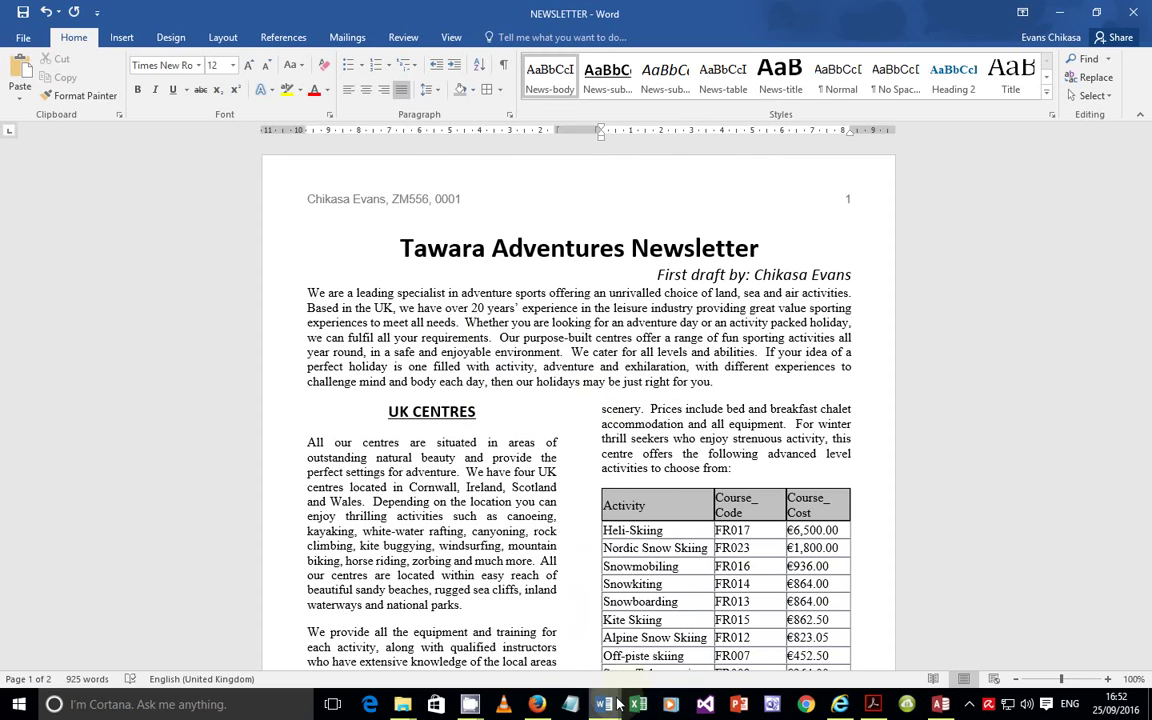
Review question 28's consistent-spacing check and the PRINTOUT 2 box, comparing against the NEWSLETTER document.
click(878, 705)
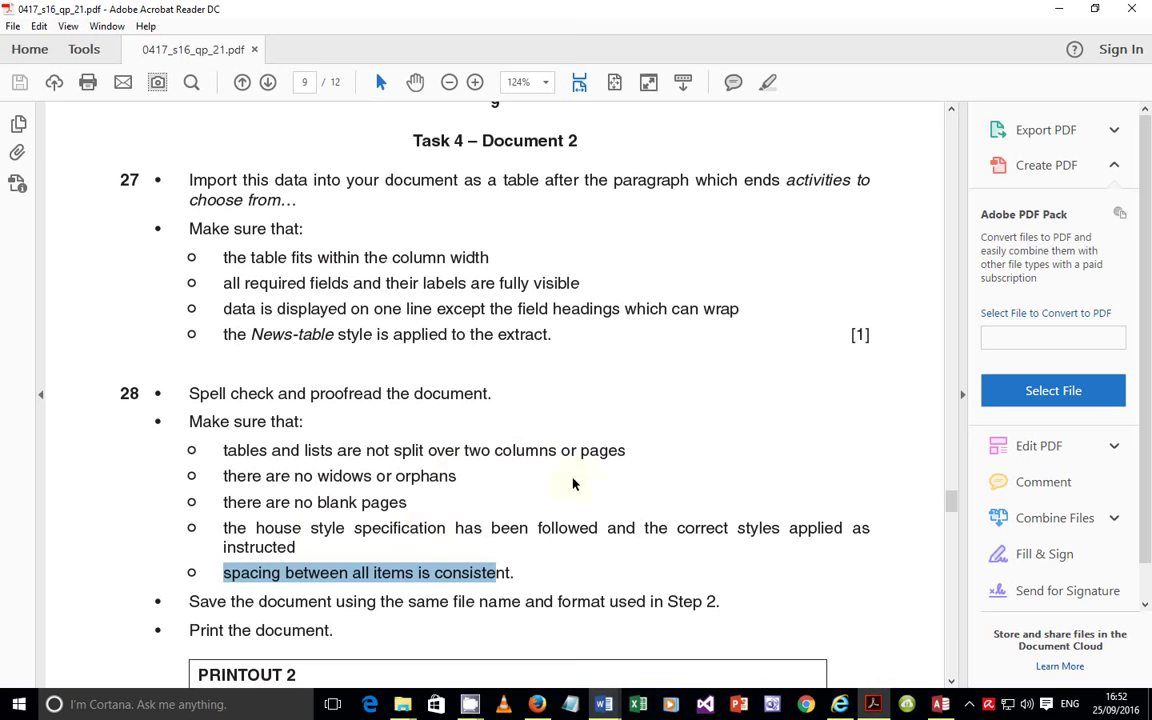
scroll(568, 494, down, 2)
scroll(566, 493, down, 2)
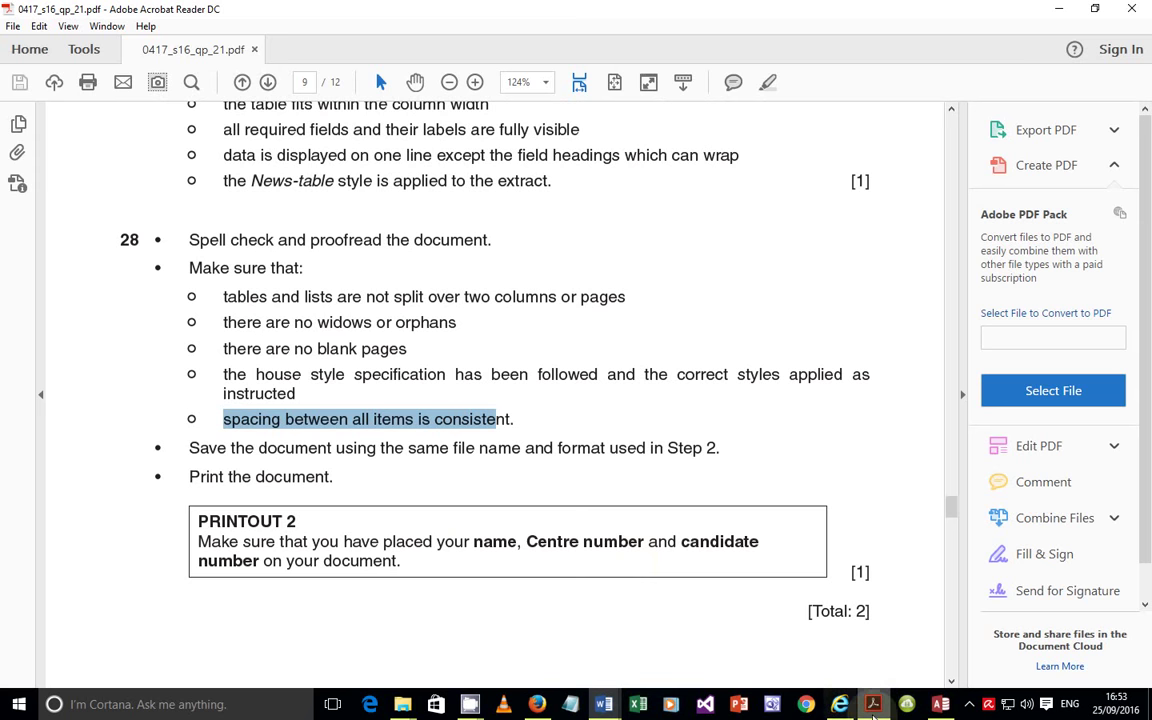
mouse_move(875, 710)
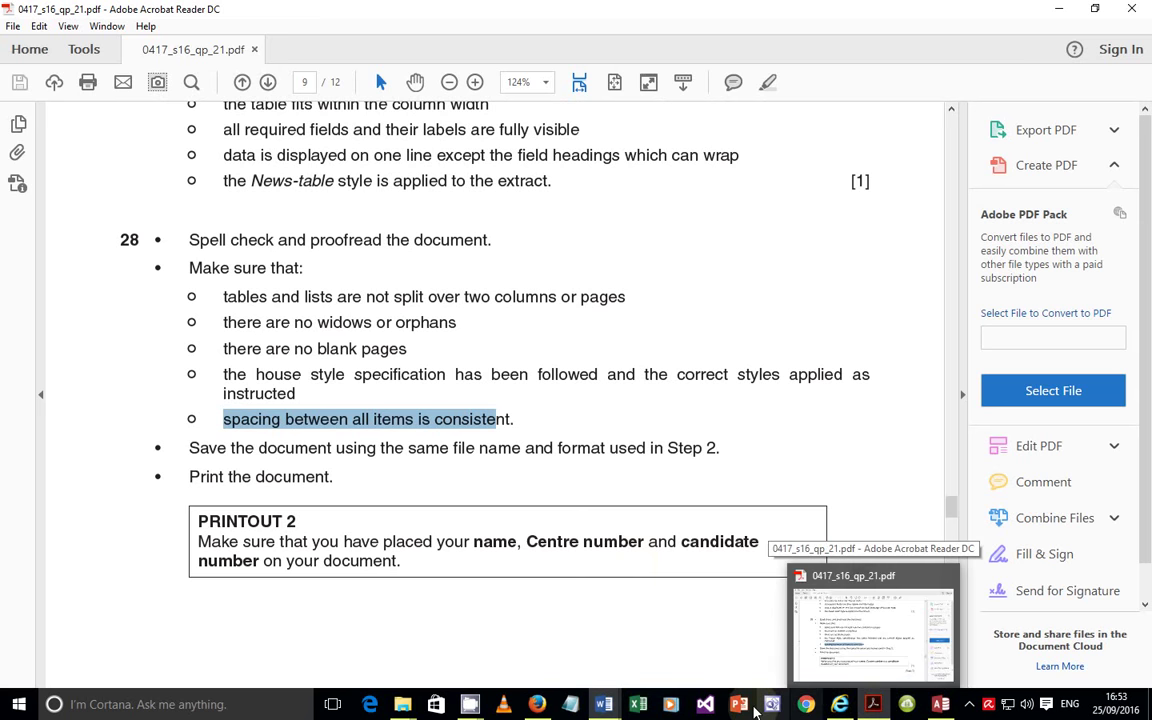
mouse_move(610, 705)
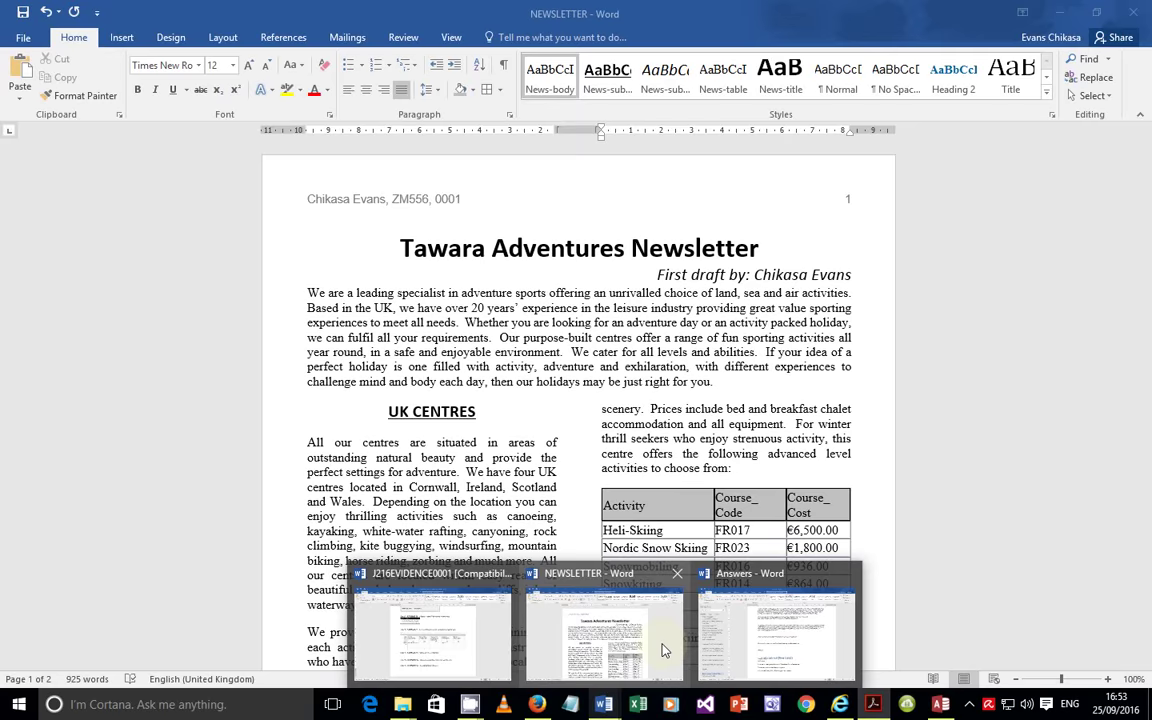
click(605, 625)
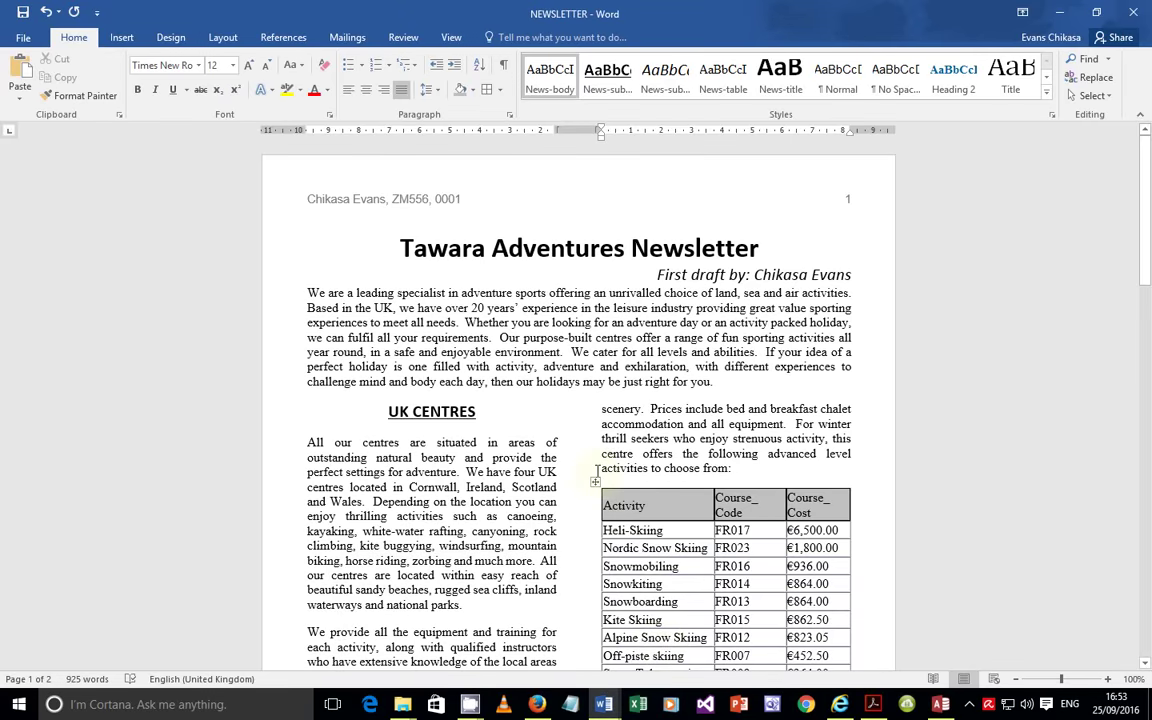
mouse_move(606, 708)
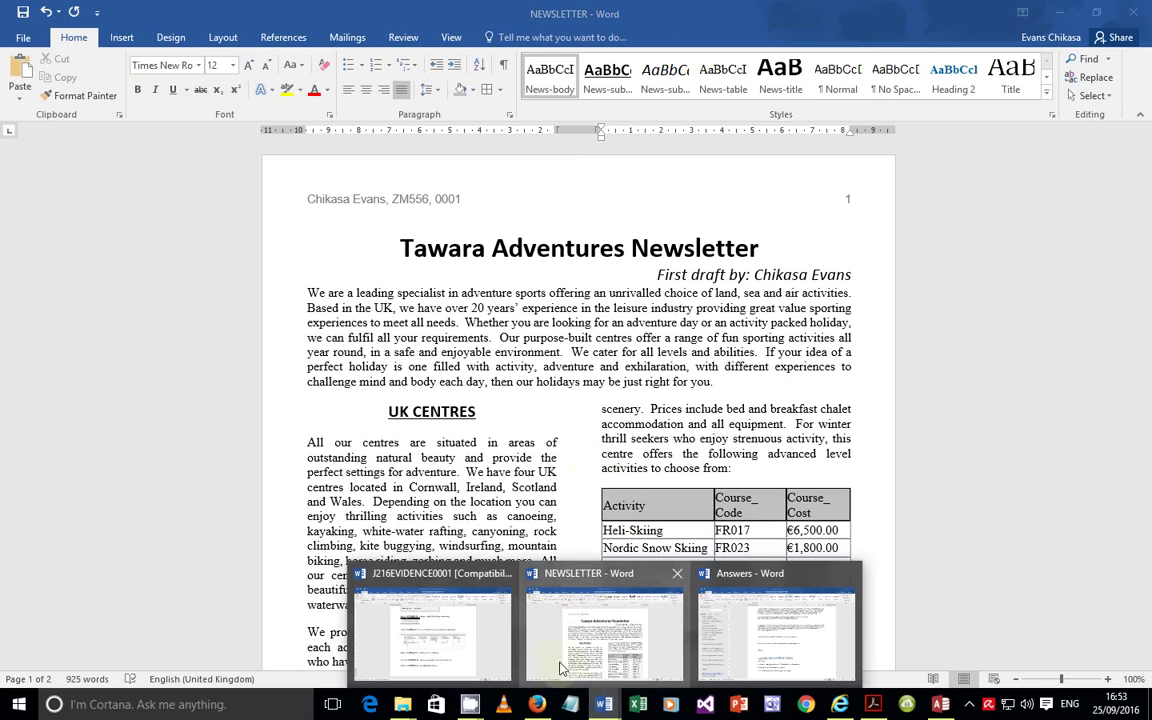
click(873, 704)
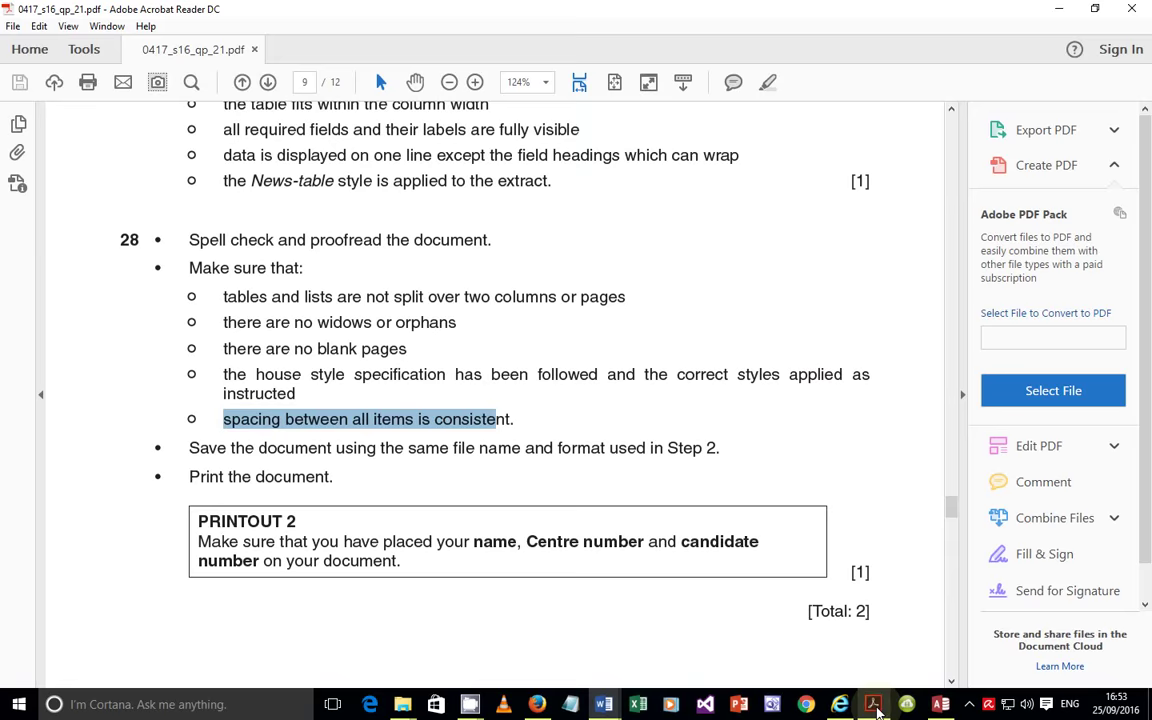
scroll(432, 555, down, 2)
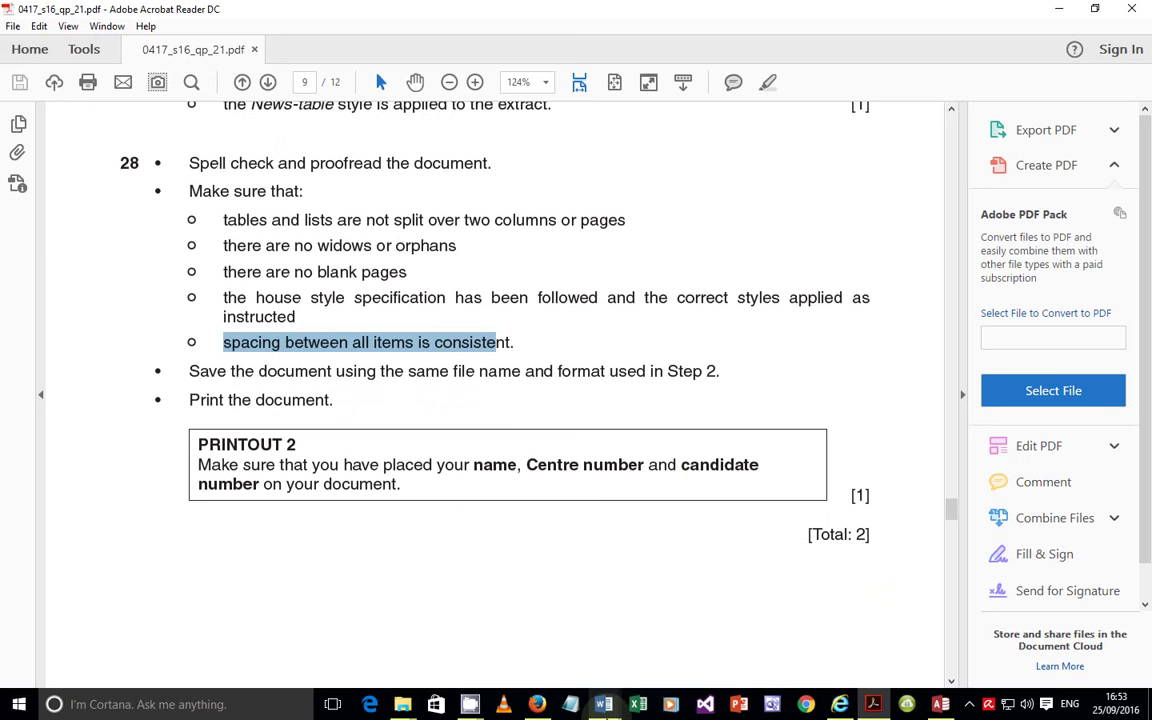
mouse_move(604, 704)
click(604, 643)
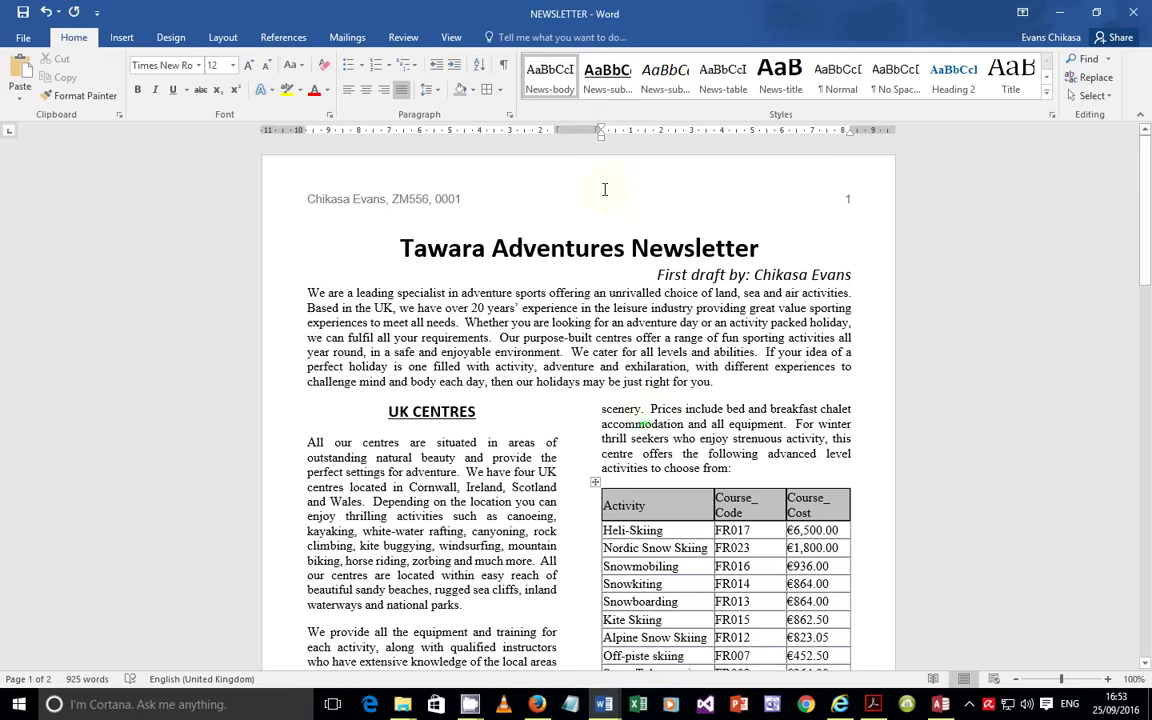
double_click(463, 193)
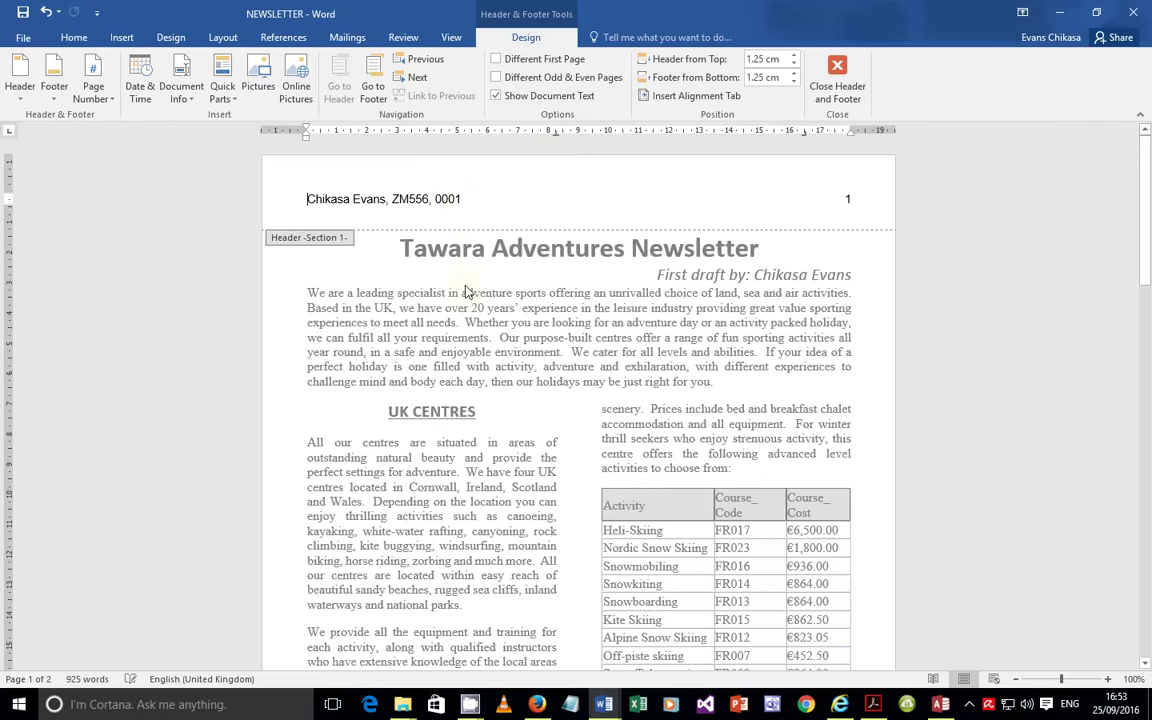
double_click(539, 401)
scroll(539, 401, down, 8)
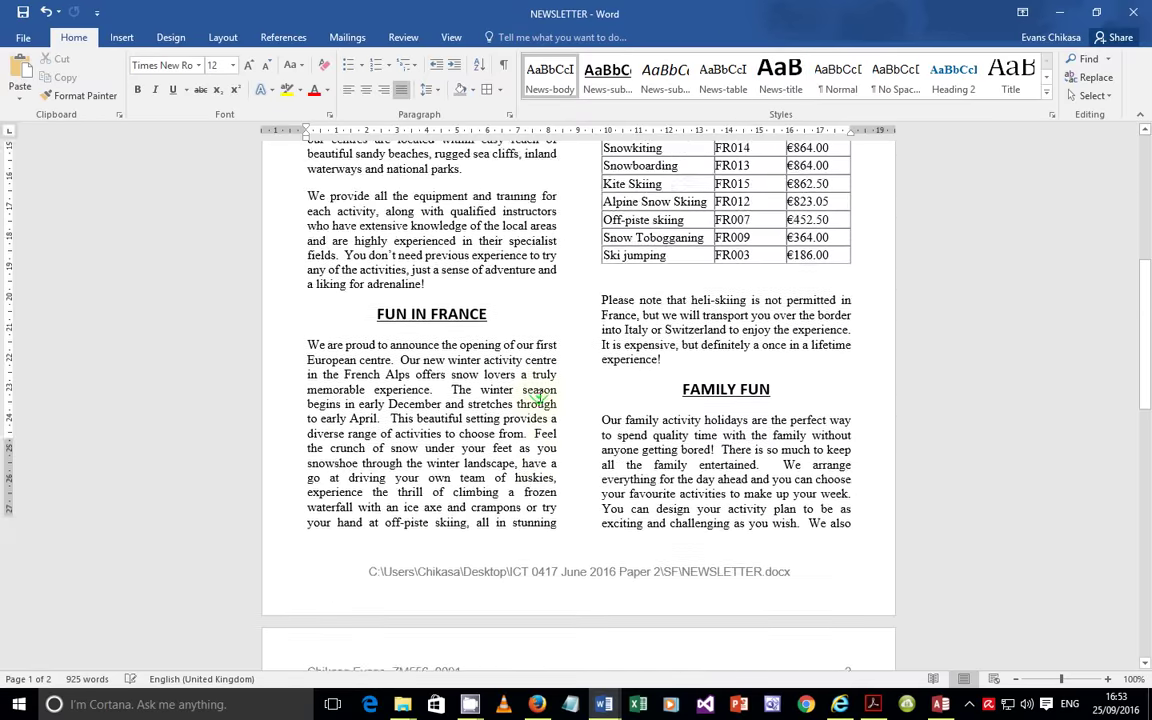
scroll(539, 396, up, 4)
scroll(539, 396, down, 10)
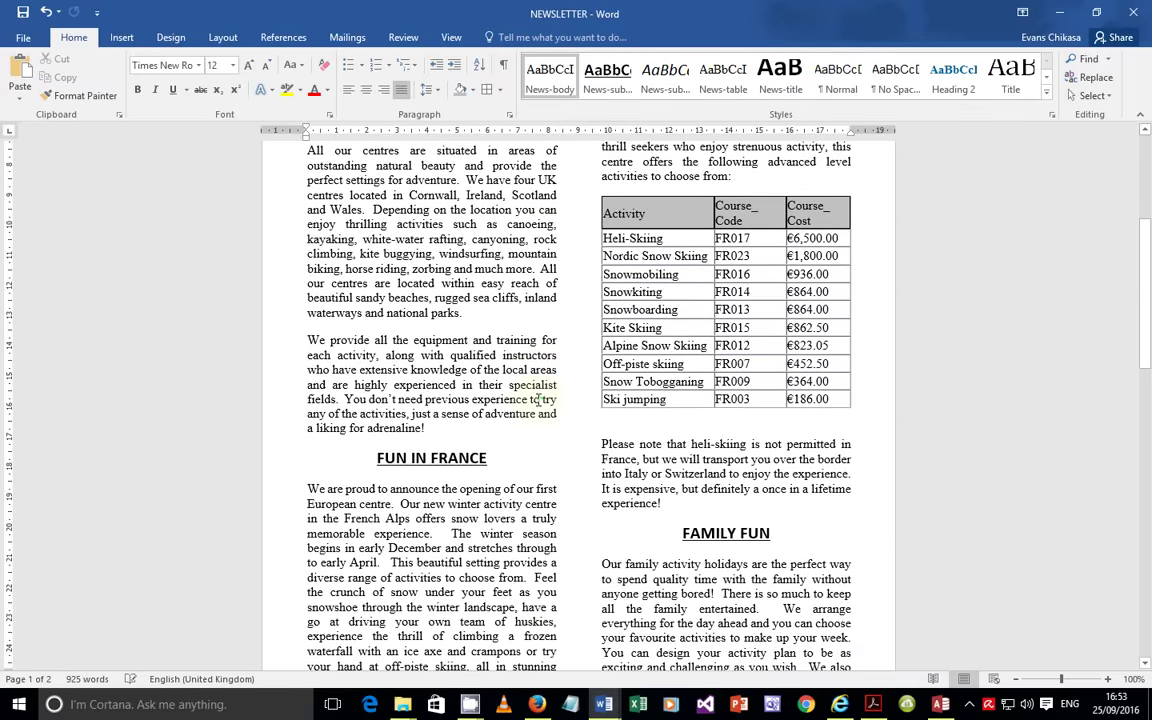
scroll(530, 404, down, 8)
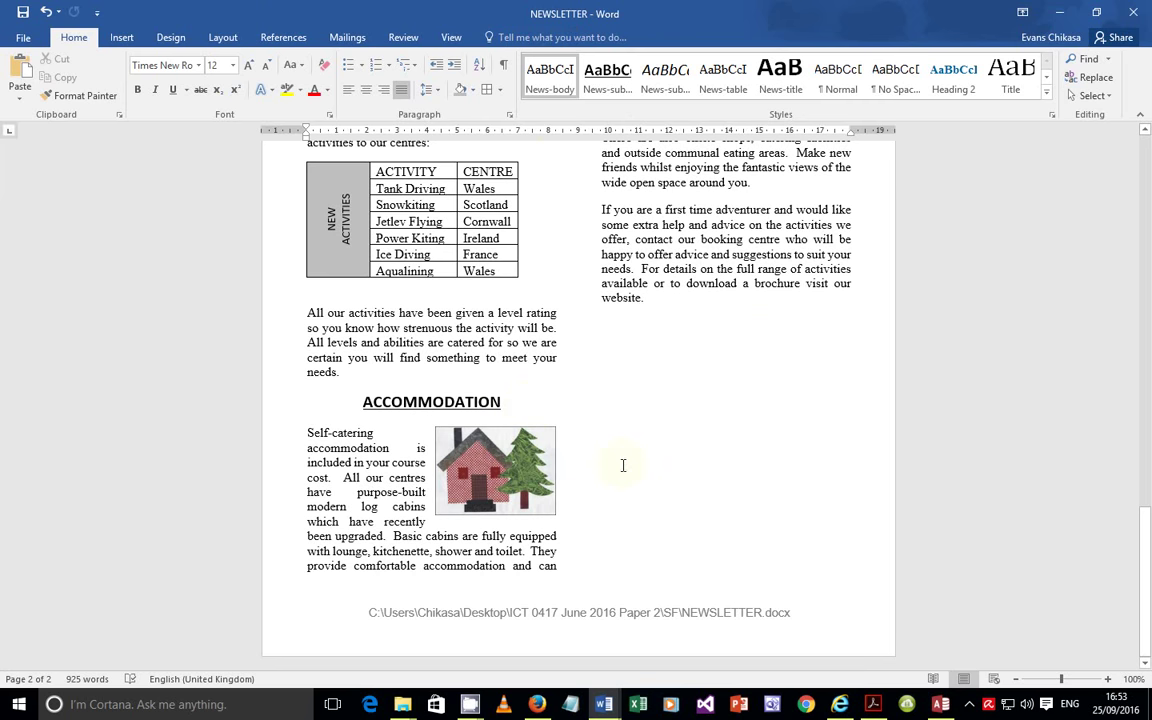
click(968, 707)
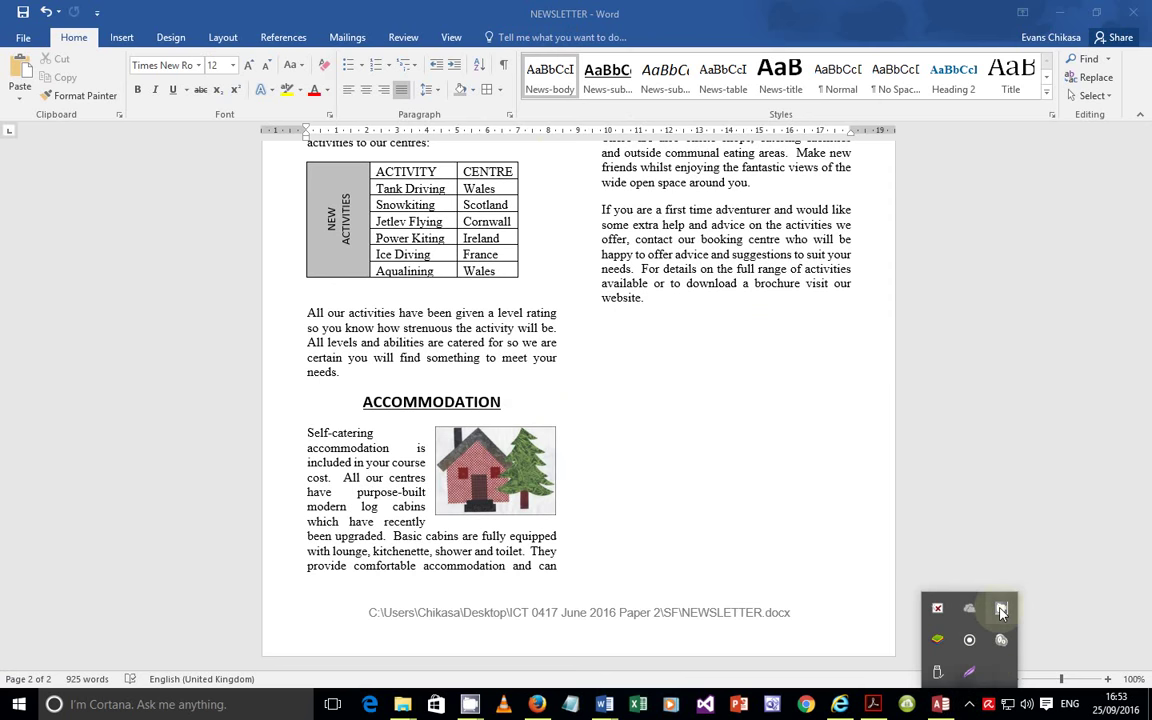
click(1001, 610)
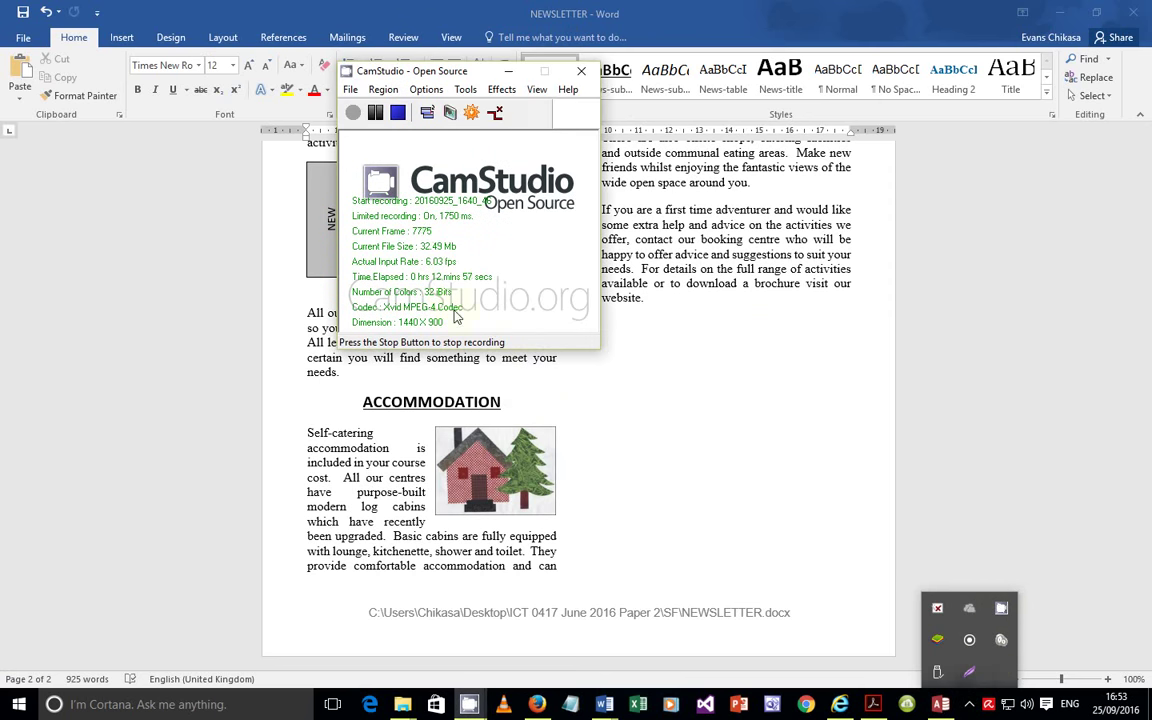
click(508, 72)
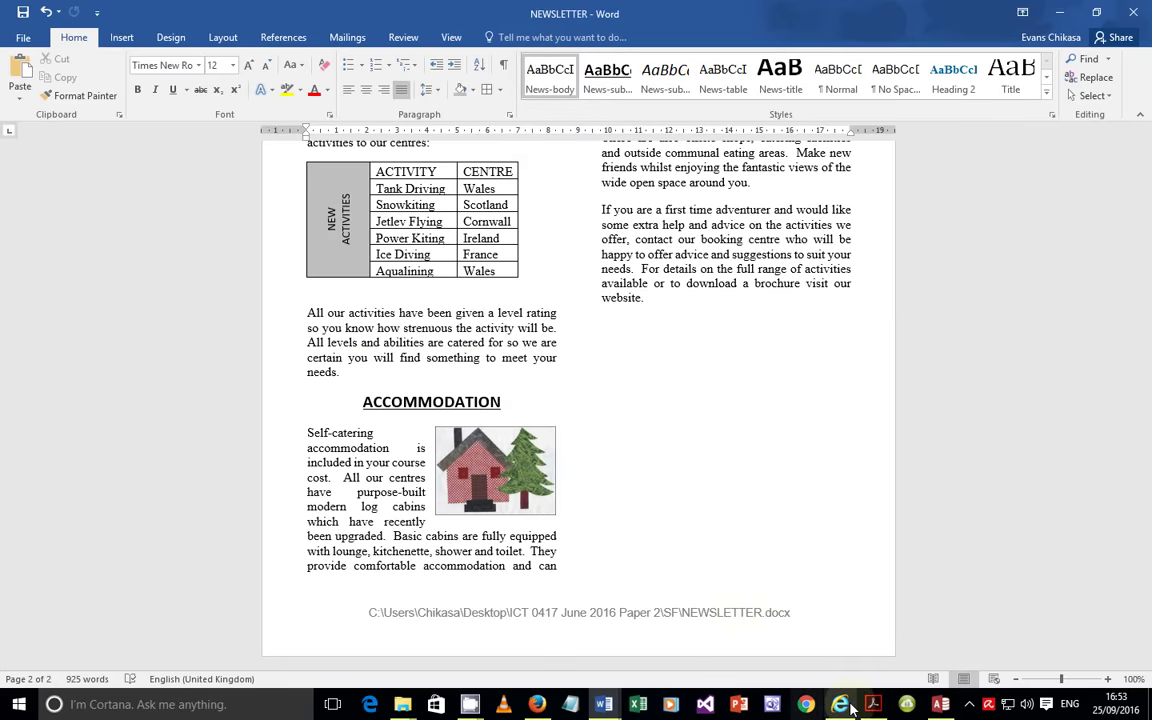
key(alt+Tab)
Scroll the task paper to page 10's Task 5 – Mail merge Letter heading and question 29.
scroll(489, 352, down, 15)
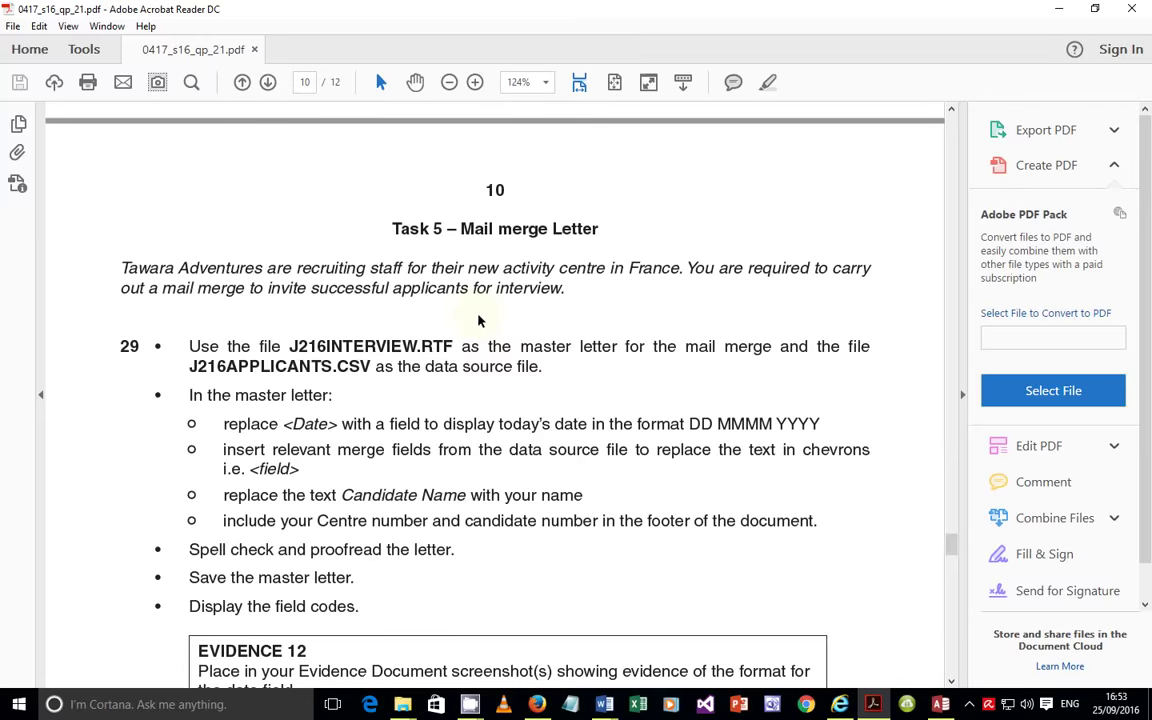
scroll(470, 311, down, 5)
scroll(480, 320, down, 8)
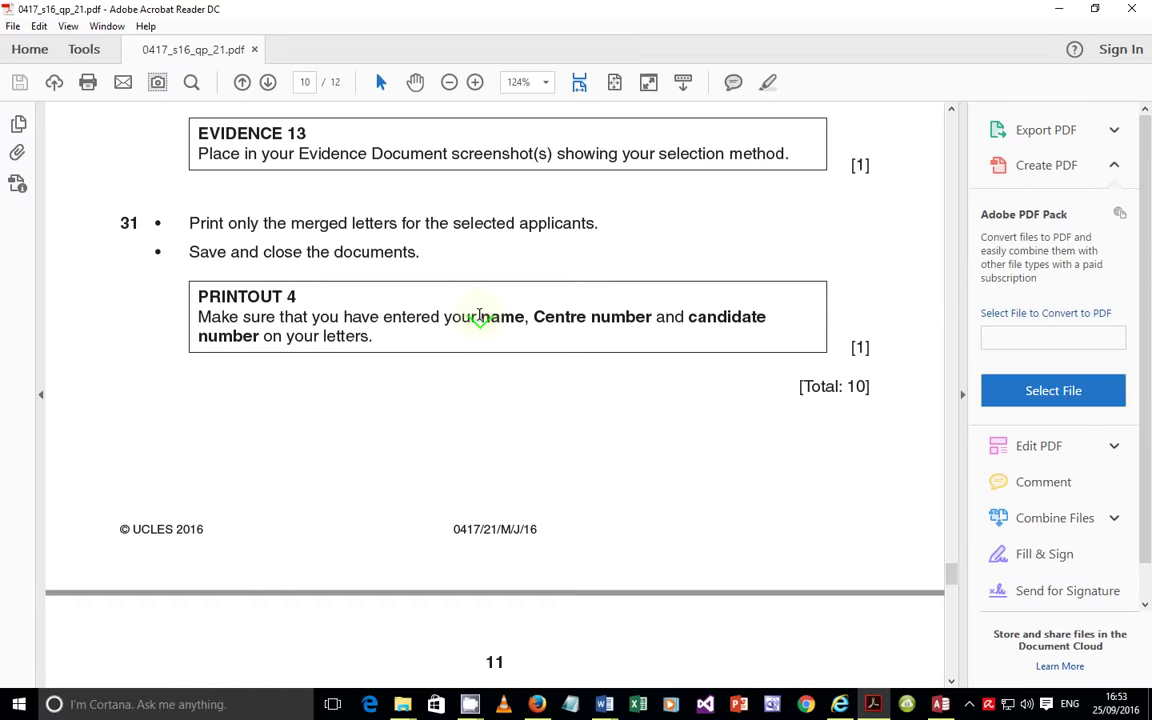
scroll(480, 318, down, 6)
scroll(480, 316, up, 14)
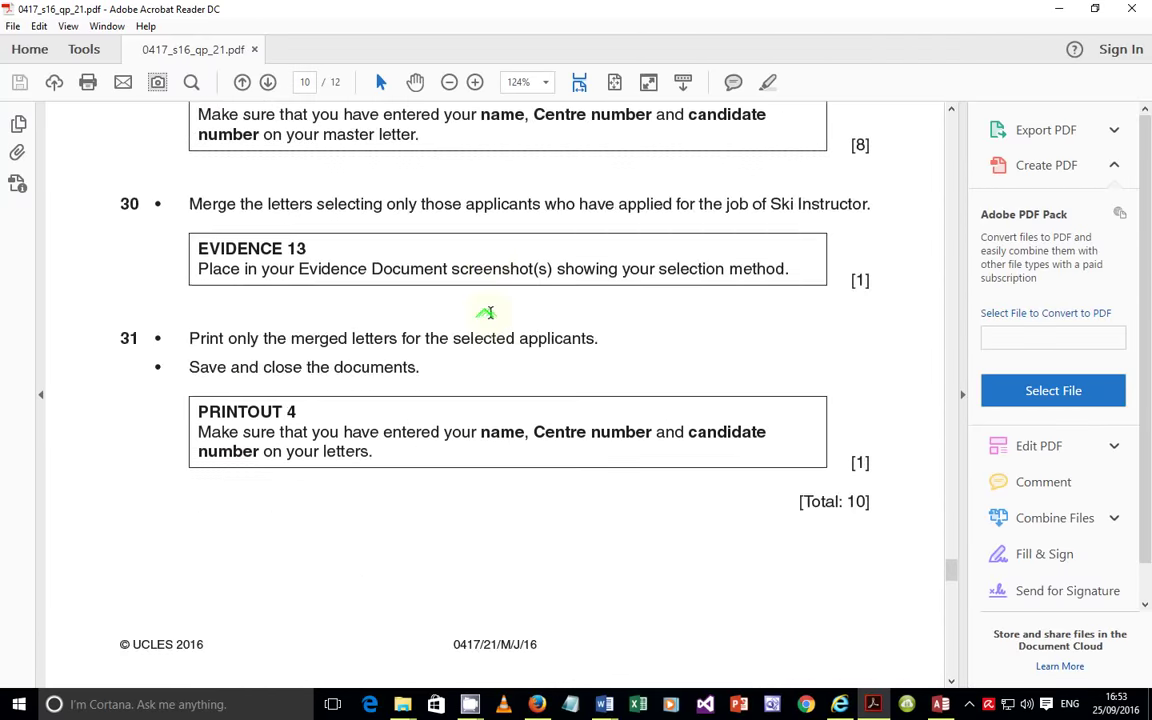
scroll(491, 311, up, 5)
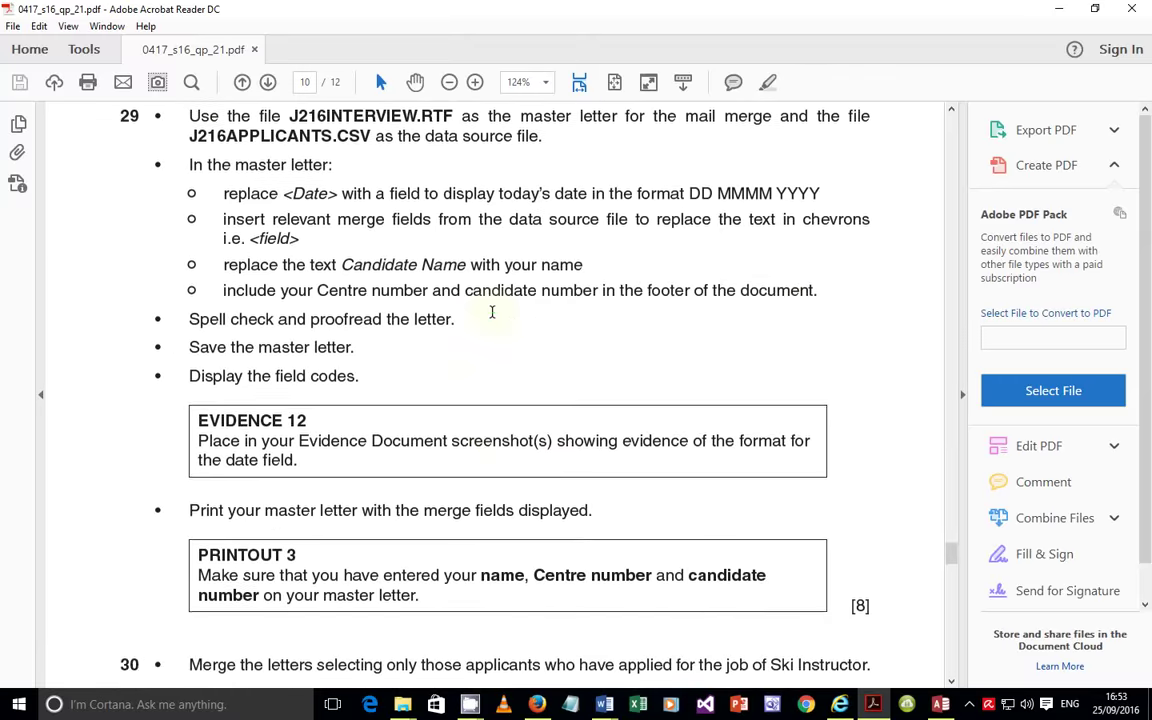
scroll(492, 311, up, 1)
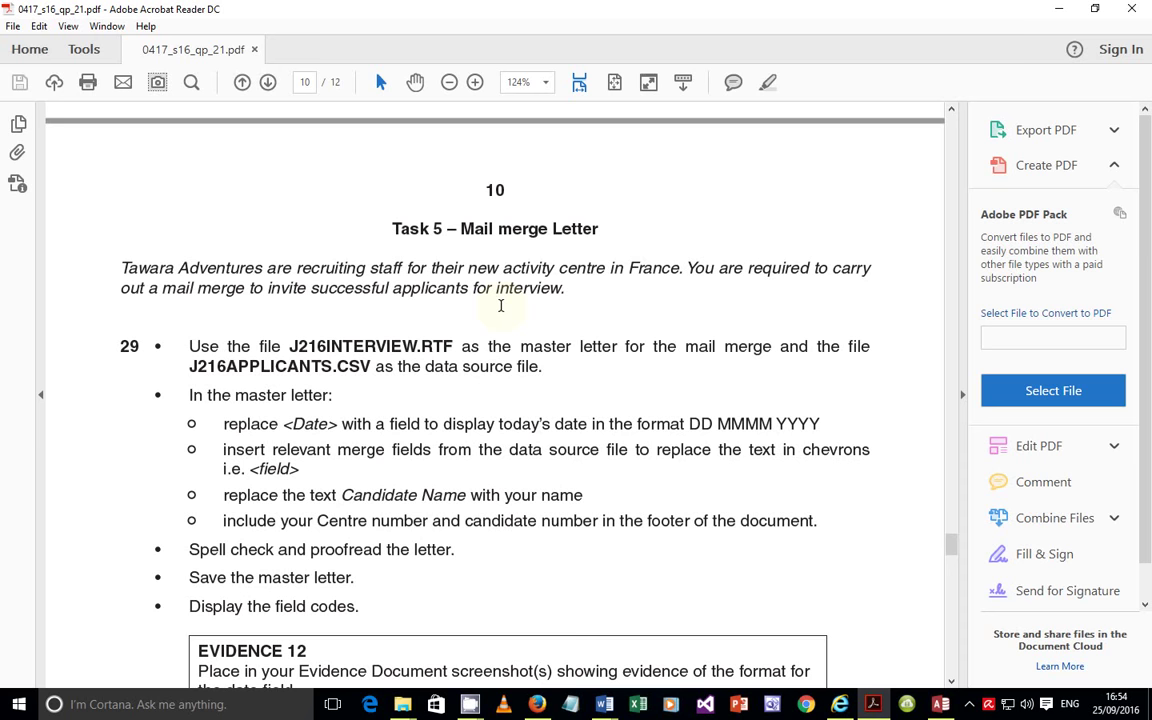
drag(687, 424, 713, 428)
drag(717, 424, 758, 424)
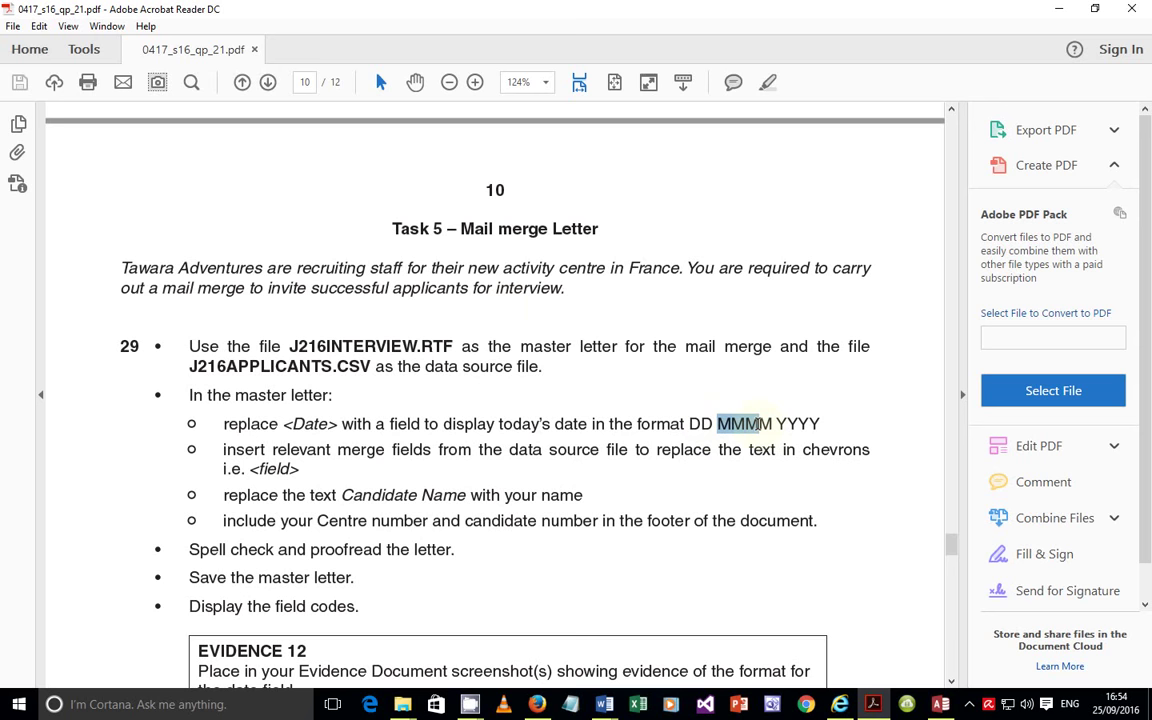
drag(762, 424, 745, 424)
drag(745, 424, 731, 424)
mouse_move(787, 424)
mouse_down()
mouse_move(822, 424)
mouse_move(779, 425)
mouse_up()
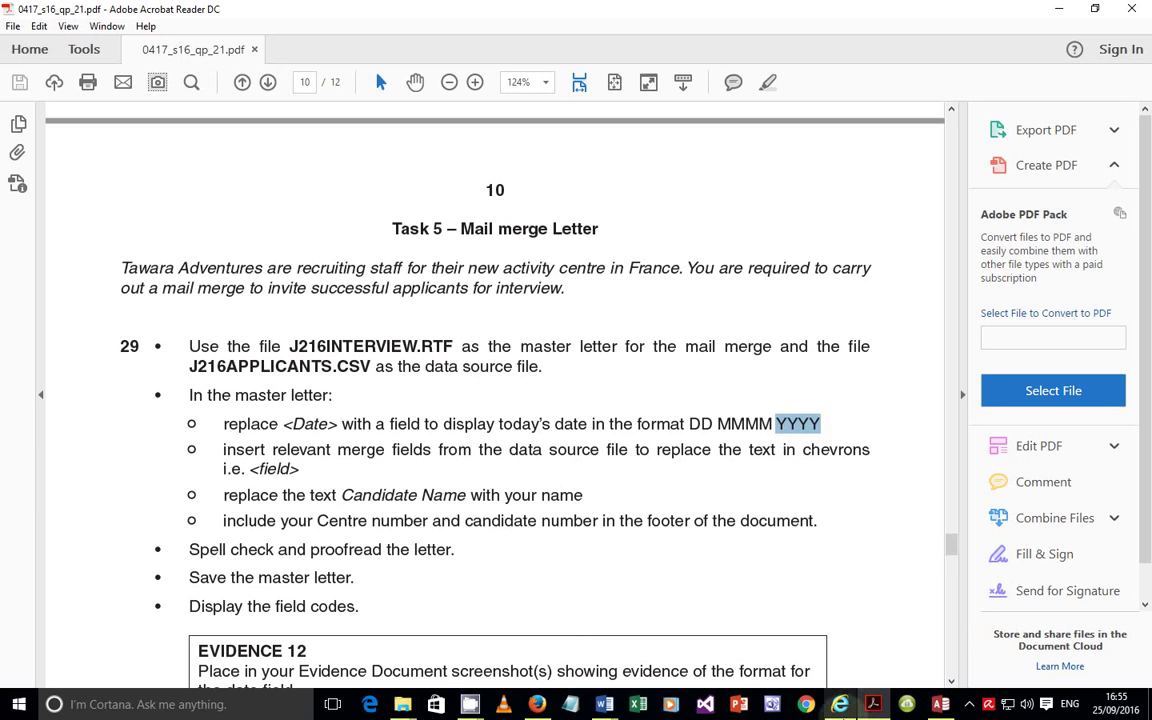
mouse_move(604, 704)
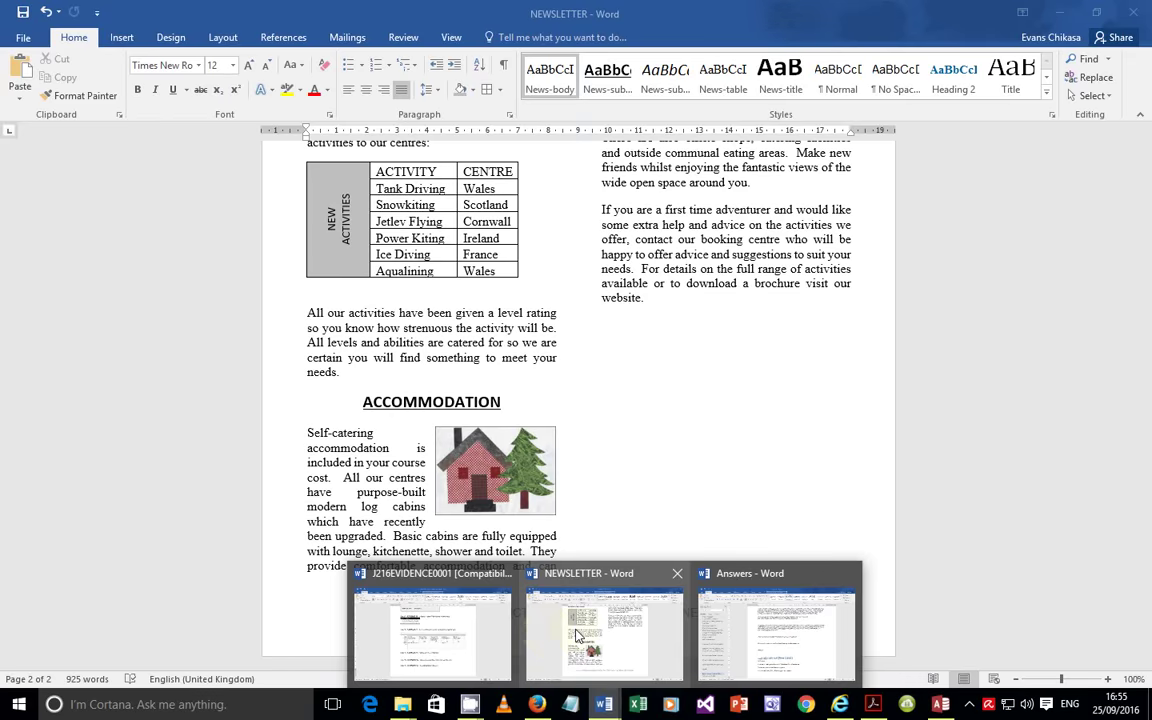
View NEWSLETTER's file info, highlight J216INTERVIEW.RTF in the task paper, then open the SF folder.
click(548, 638)
click(23, 38)
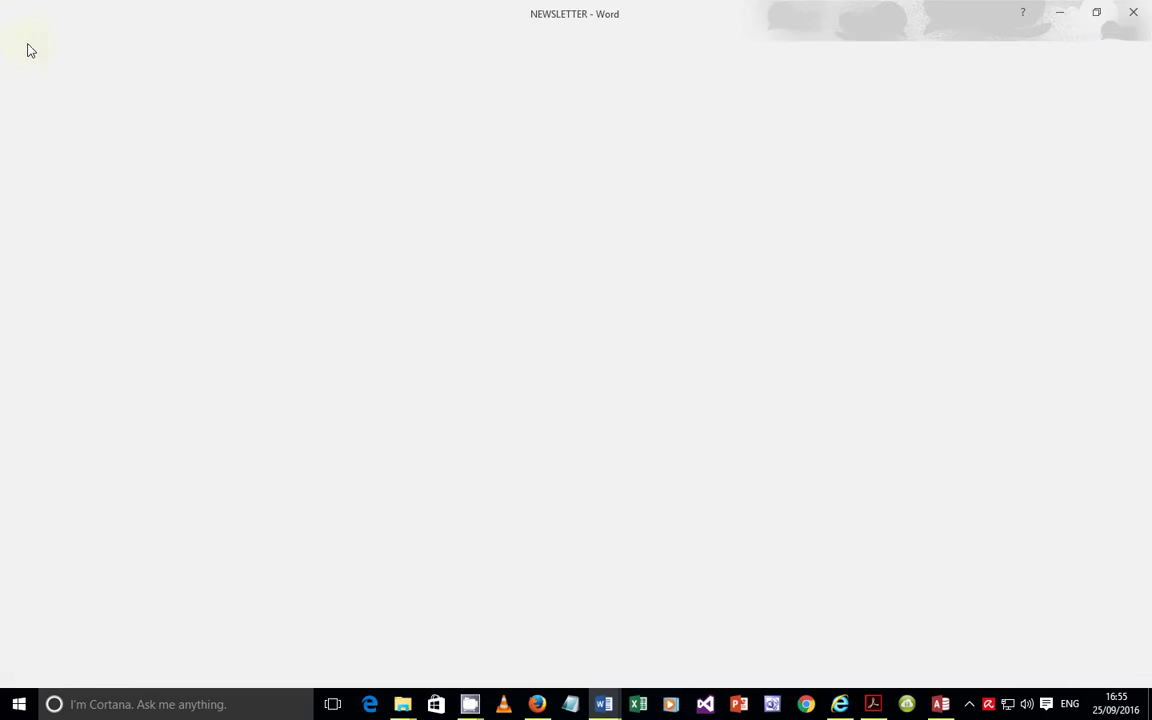
click(873, 704)
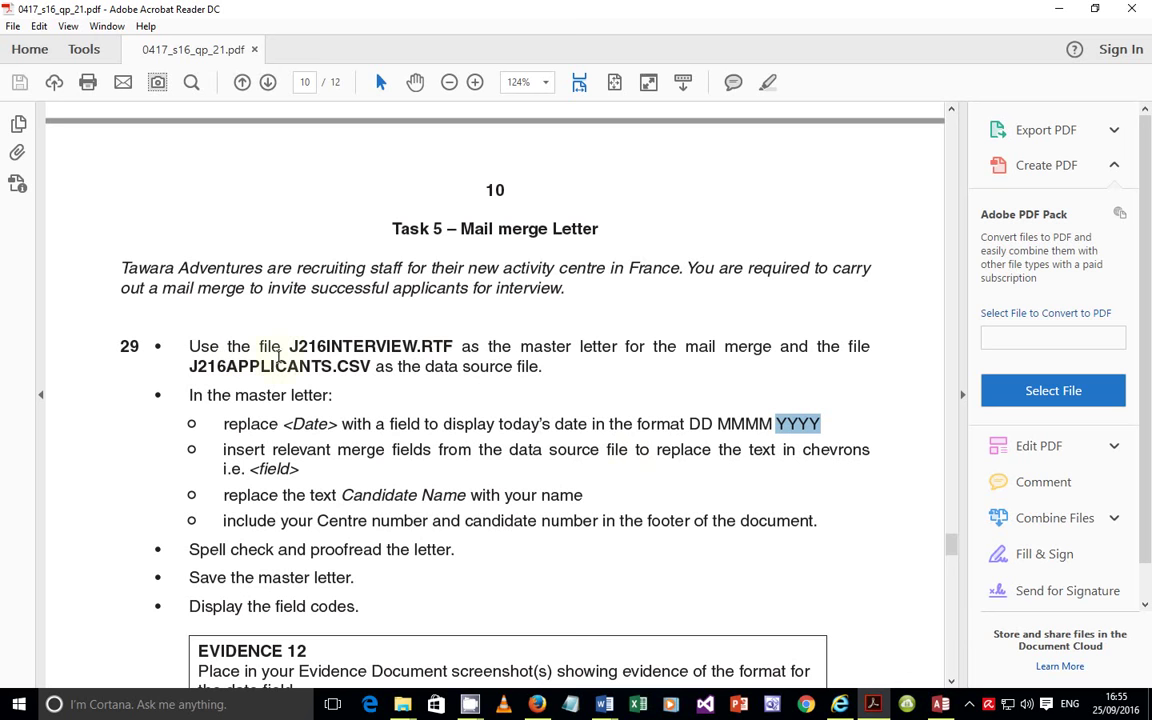
drag(289, 346, 463, 346)
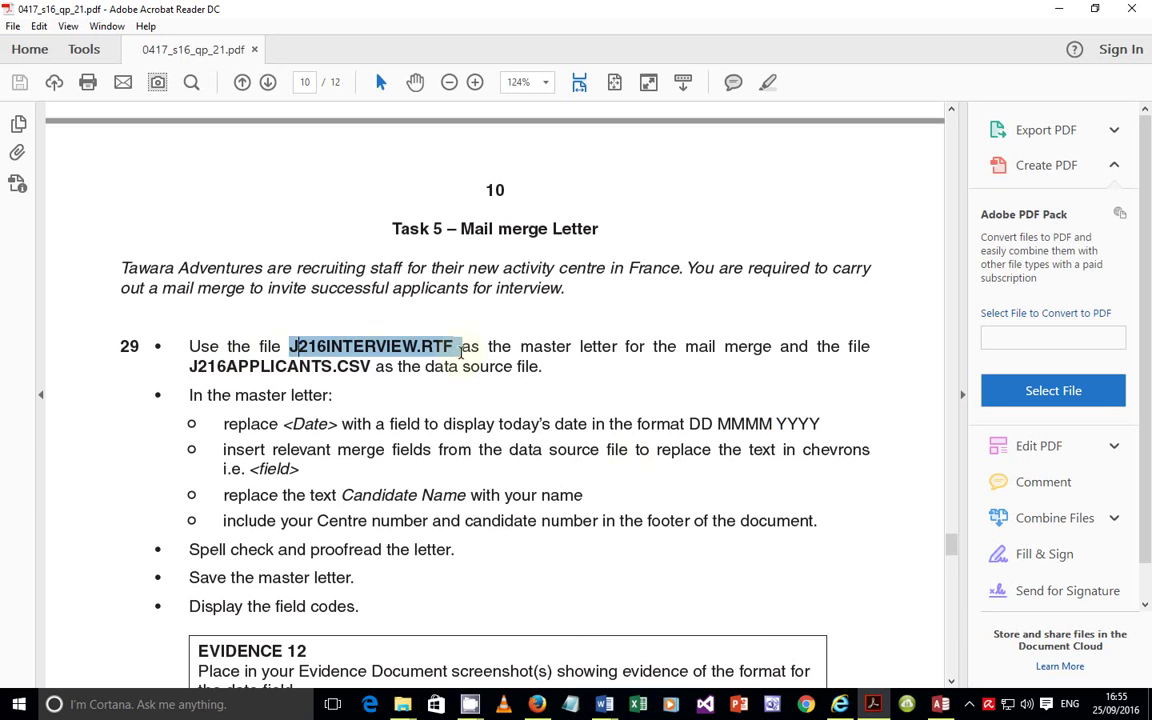
click(410, 705)
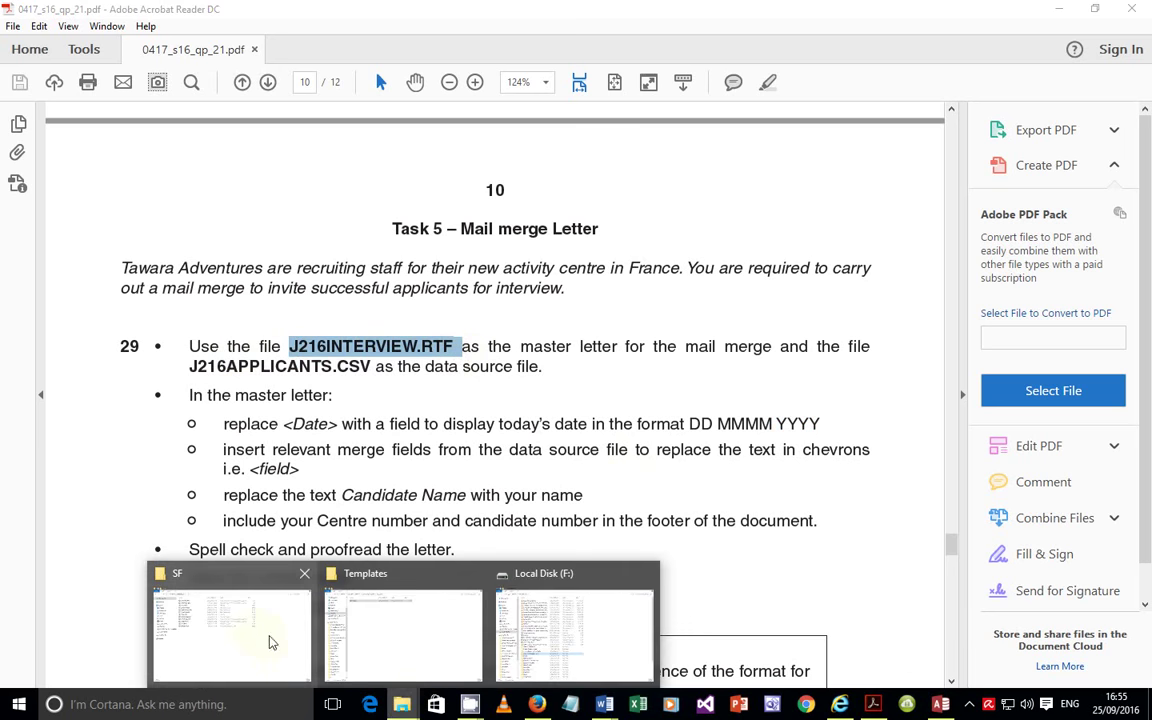
click(252, 630)
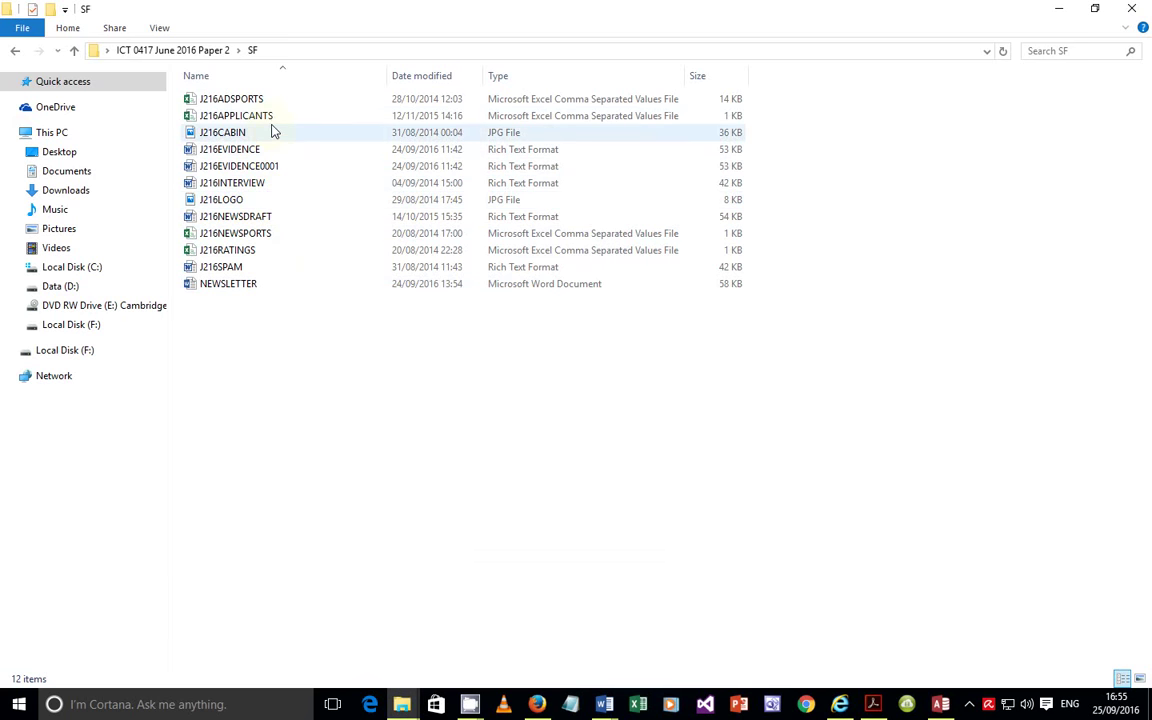
Open the J216INTERVIEW letter from the SF folder in Word.
click(275, 183)
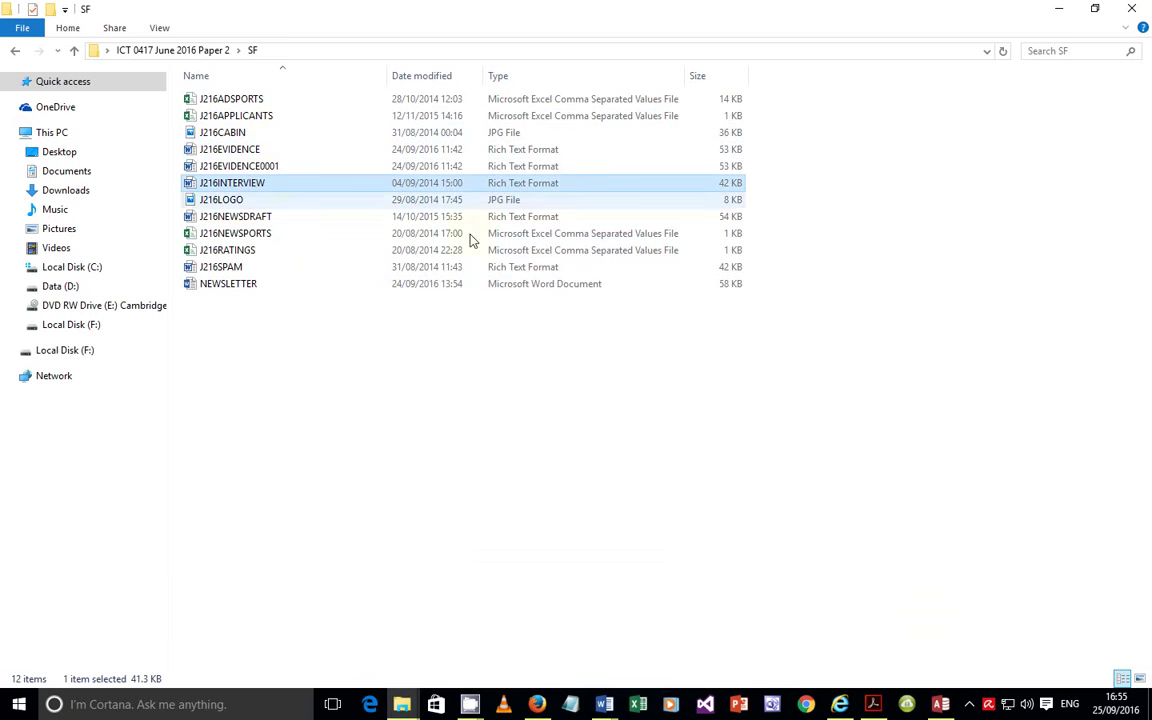
click(864, 705)
click(864, 705)
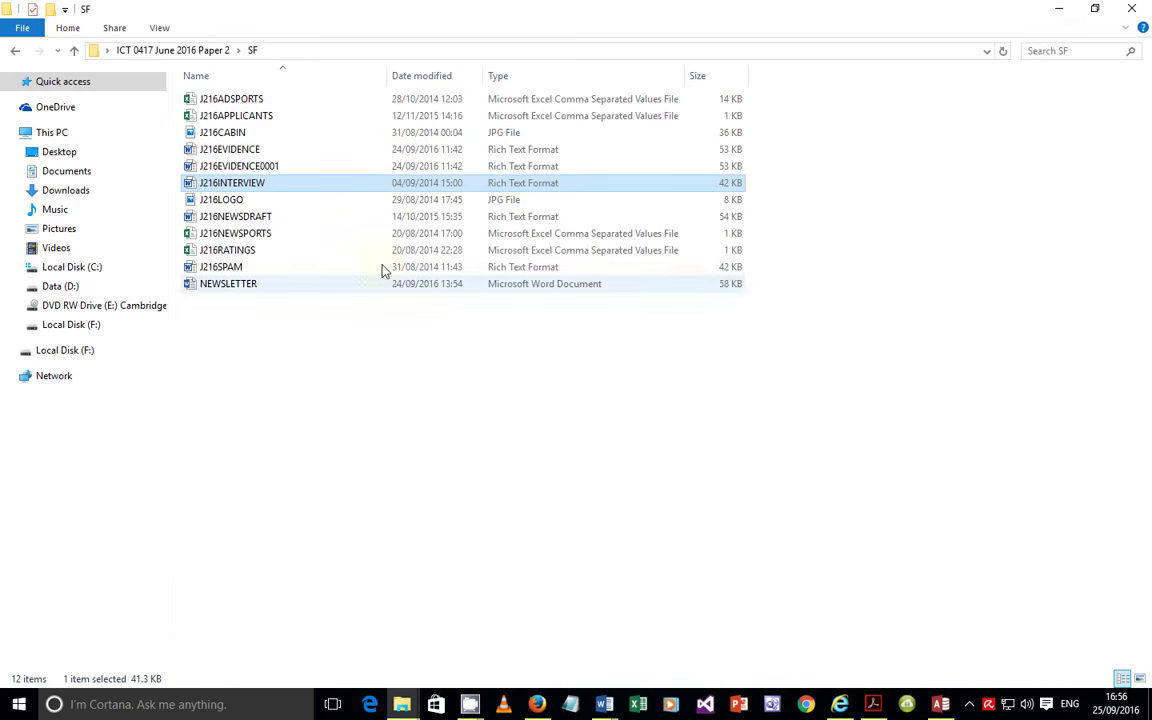
double_click(443, 184)
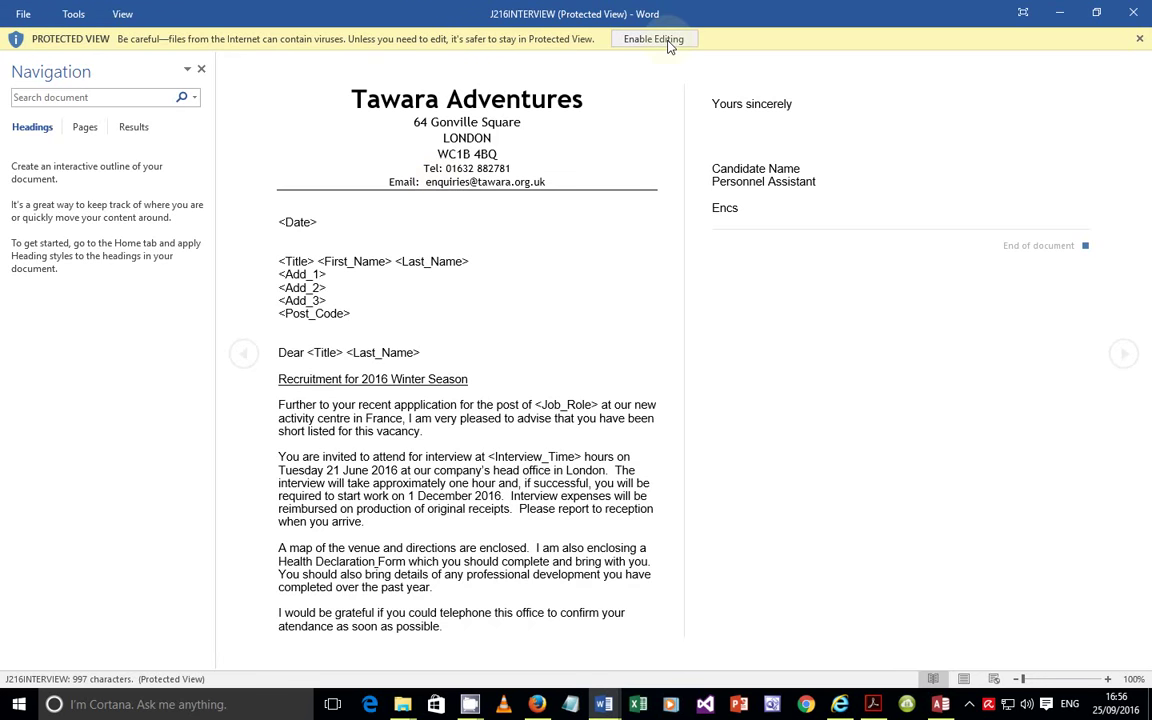
Enable editing on J216INTERVIEW, then highlight J216APPLICANTS.CSV in question 29 of the paper.
click(668, 42)
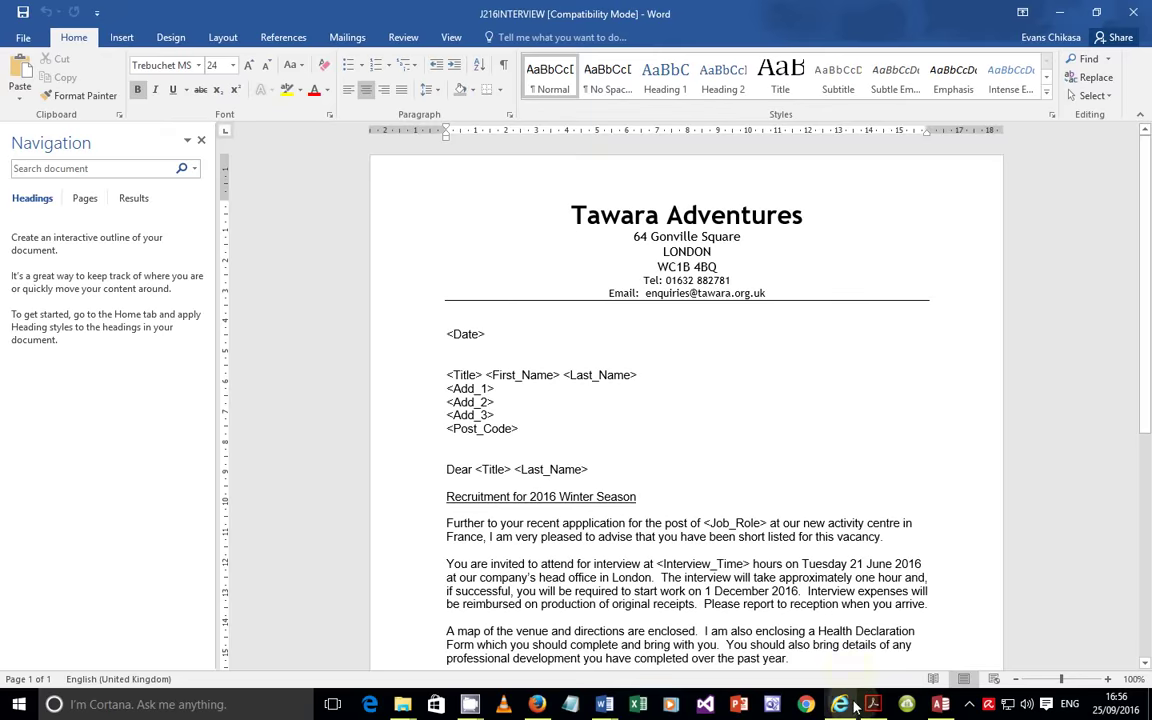
click(862, 705)
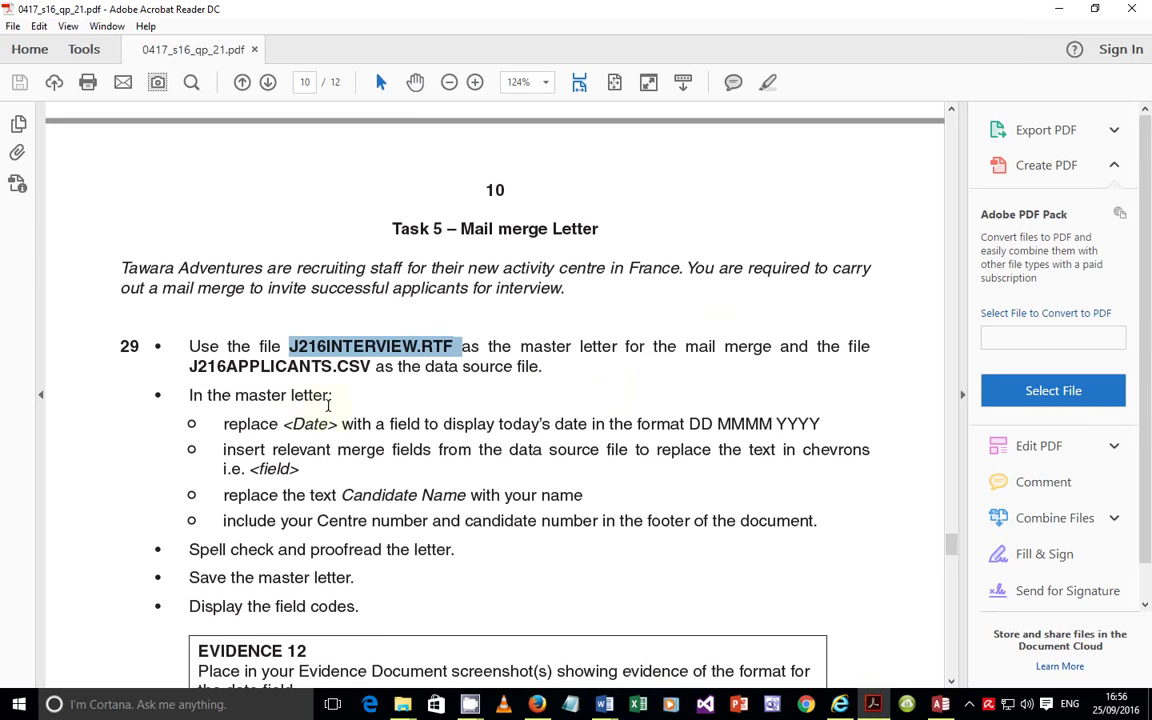
drag(189, 366, 369, 366)
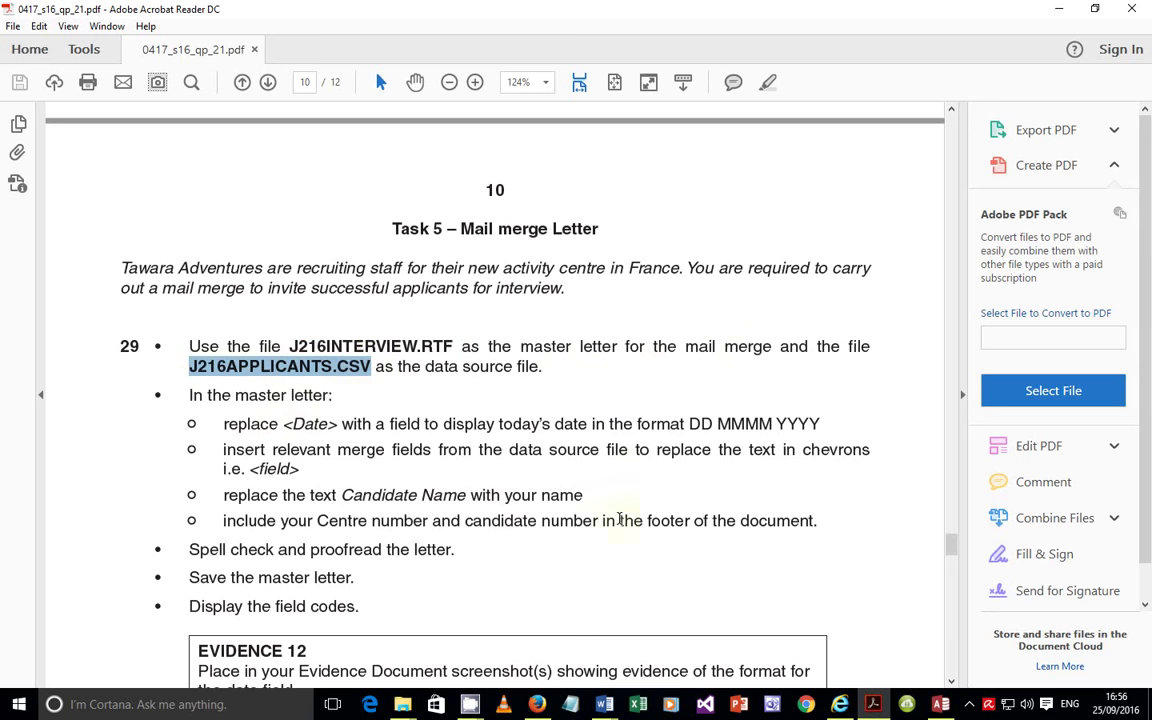
Use an Existing List to attach Desktop > ICT 0417 June 2016 Paper 2 > SF > J216APPLICANTS as recipients.
click(604, 707)
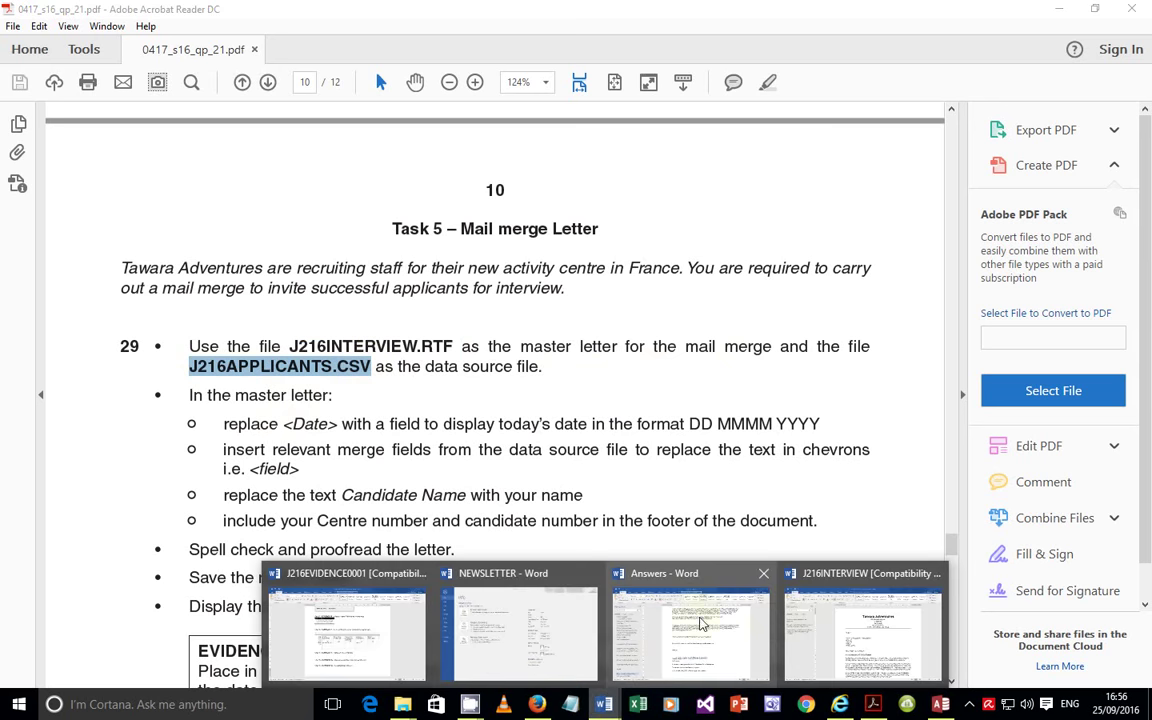
click(736, 565)
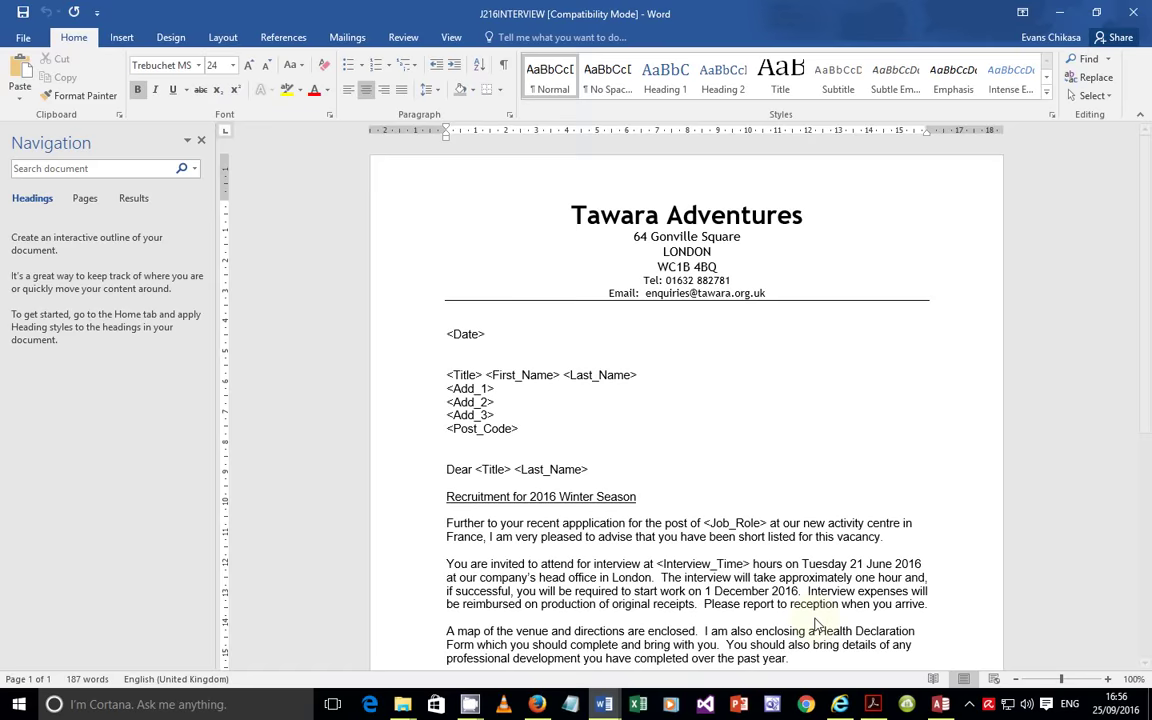
click(345, 38)
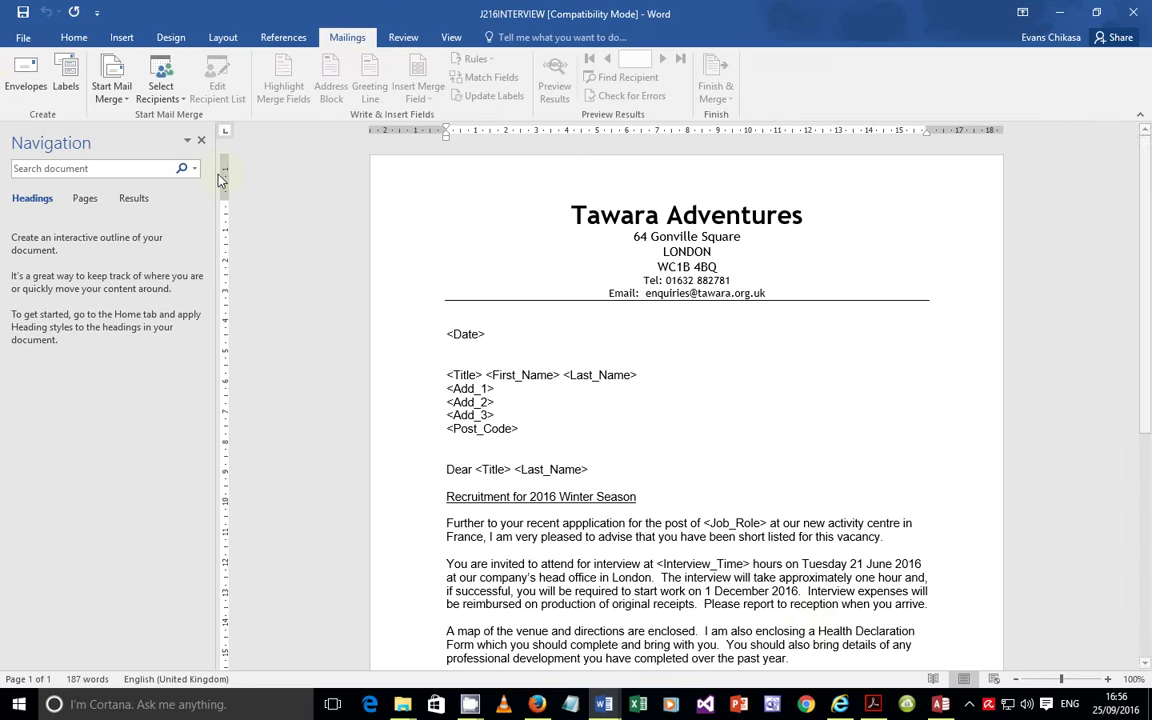
click(161, 90)
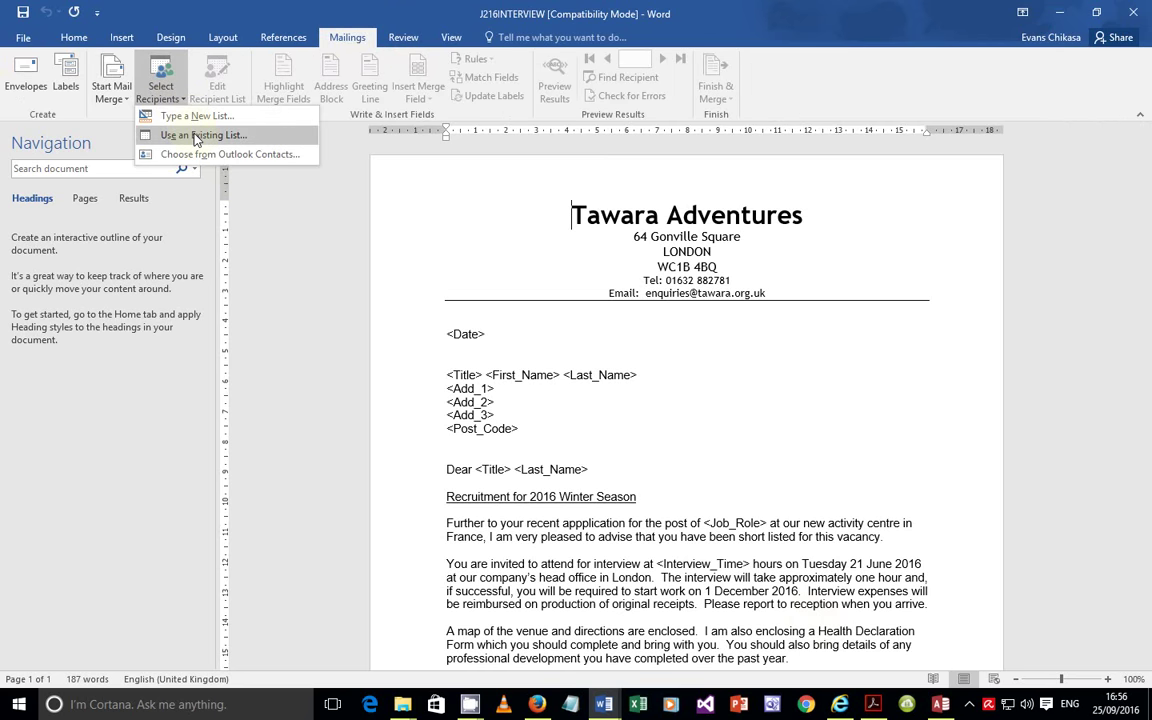
click(195, 140)
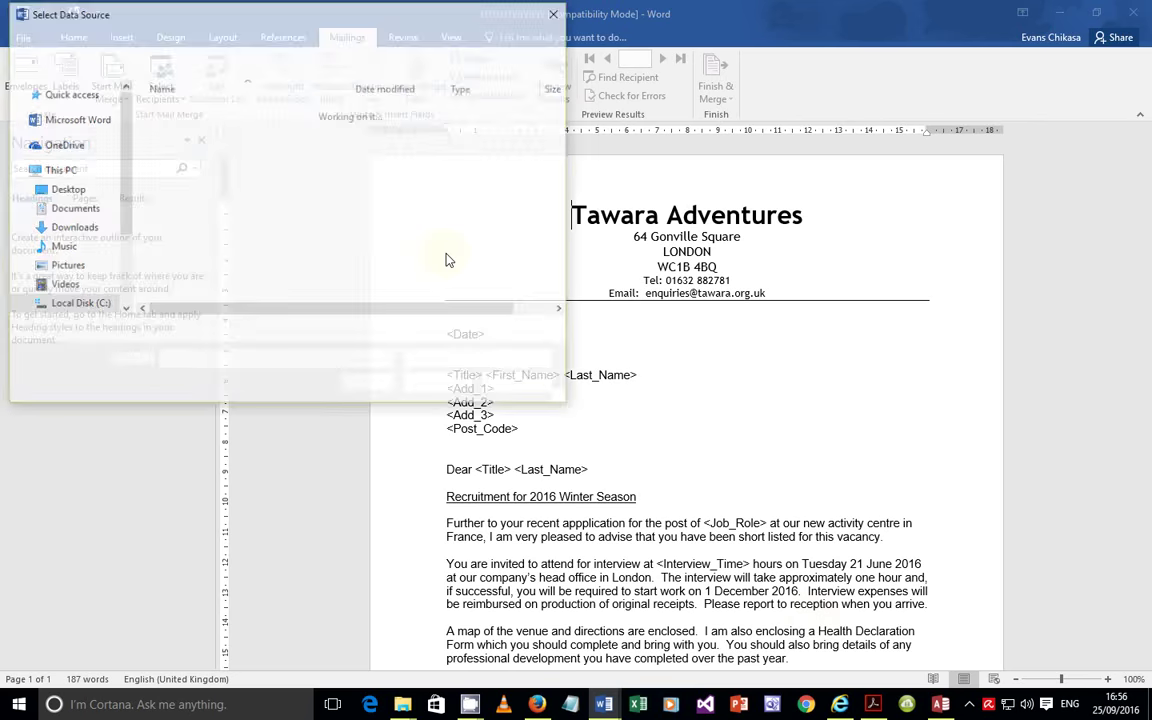
click(40, 189)
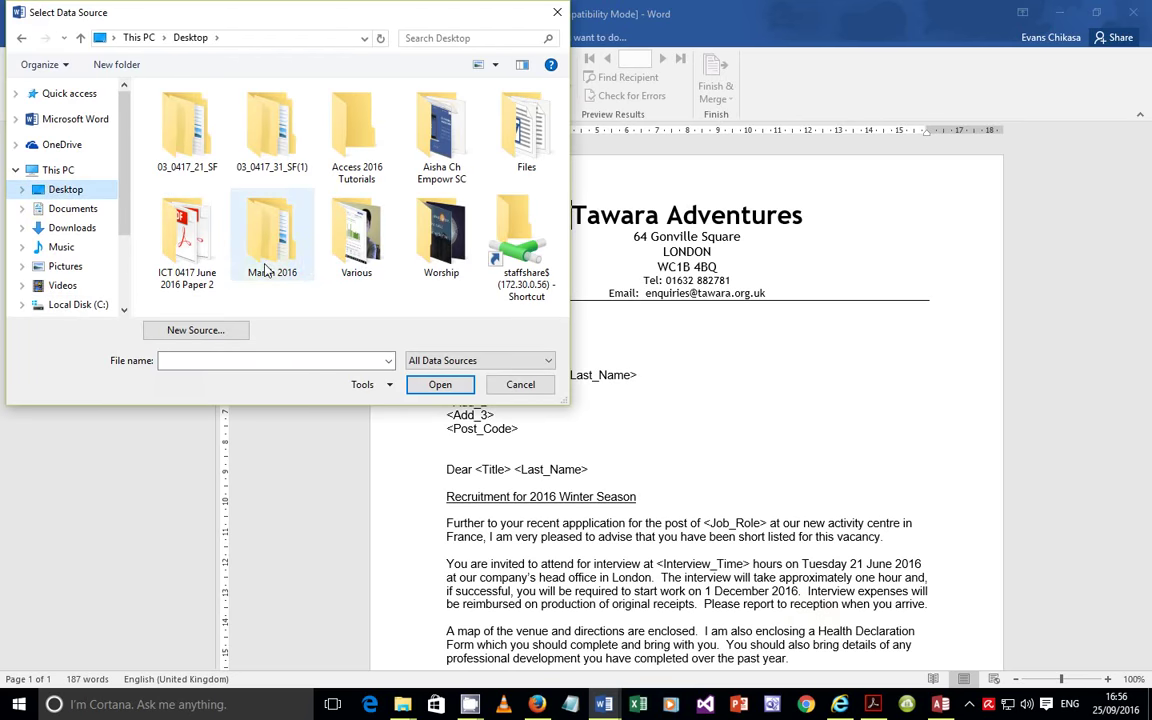
double_click(178, 240)
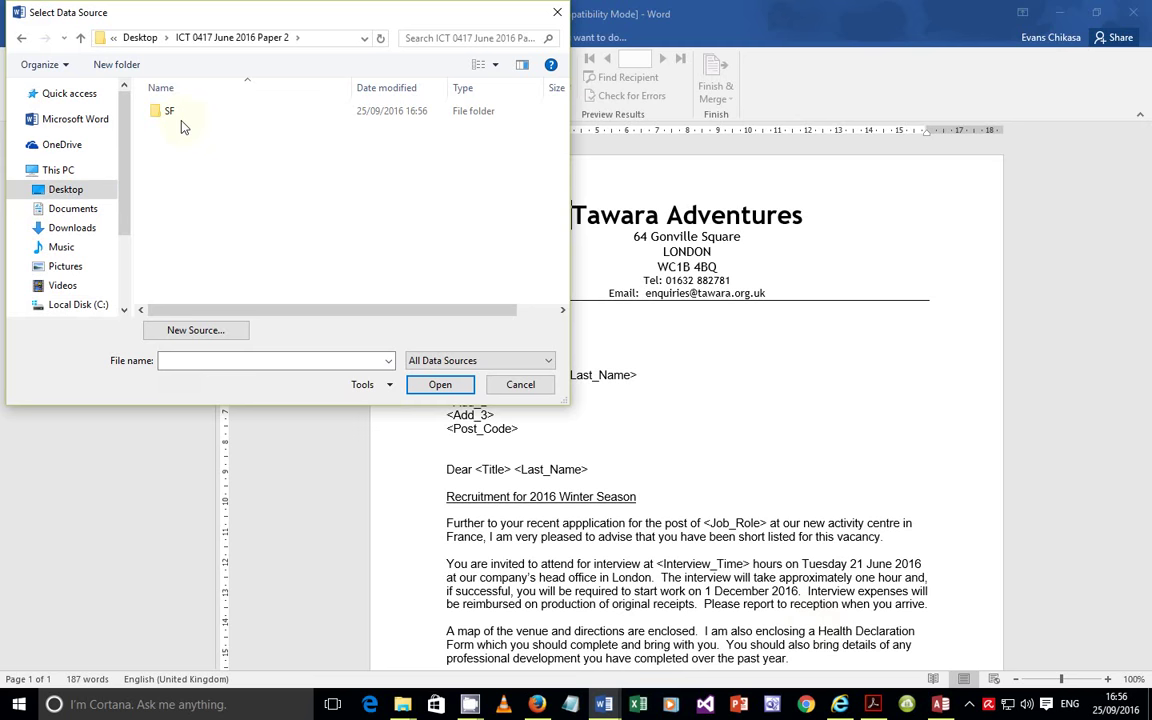
double_click(176, 111)
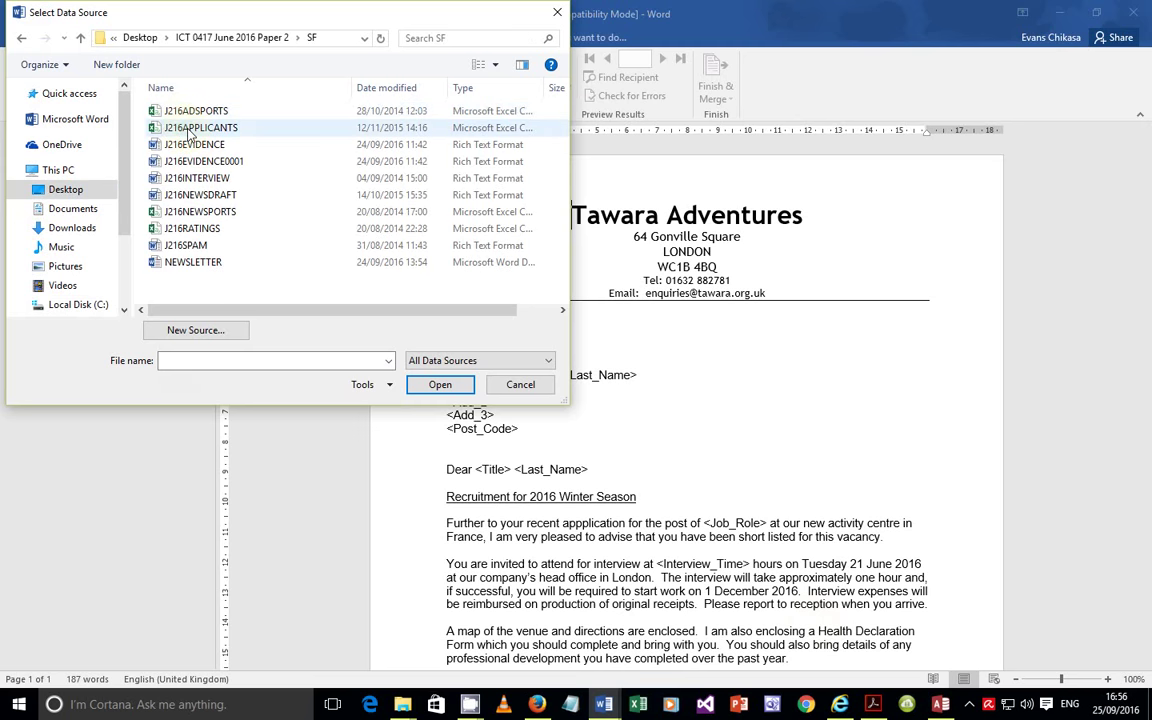
click(188, 128)
click(412, 385)
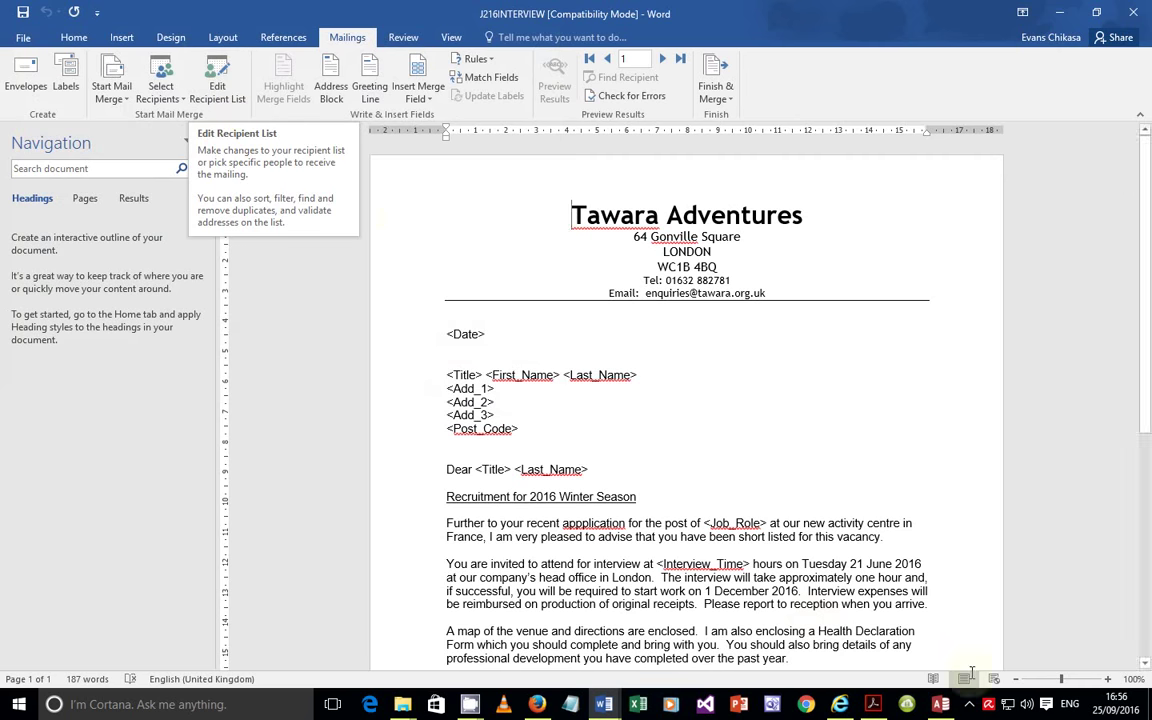
Highlight question 29's sentence naming the merge files and the word Date in the task paper.
click(876, 705)
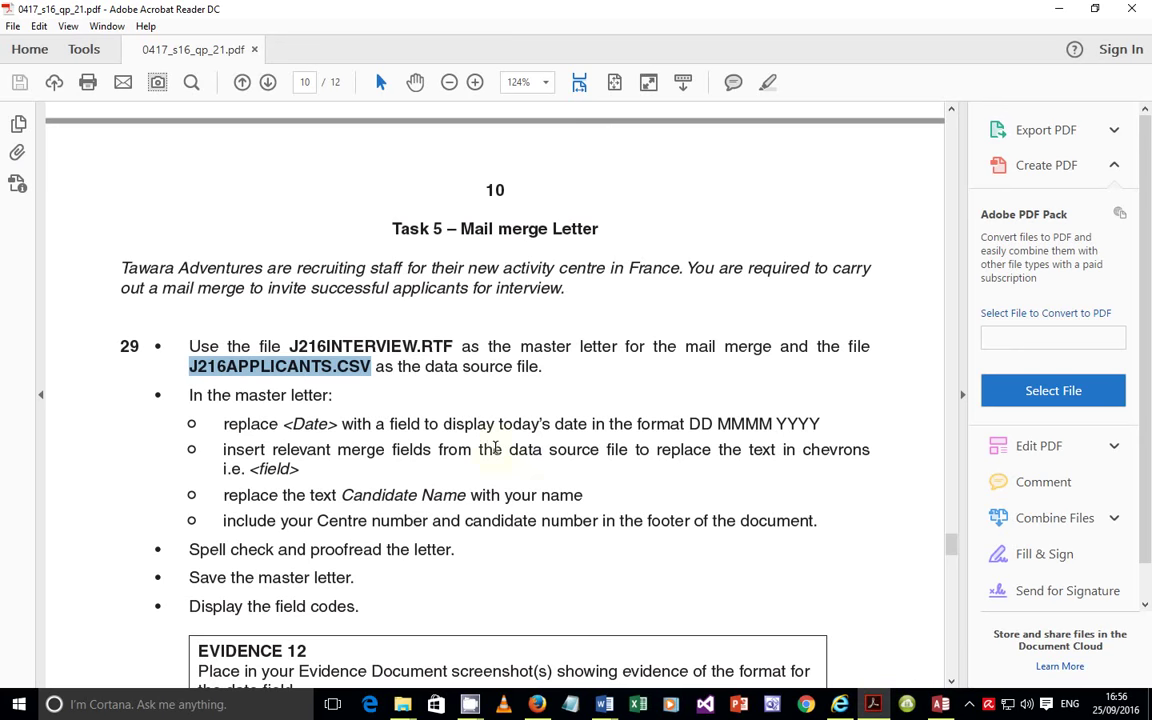
drag(189, 350, 543, 372)
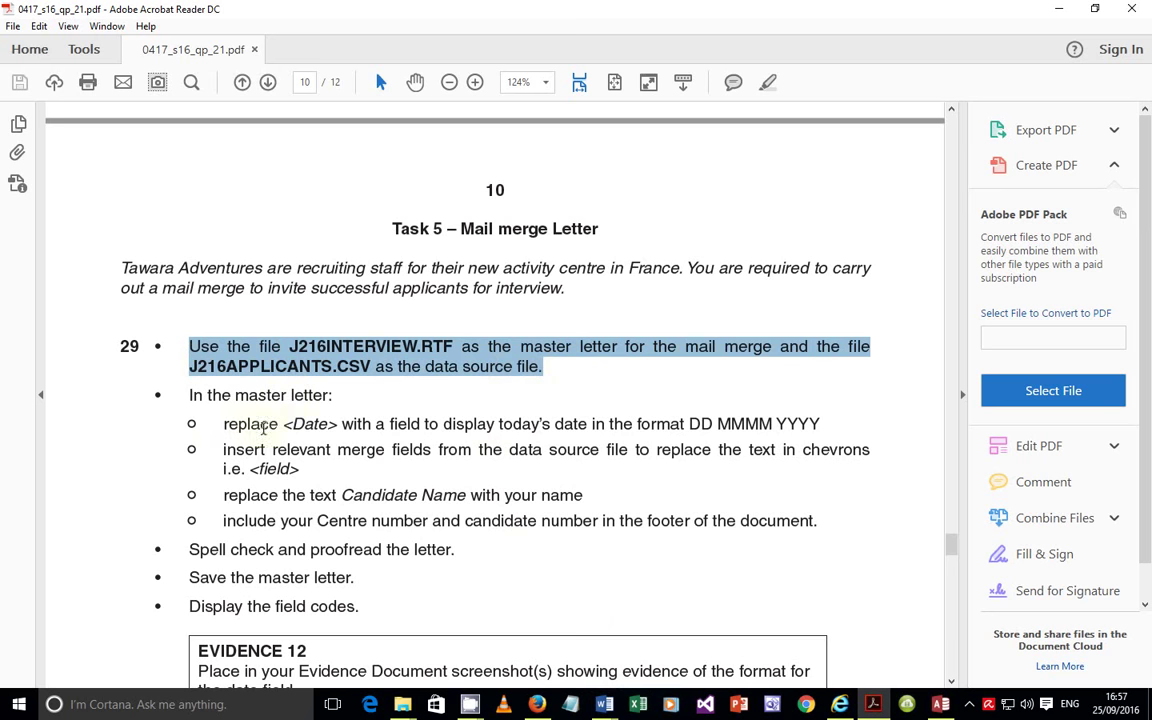
double_click(300, 424)
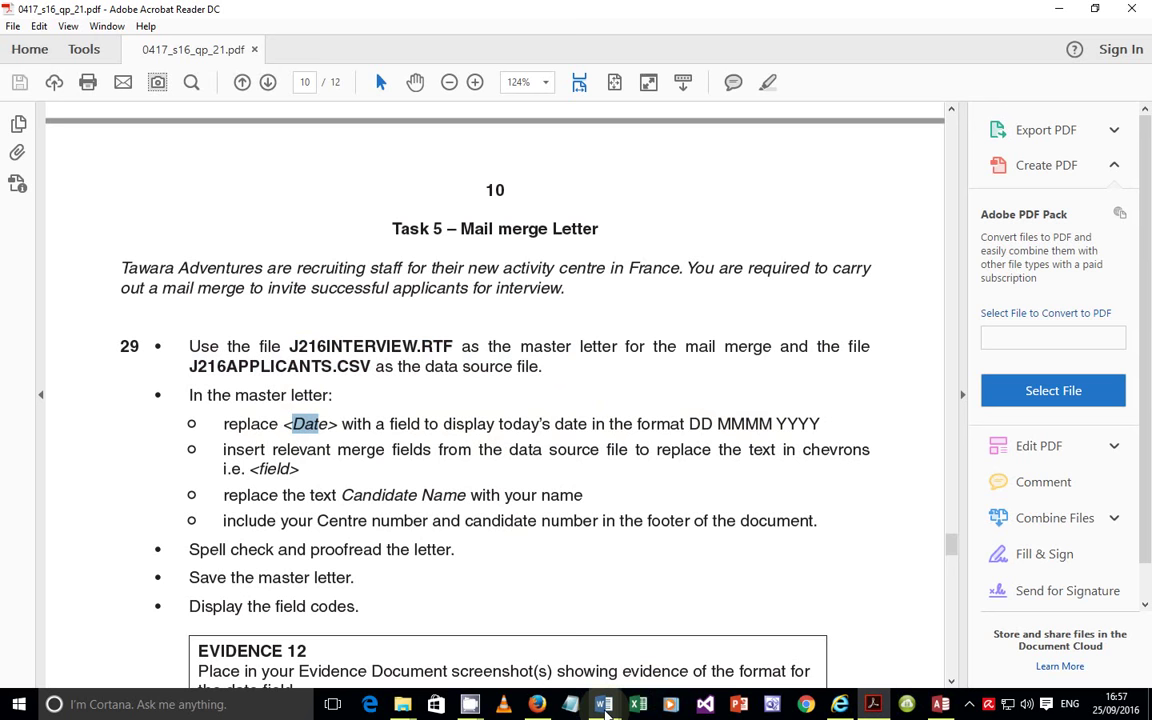
Back in the J216INTERVIEW letter, select the entire <Date> placeholder text.
mouse_move(606, 704)
click(855, 615)
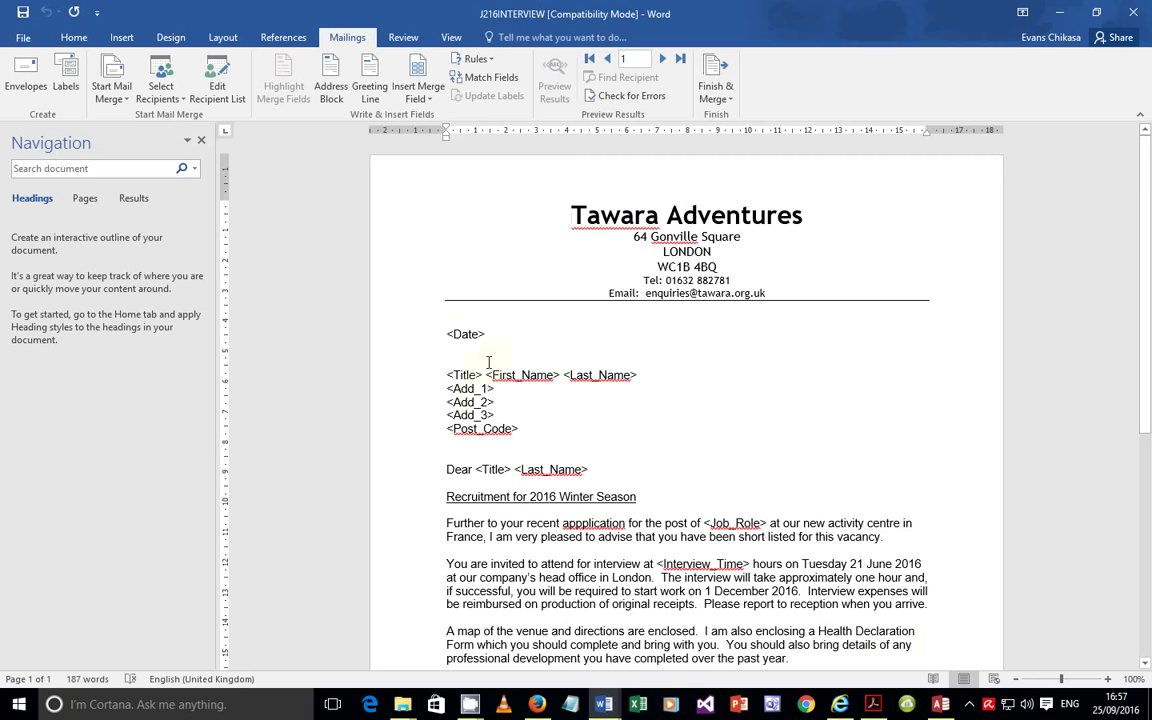
click(450, 336)
double_click(450, 336)
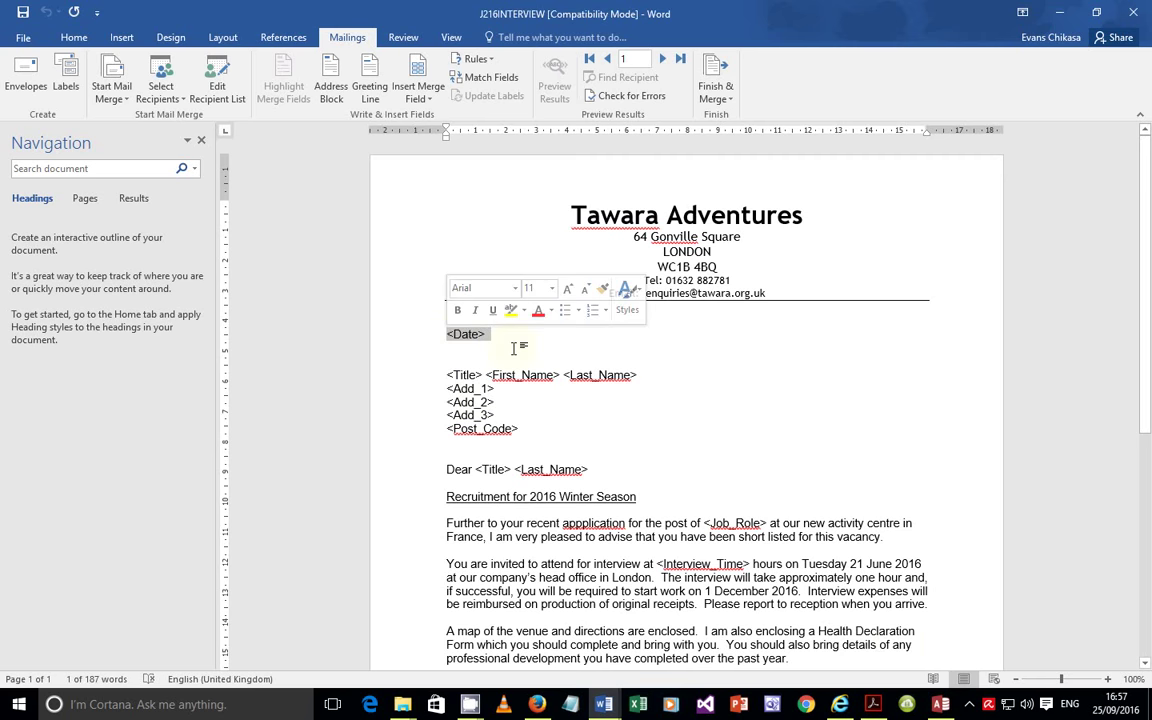
click(498, 336)
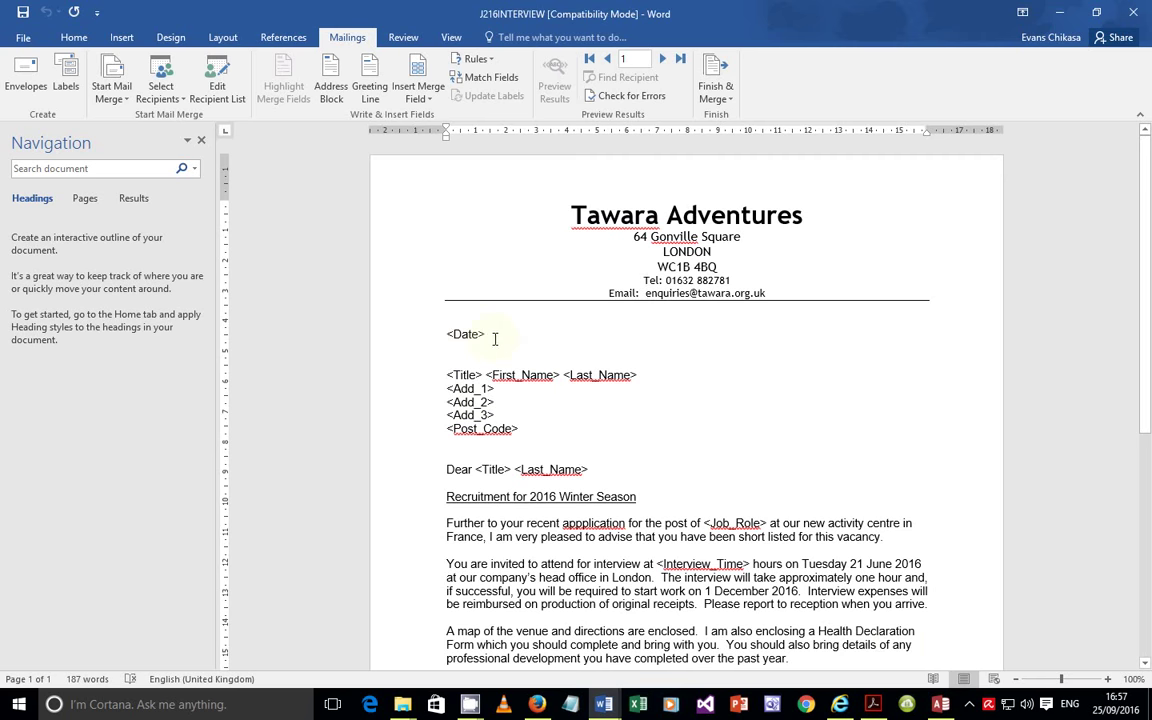
click(458, 335)
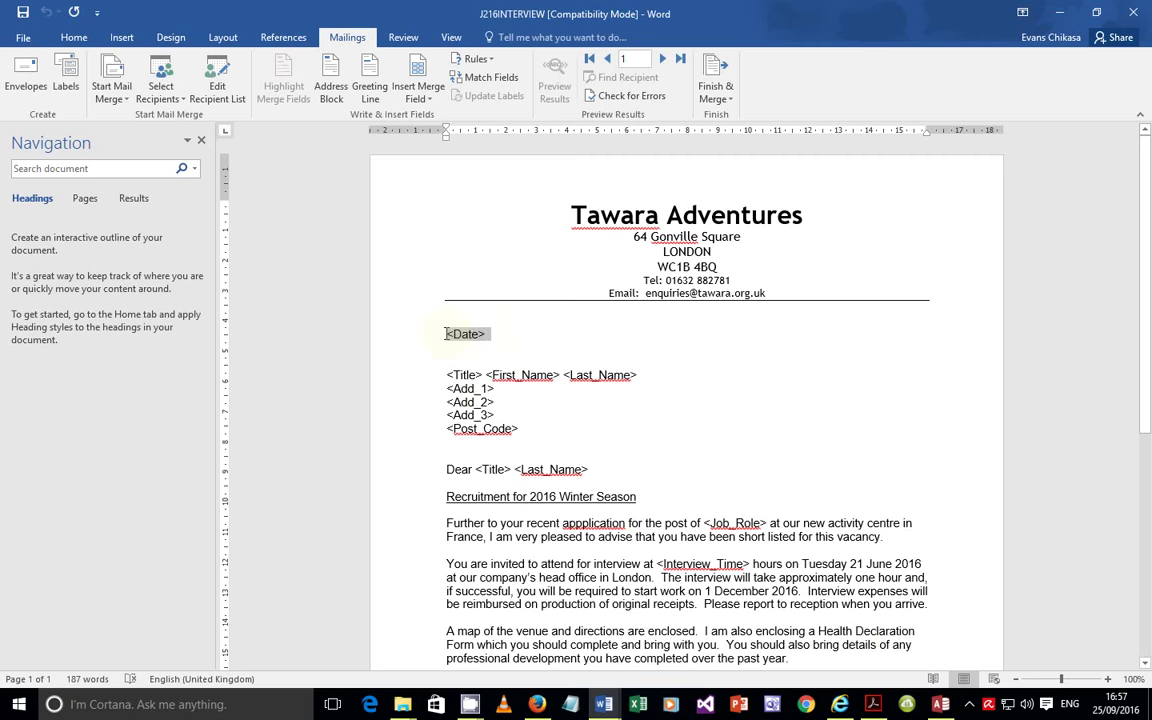
double_click(447, 334)
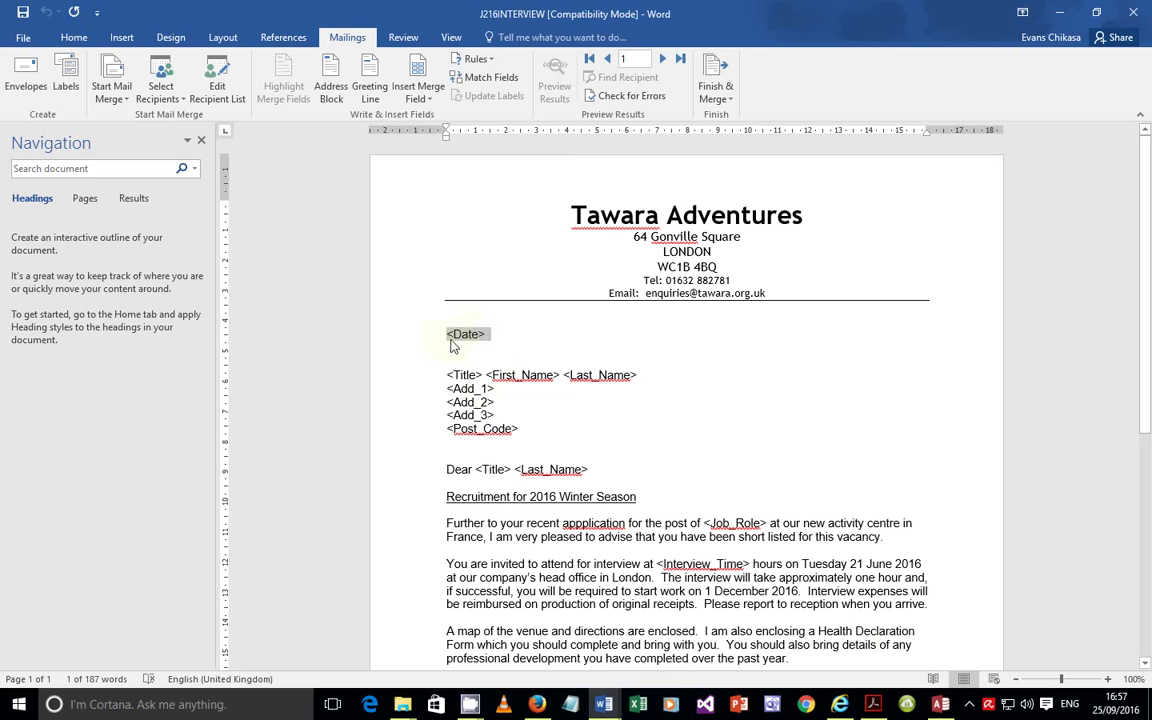
click(450, 344)
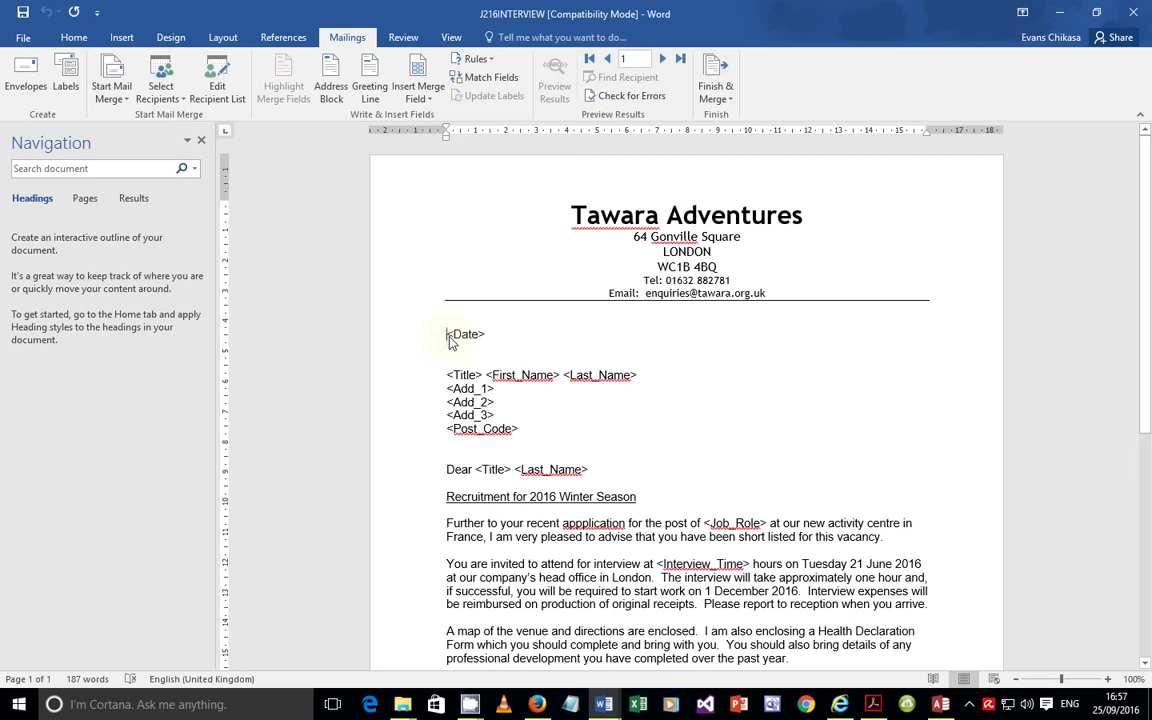
click(450, 344)
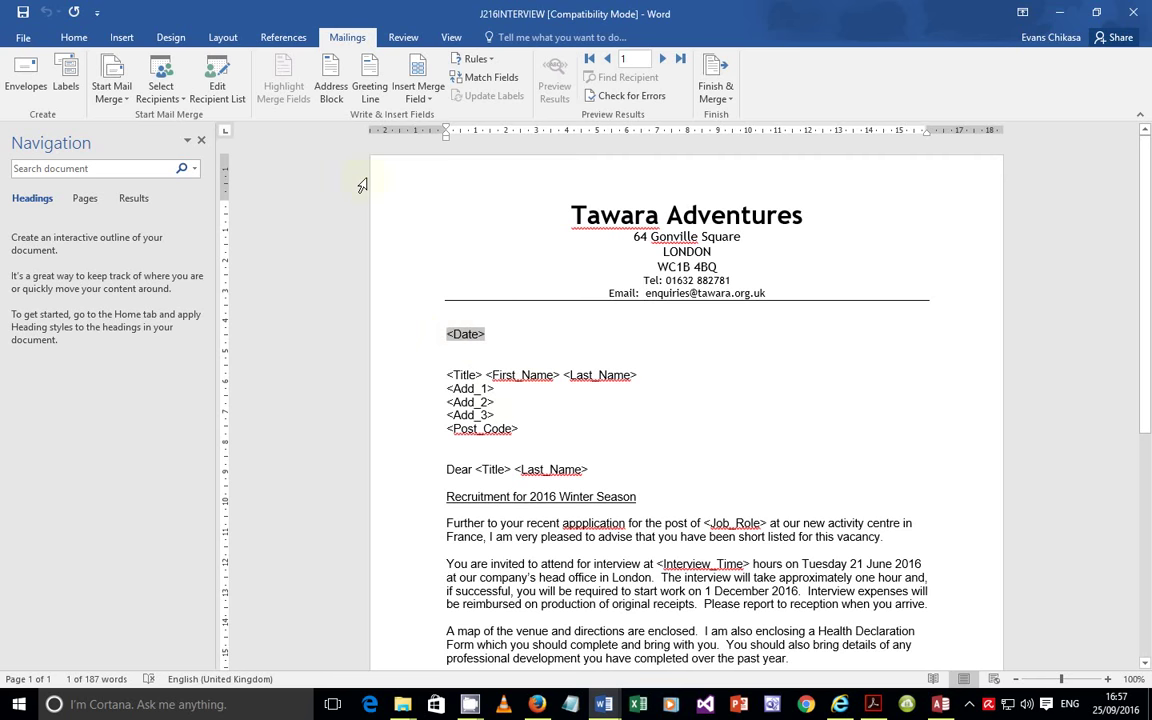
click(118, 38)
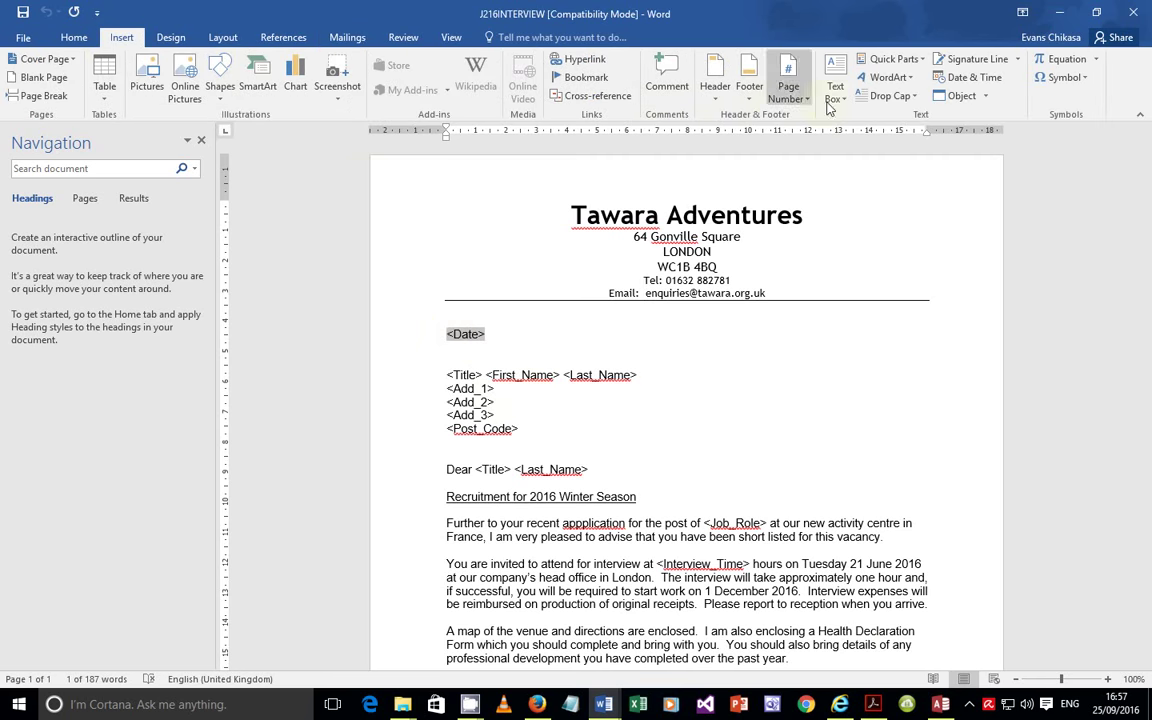
Insert a Date field formatted dd MMMM yyyy (25 September 2016) in place of <Date>.
click(918, 59)
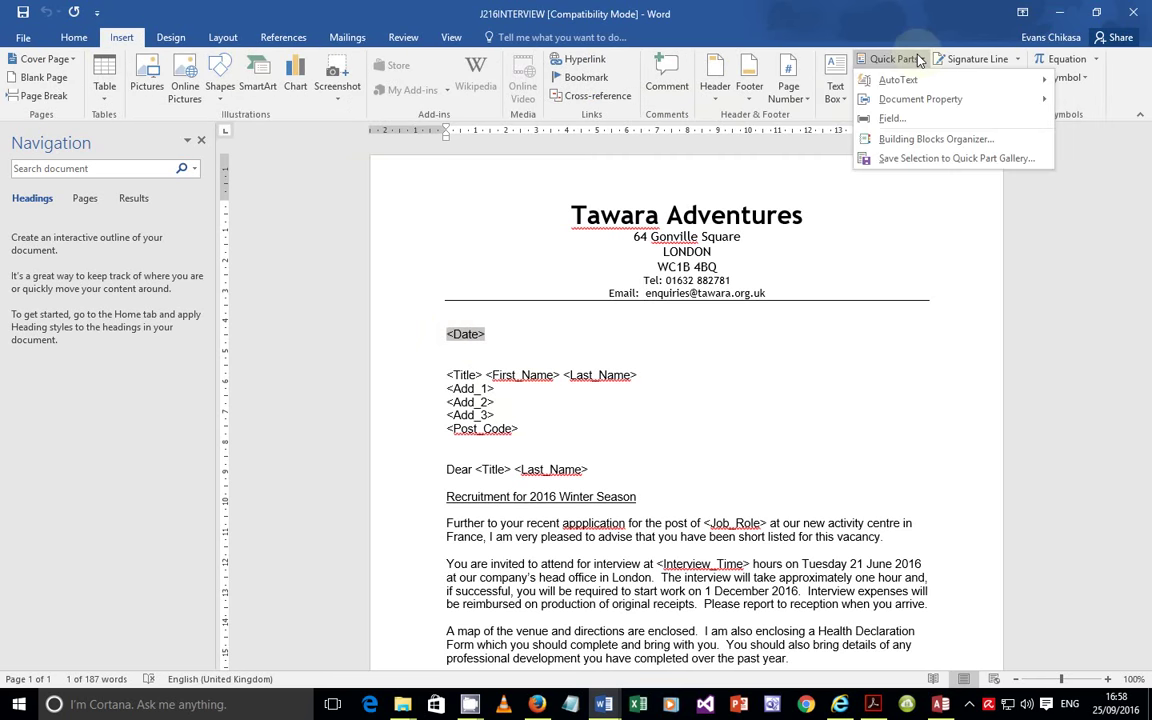
click(892, 118)
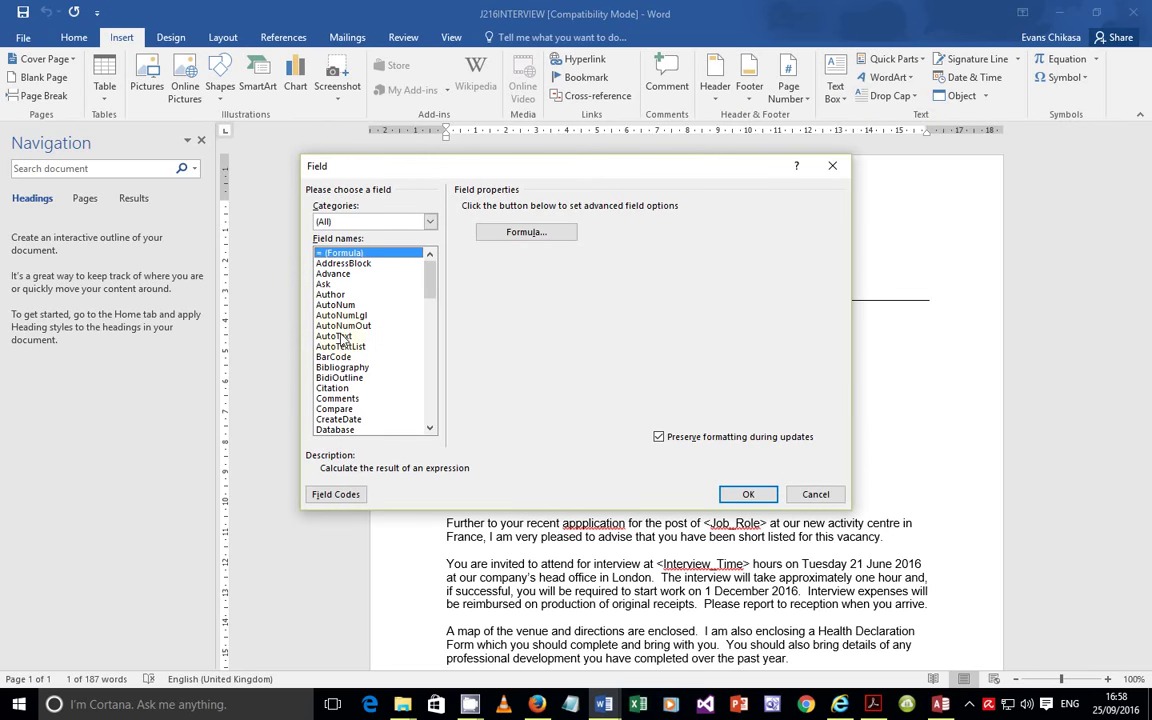
scroll(358, 400, down, 3)
click(326, 377)
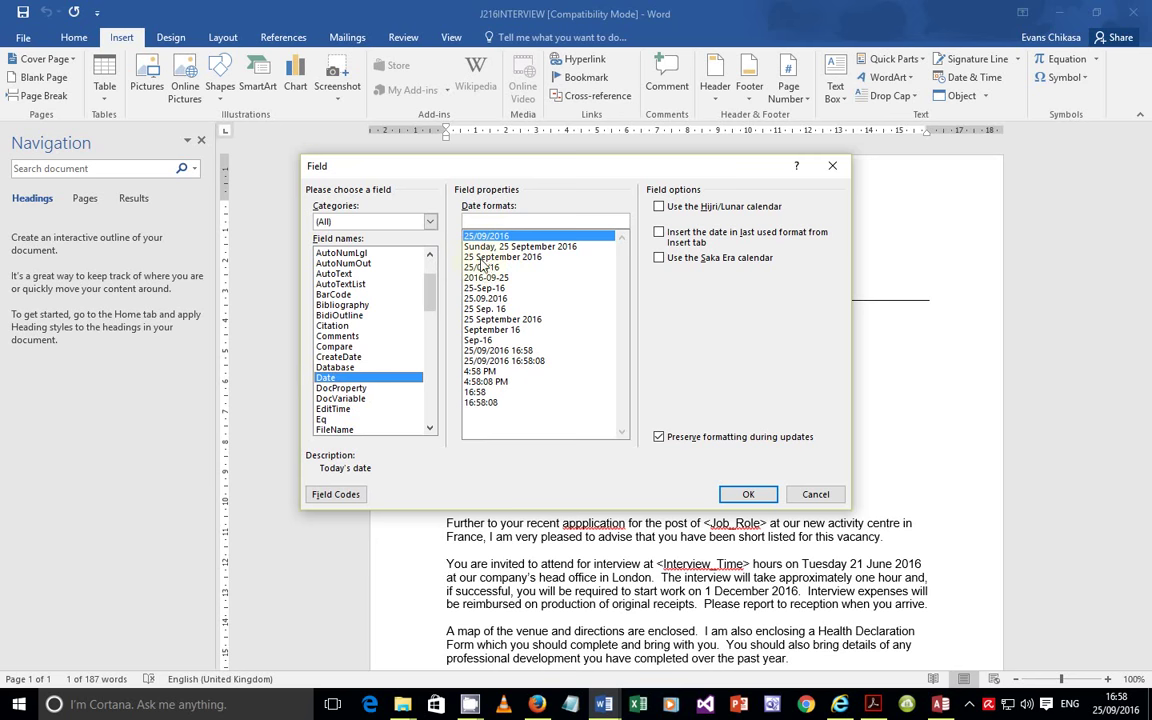
click(530, 258)
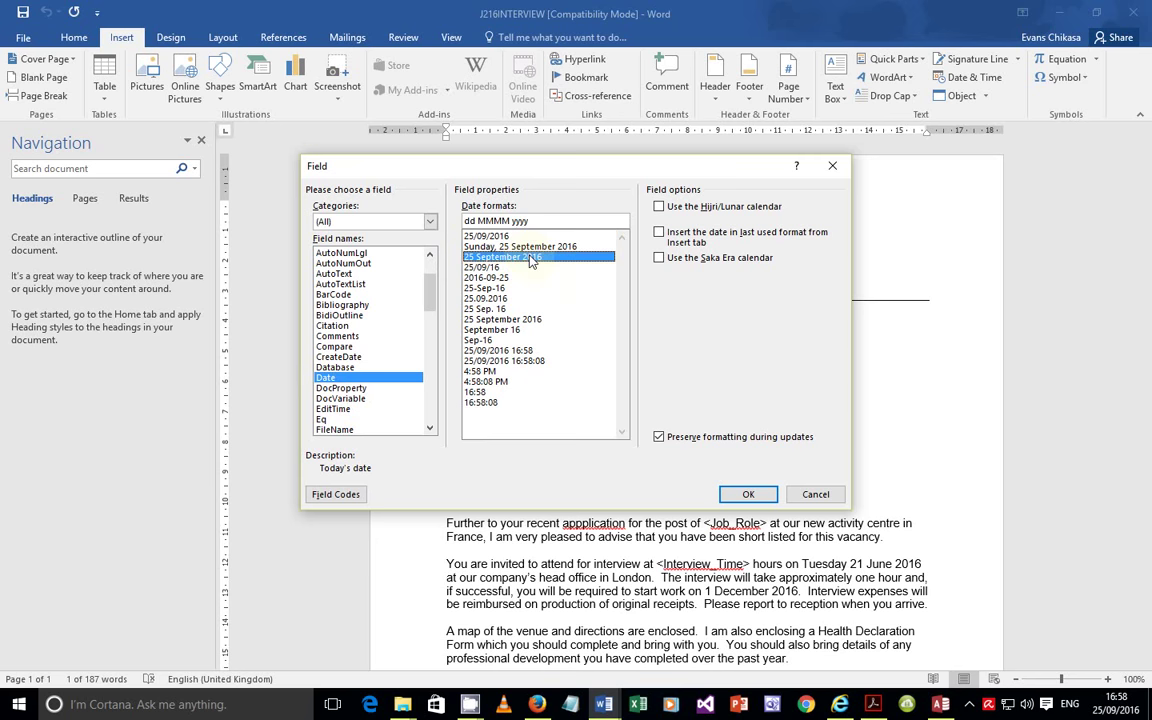
click(755, 495)
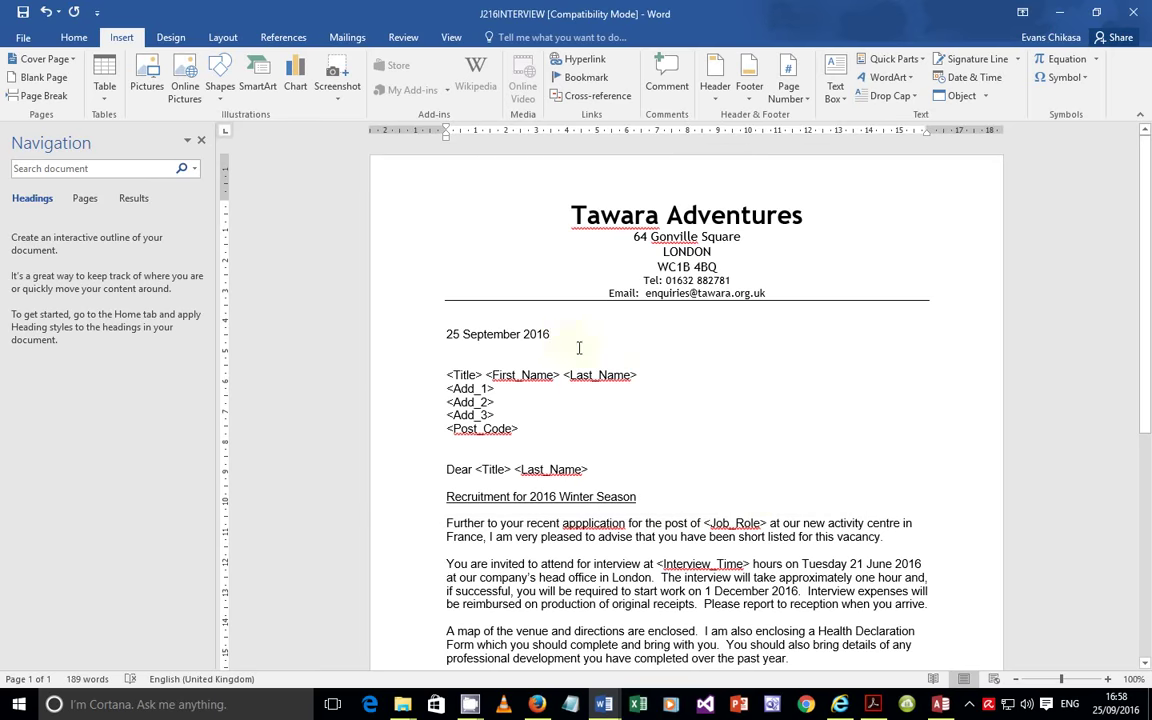
Highlight the merge field, Candidate Name and chevron-replacement instructions, then return to J216INTERVIEW.
click(873, 704)
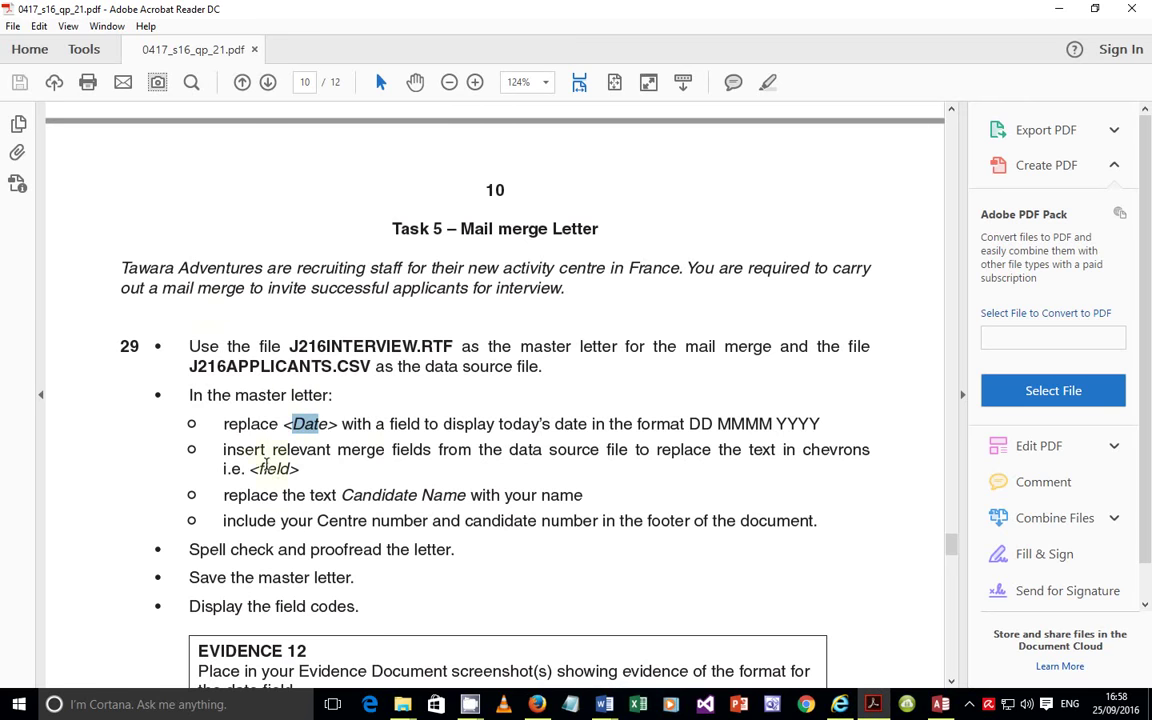
drag(248, 468, 417, 496)
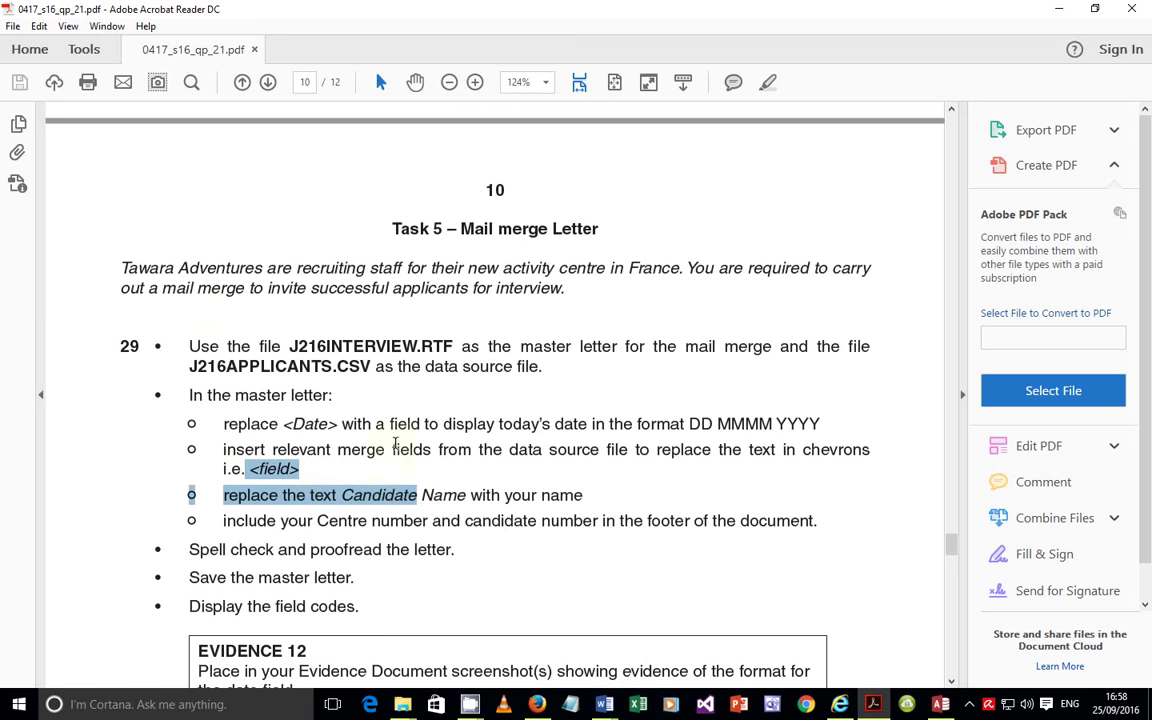
drag(438, 450, 811, 476)
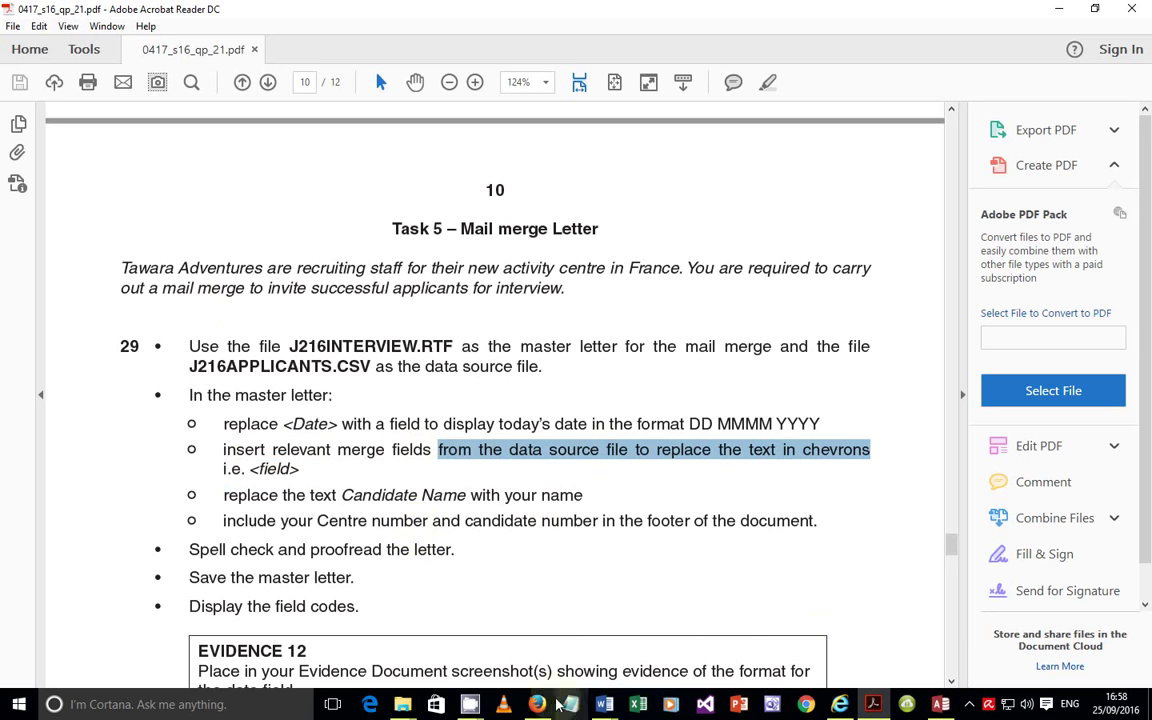
mouse_move(603, 710)
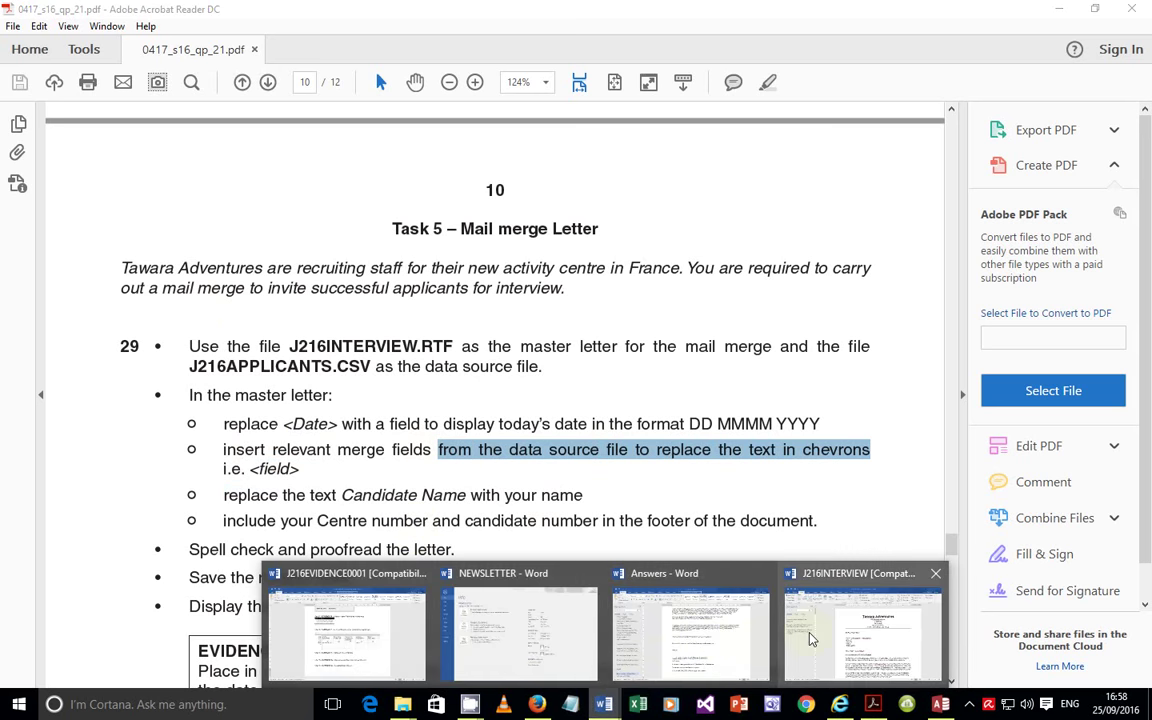
click(722, 570)
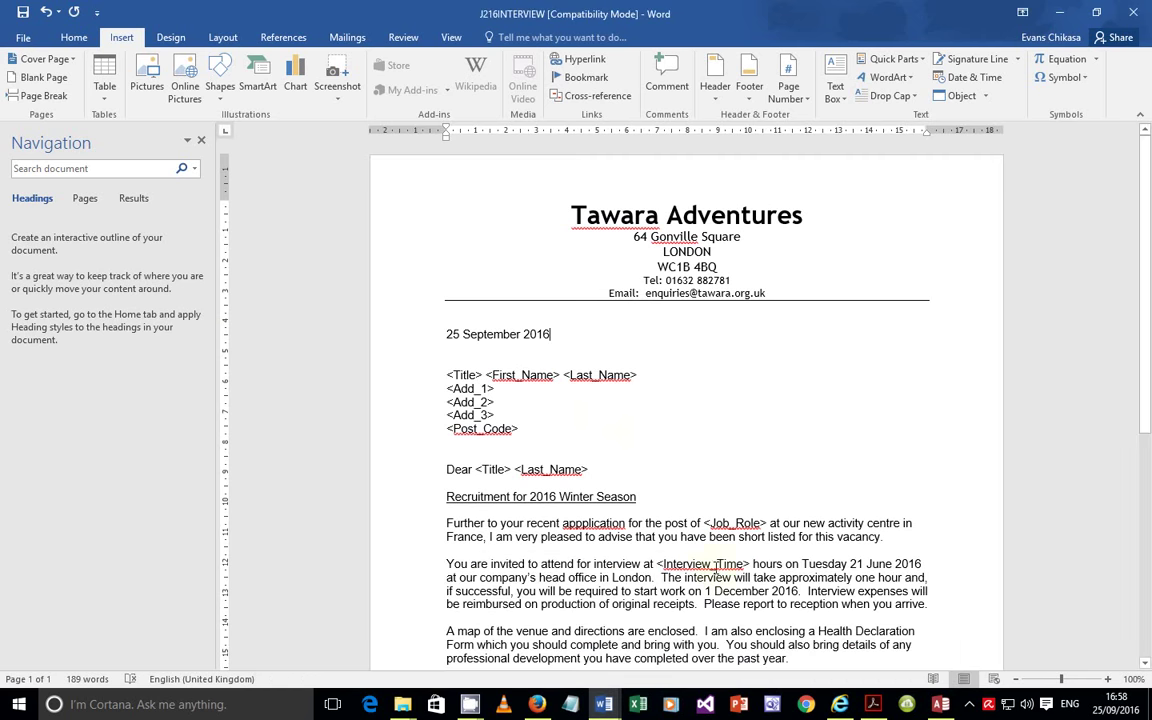
Replace the <Title>, <First_Name> and <Last_Name> placeholders with their matching merge fields.
double_click(477, 374)
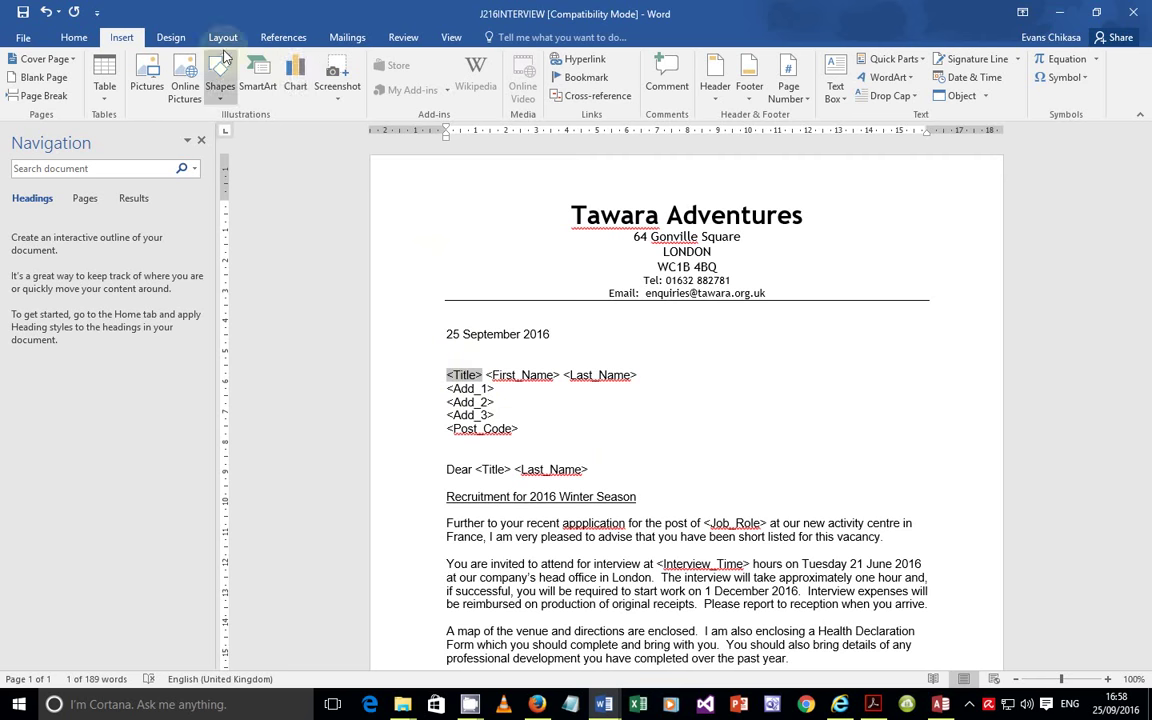
click(350, 39)
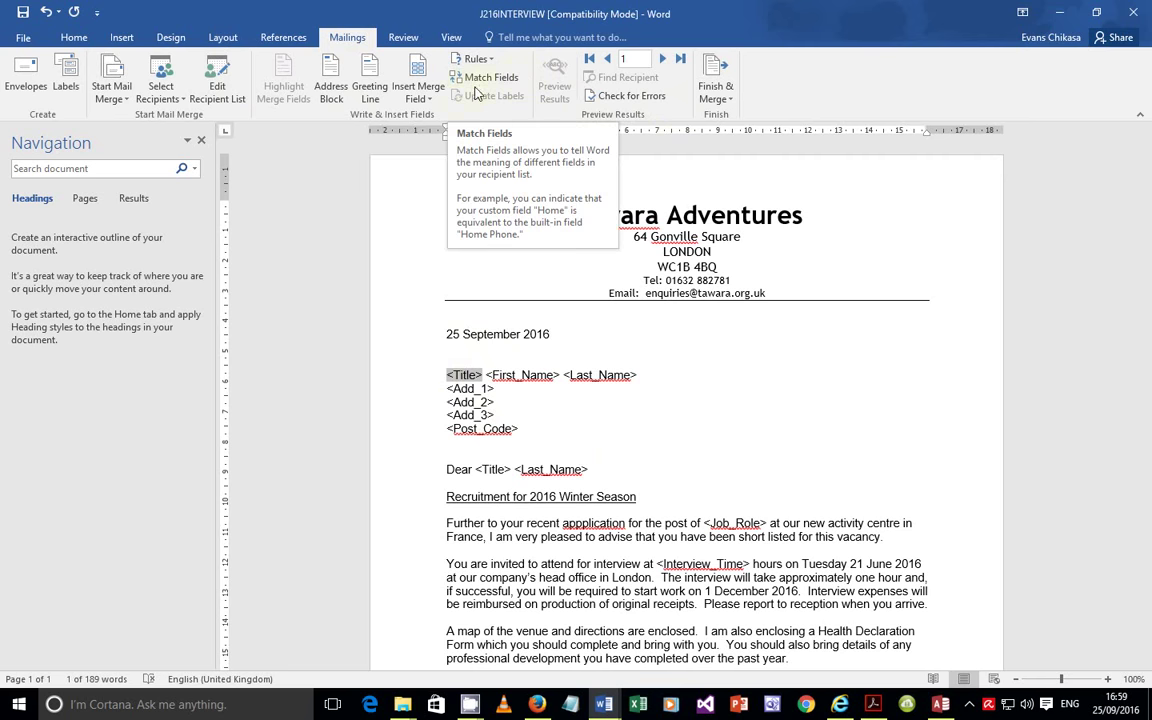
click(419, 101)
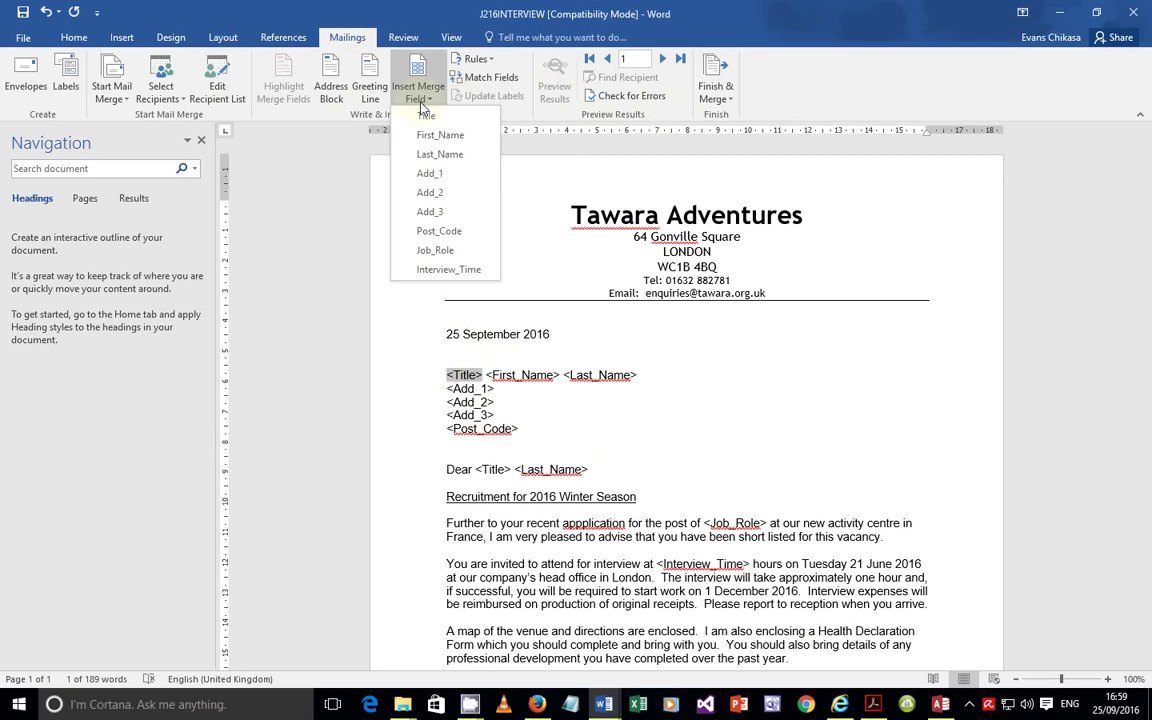
click(434, 116)
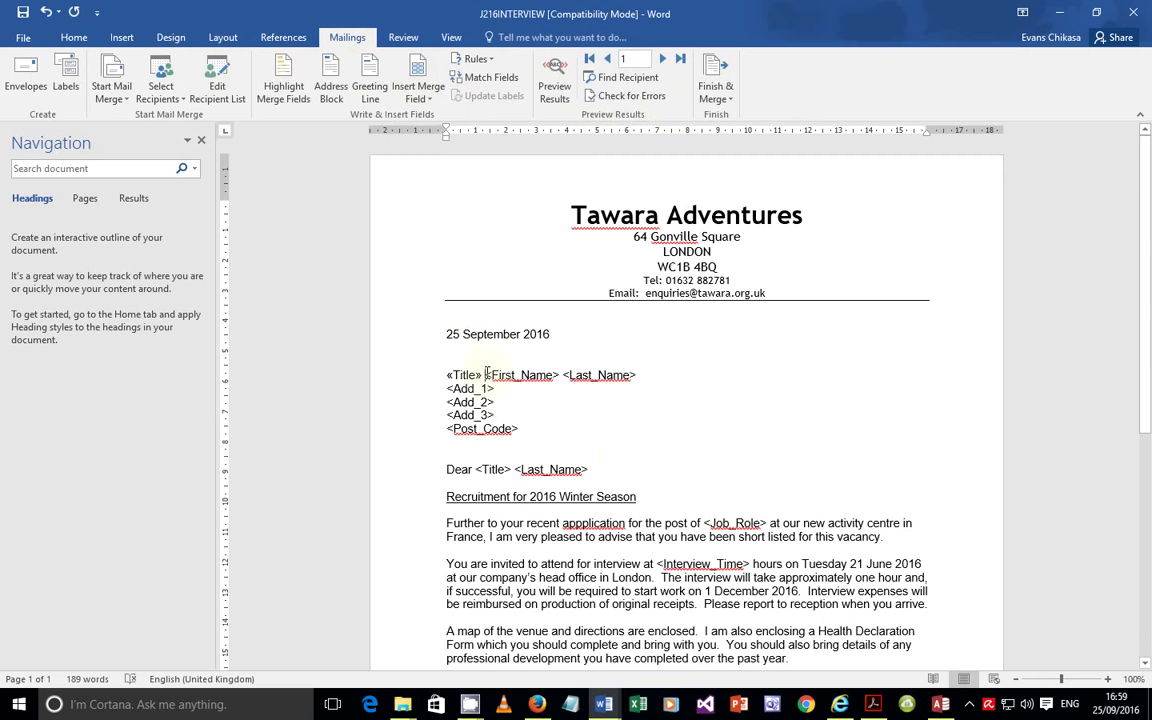
drag(486, 375, 487, 375)
key(shift+Right)
key(shift+Right)
key(shift+Right)
key(shift+Right)
key(shift+Right)
key(shift+Right)
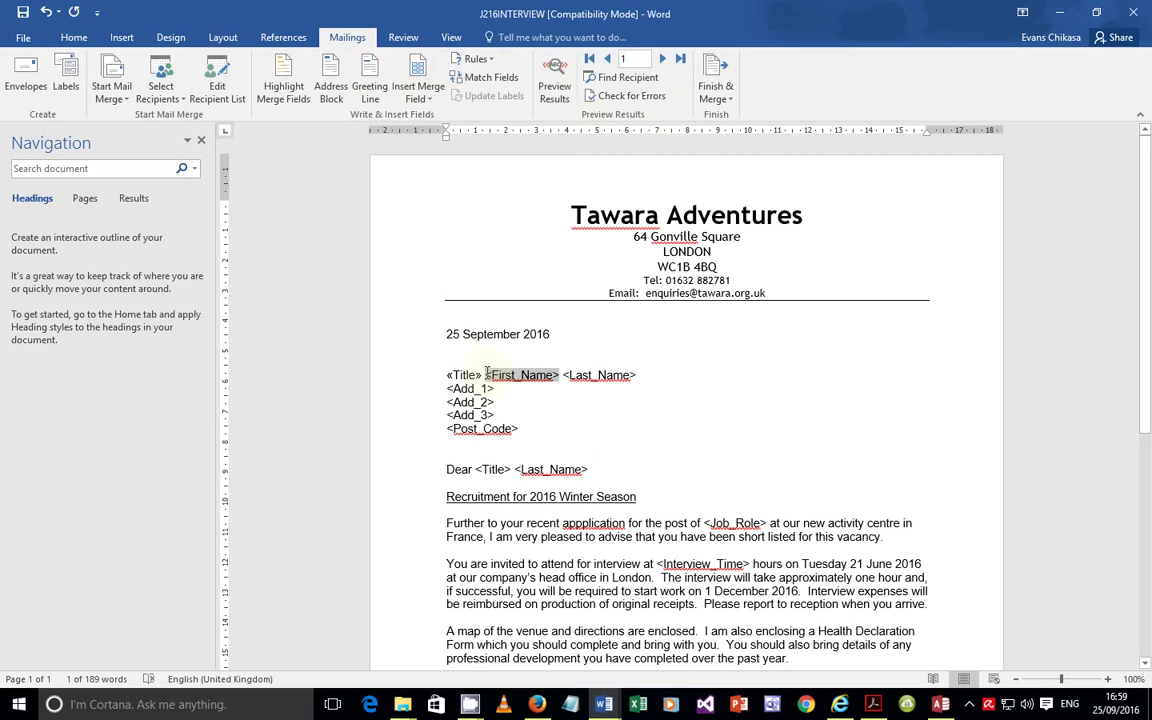
click(433, 100)
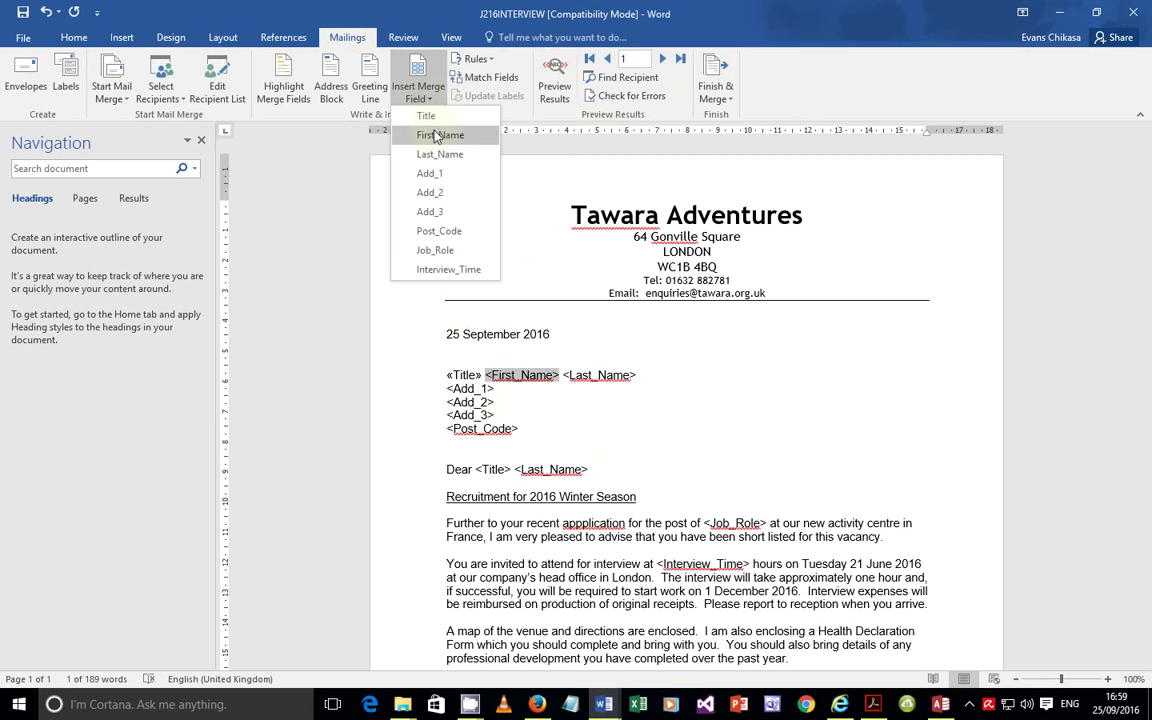
click(436, 136)
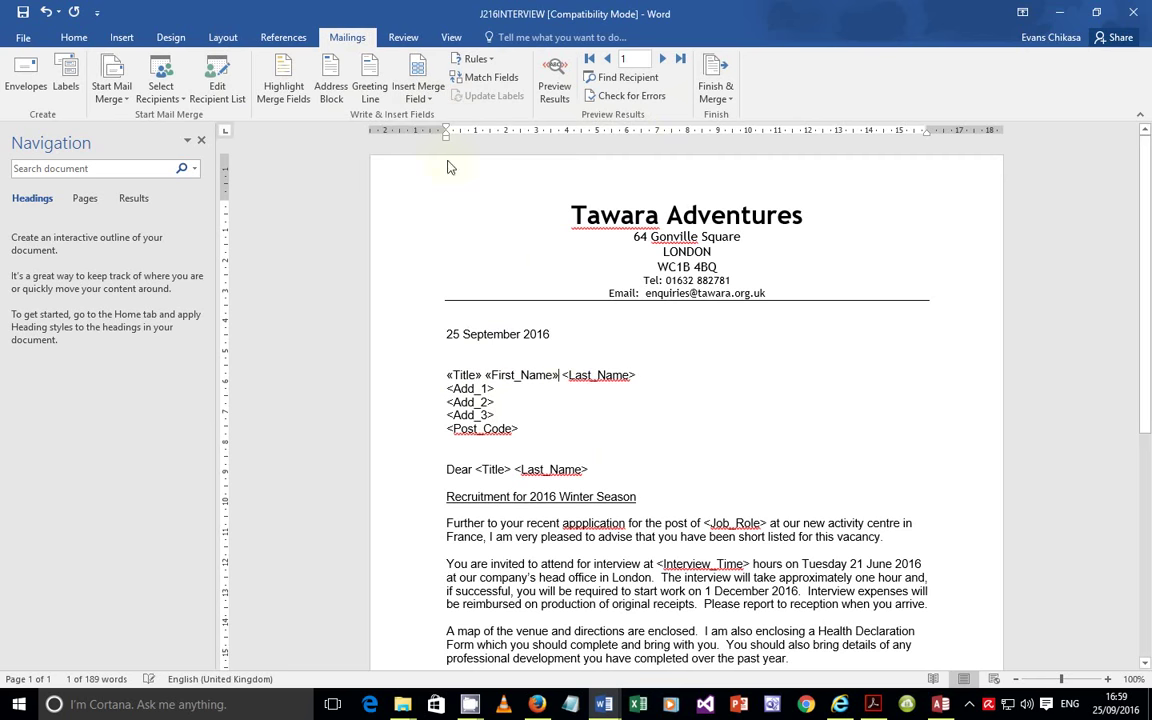
double_click(567, 387)
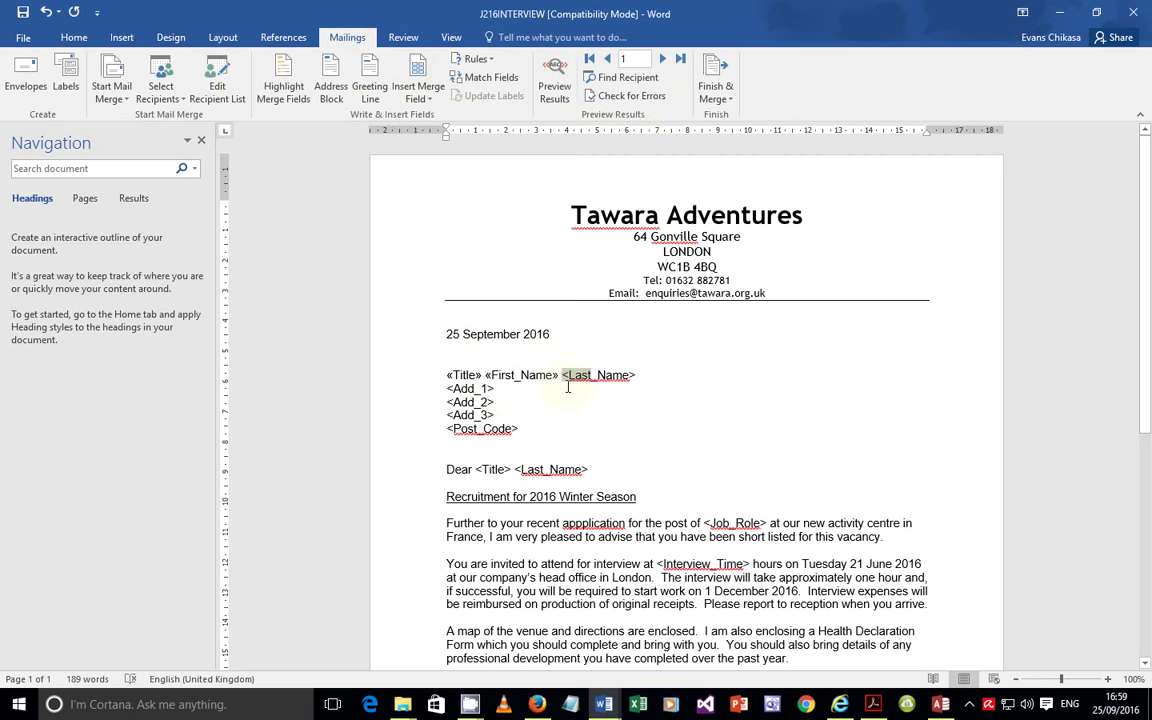
key(shift+Right)
key(shift+Right)
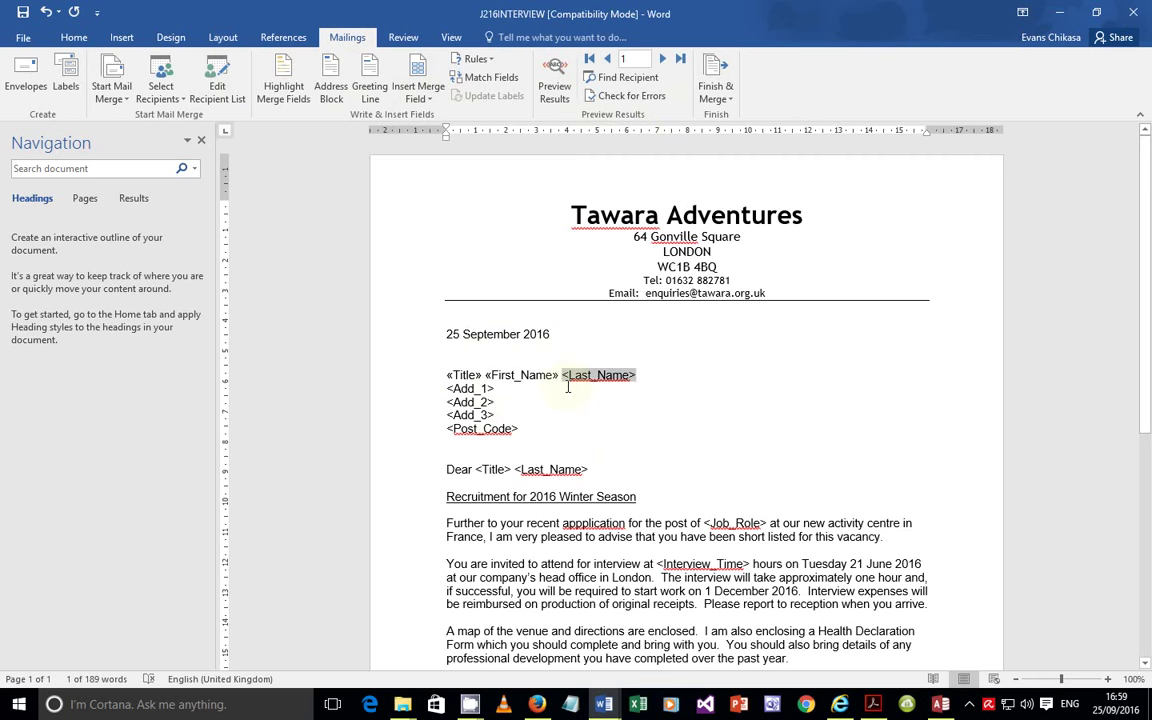
click(425, 95)
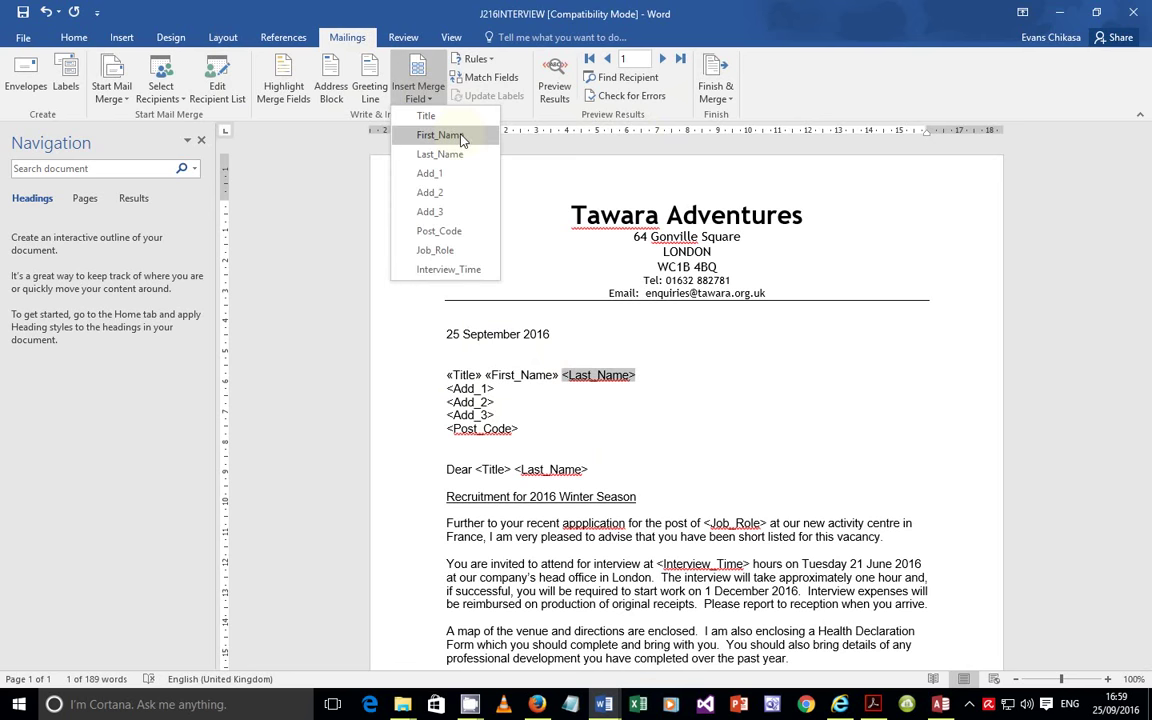
click(448, 154)
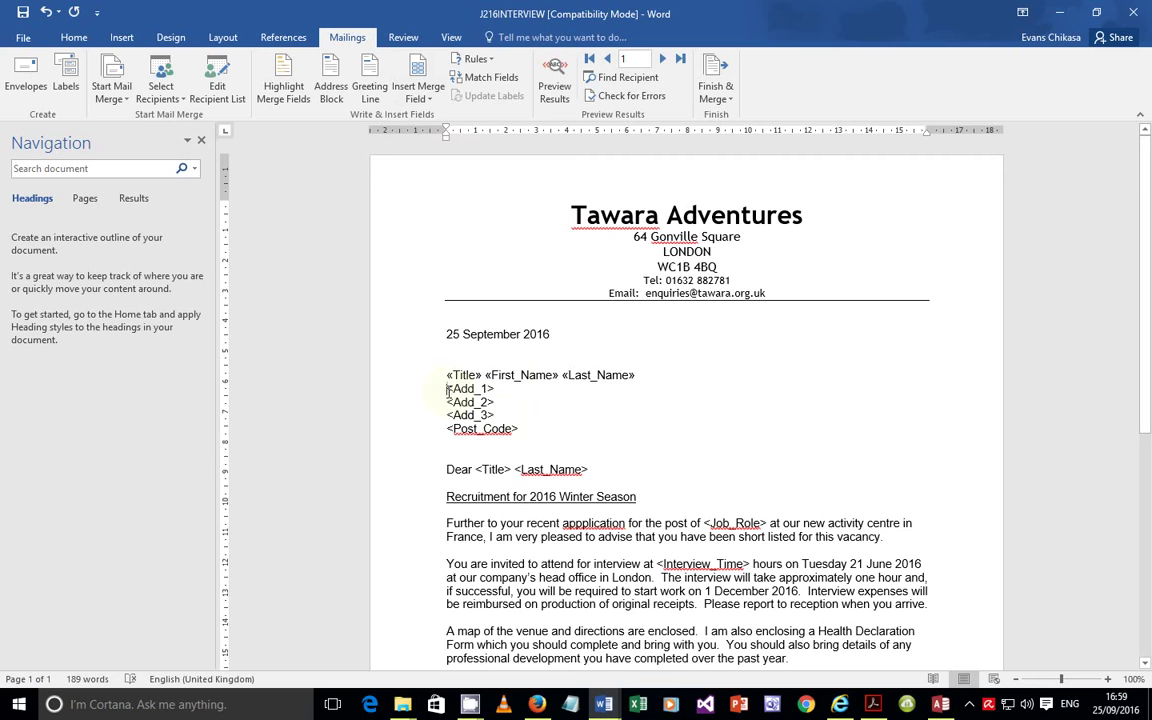
Replace the <Add_1> and <Add_2> address lines with the Add_1 and Add_2 merge fields.
key(shift+Right)
key(shift+Right)
key(shift+Right)
key(shift+Right)
key(shift+Right)
key(shift+Right)
key(shift+Right)
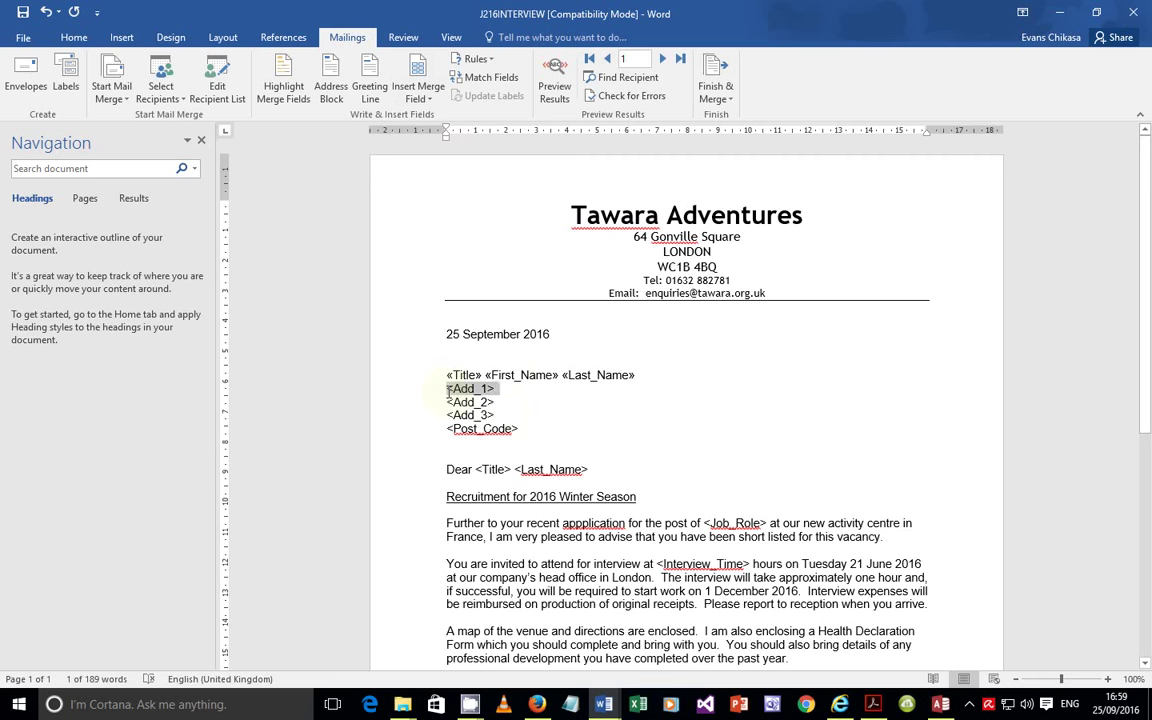
click(417, 88)
click(440, 174)
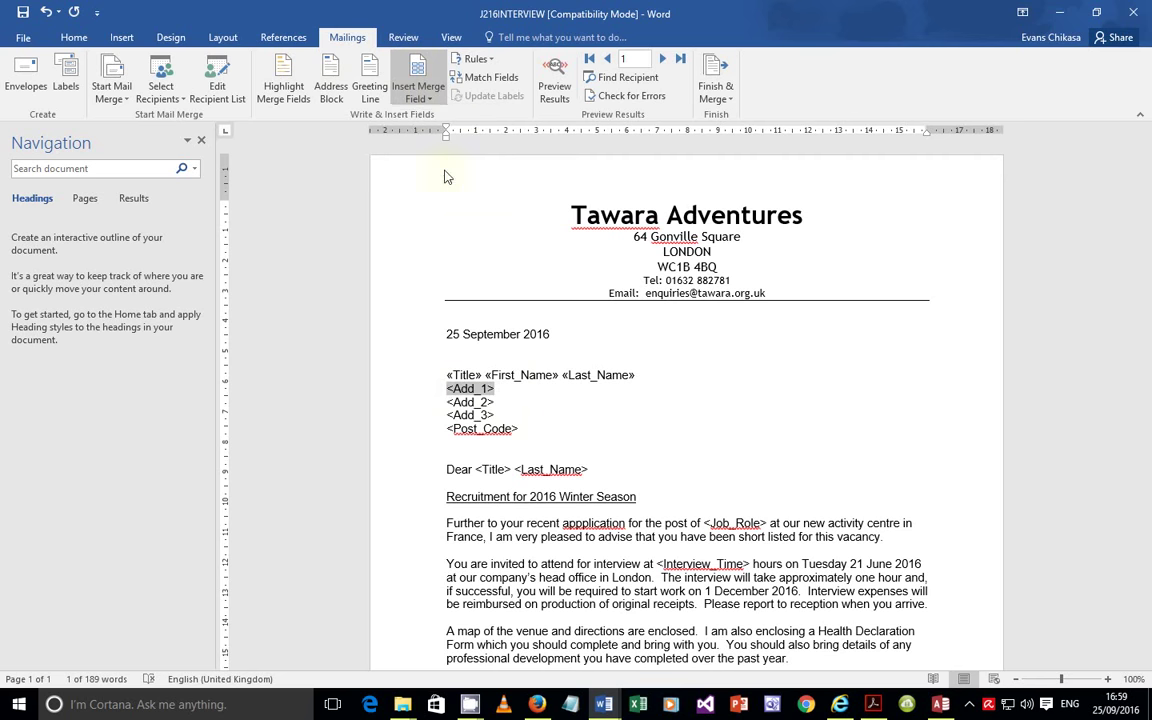
key(shift+Home)
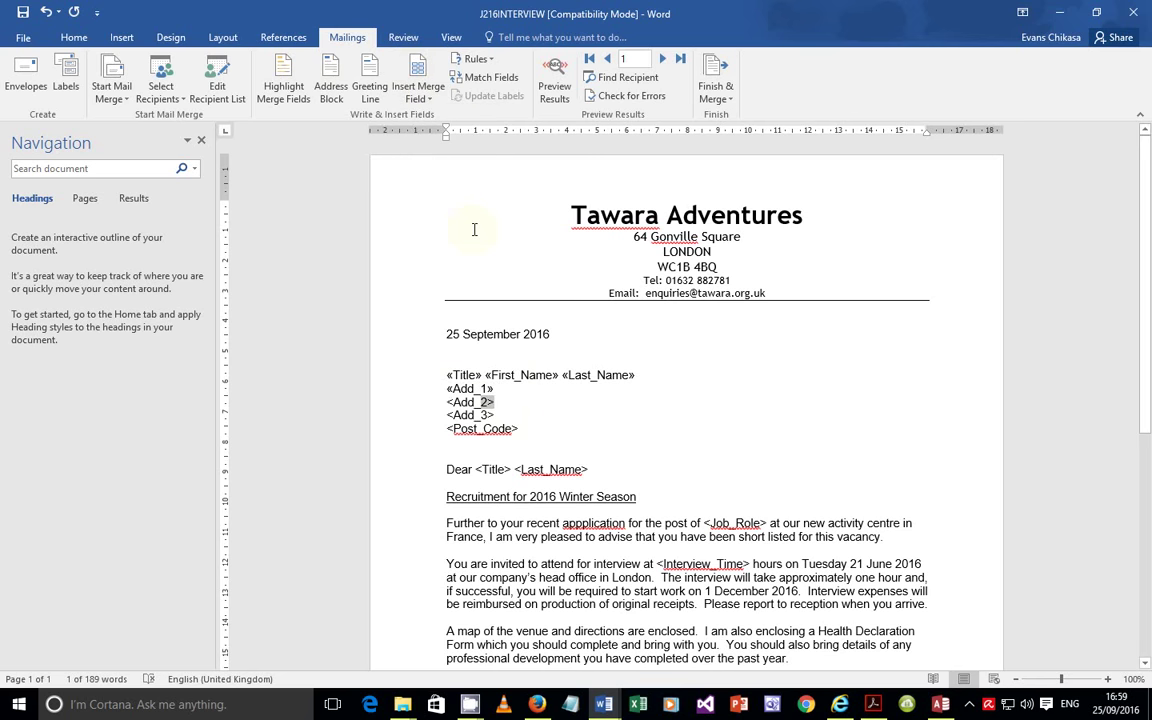
key(shift+Left)
key(shift+Left)
key(shift+Left)
key(Home)
key(shift+Right)
key(shift+Right)
key(shift+Right)
key(shift+Right)
key(shift+Right)
key(shift+Right)
key(shift+Right)
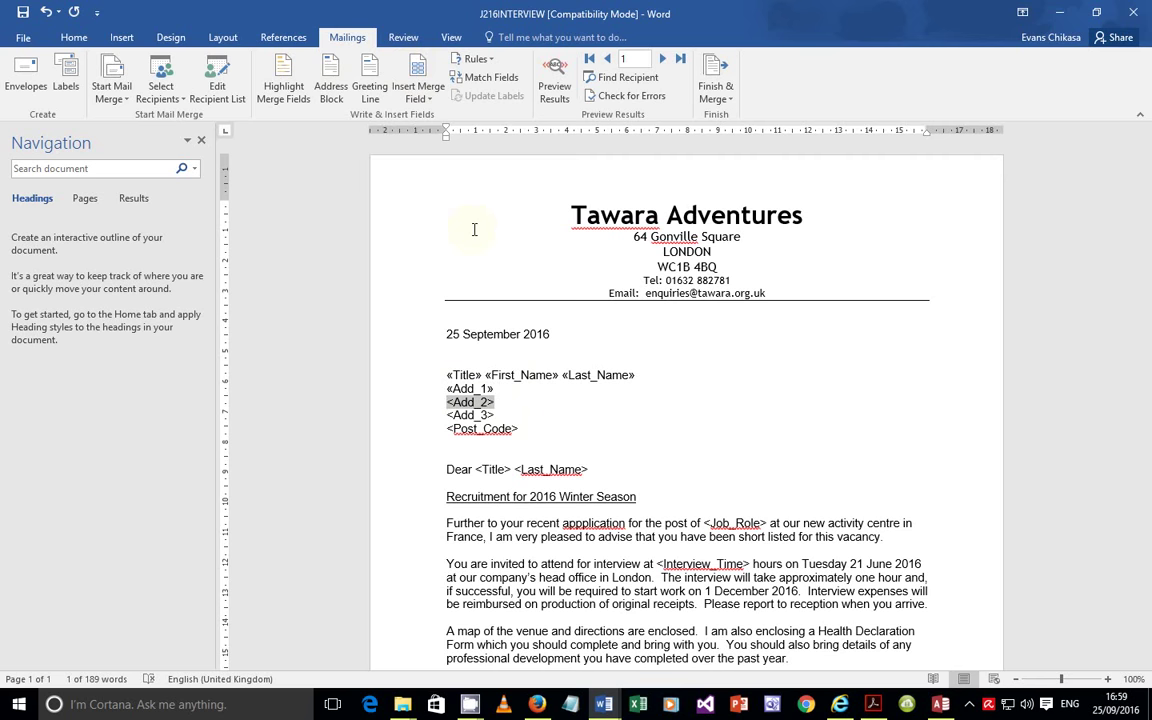
click(418, 94)
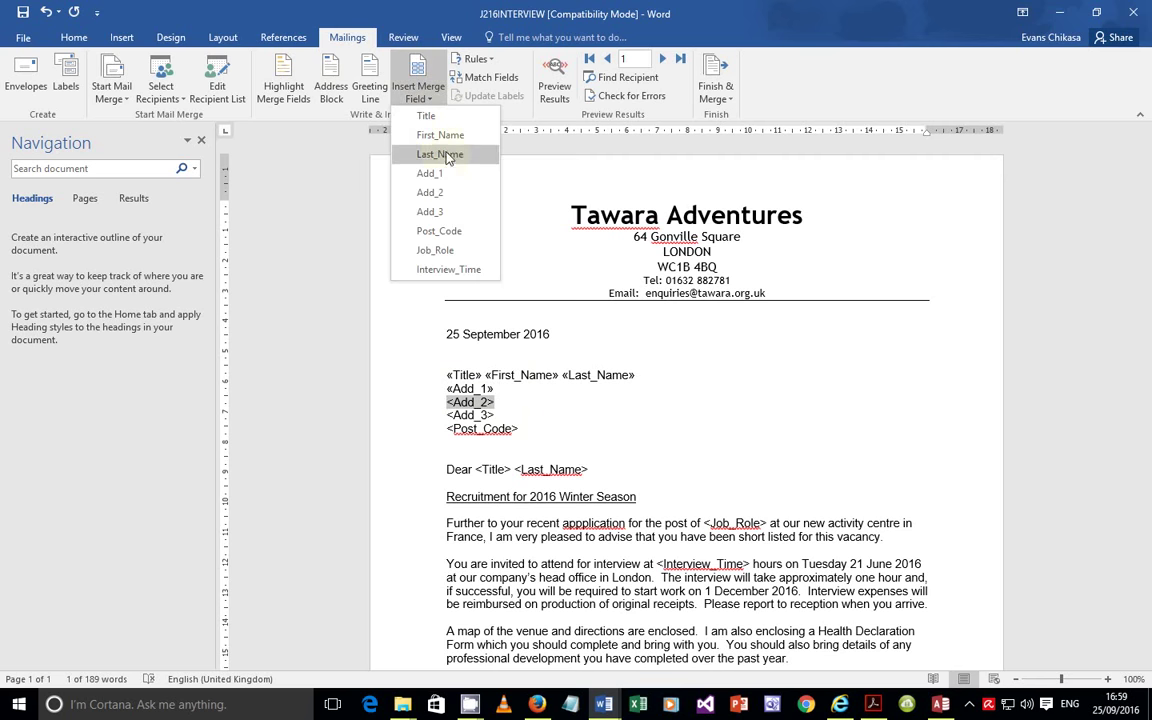
click(431, 192)
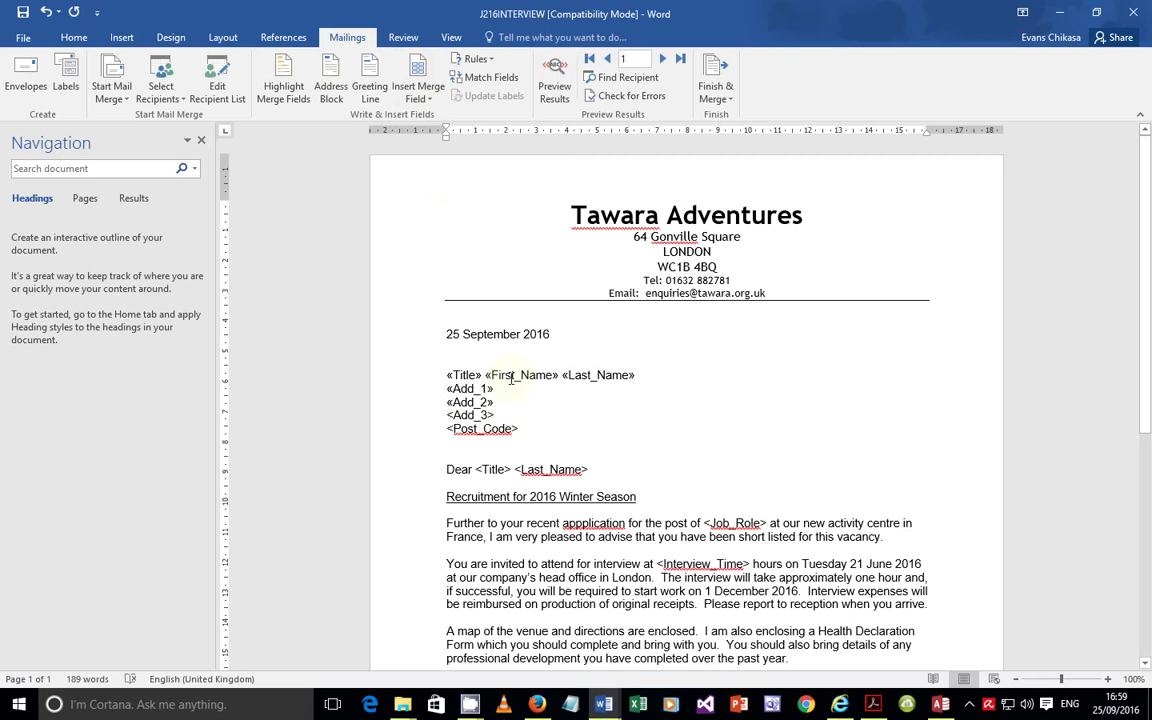
Replace <Add_3> and <Post_Code> with the Add_3 and Post_Code merge fields.
key(shift+Right)
key(shift+Right)
key(shift+Right)
key(shift+Right)
key(shift+Right)
key(shift+Right)
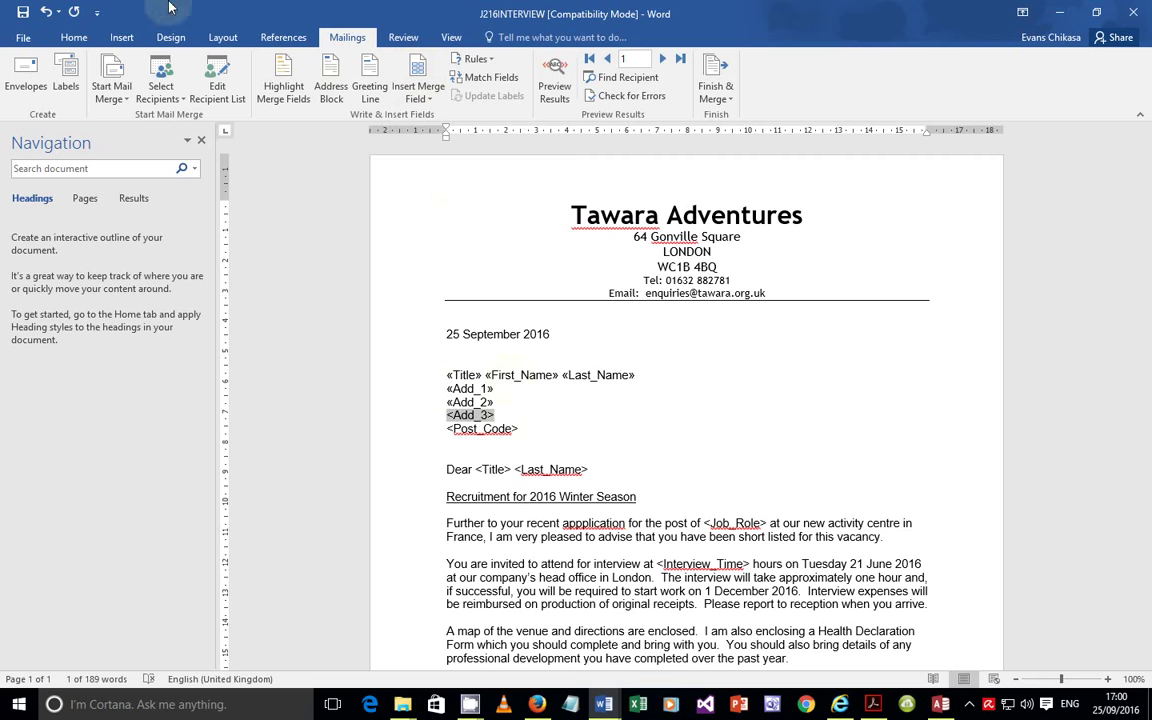
click(422, 99)
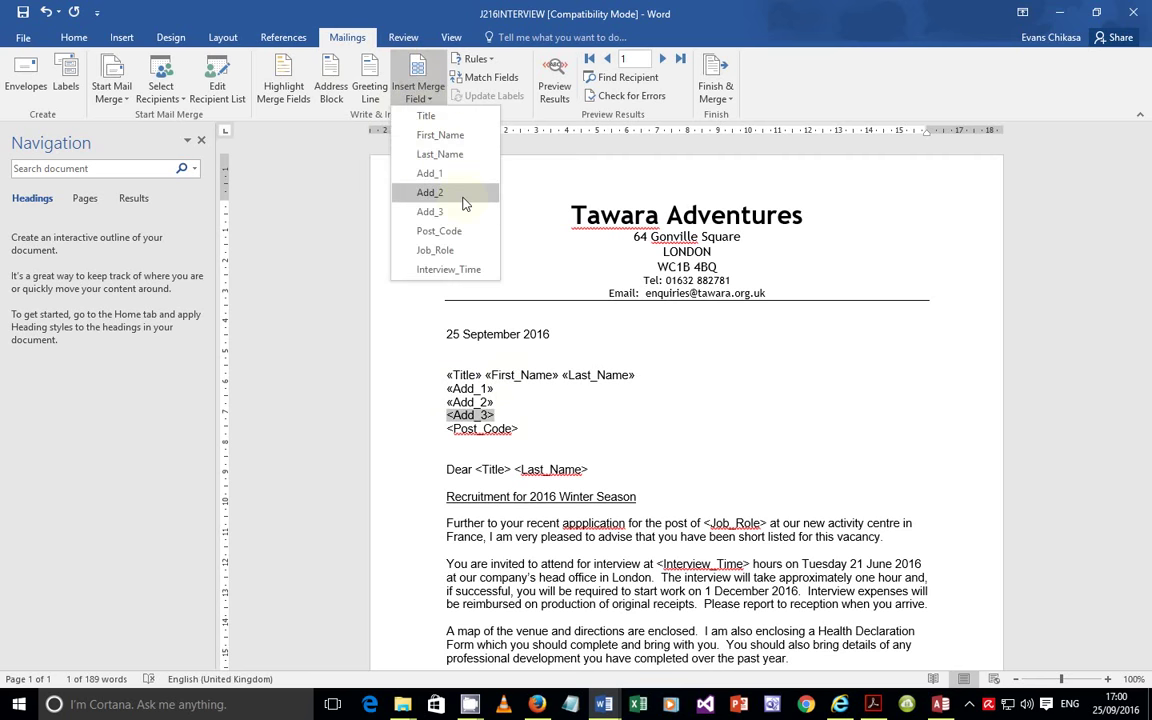
click(430, 207)
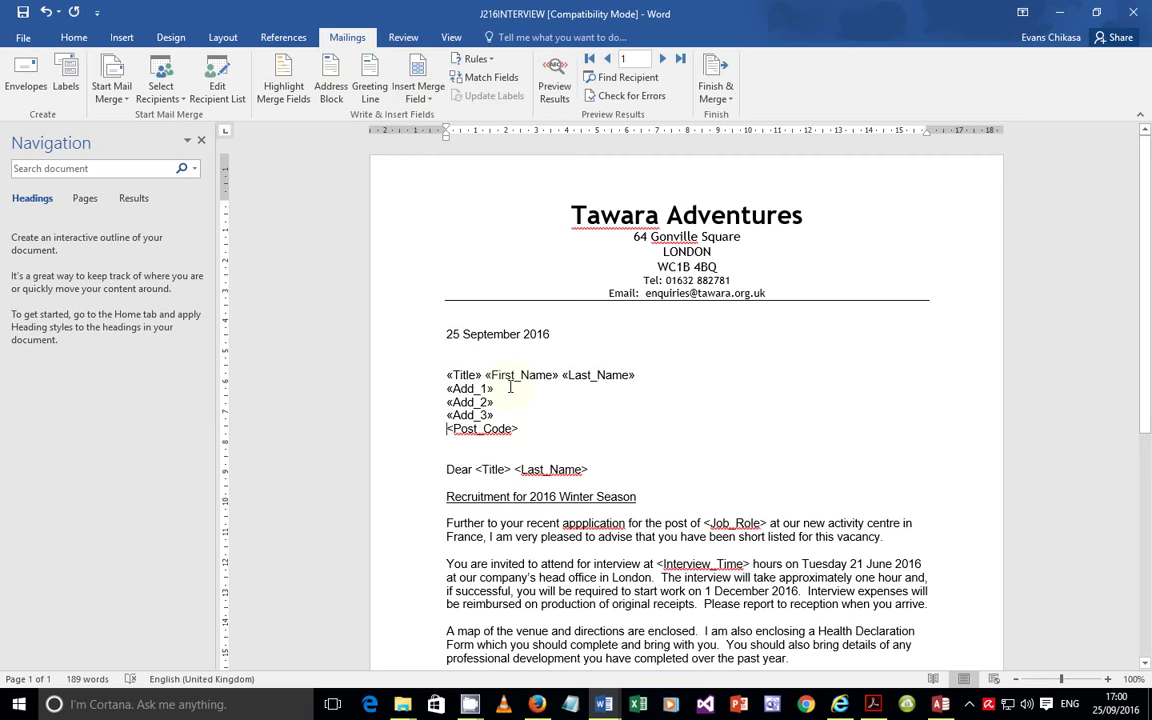
key(shift+Right)
key(shift+Right)
key(shift+Right)
key(shift+Right)
key(shift+Right)
key(shift+Right)
key(shift+Right)
key(shift+Right)
key(shift+Right)
key(shift+Right)
key(shift+Right)
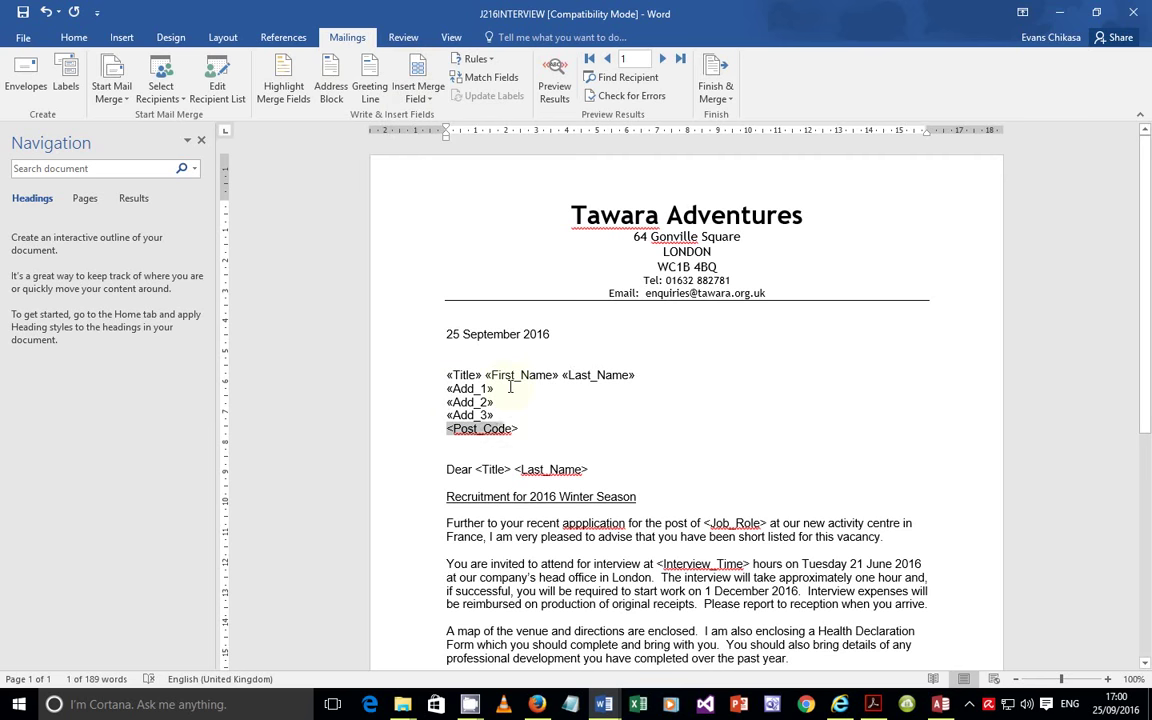
key(shift+Right)
click(405, 93)
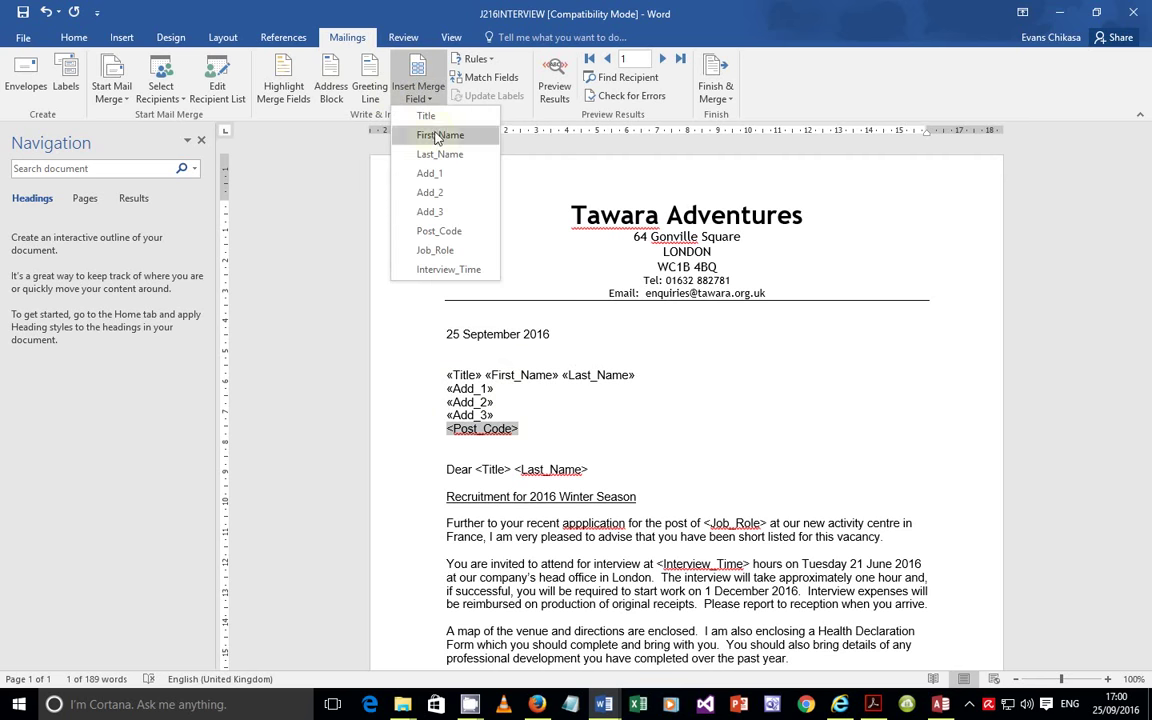
click(456, 232)
scroll(483, 408, down, 2)
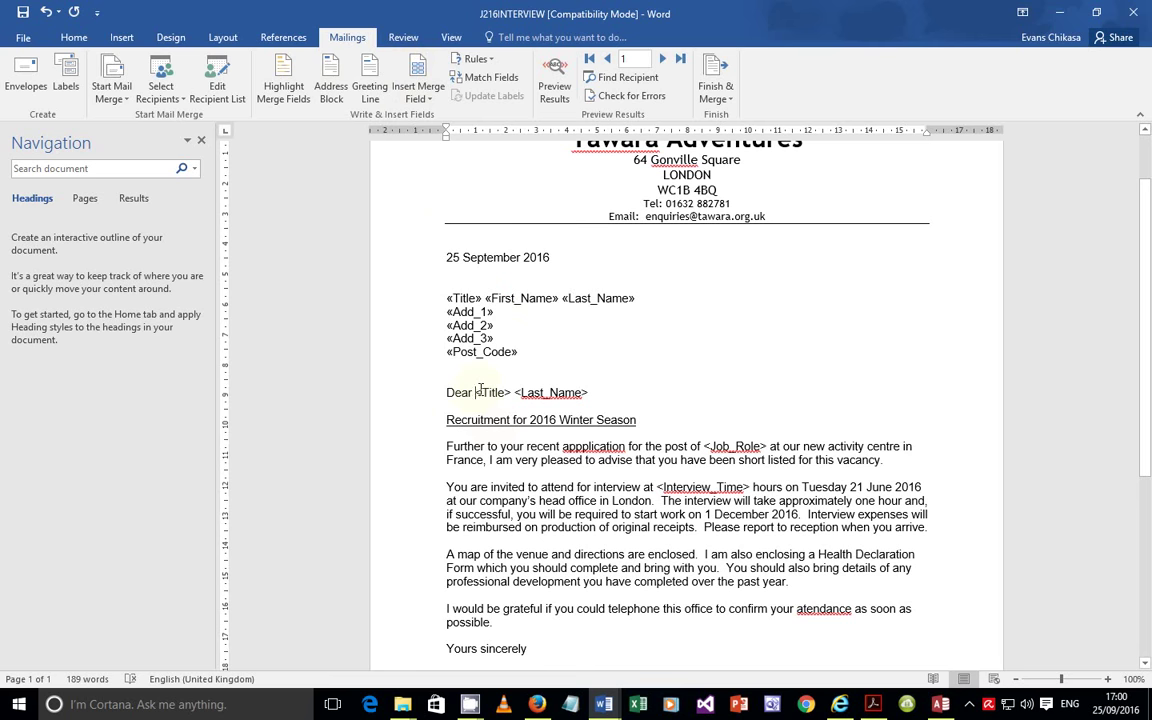
Turn the greeting's <Title> <Last_Name> into the «Title» «Last_Name» merge fields.
double_click(481, 392)
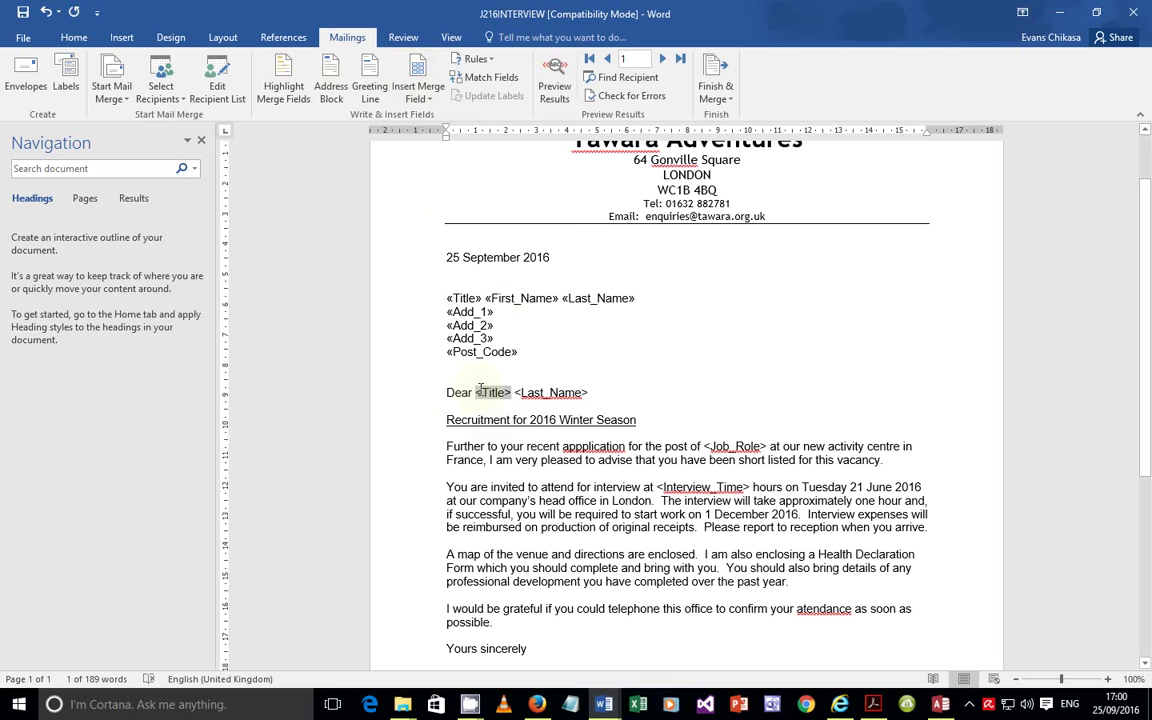
click(420, 97)
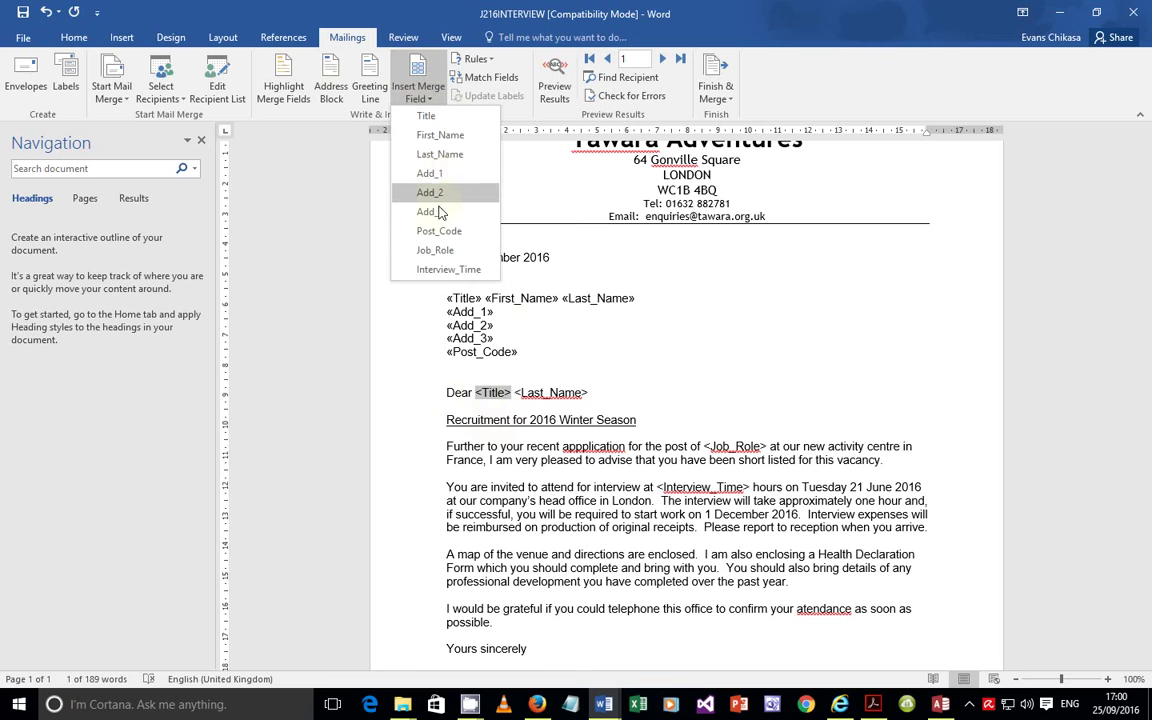
click(398, 115)
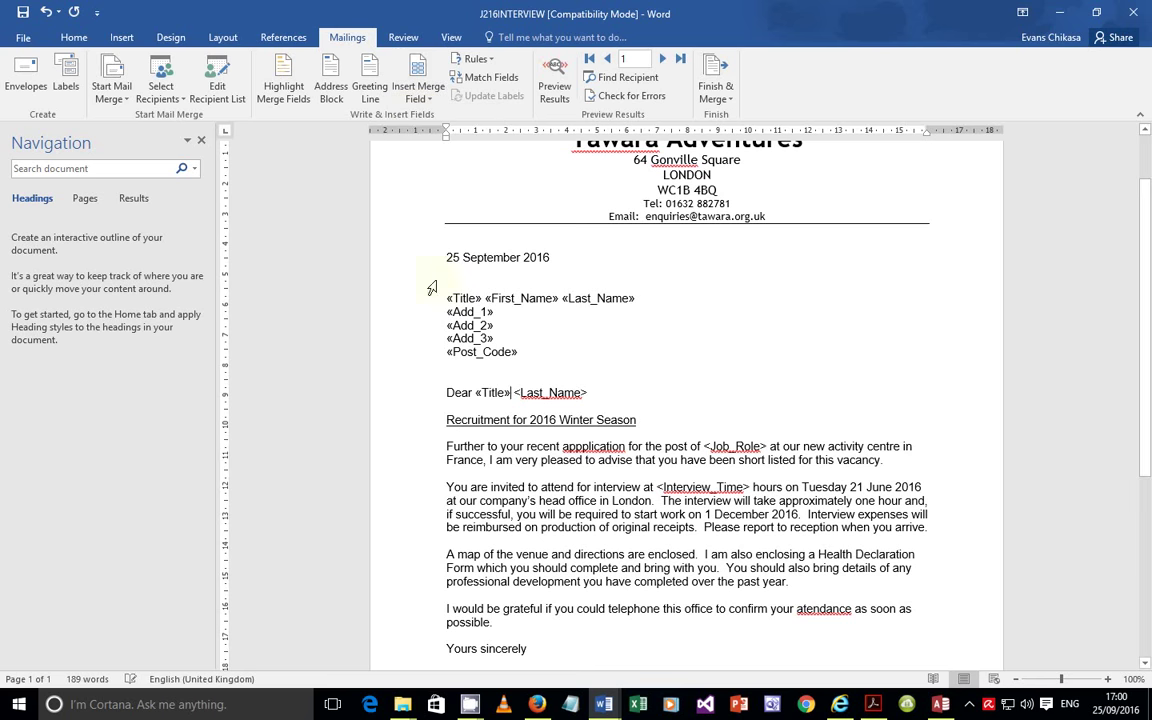
key(shift+Right)
key(shift+Right)
key(shift+Right)
key(shift+Right)
key(shift+Right)
key(shift+Right)
key(shift+Right)
key(shift+Right)
key(shift+Right)
key(shift+Right)
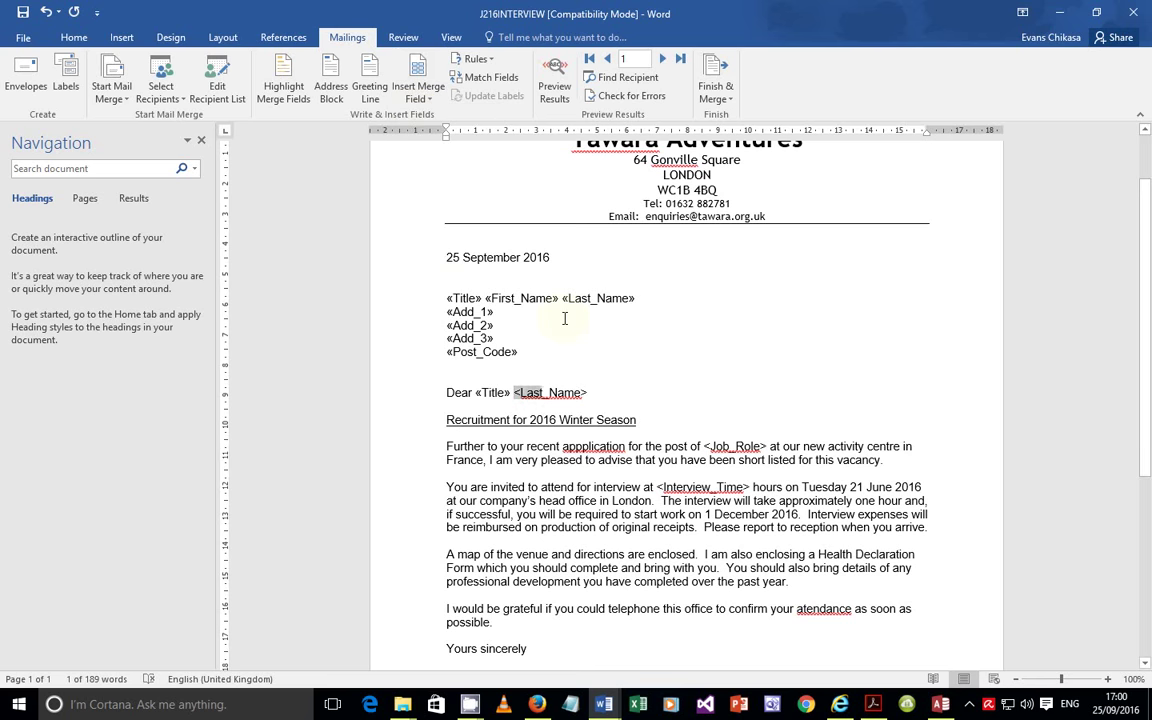
click(427, 106)
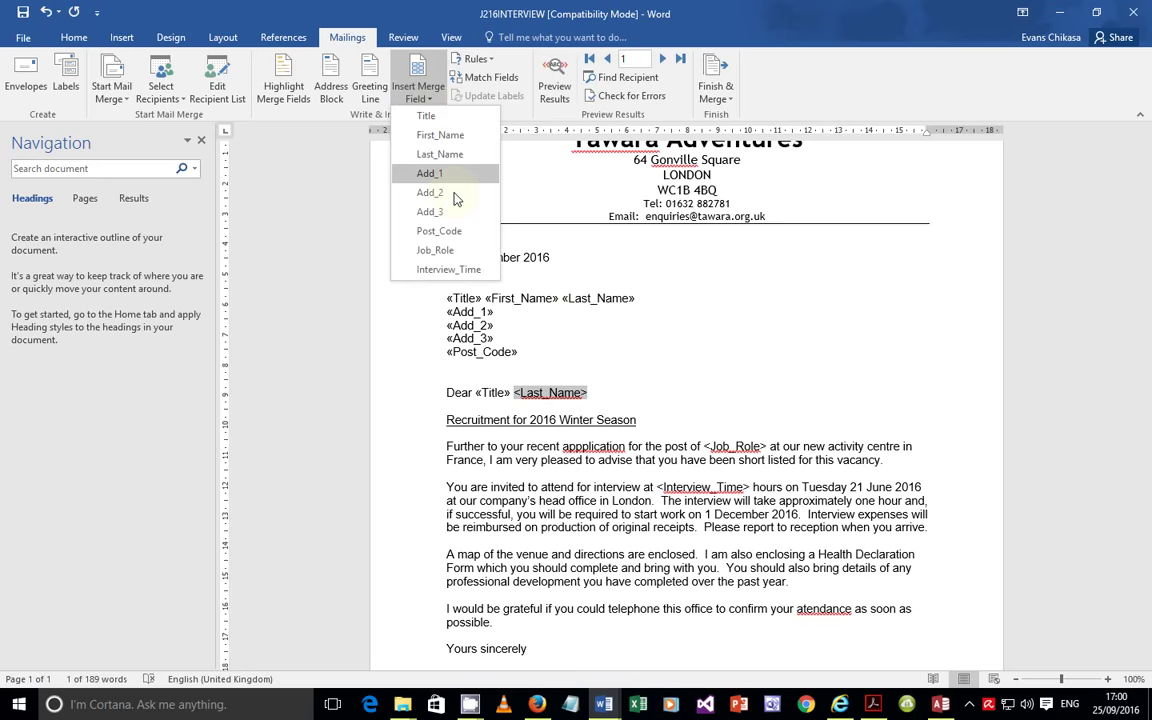
click(437, 154)
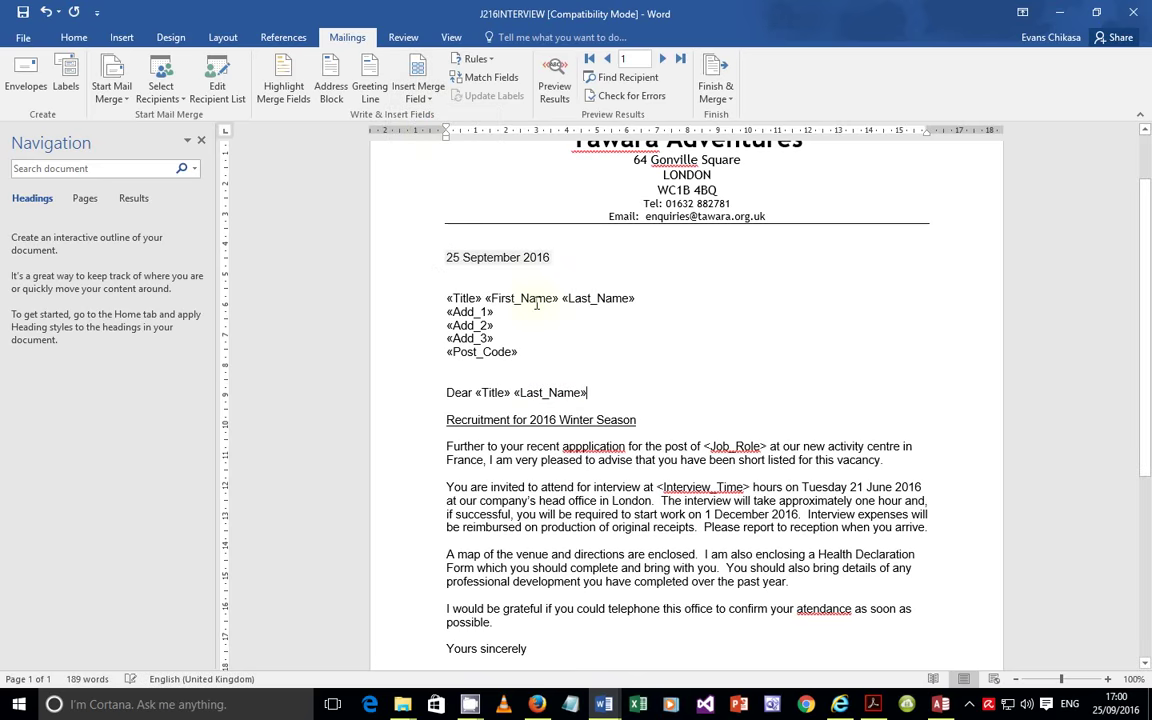
Replace <Job_Role> and <Interview_Time> in the body with the Job_Role and Interview_Time fields.
scroll(583, 343, down, 3)
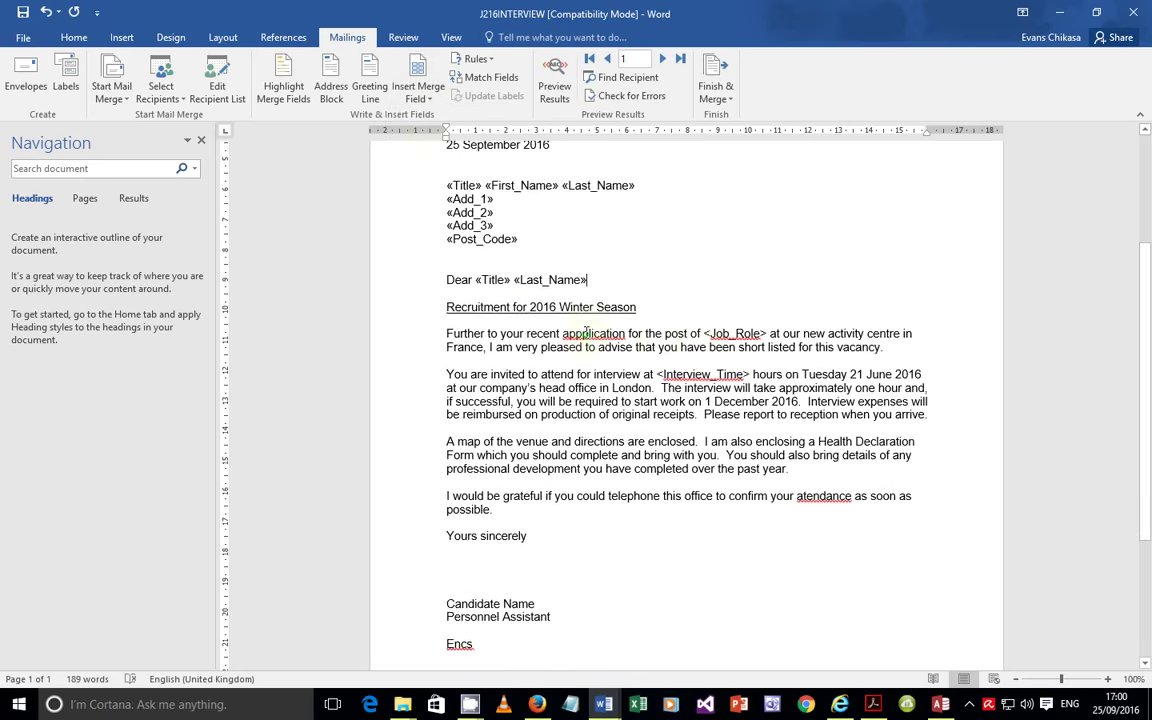
click(703, 331)
key(shift+Right)
key(shift+Right)
key(shift+Right)
key(shift+Right)
key(shift+Right)
key(shift+Right)
key(shift+Right)
key(shift+Right)
key(shift+Right)
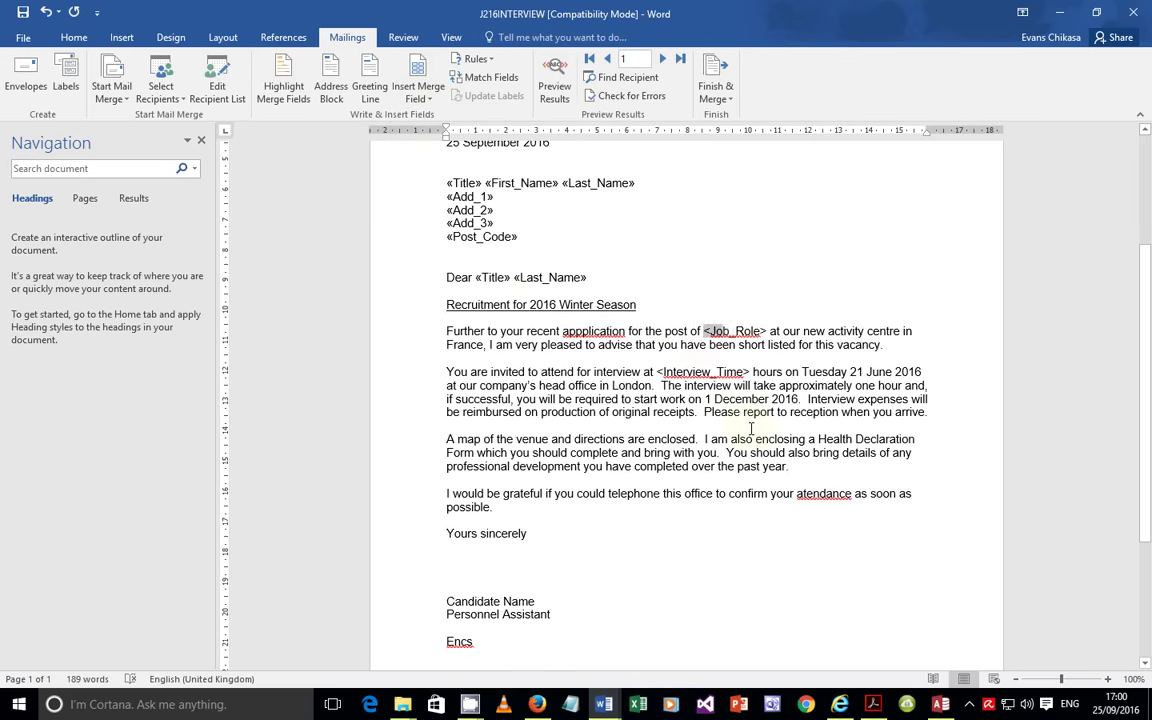
key(shift+Right)
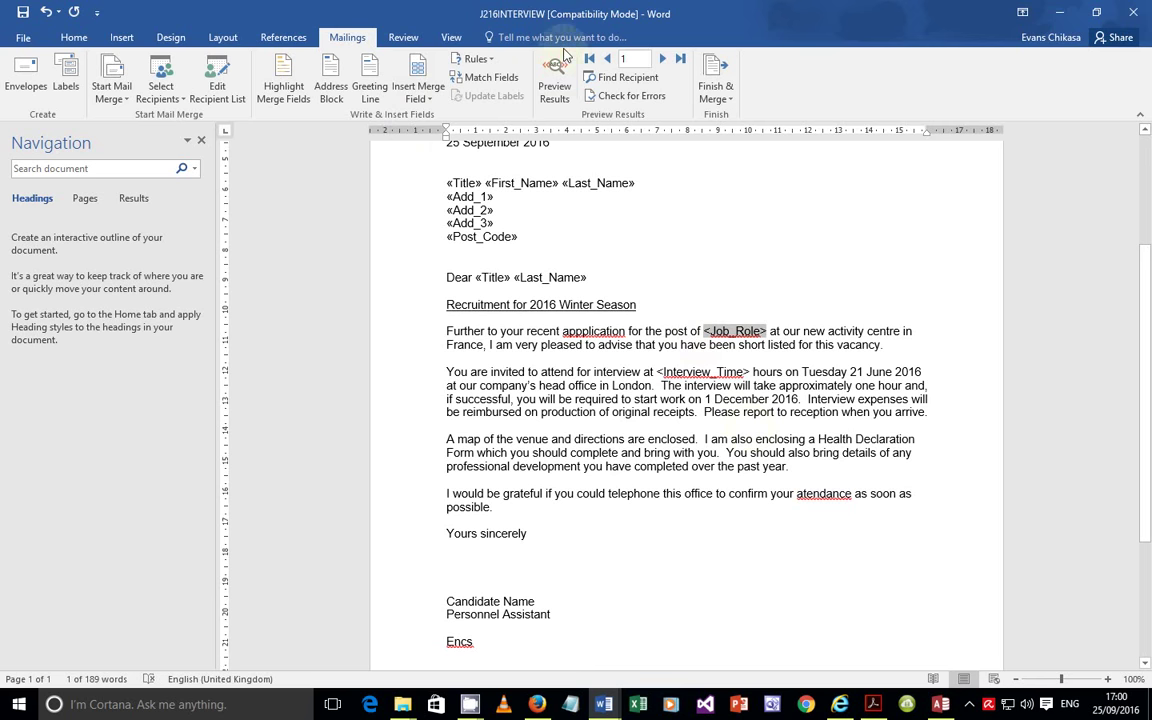
click(427, 103)
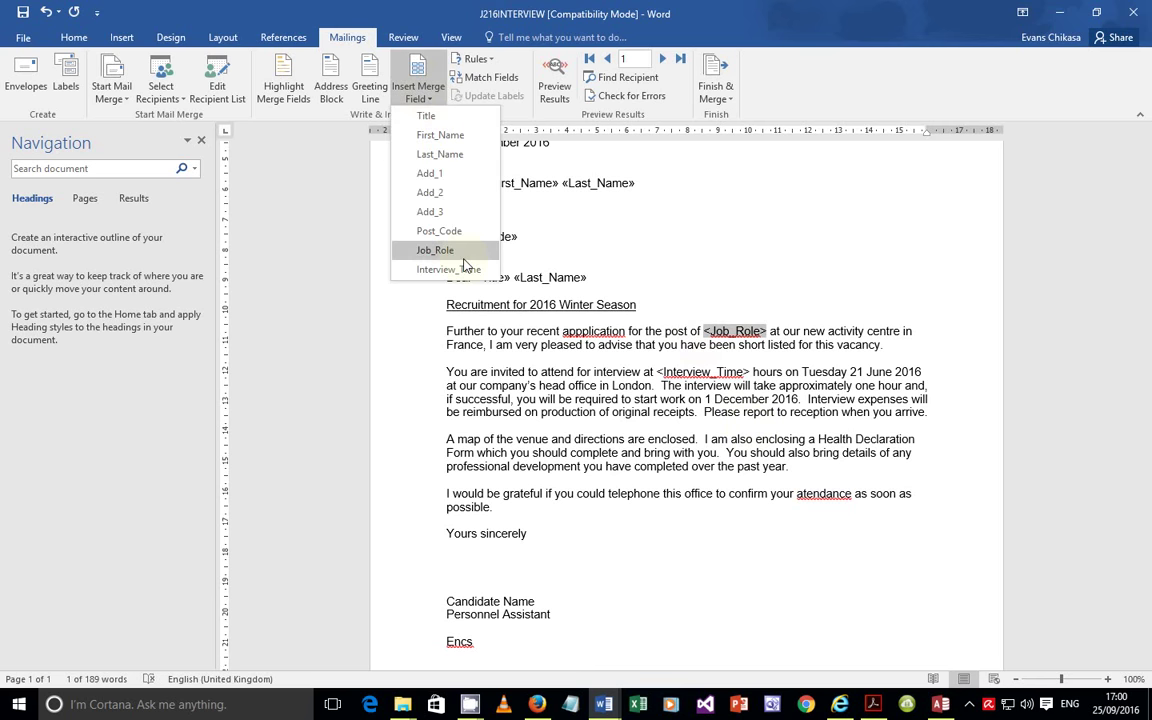
click(410, 240)
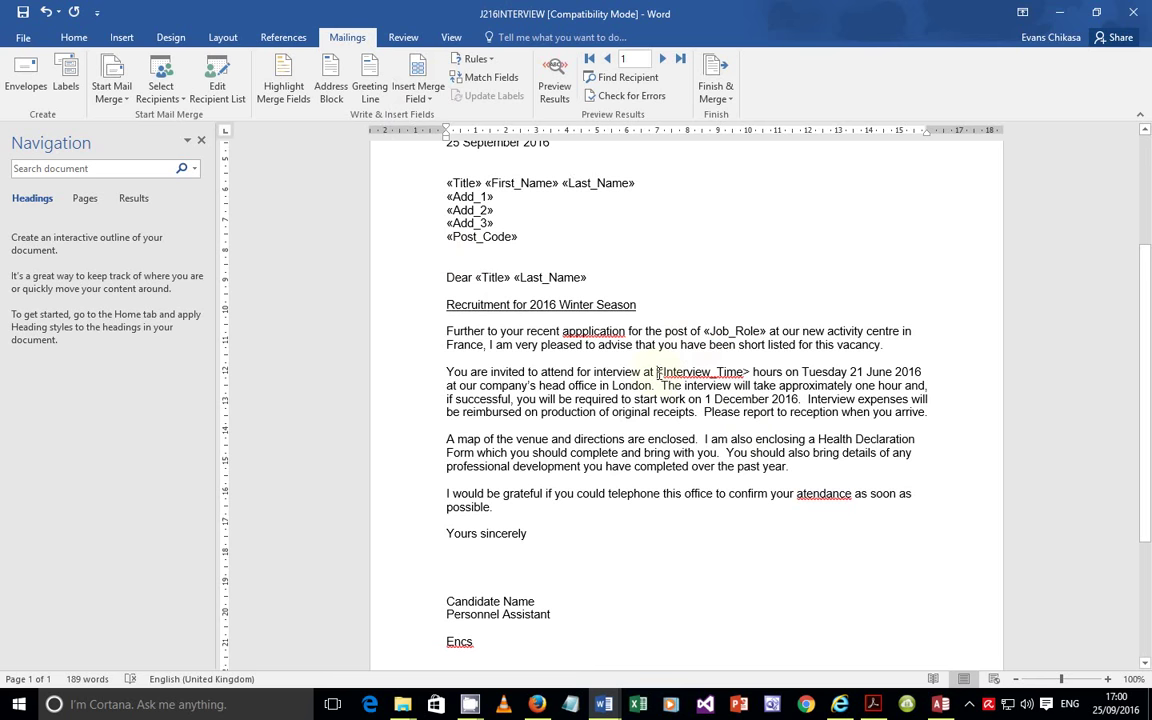
drag(658, 372, 748, 372)
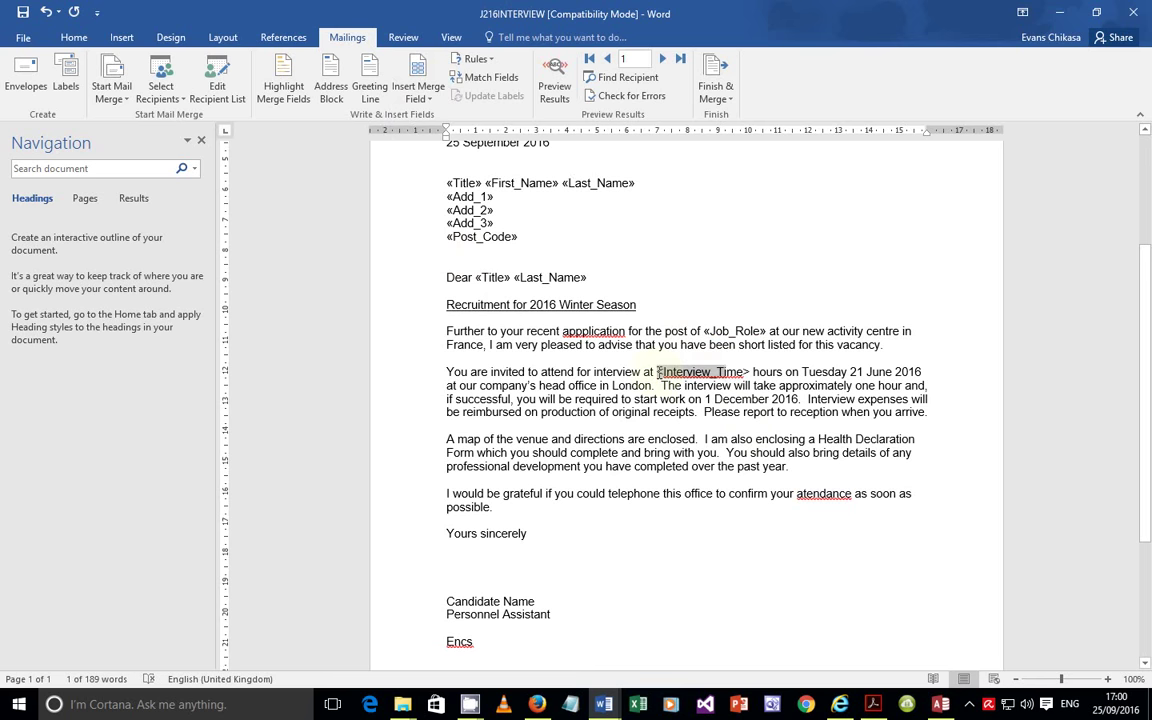
click(416, 98)
click(448, 269)
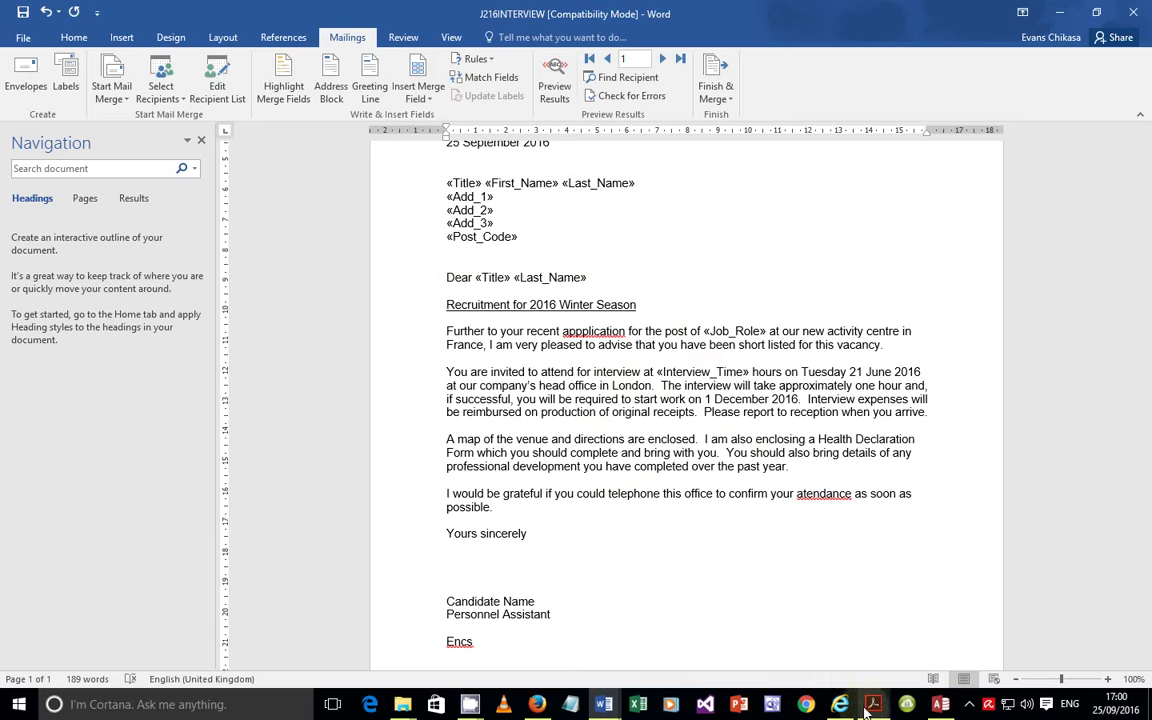
click(783, 704)
scroll(472, 527, down, 1)
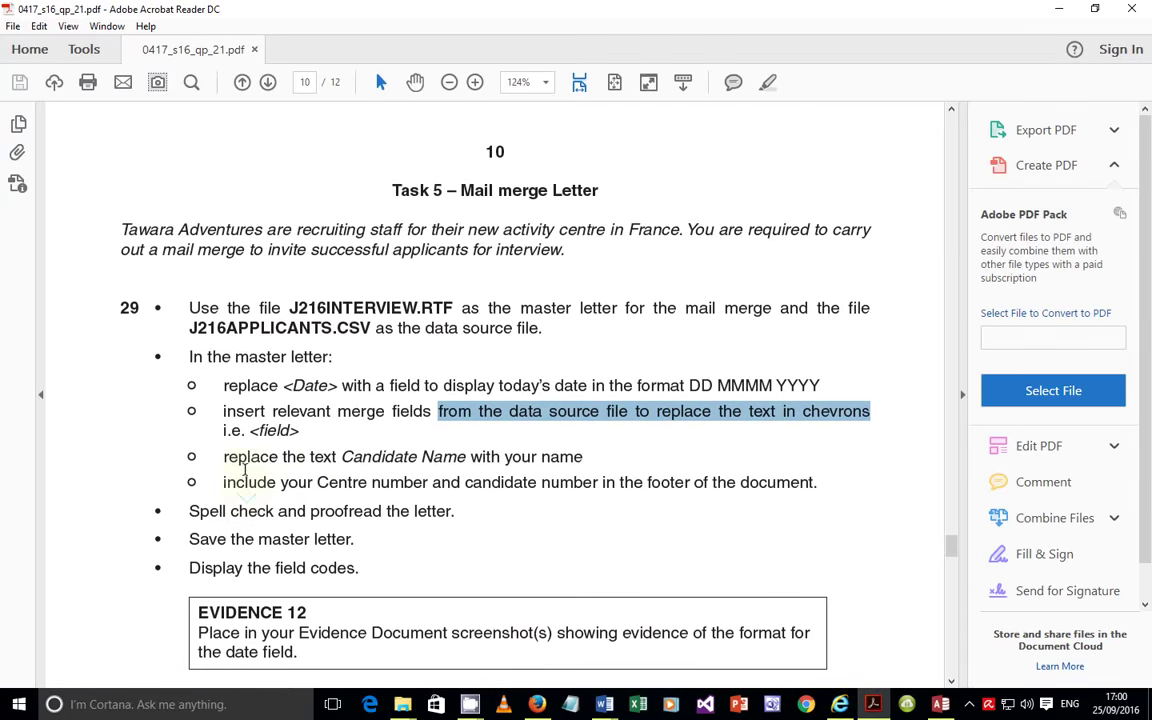
drag(223, 456, 583, 456)
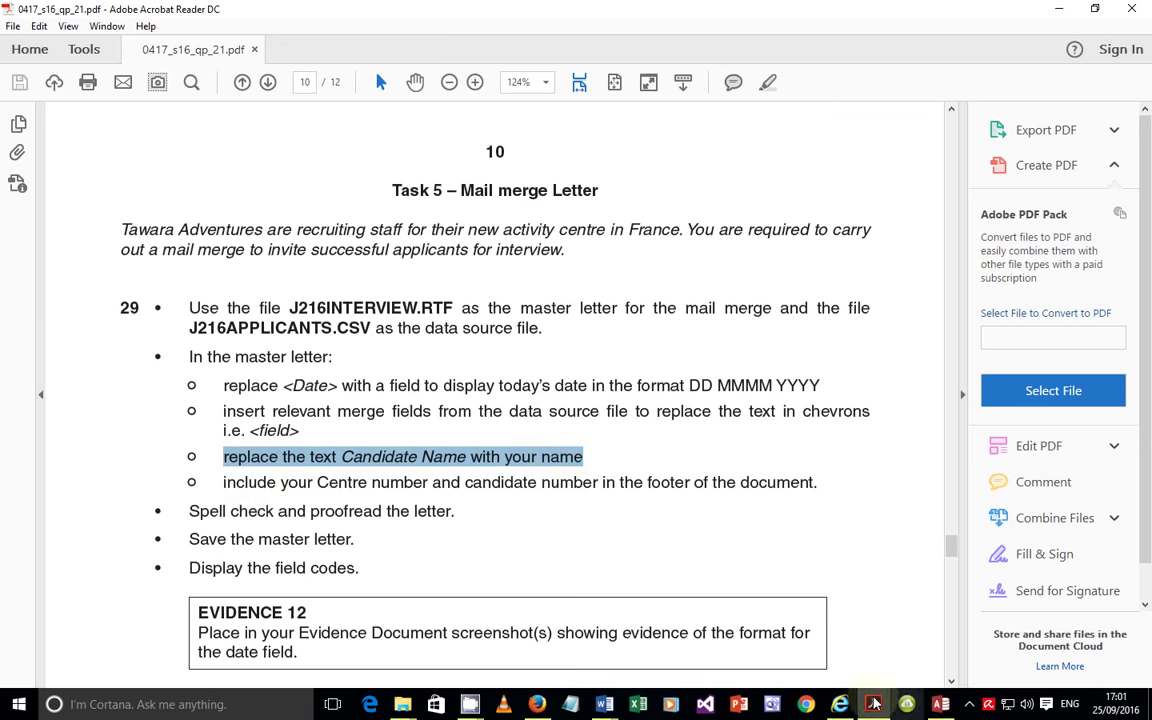
key(alt+Tab)
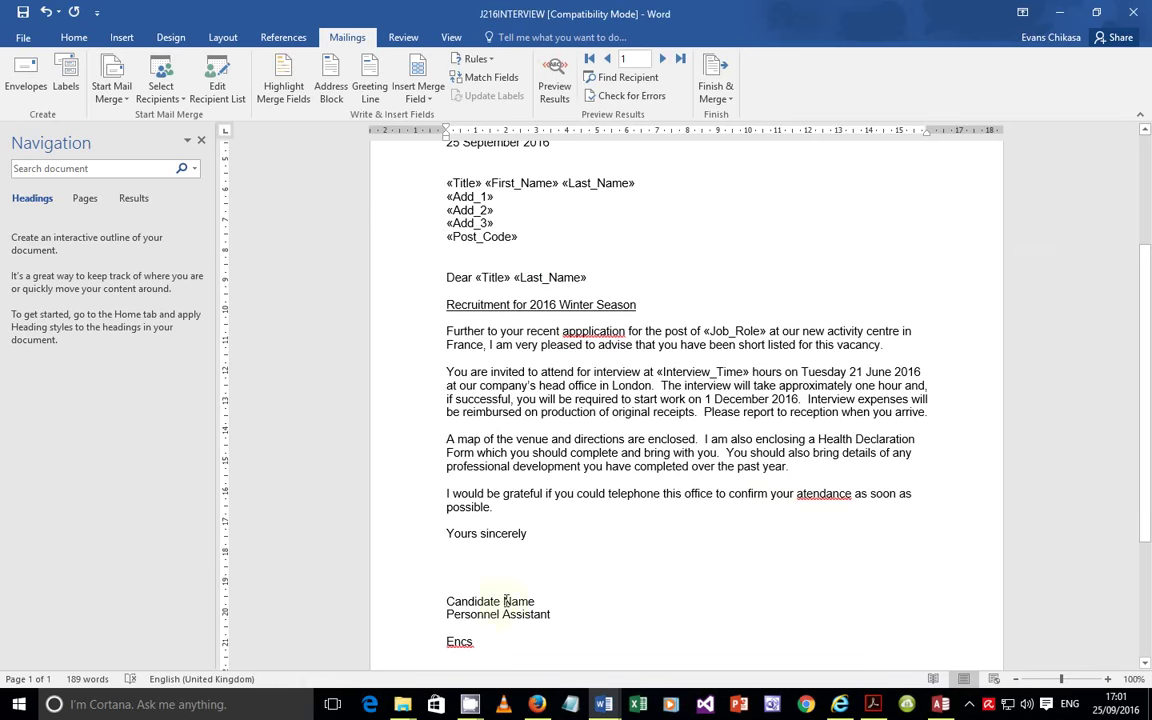
Type your own full name over Candidate Name, then review the footer numbers instruction.
drag(543, 600, 441, 604)
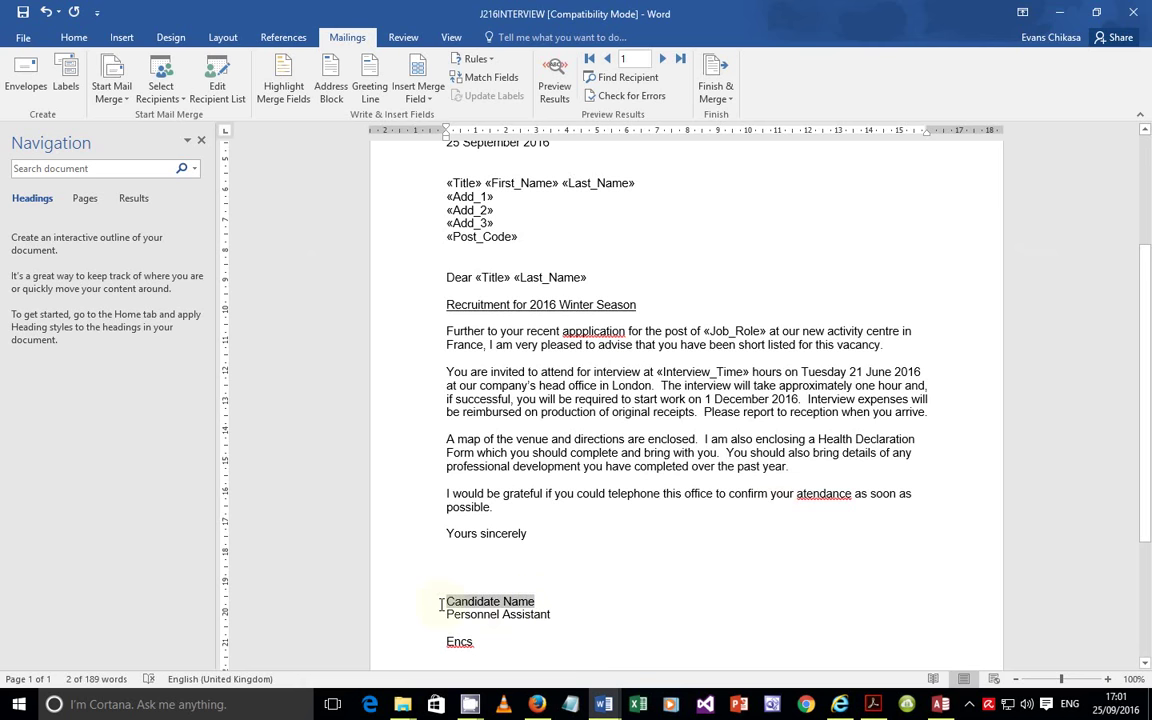
text(Chikasa Evans)
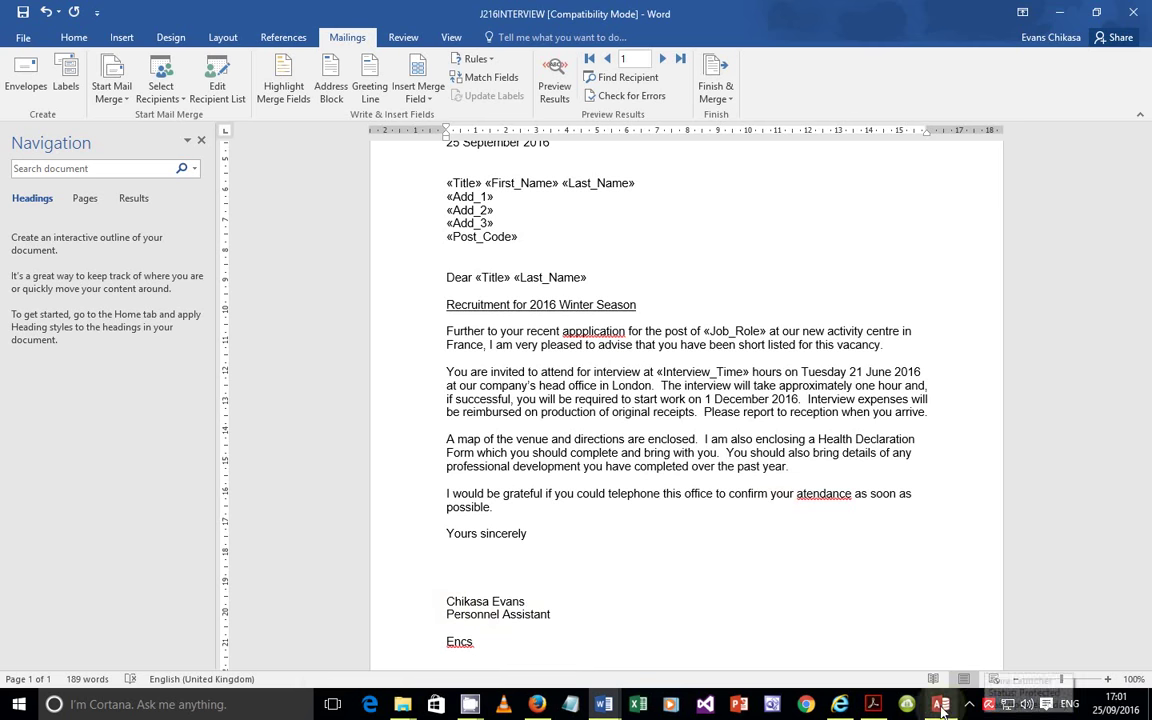
click(874, 705)
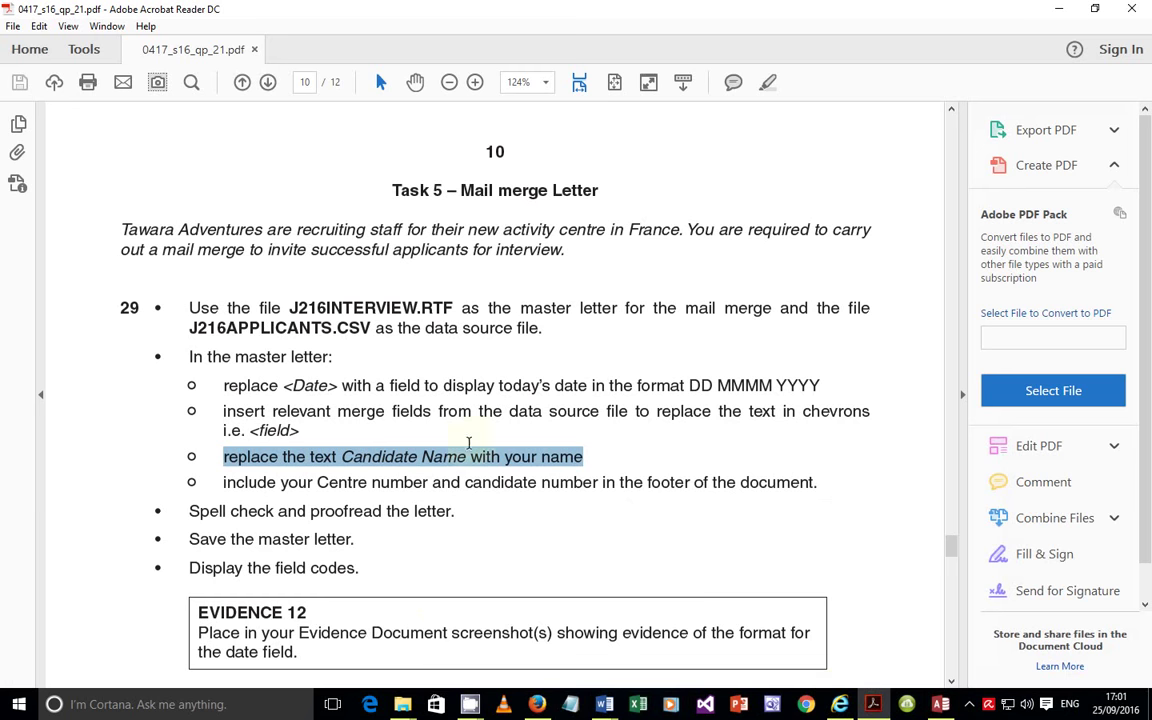
drag(224, 482, 818, 483)
click(874, 704)
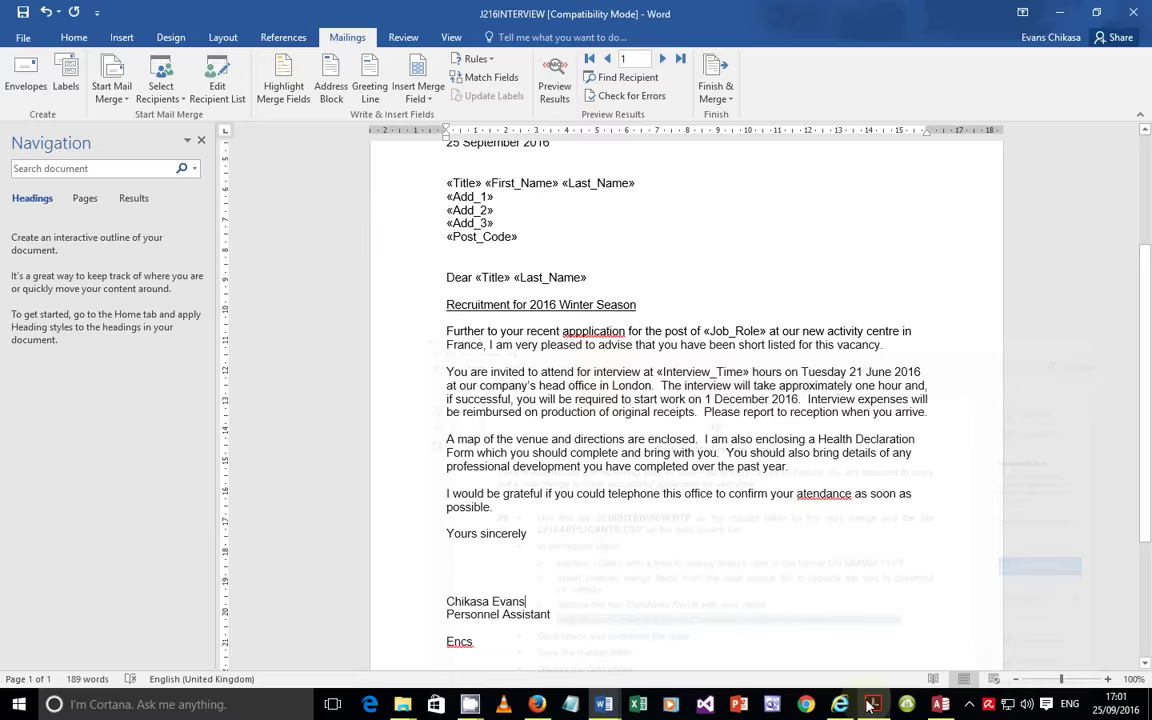
scroll(594, 539, down, 3)
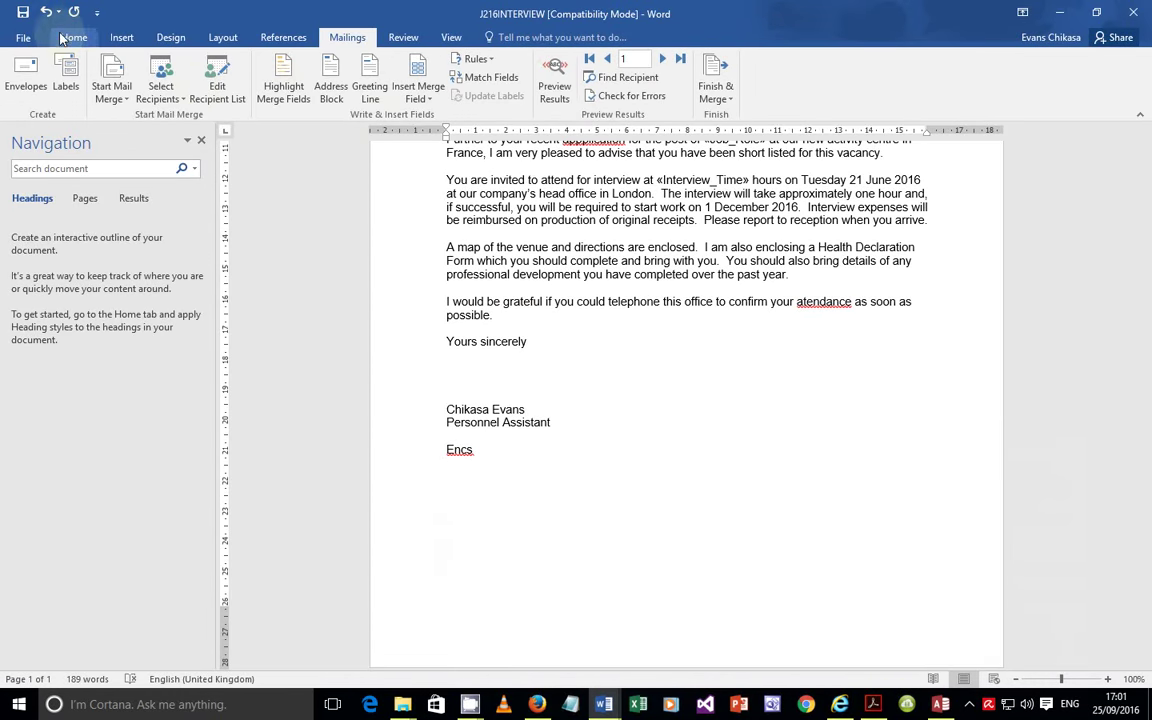
Add a Blank (Three Columns) footer with centre number left, candidate number right, middle removed.
click(112, 36)
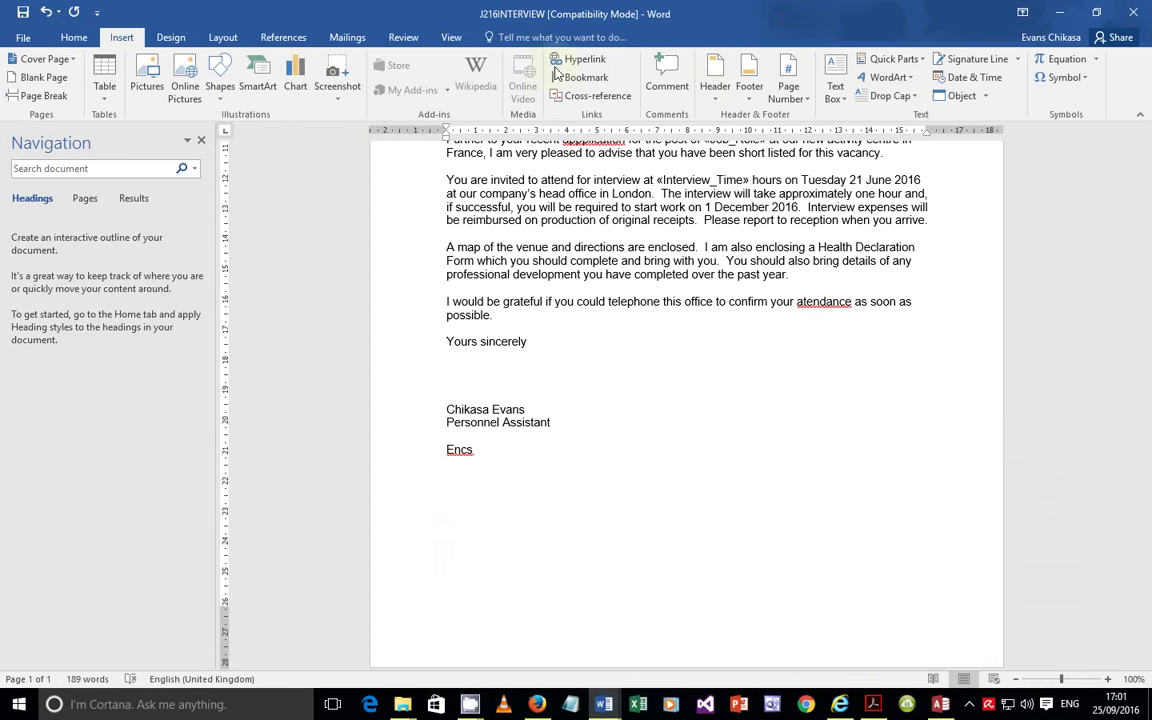
click(752, 104)
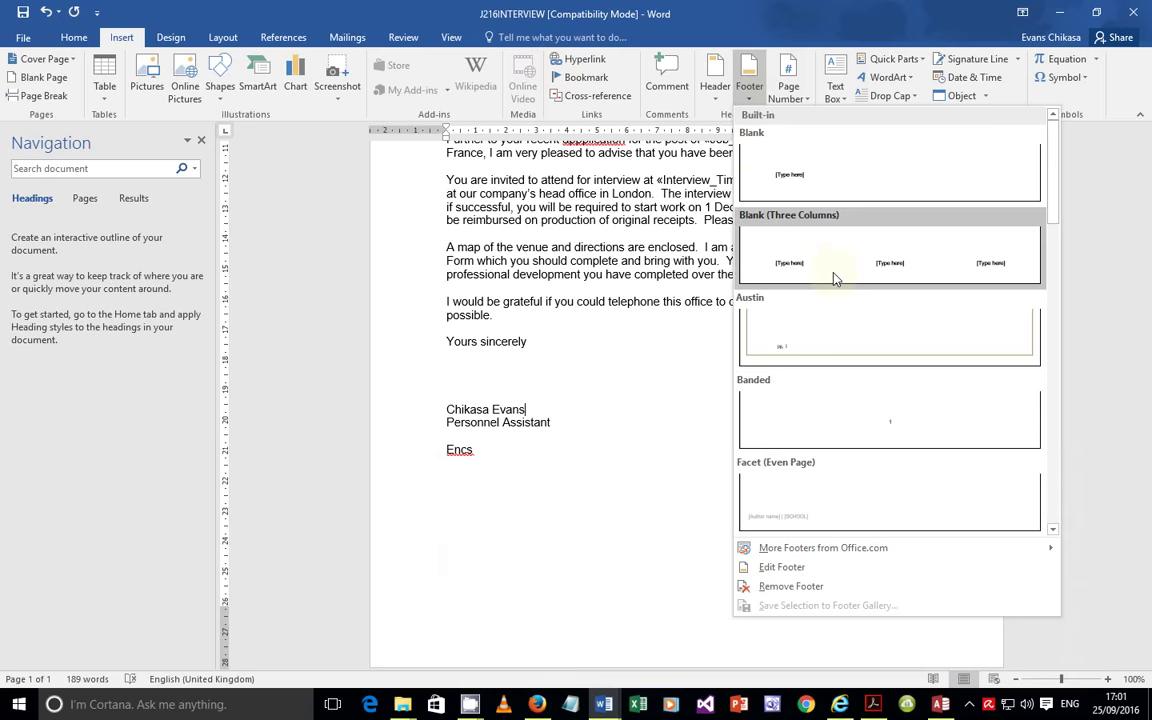
click(833, 276)
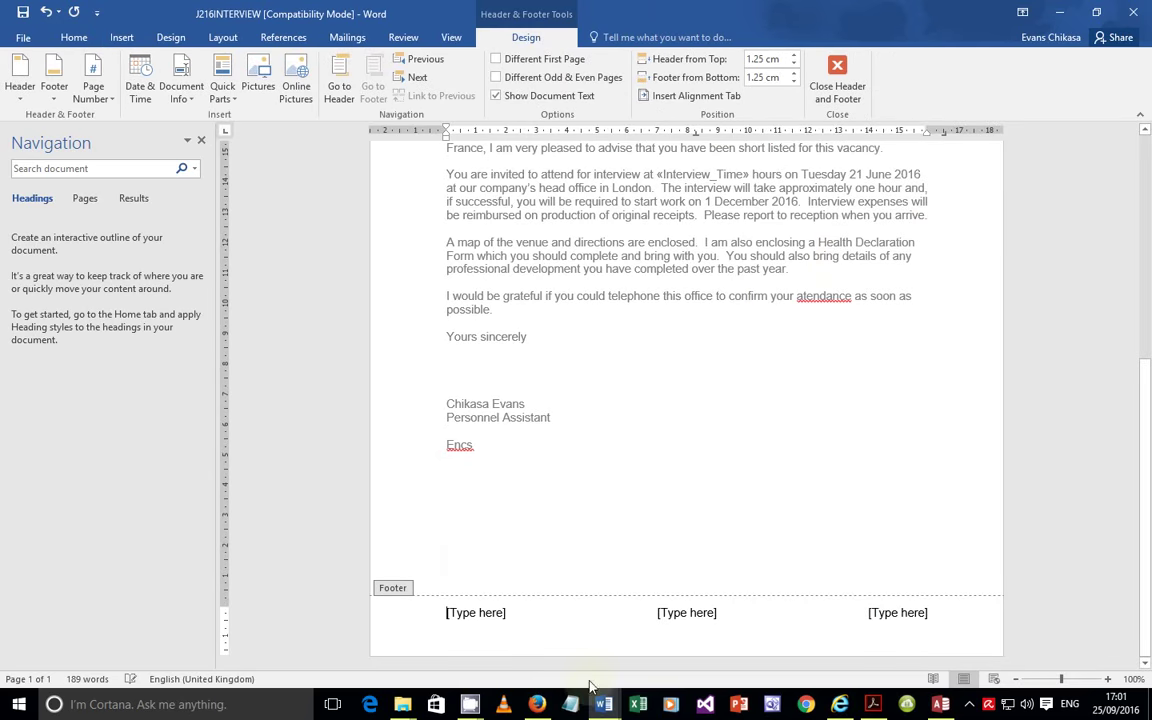
click(492, 617)
text(ZM)
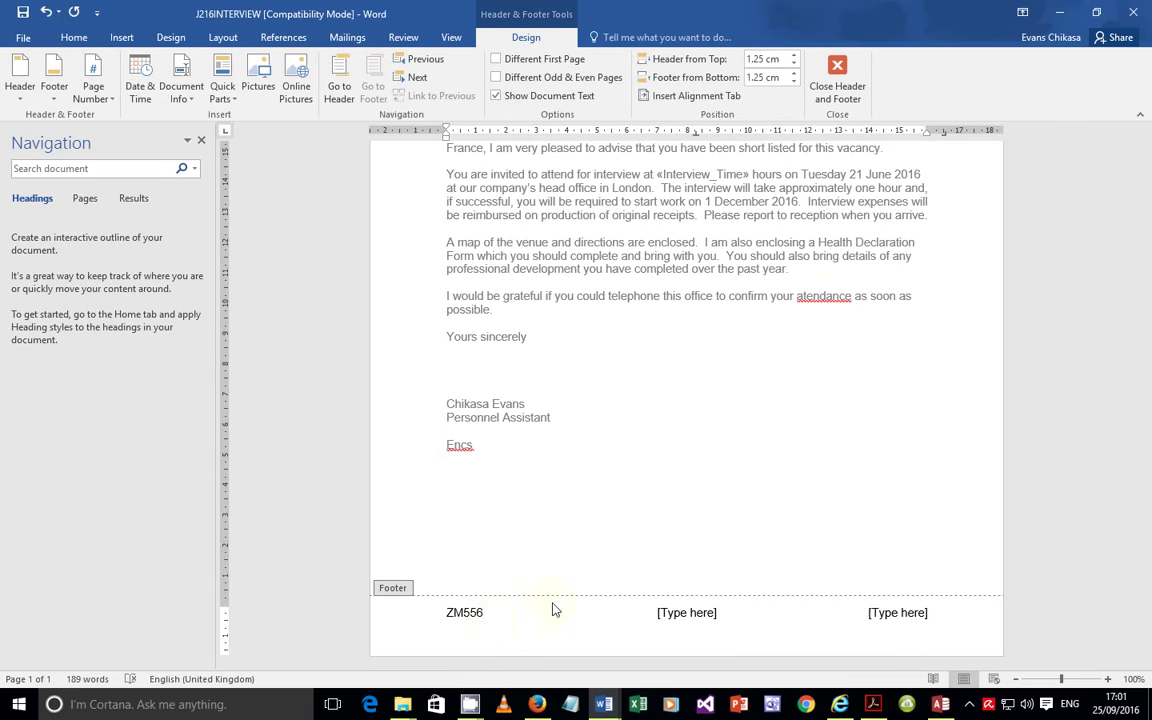
text(556)
click(912, 613)
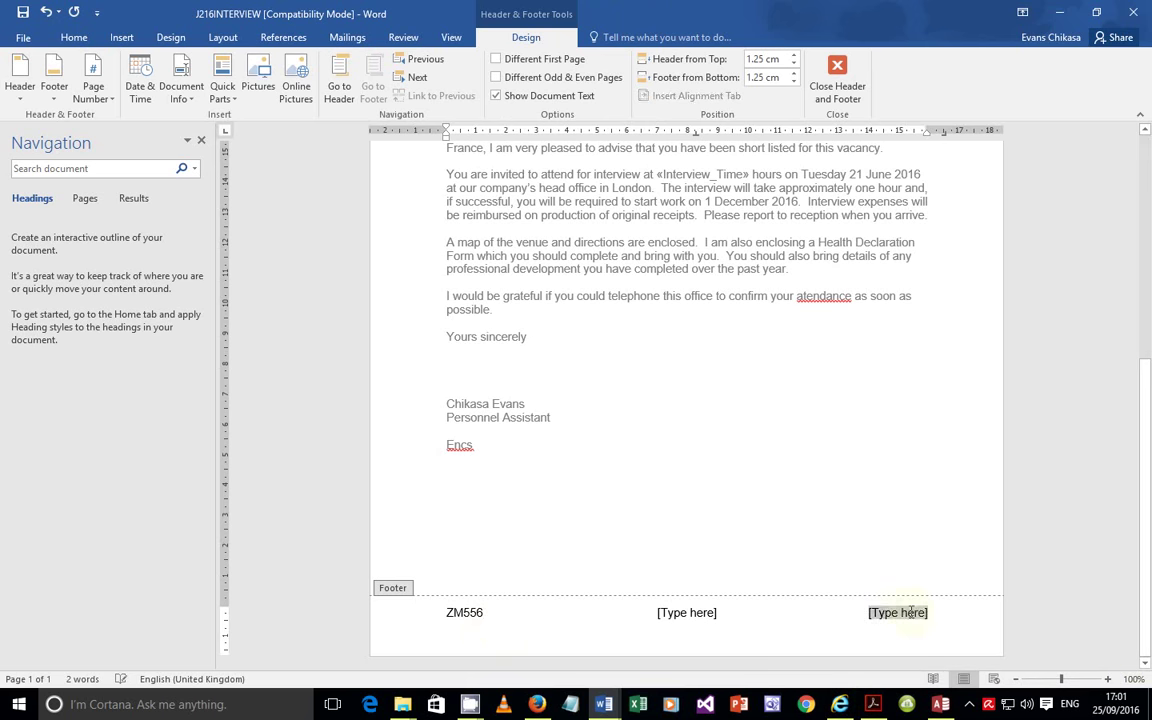
text(0001)
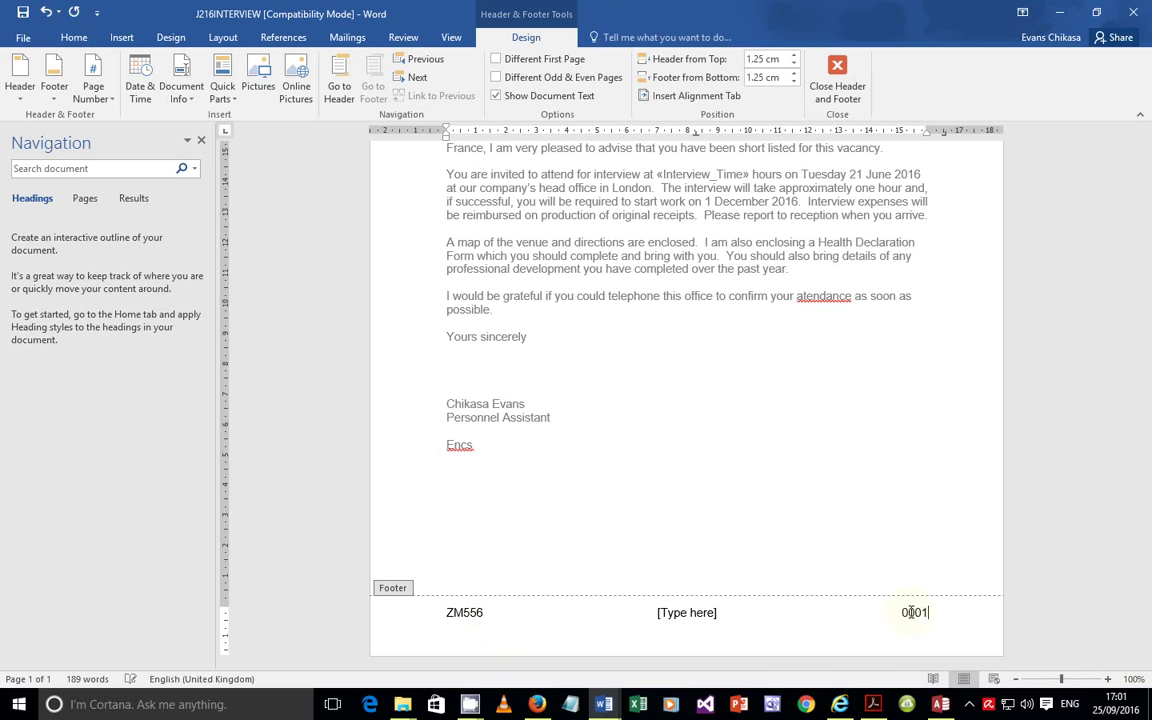
click(703, 615)
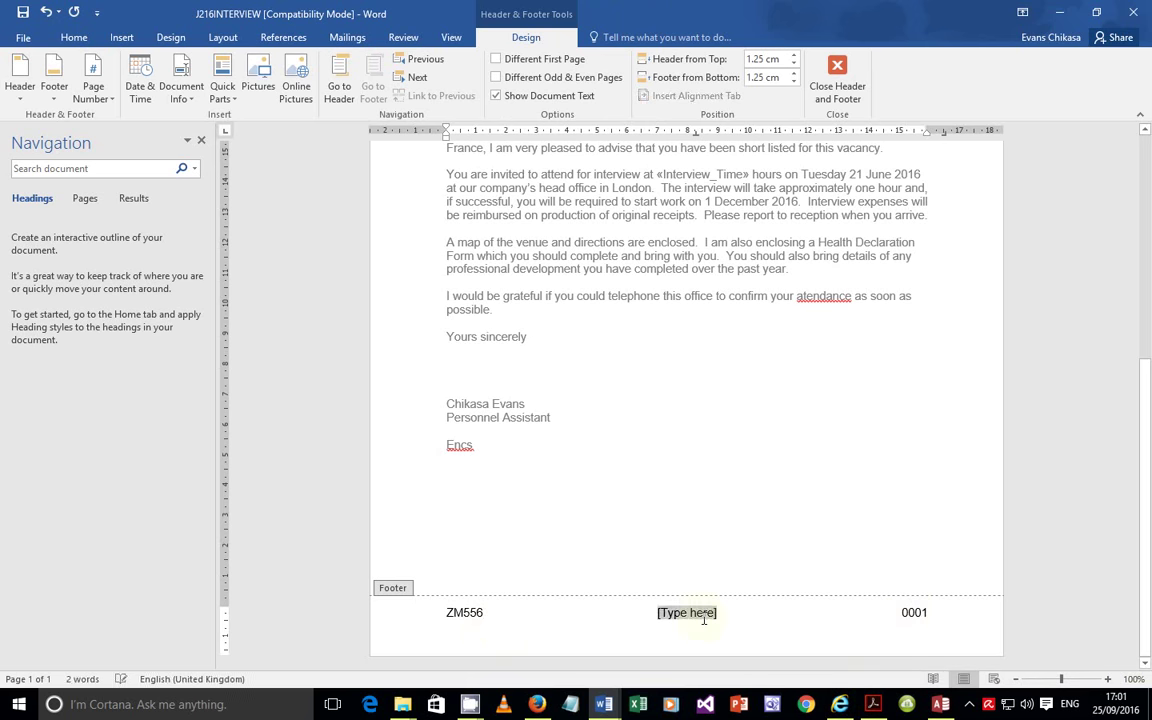
key(Delete)
double_click(714, 525)
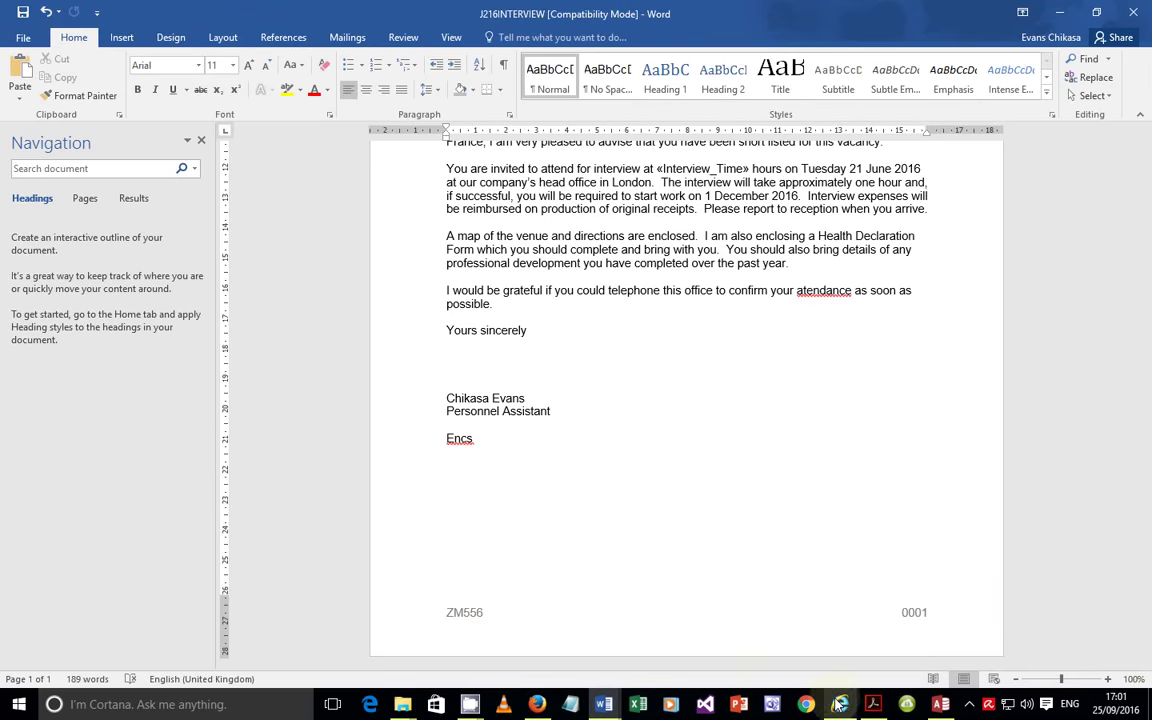
Check the footer requirement in the task PDF, then start Word's spell check with F7.
click(873, 704)
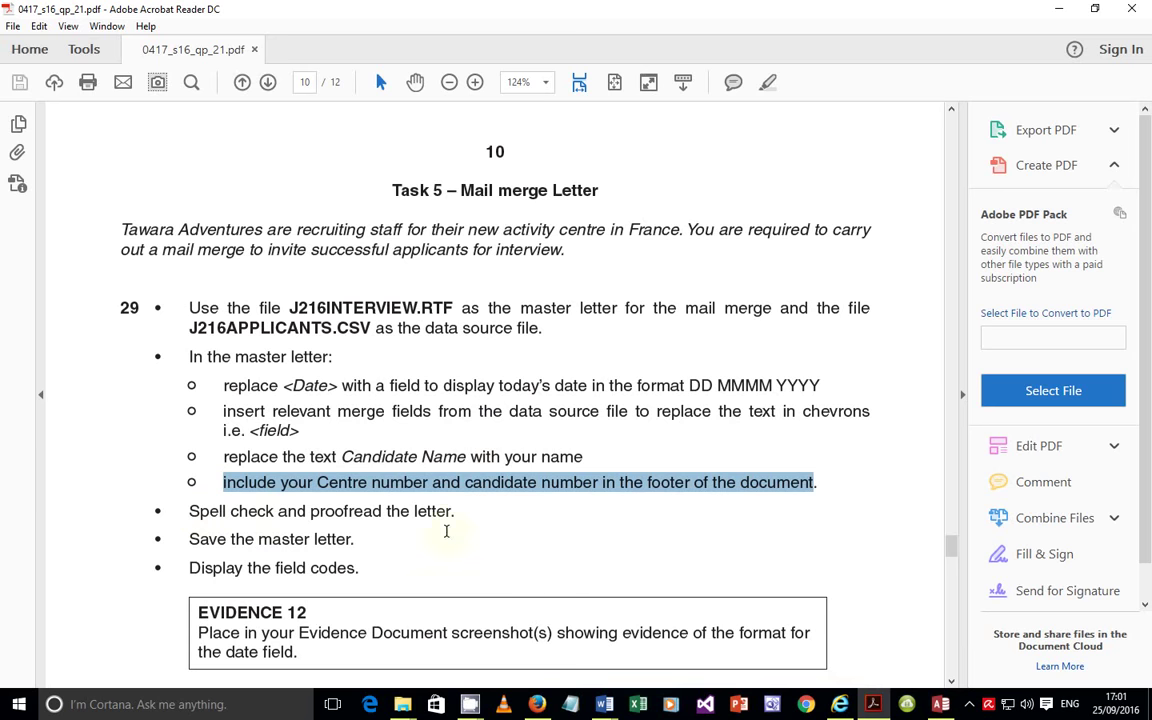
click(604, 704)
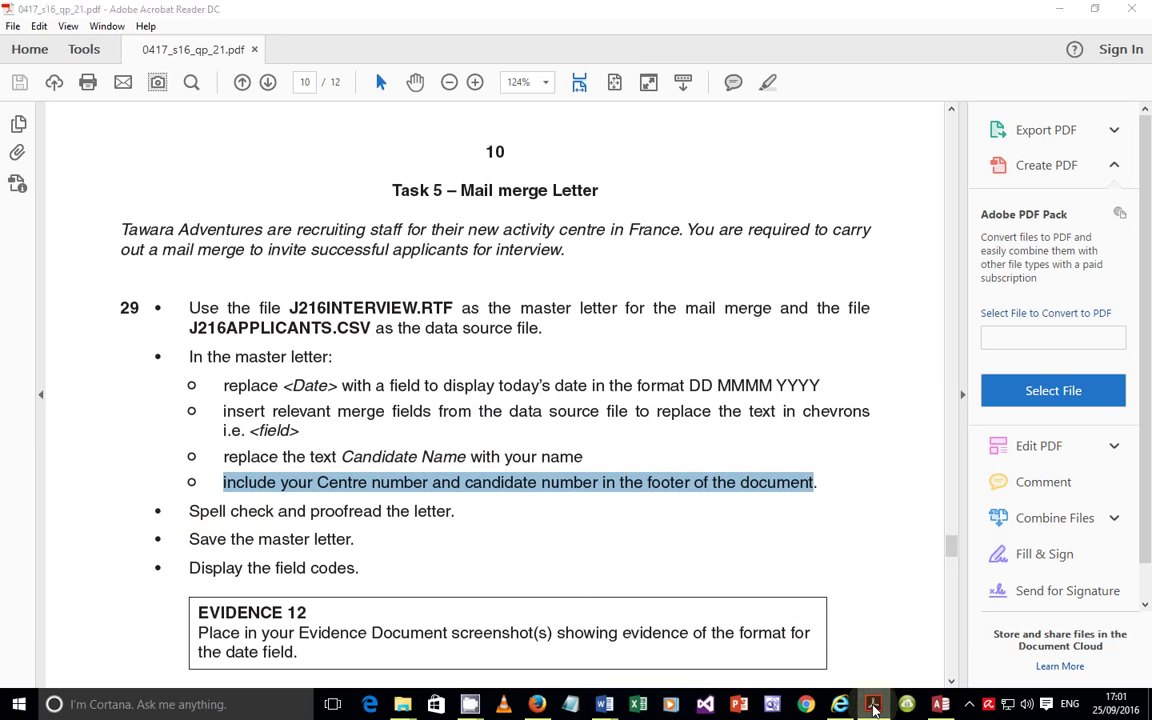
scroll(622, 411, up, 3)
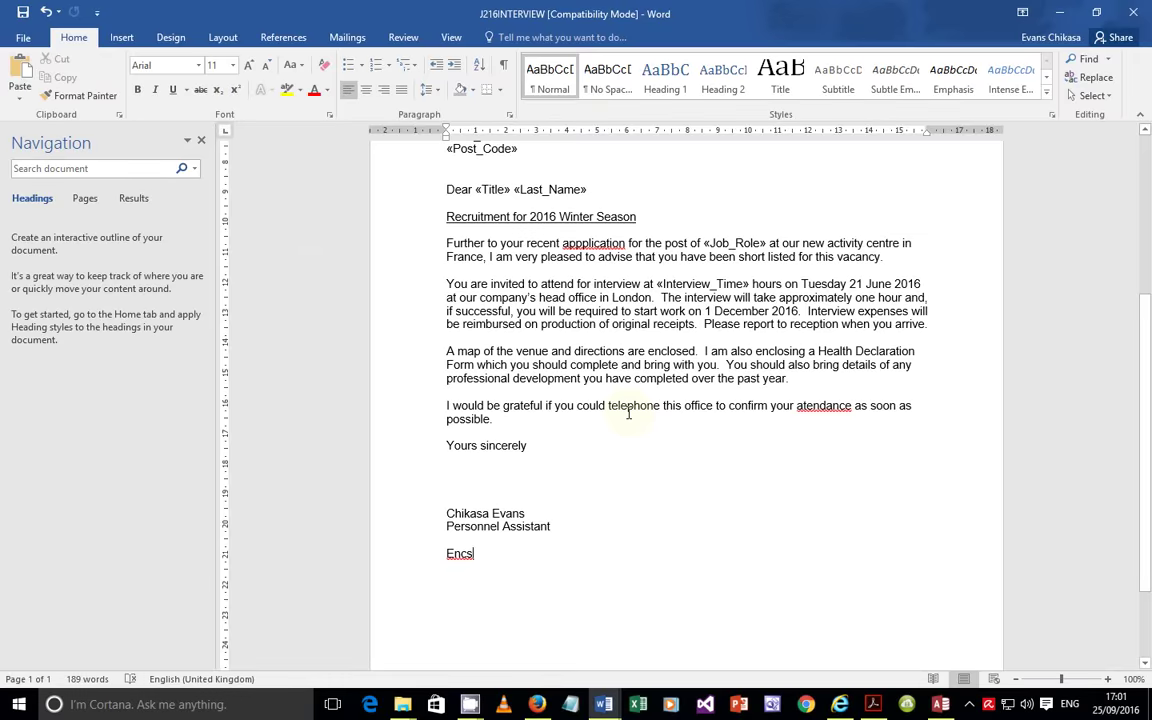
key(F7)
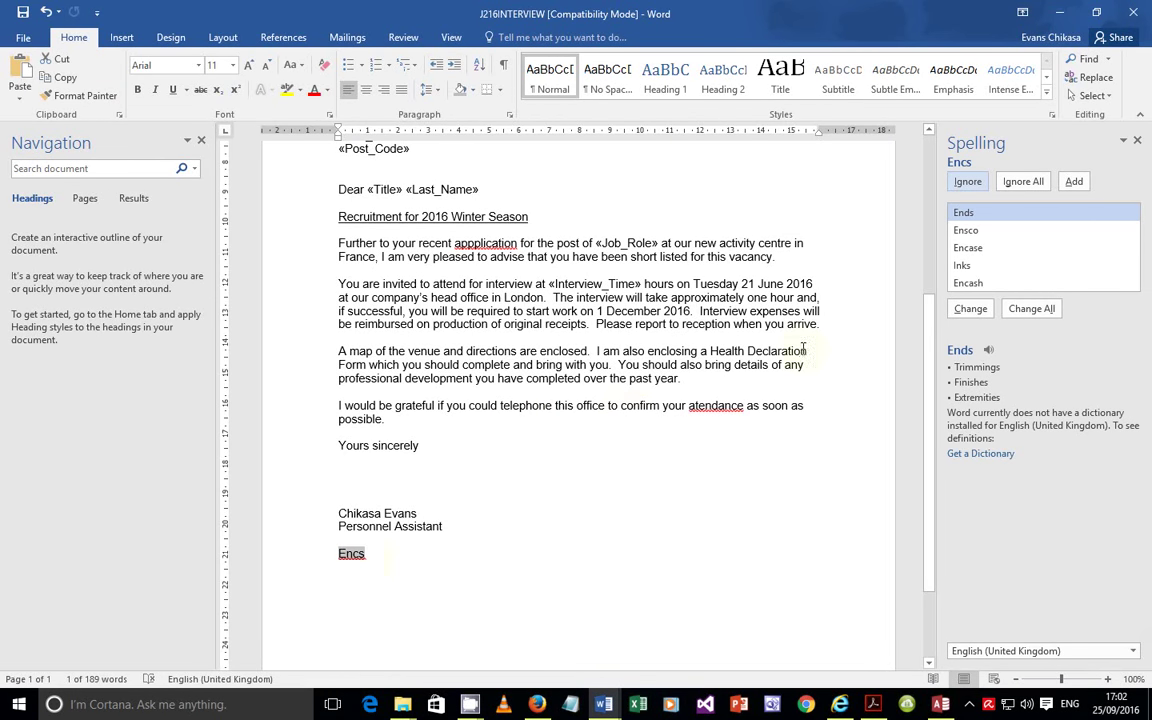
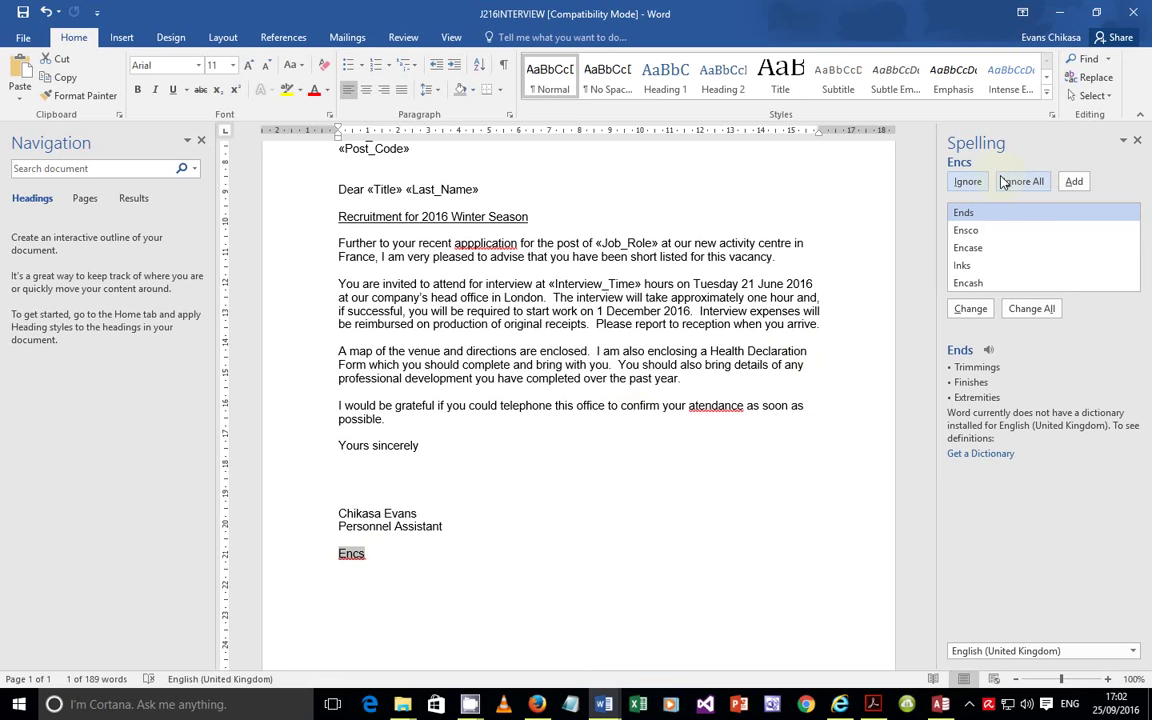
Keep Encs, Tawara and Gonville as they are, and correct 'appplication' and 'atendance'.
click(1003, 181)
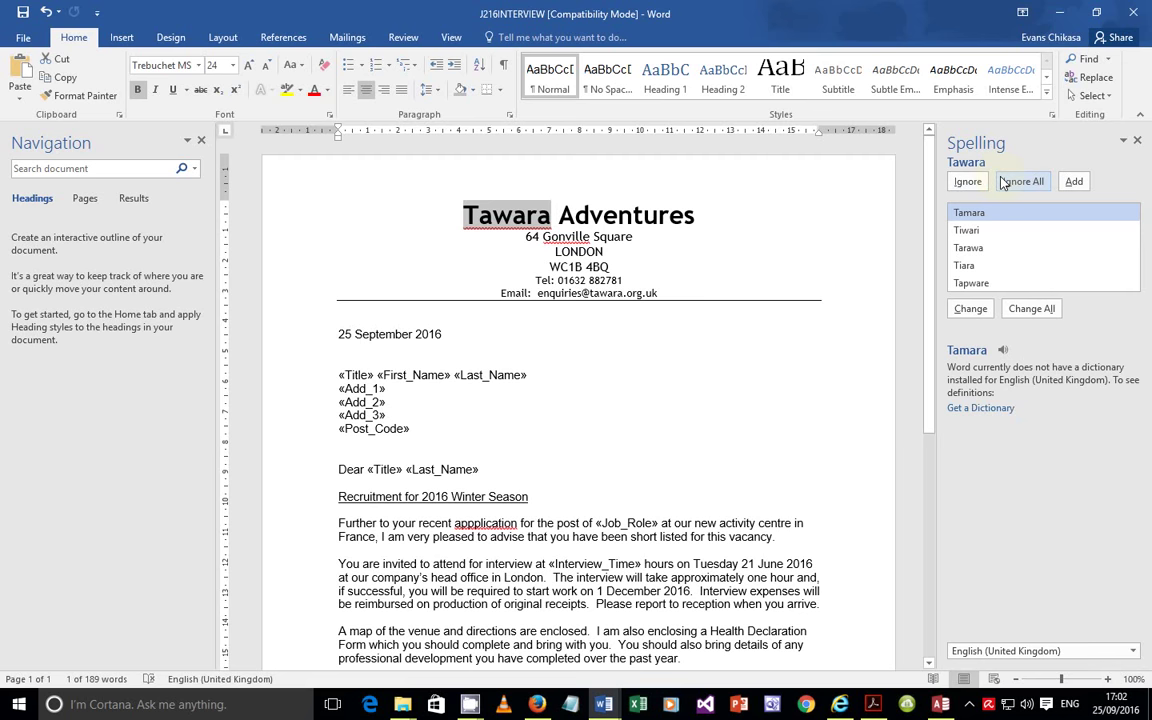
click(1003, 181)
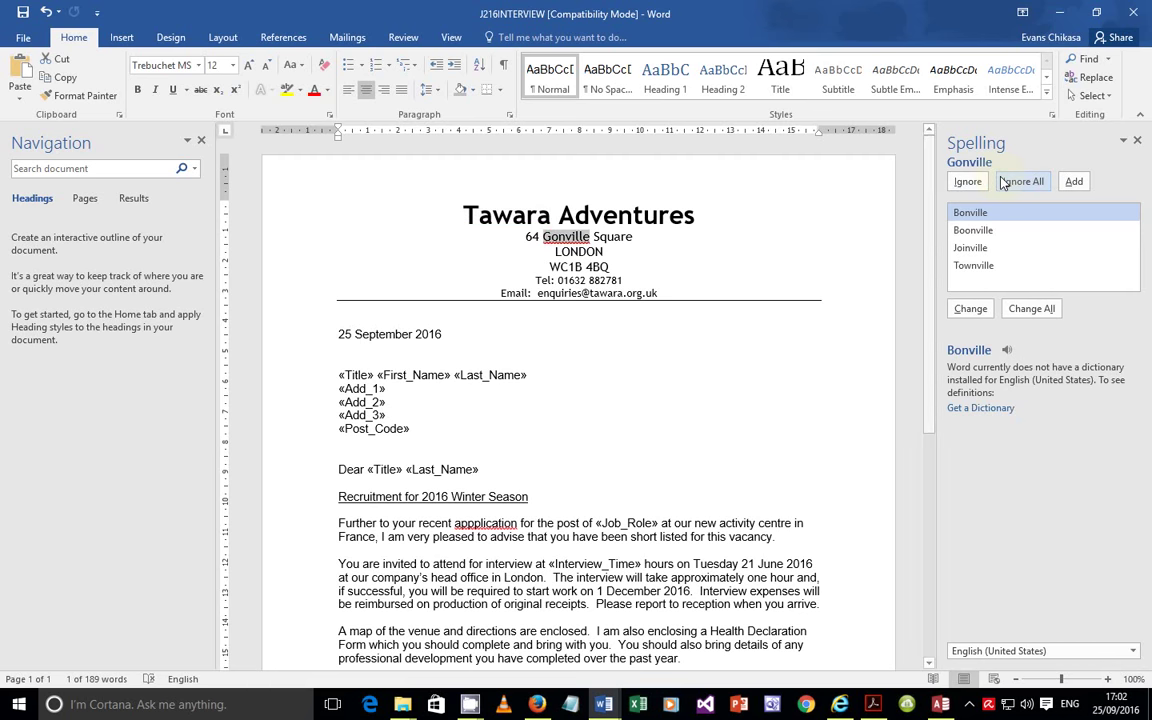
click(1002, 182)
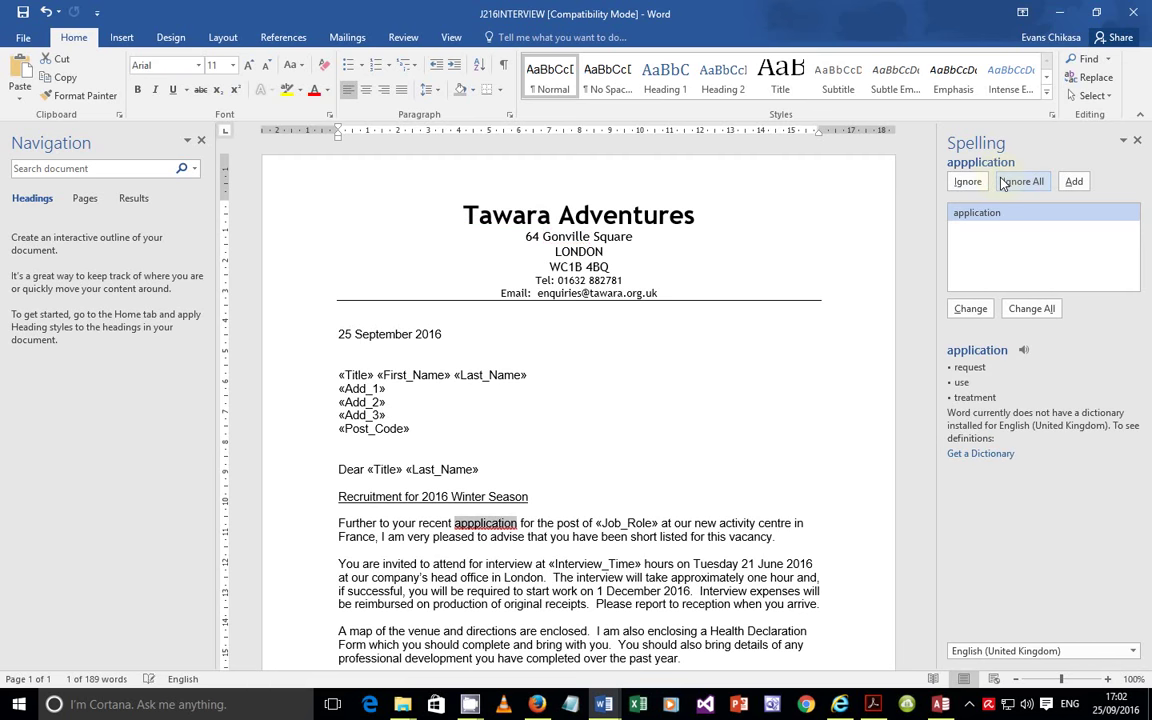
click(970, 310)
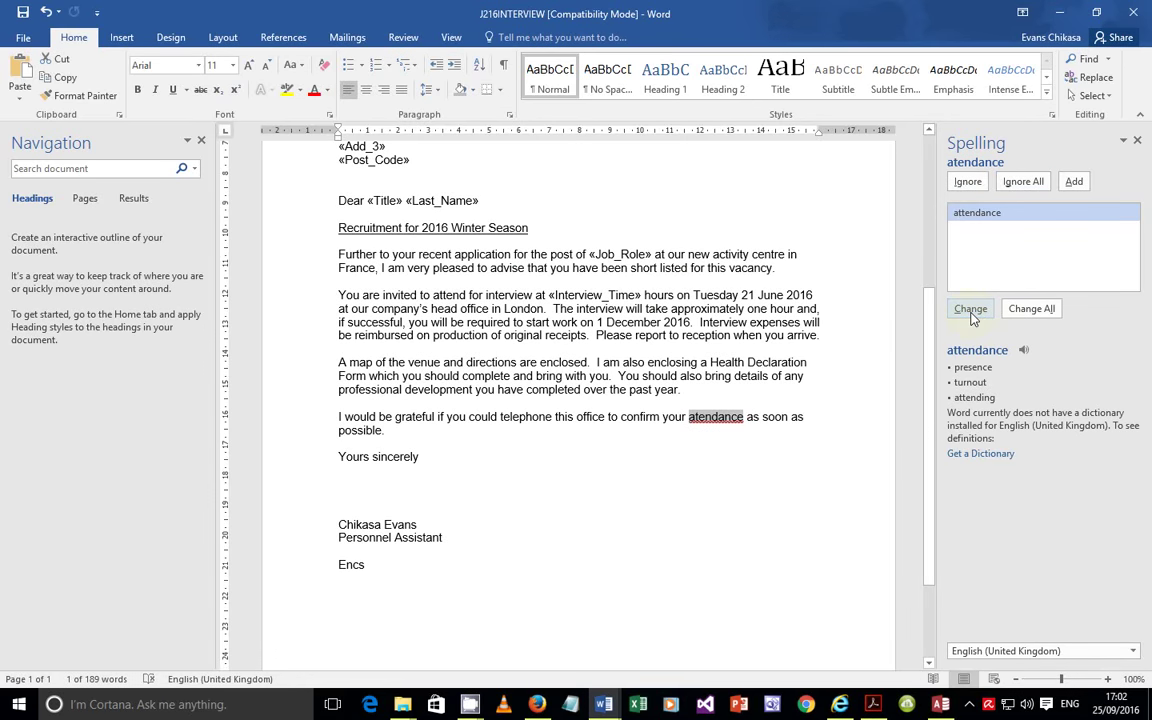
click(970, 310)
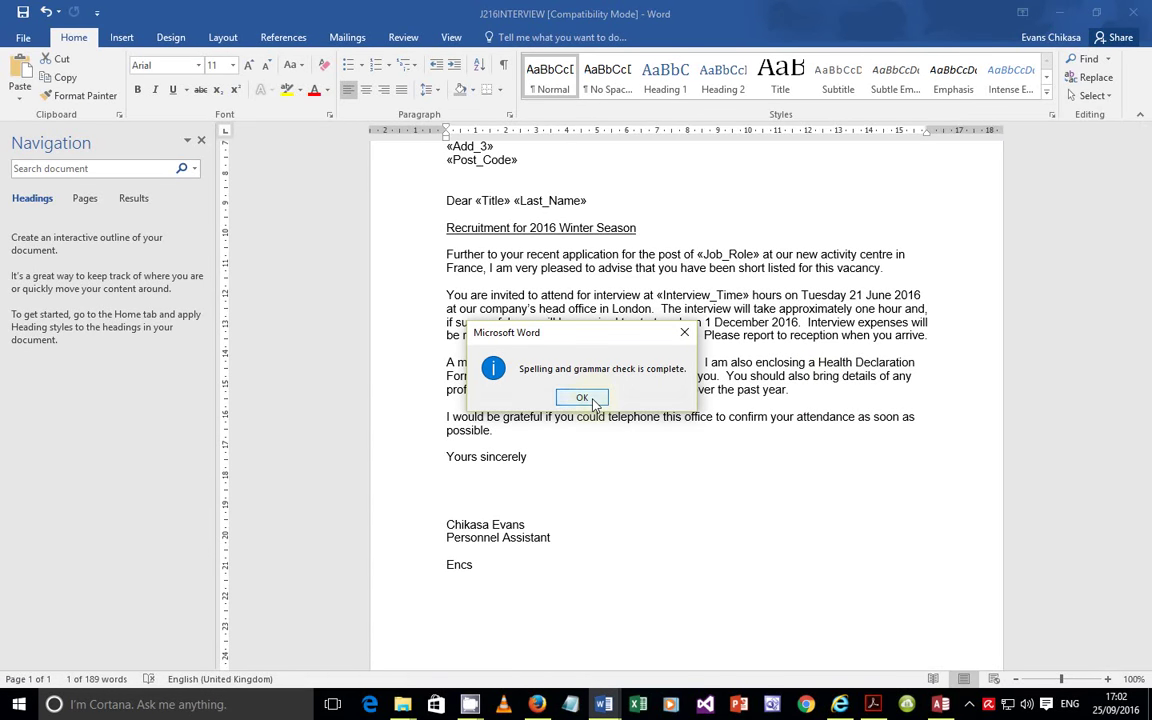
click(593, 401)
scroll(663, 432, up, 5)
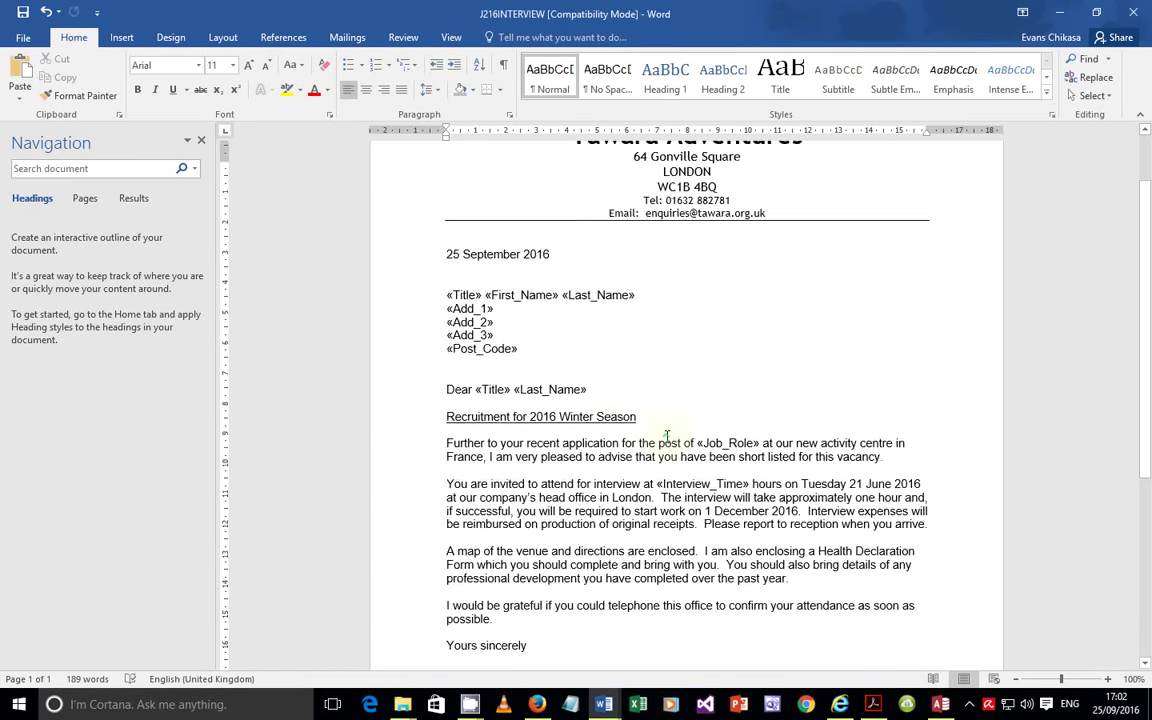
key(alt+Tab)
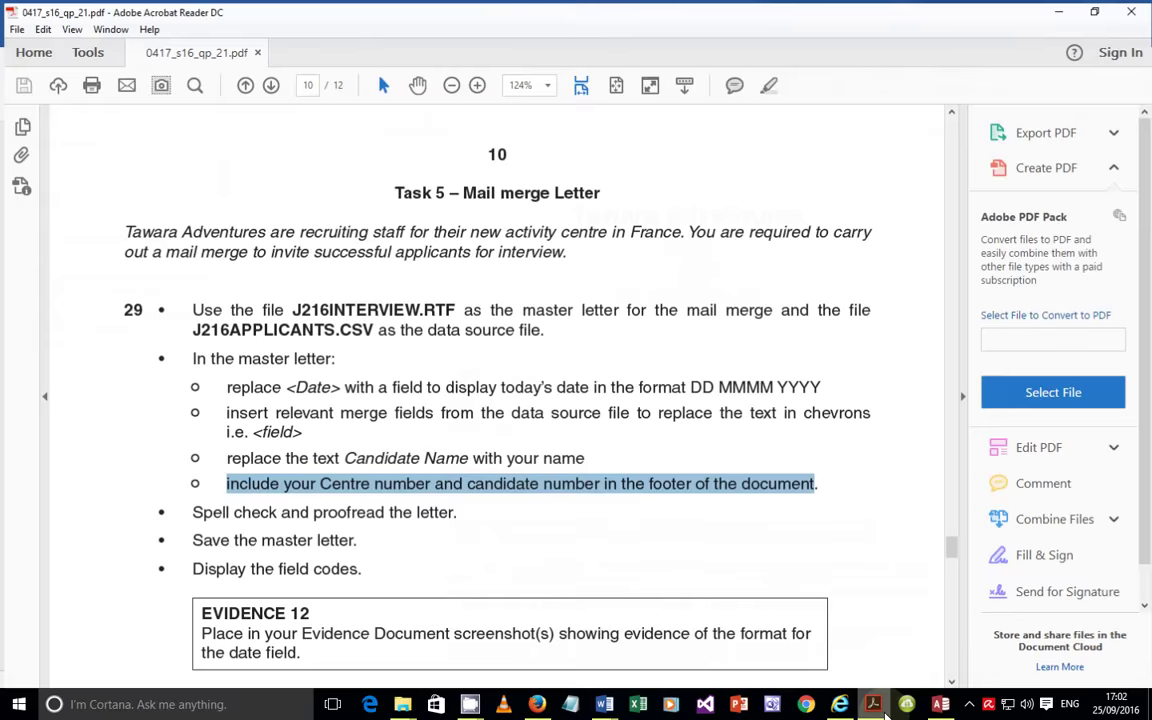
scroll(506, 519, down, 2)
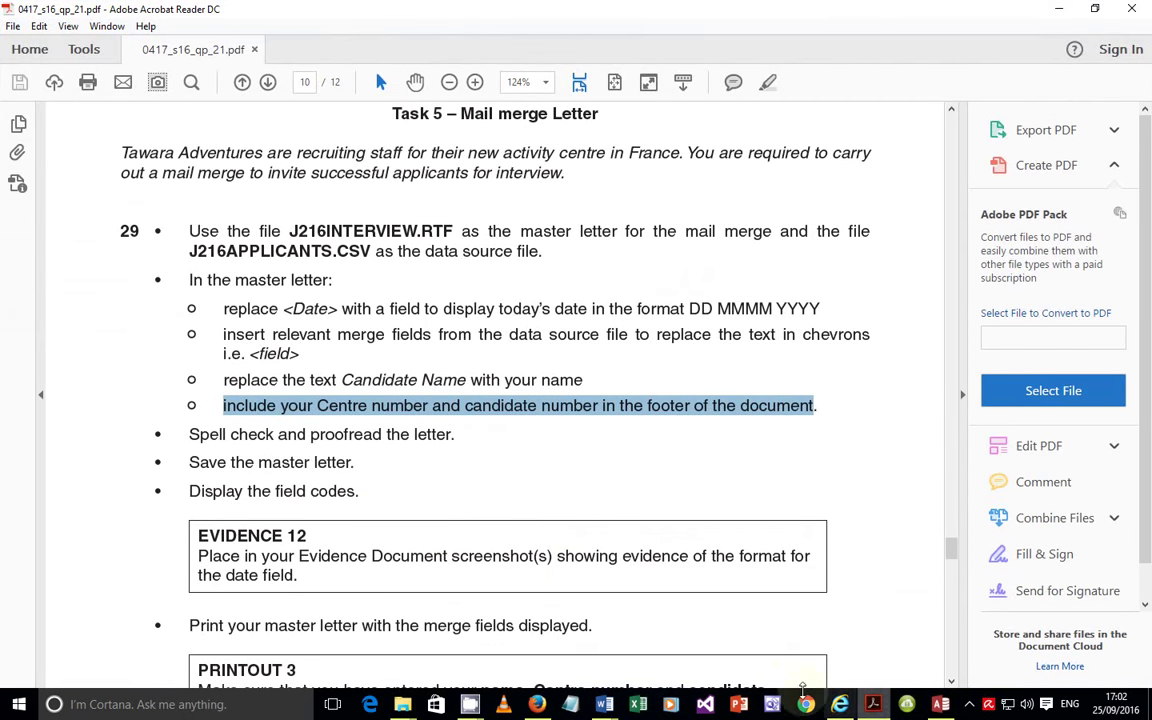
click(604, 706)
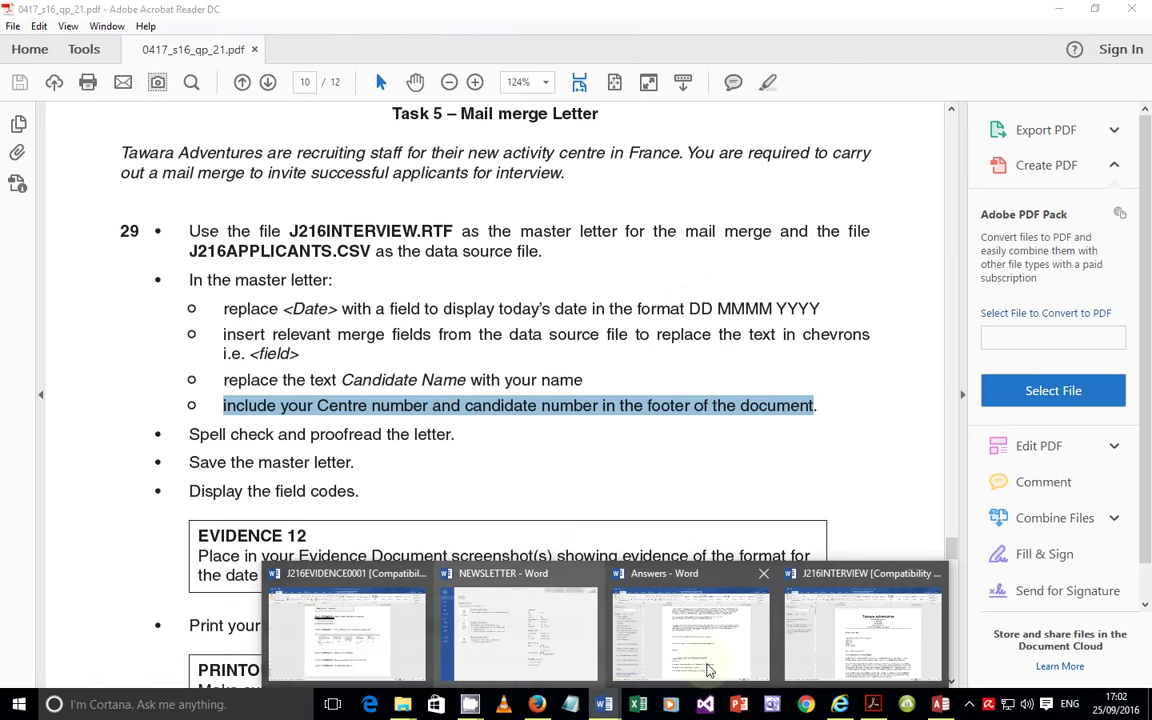
click(862, 630)
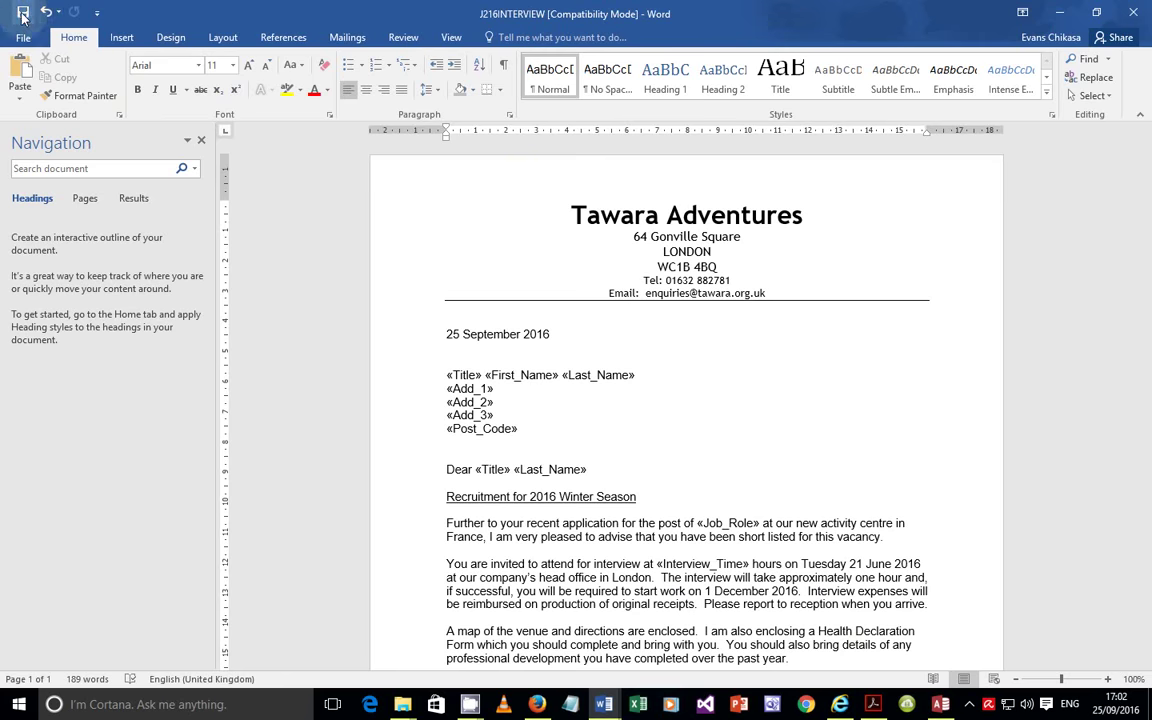
click(872, 706)
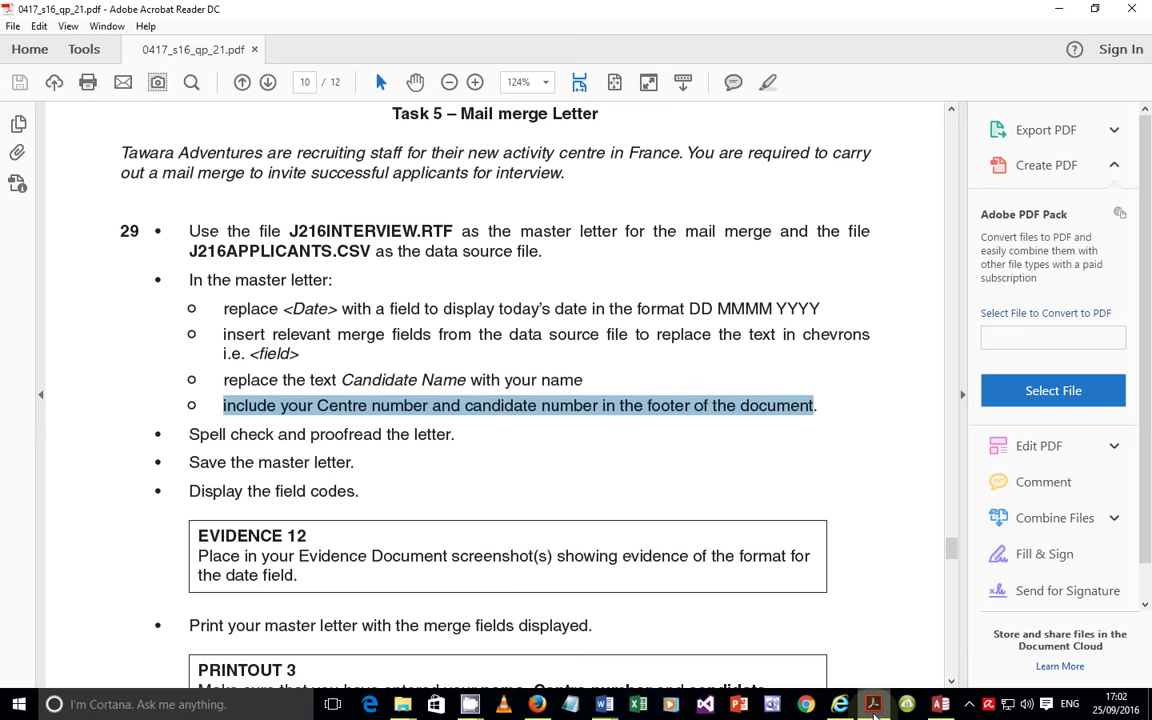
scroll(249, 501, down, 1)
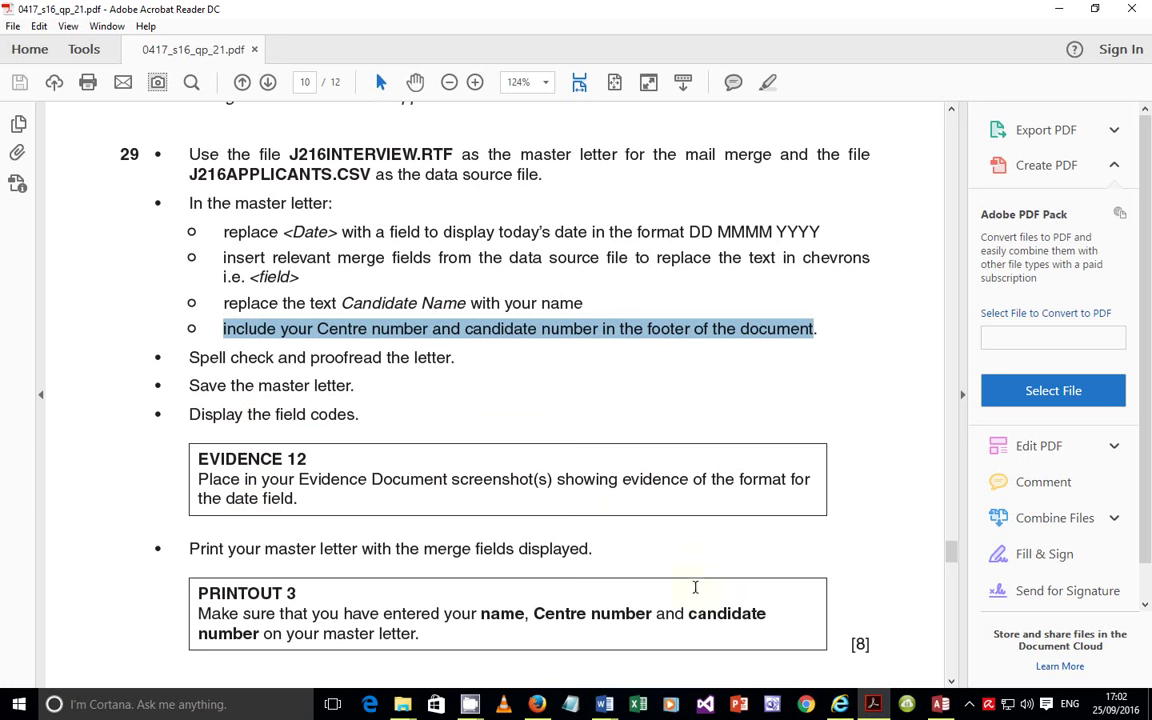
click(621, 705)
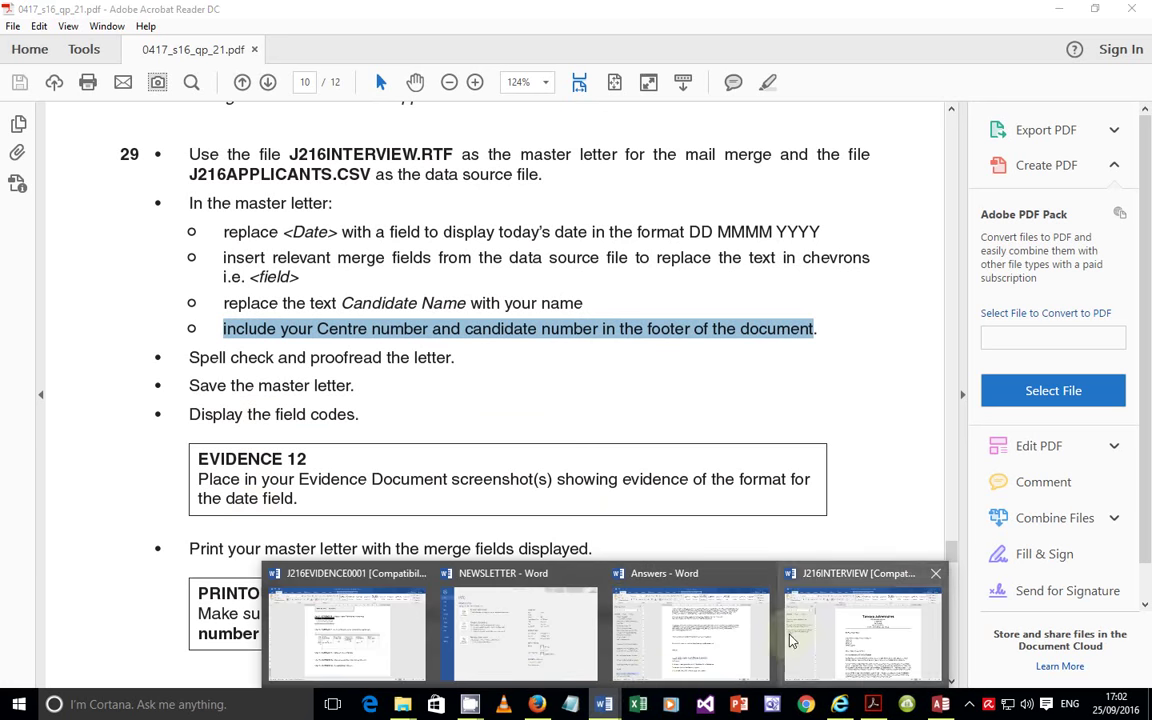
click(862, 630)
scroll(556, 406, down, 3)
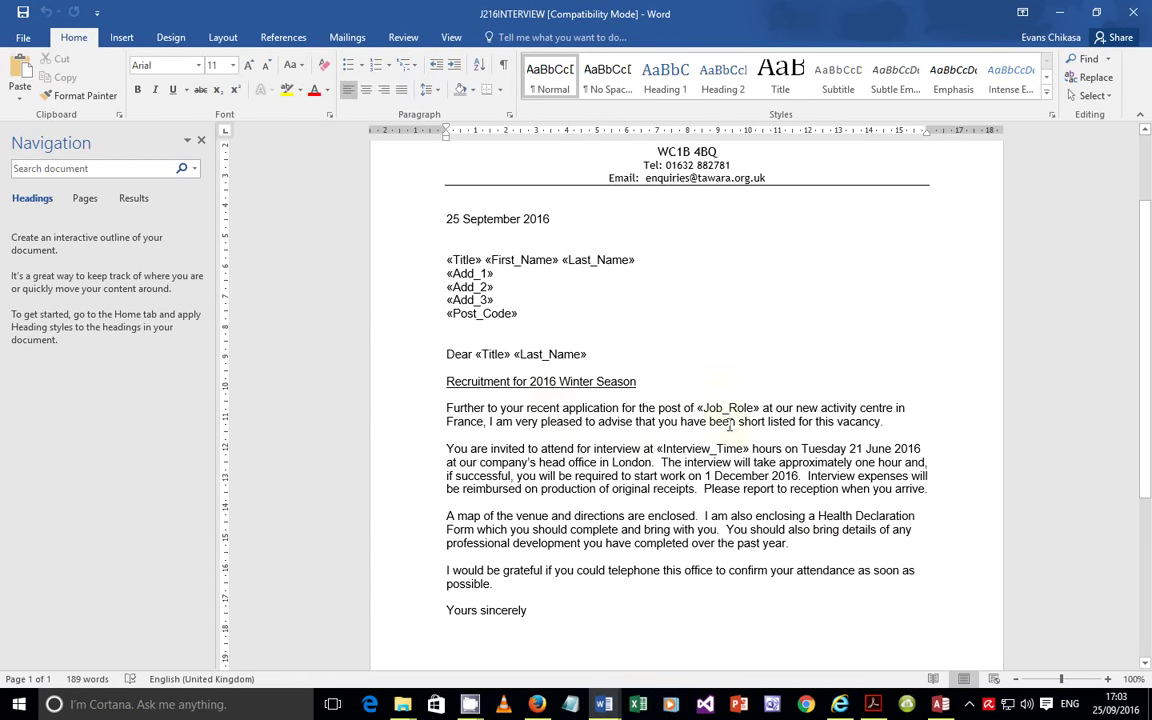
key(alt+Tab)
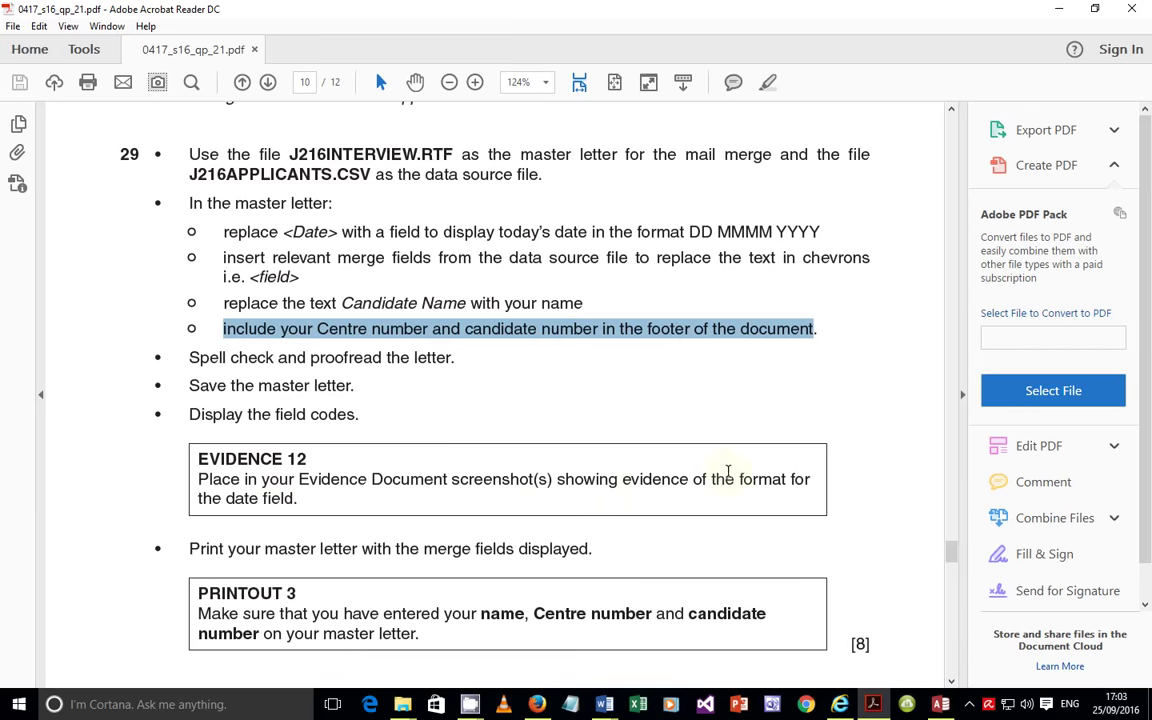
click(873, 704)
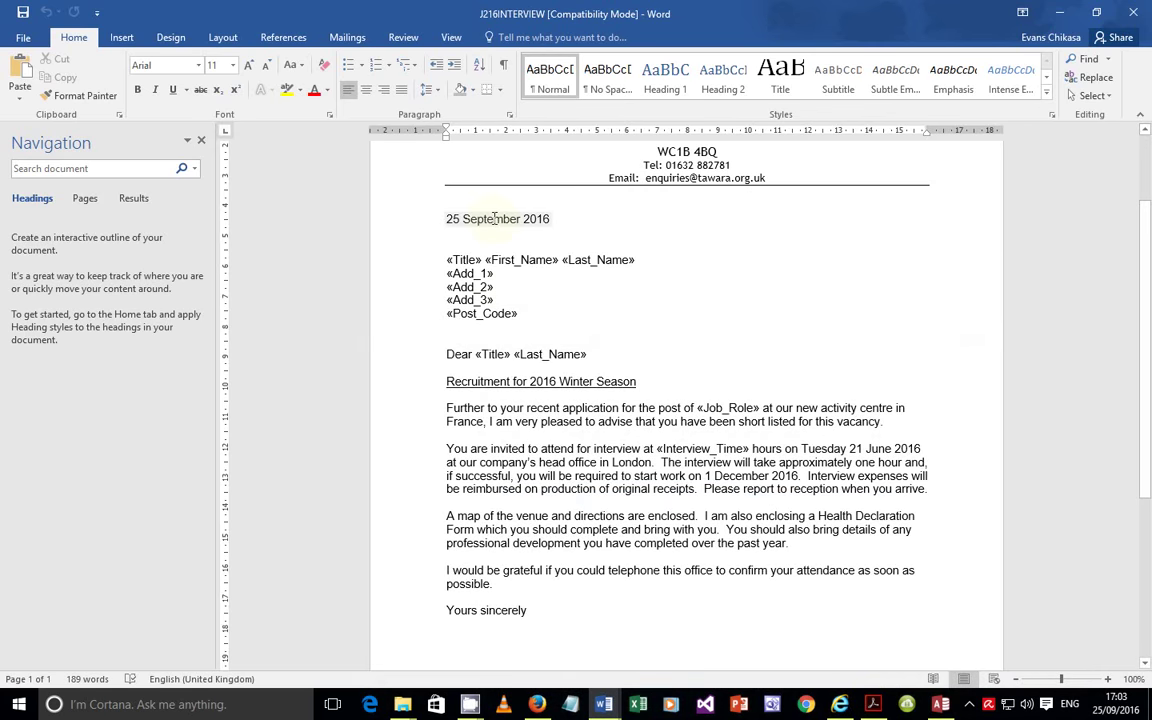
Copy a screenshot of the letterhead email line and date, then switch to J216EVIDENCE0001.
key(super+shift+s)
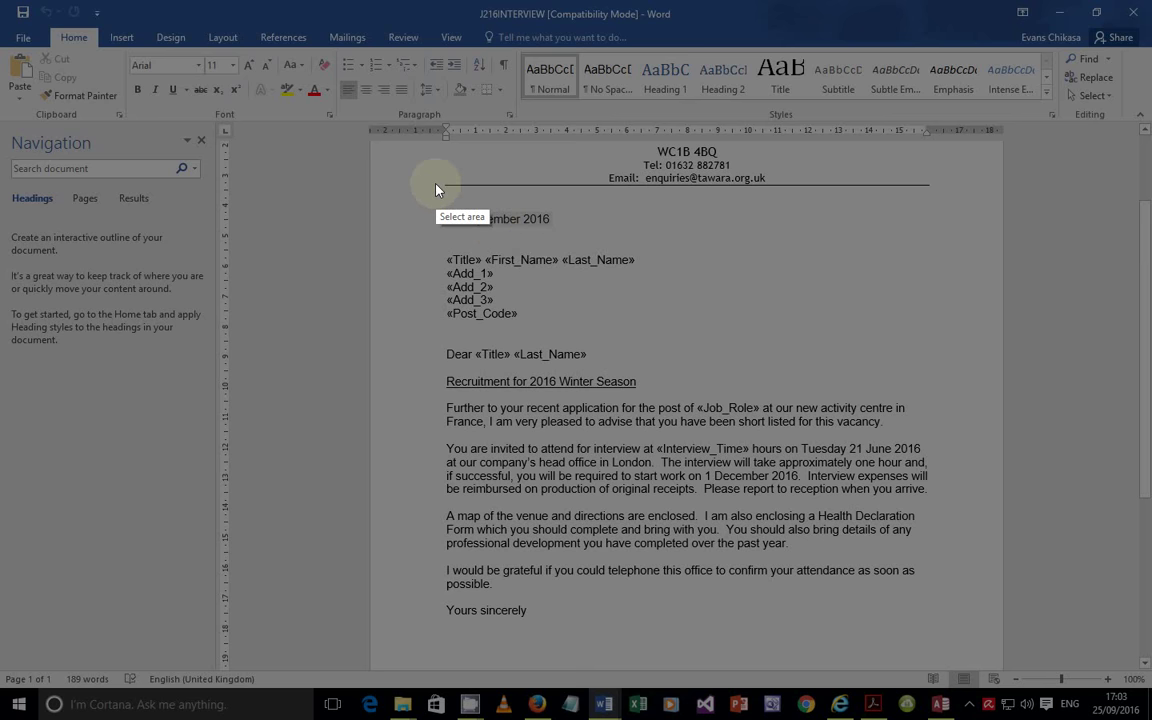
mouse_move(420, 166)
mouse_down()
mouse_move(852, 267)
mouse_move(866, 320)
mouse_move(884, 243)
mouse_up()
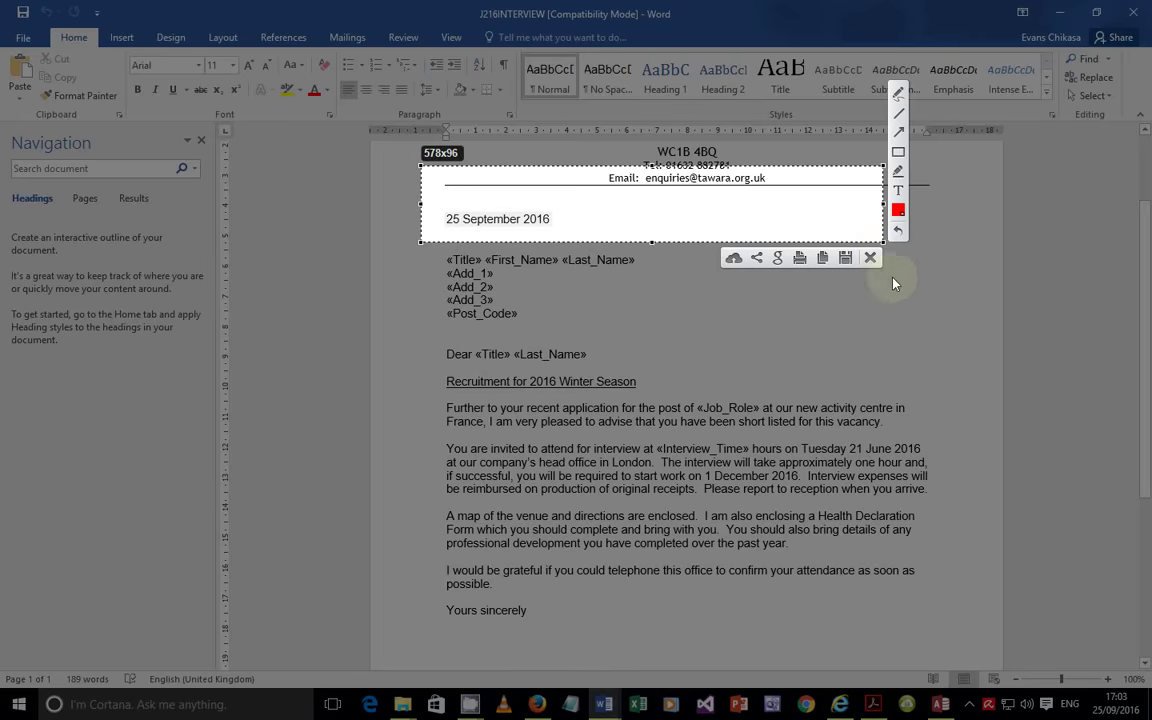
click(822, 258)
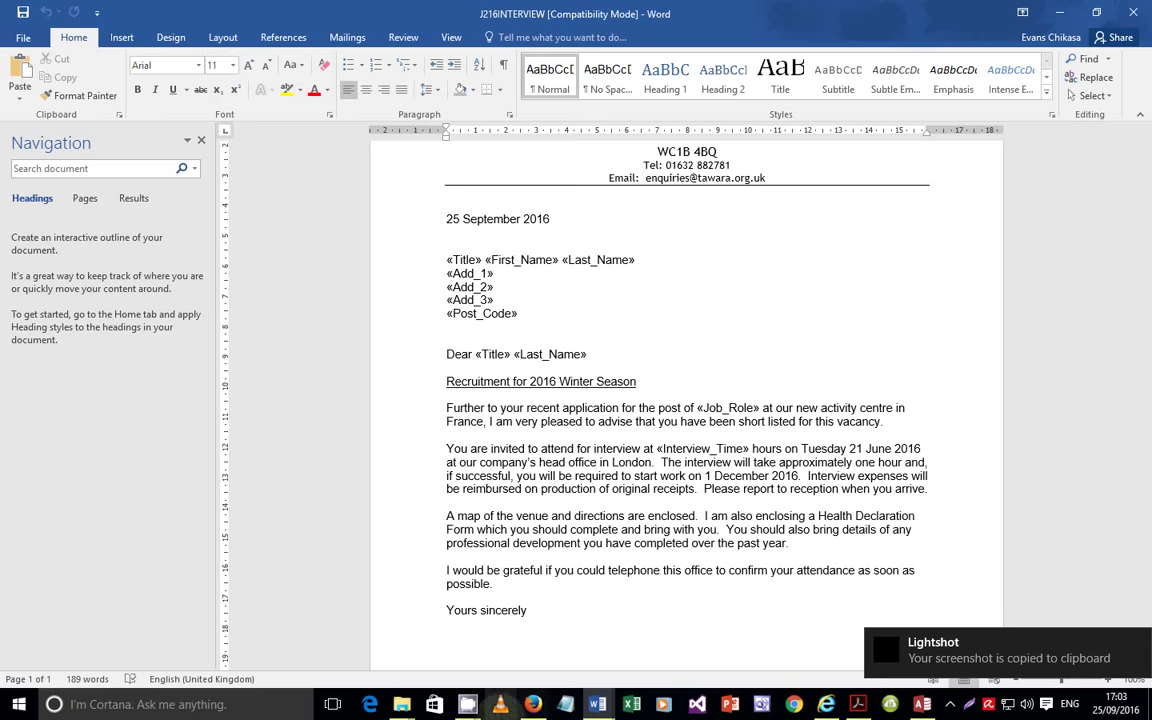
mouse_move(597, 703)
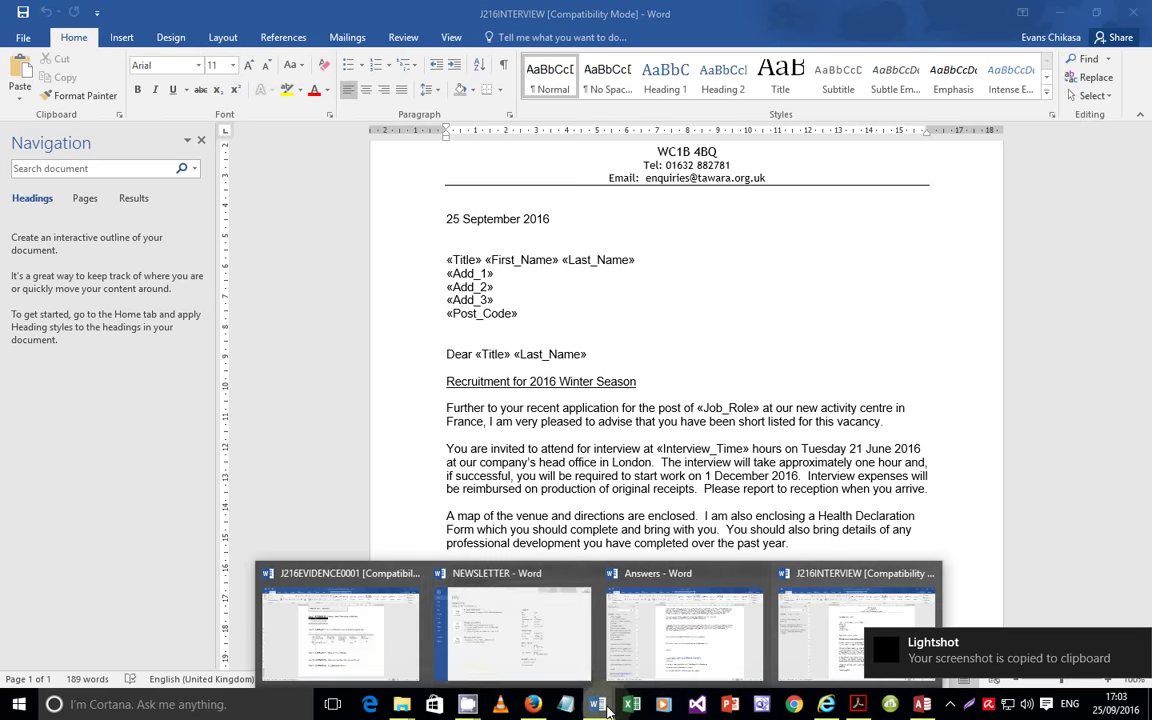
click(339, 650)
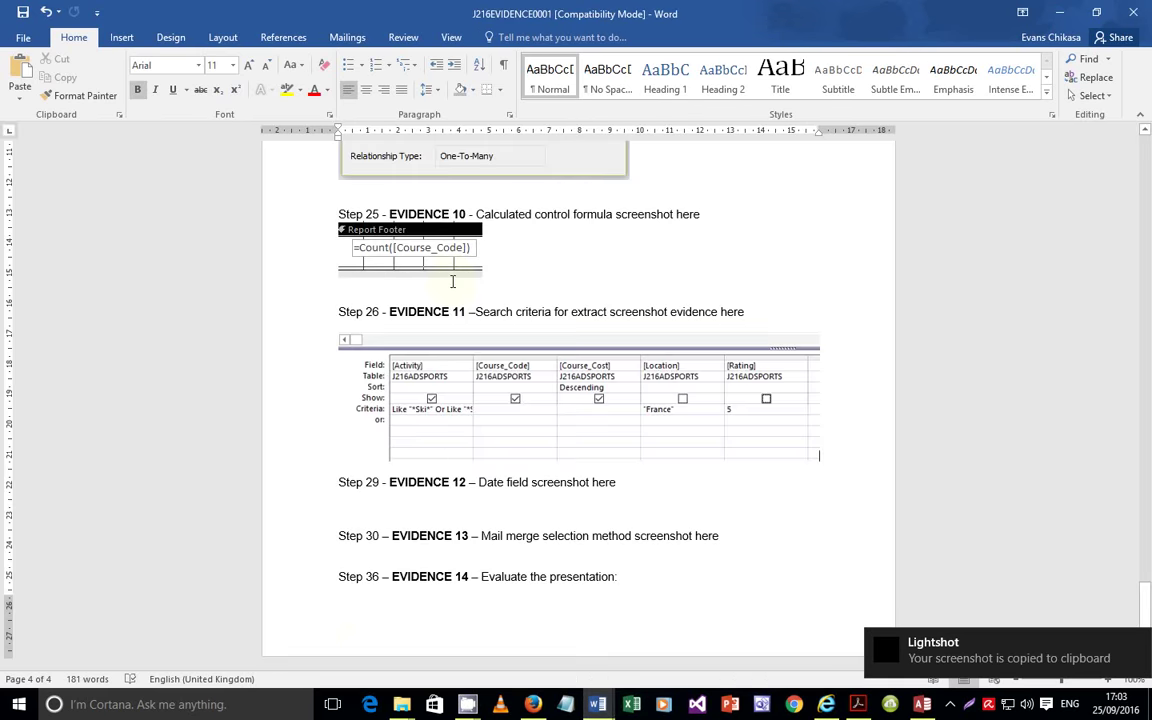
Paste the date screenshot under Step 29, adding blank lines to push Step 29 onto the next page.
click(494, 507)
key(ctrl+v)
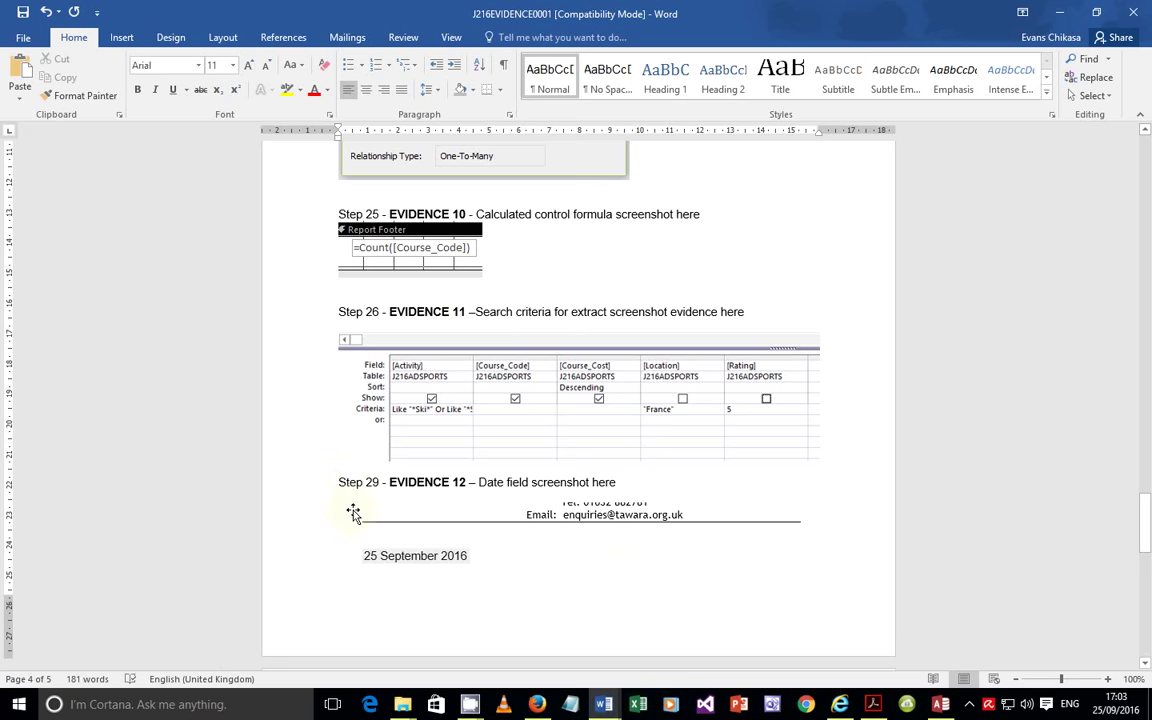
key(ctrl+z)
key(Return)
key(Return)
key(Return)
key(Return)
key(Return)
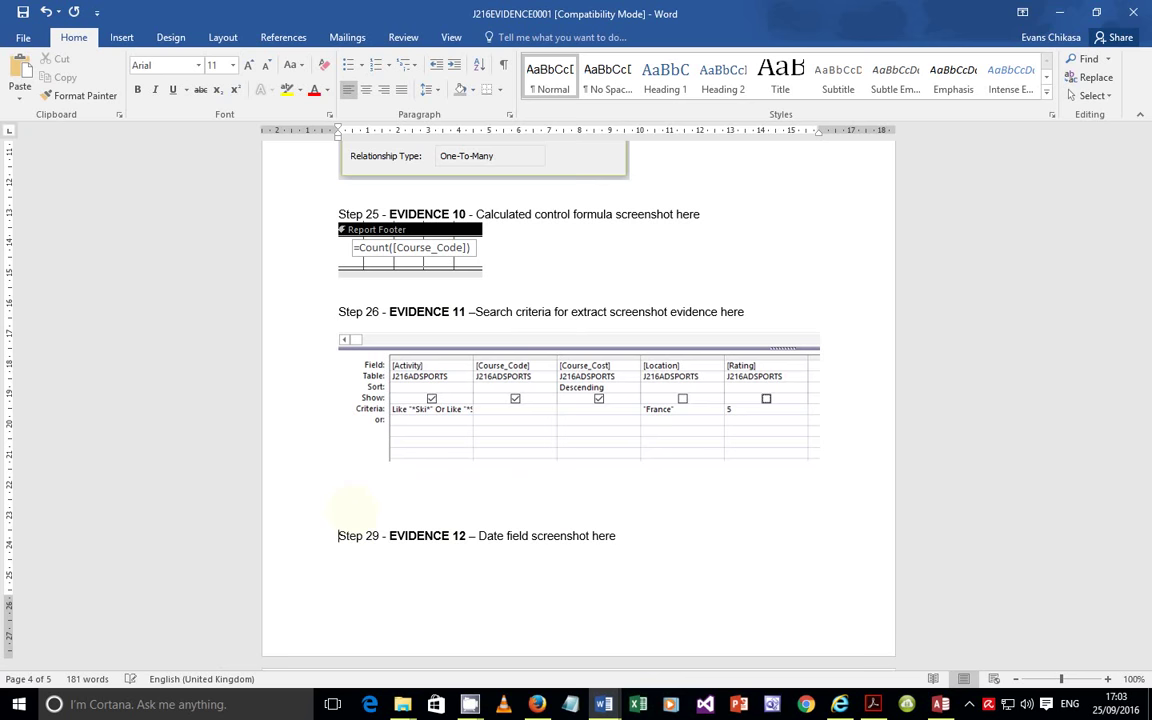
key(Return)
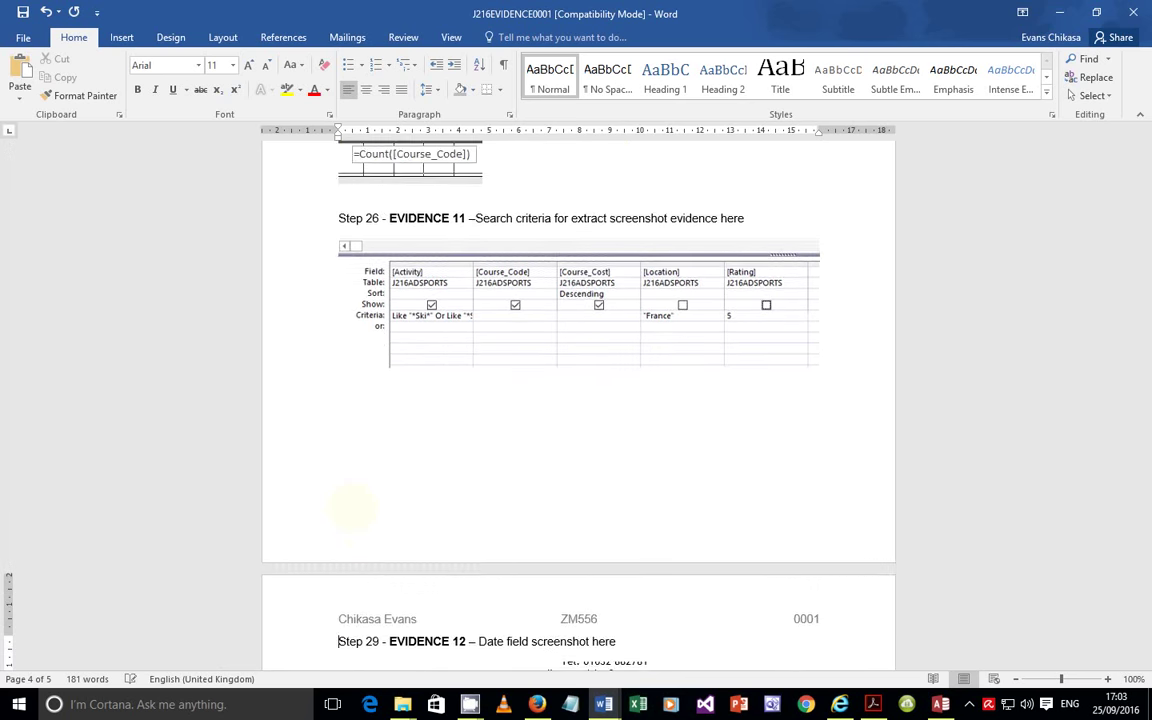
scroll(674, 548, down, 2)
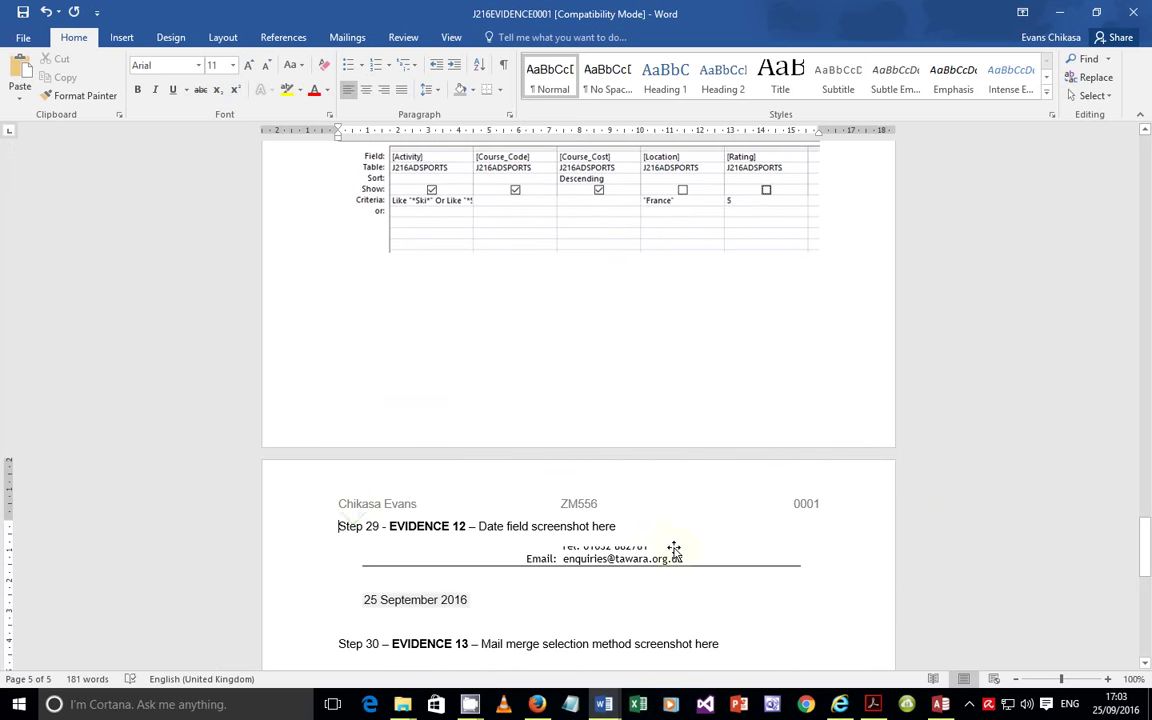
Crop the top strip off the pasted date screenshot.
click(591, 571)
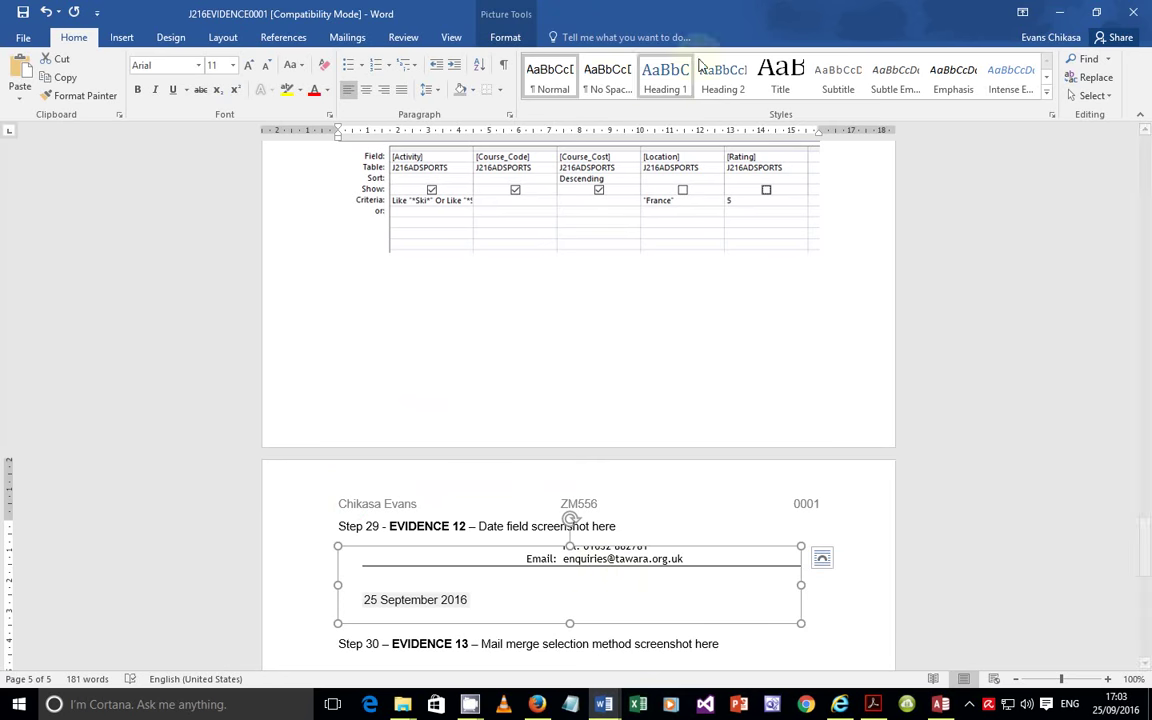
click(506, 38)
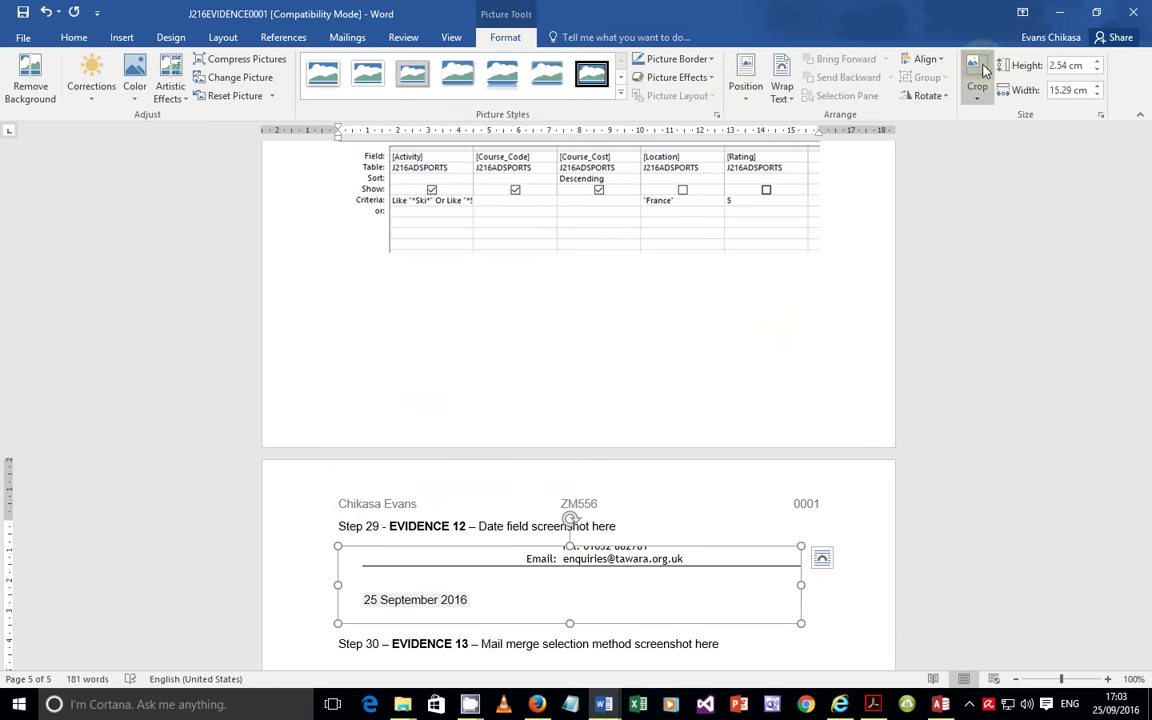
click(977, 75)
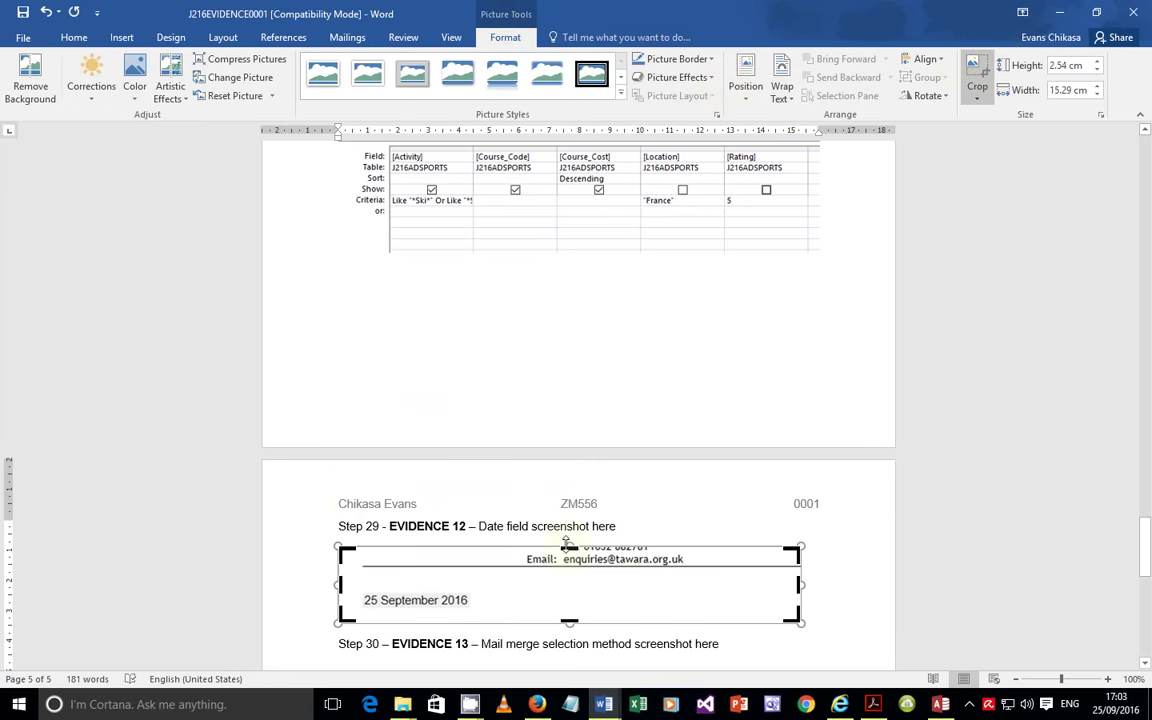
mouse_move(569, 547)
mouse_down()
mouse_move(578, 571)
mouse_move(580, 537)
mouse_up()
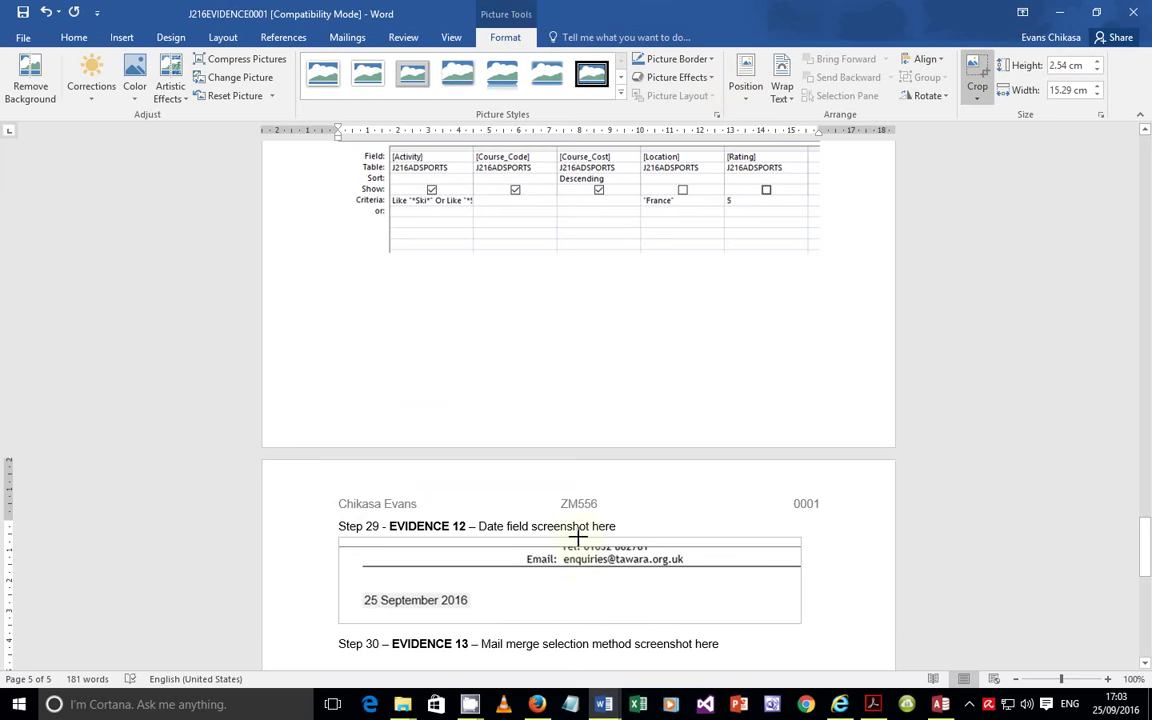
click(820, 572)
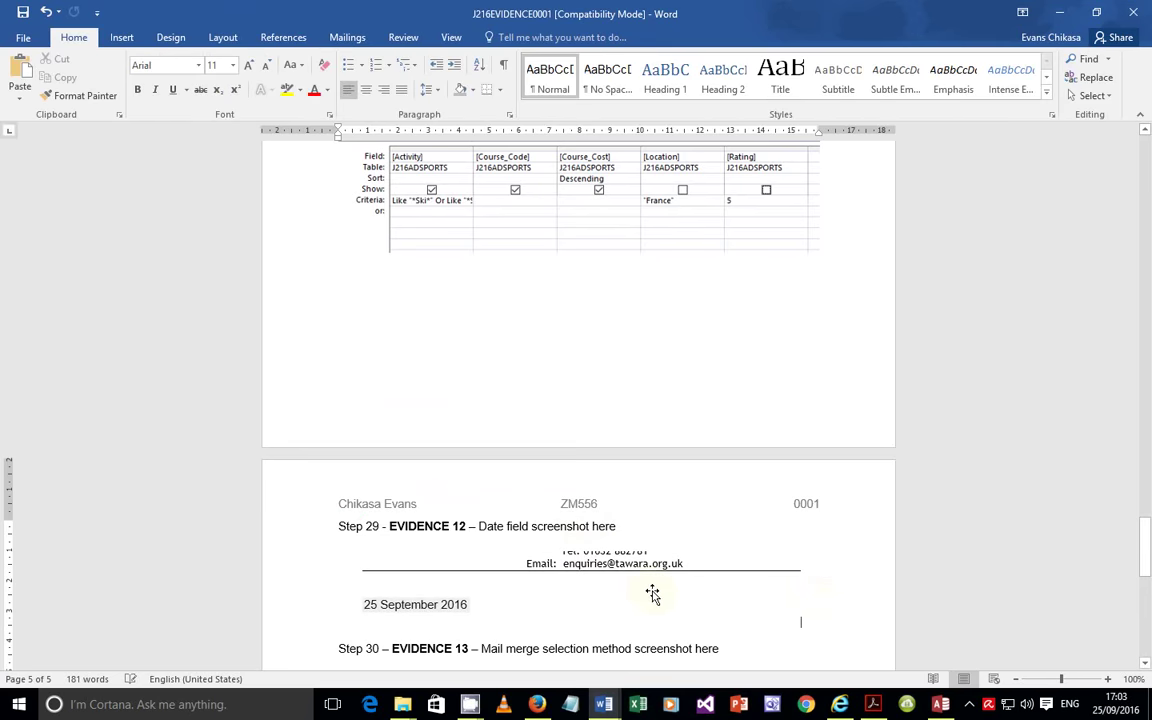
scroll(530, 500, down, 2)
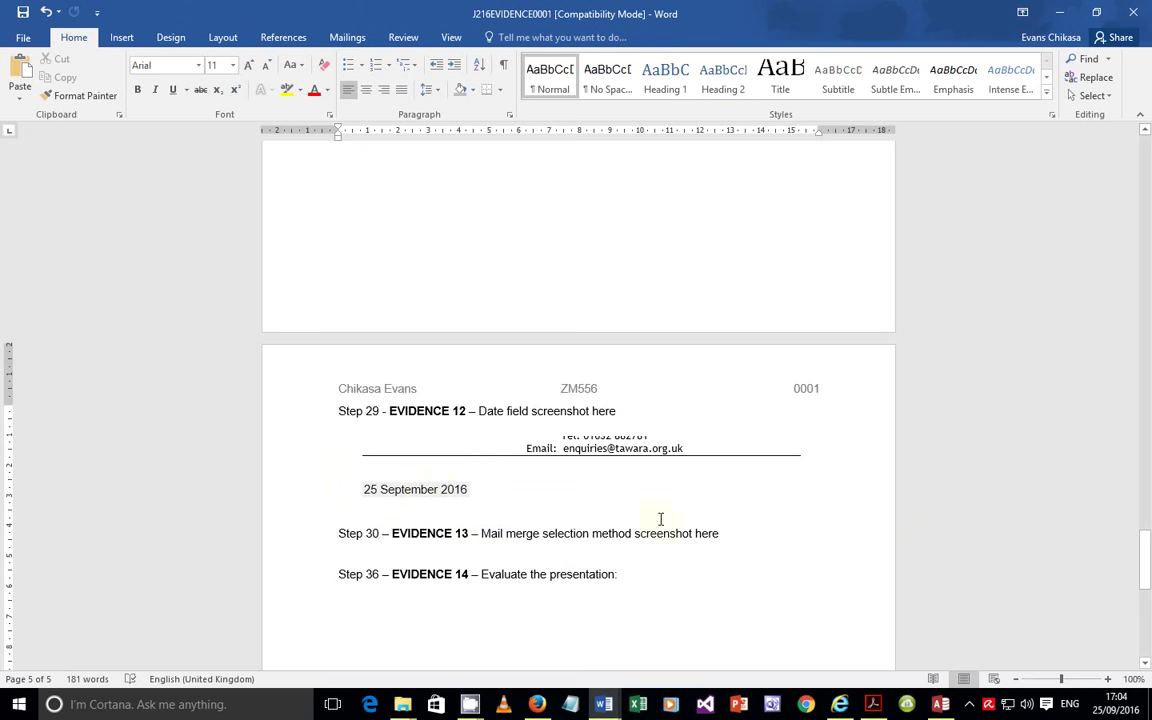
In the exam PDF, scroll to task 30 and select its instruction line.
key(alt+Tab)
scroll(358, 403, down, 1)
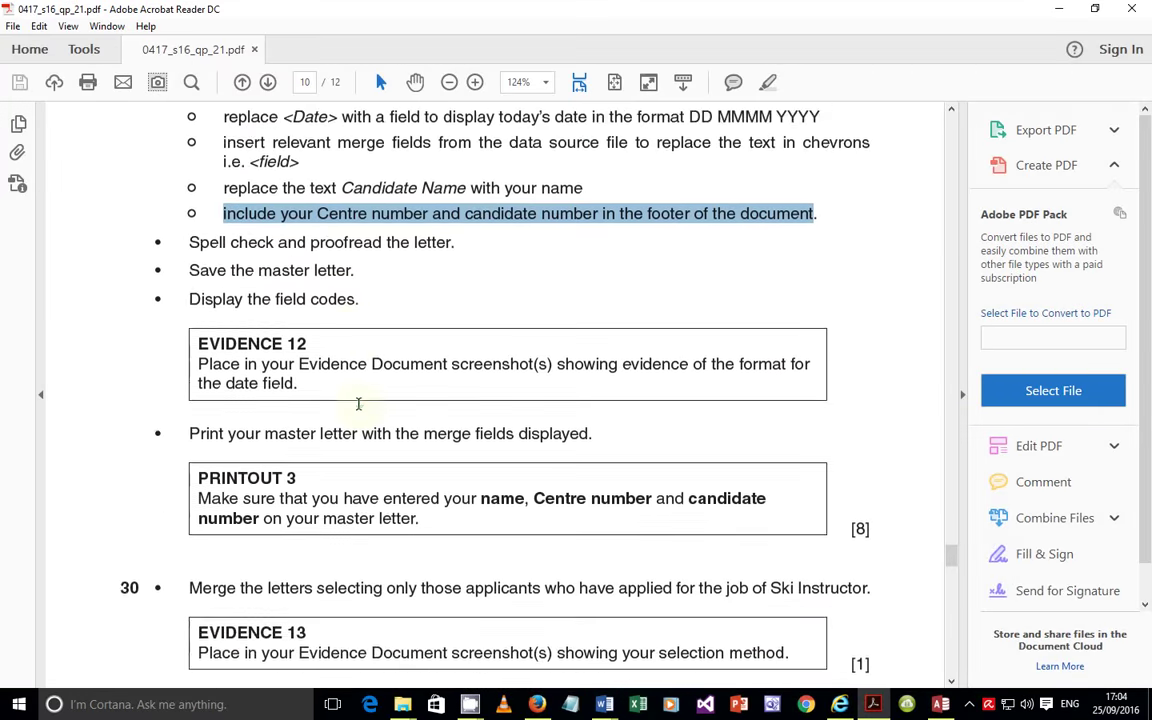
scroll(358, 403, down, 1)
drag(190, 394, 594, 393)
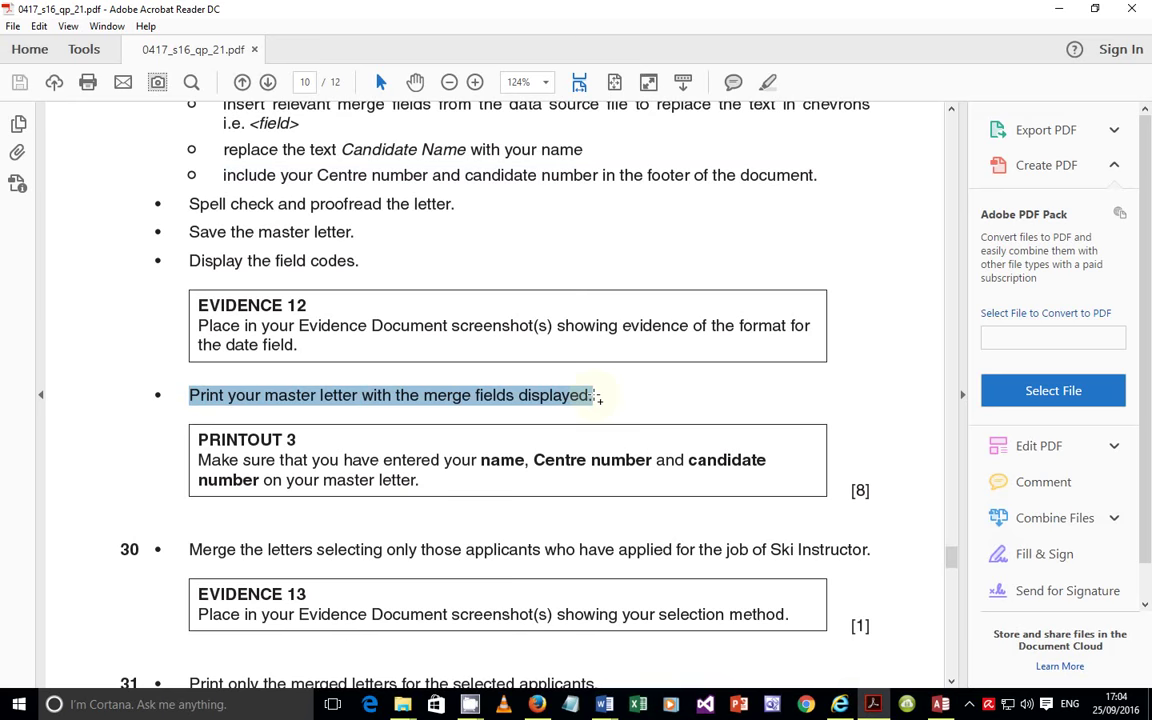
drag(597, 397, 597, 397)
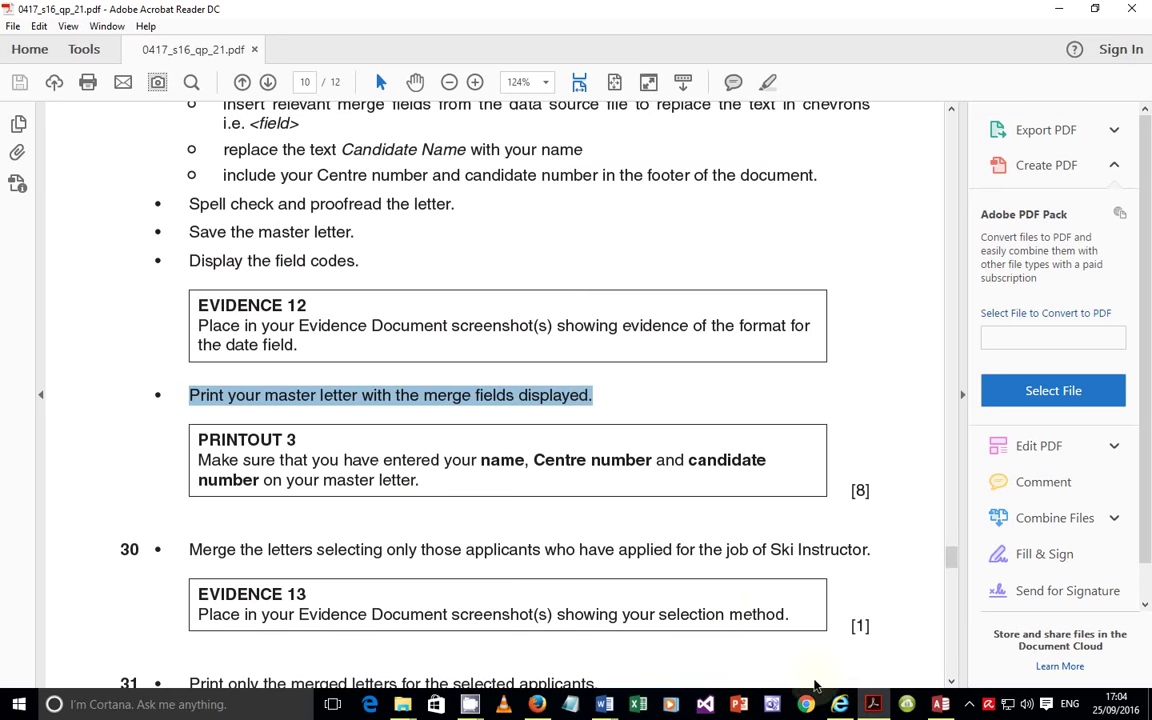
Bring the J216INTERVIEW letter to the front and scroll back to its top.
key(alt+Tab)
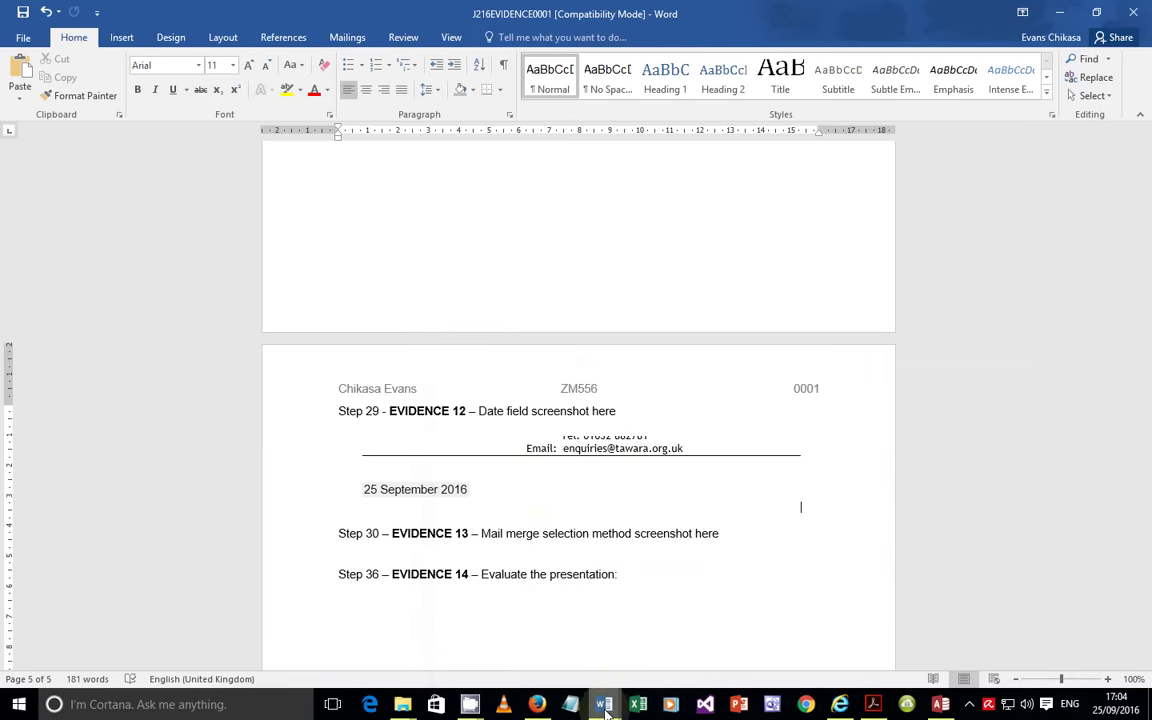
mouse_move(603, 704)
click(883, 631)
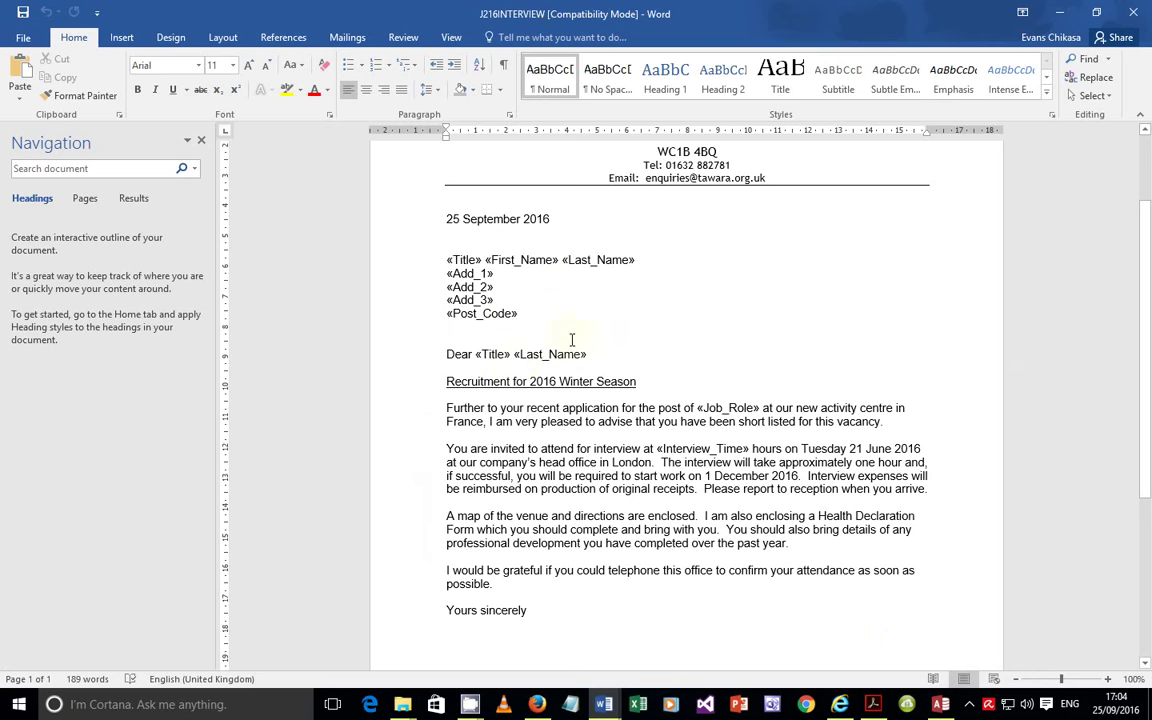
scroll(572, 340, up, 3)
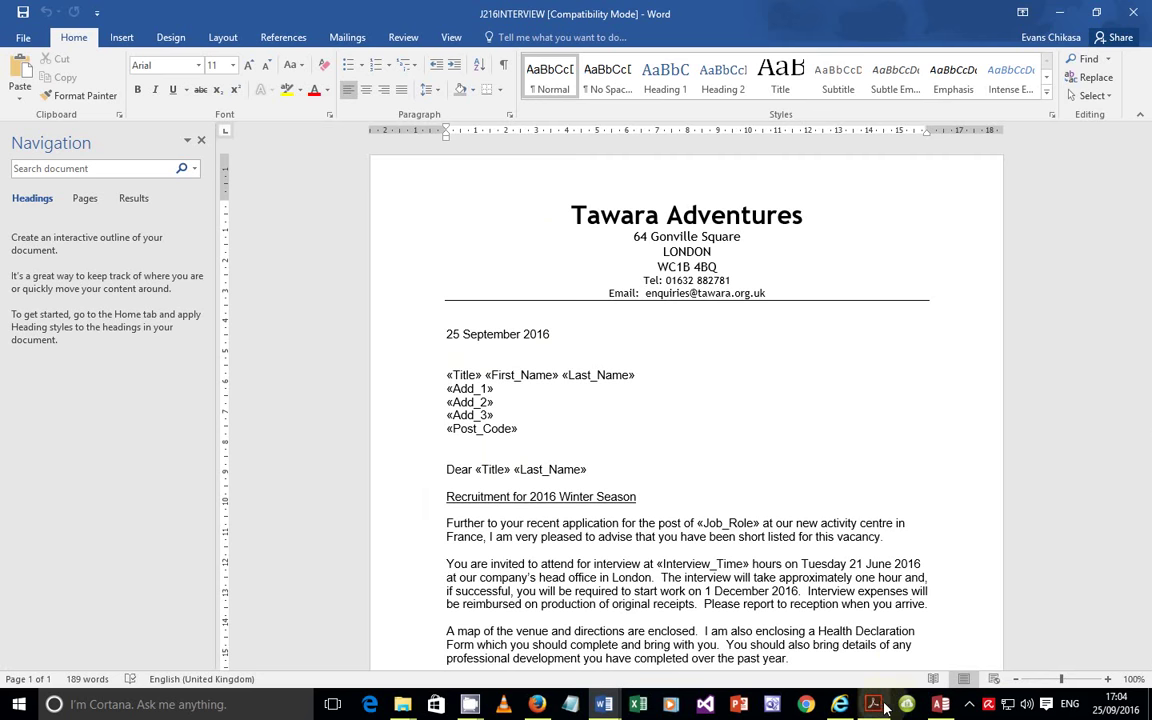
In the exam PDF, highlight the PRINTOUT 3 and print-master-letter instructions.
key(alt+Tab)
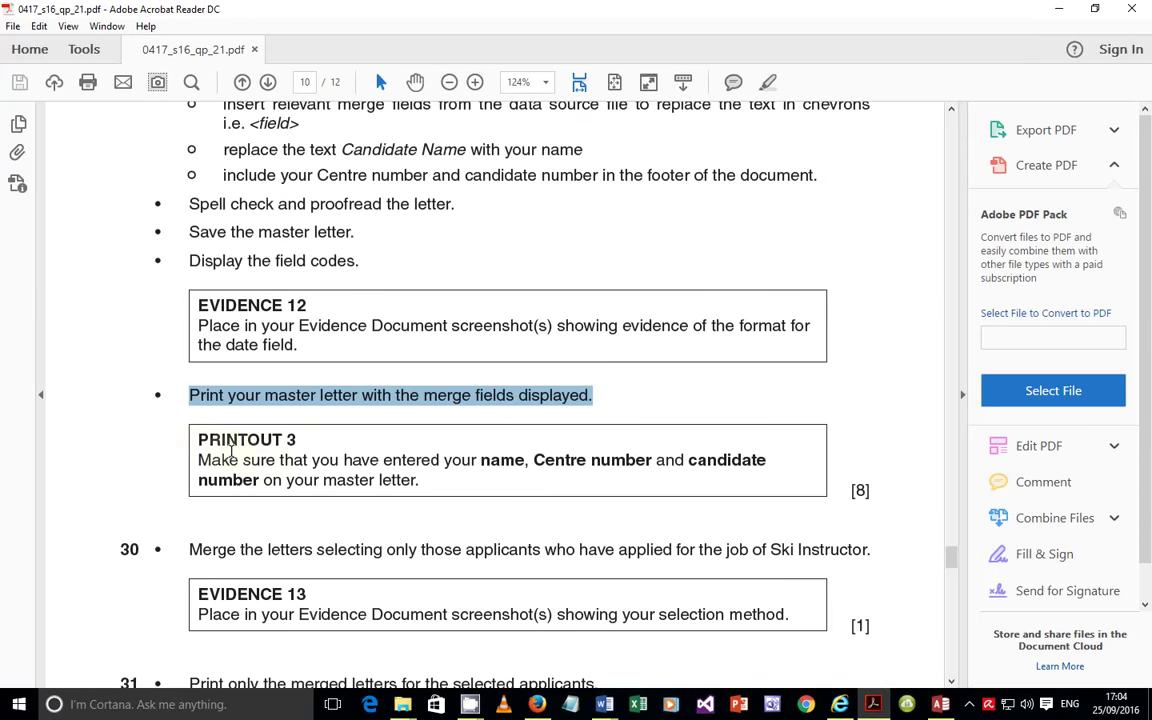
drag(199, 436, 548, 478)
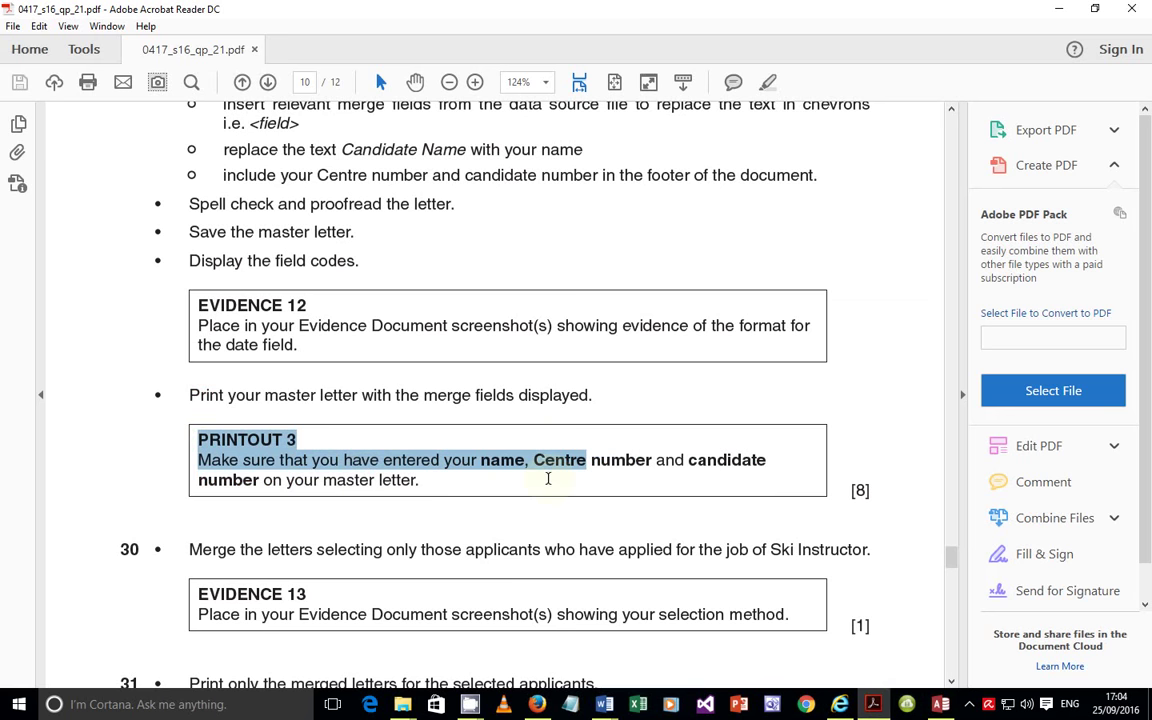
drag(184, 394, 597, 395)
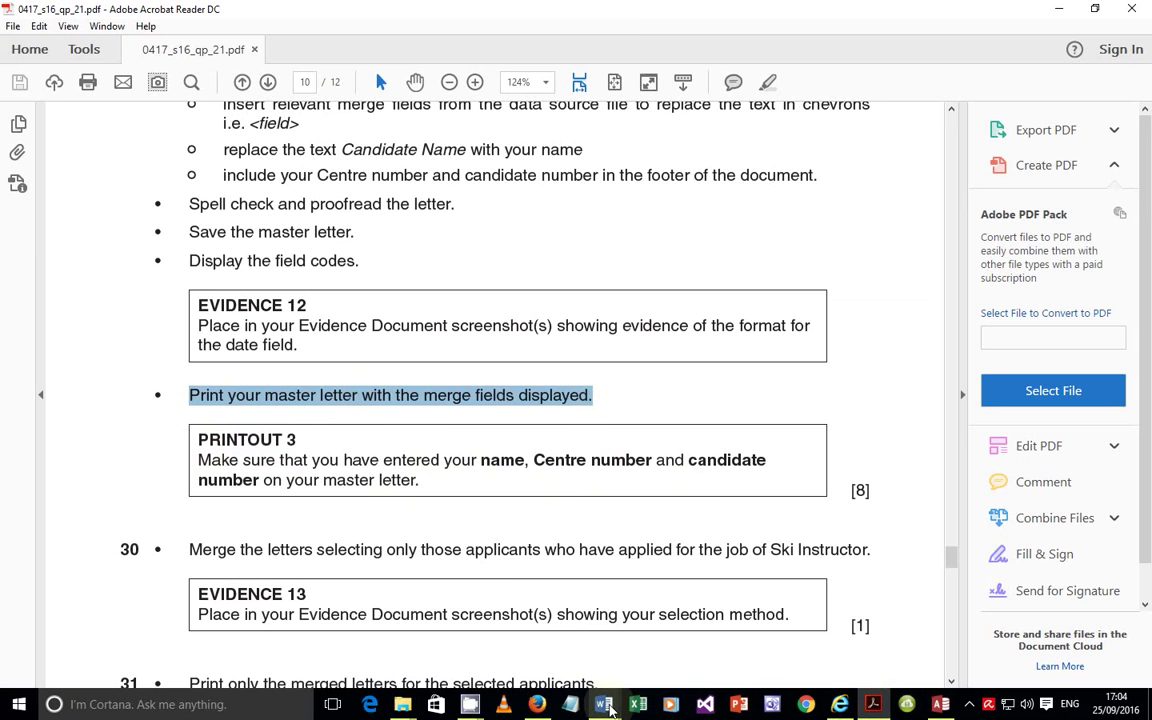
Scroll the J216INTERVIEW letter to its closing and ZM556/0001 footer, then return to the exam's task 30.
mouse_move(604, 704)
mouse_move(680, 594)
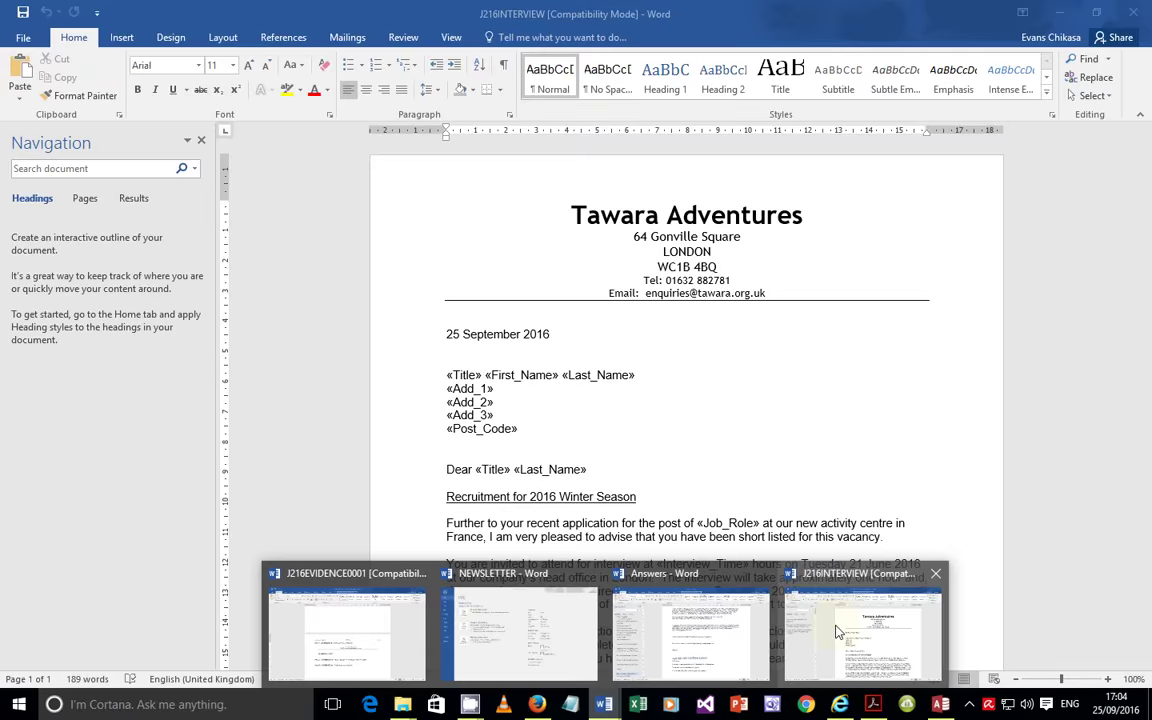
click(860, 625)
scroll(647, 421, down, 5)
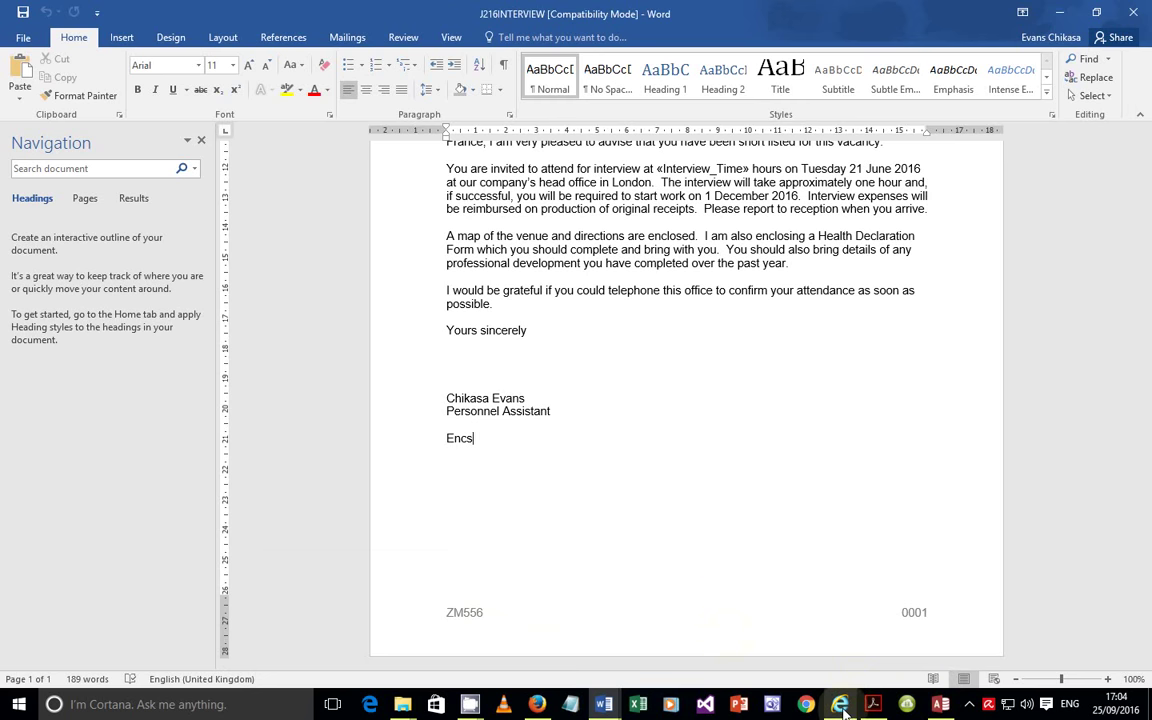
mouse_move(605, 705)
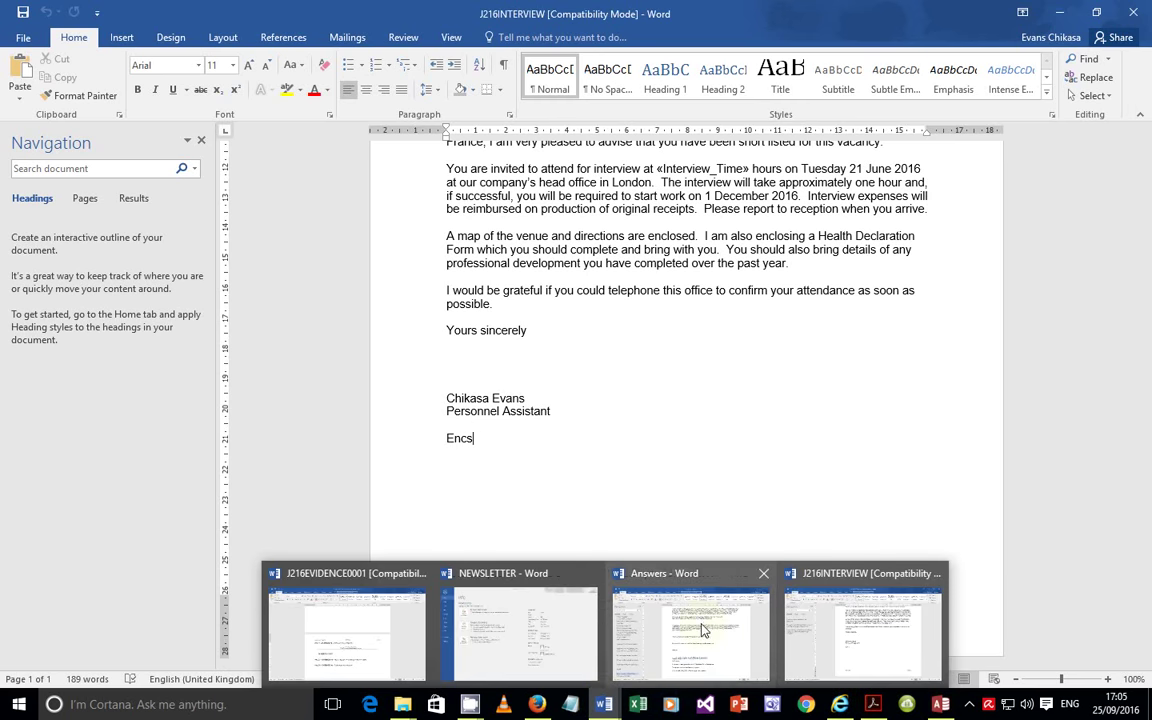
mouse_move(705, 630)
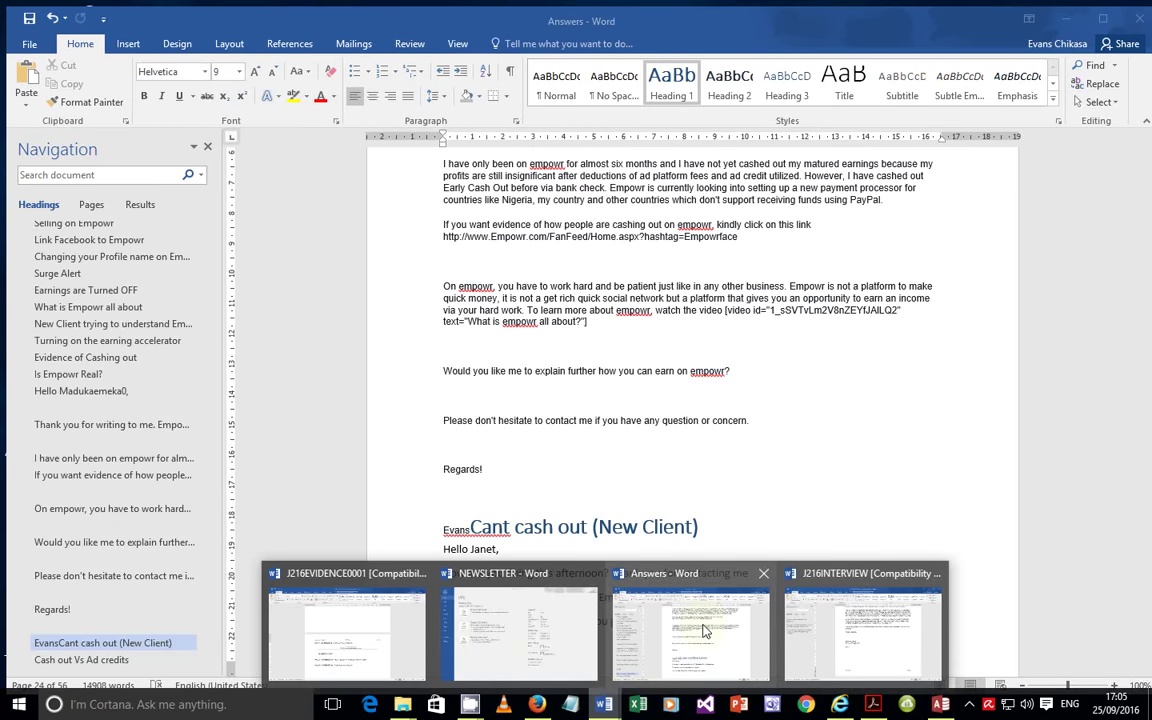
mouse_move(528, 645)
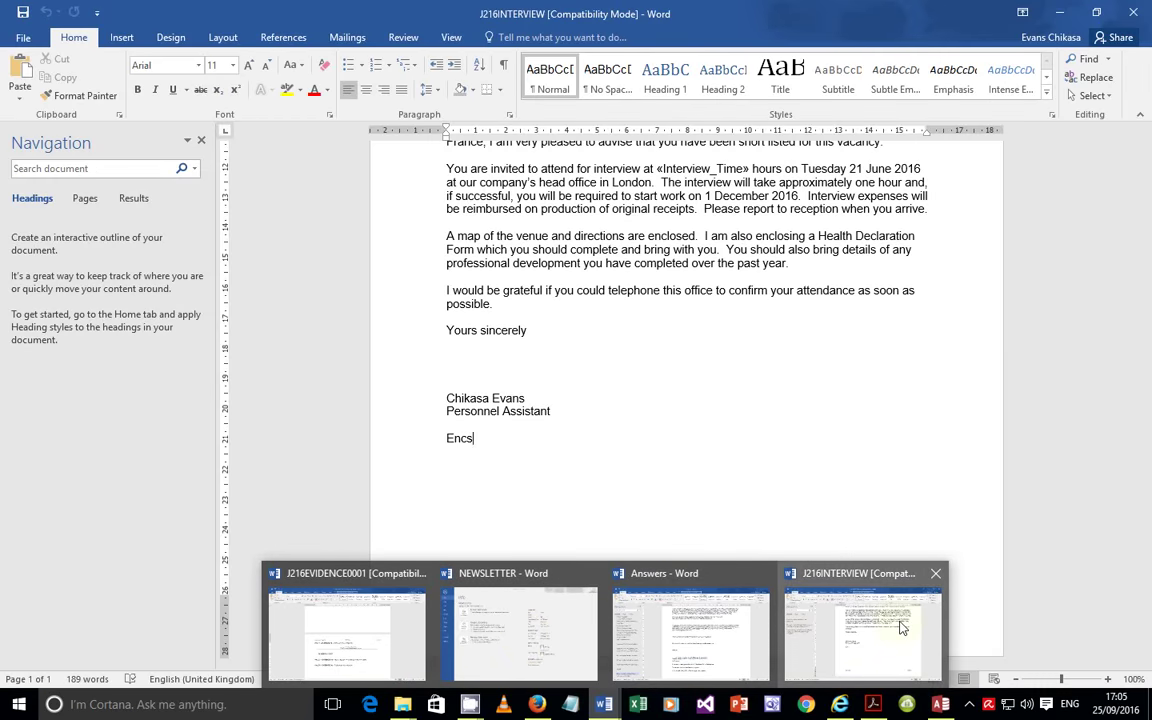
click(900, 627)
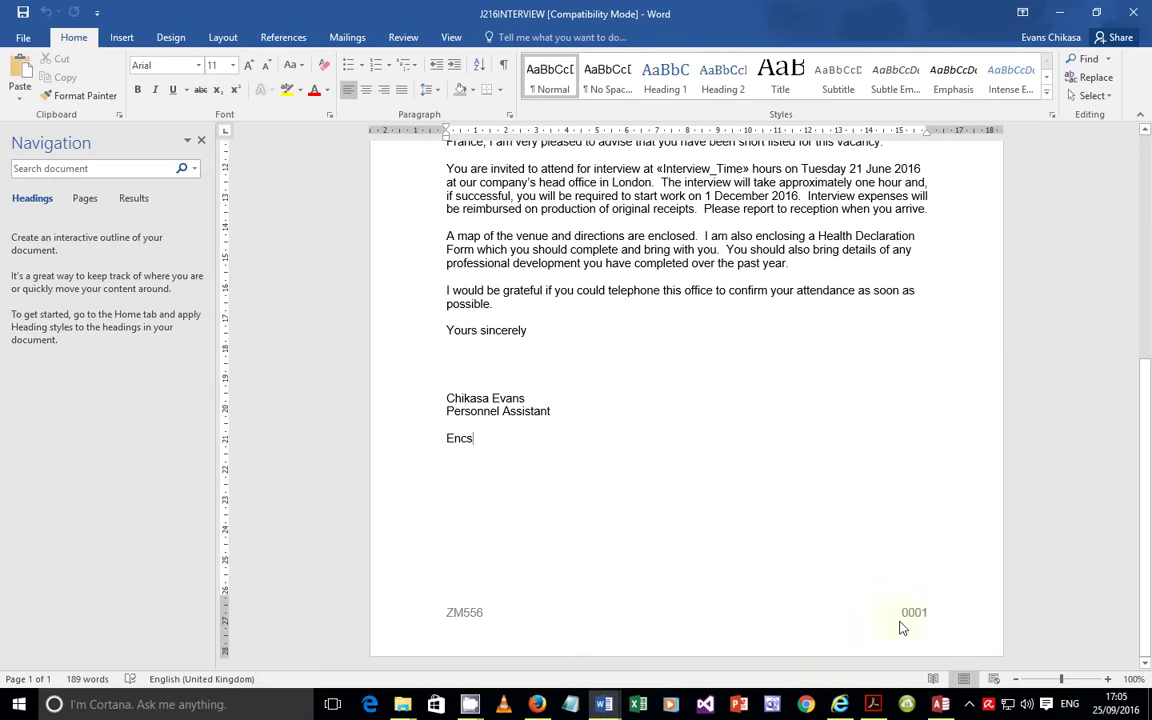
key(alt+Tab)
scroll(481, 527, down, 3)
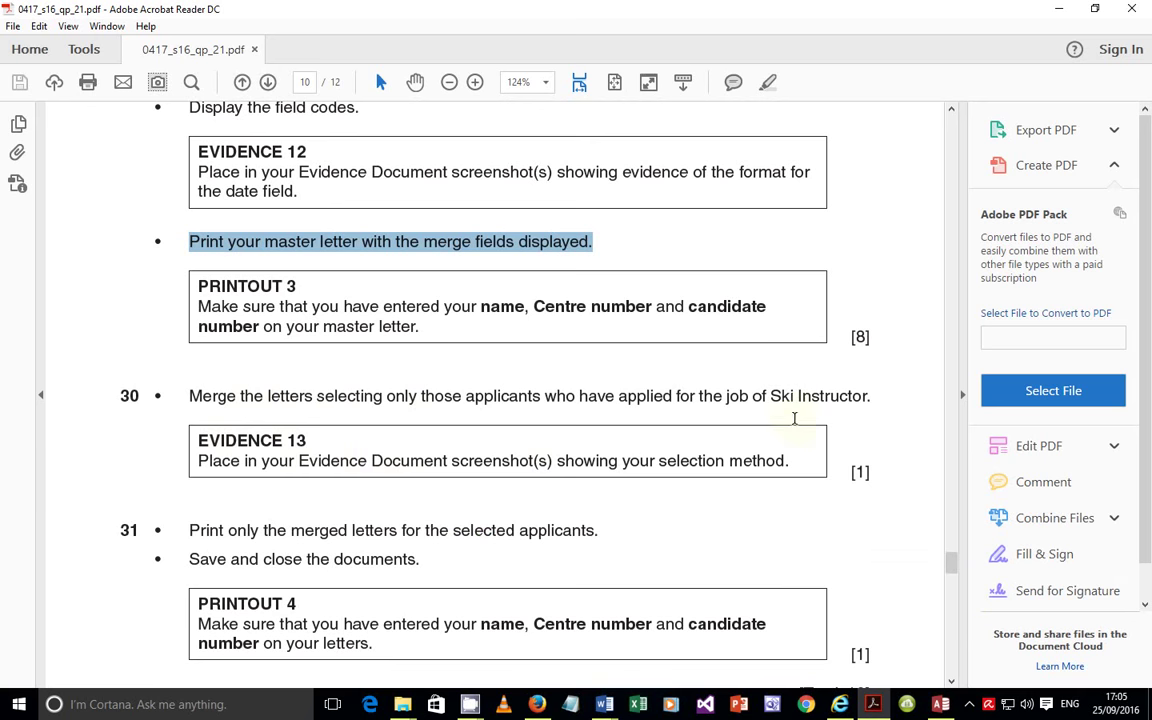
Highlight 'Ski Instructor' in task 30 and return to the J216INTERVIEW letter.
drag(770, 396, 850, 398)
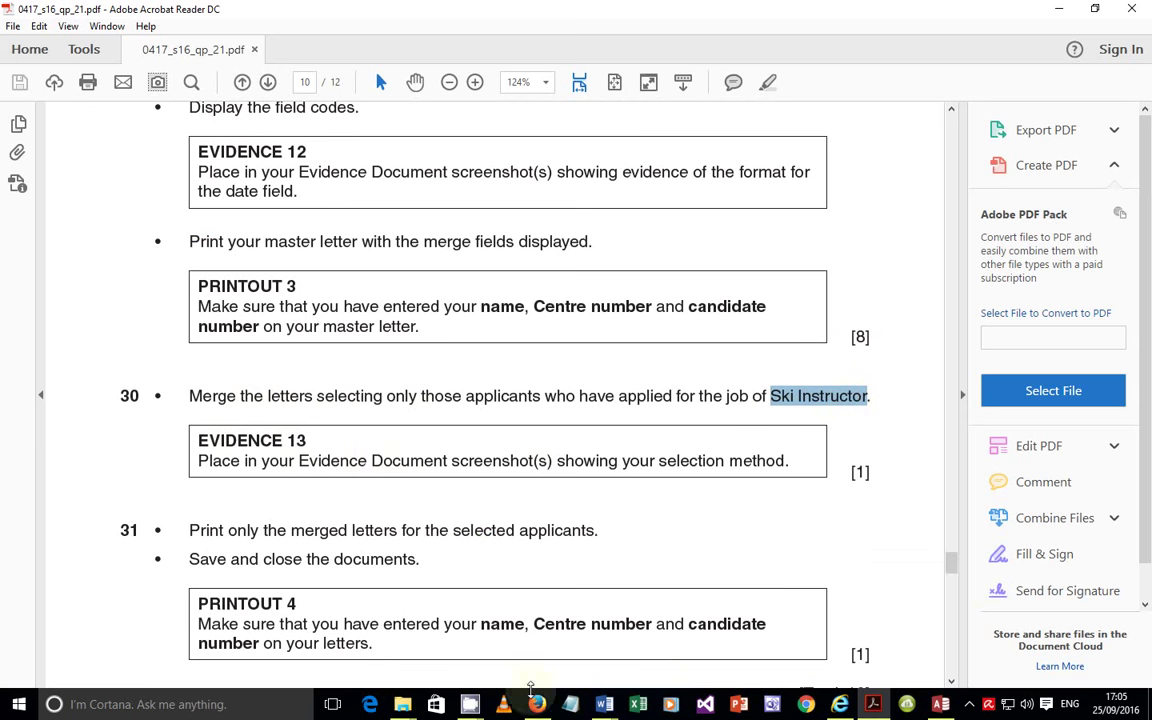
click(866, 625)
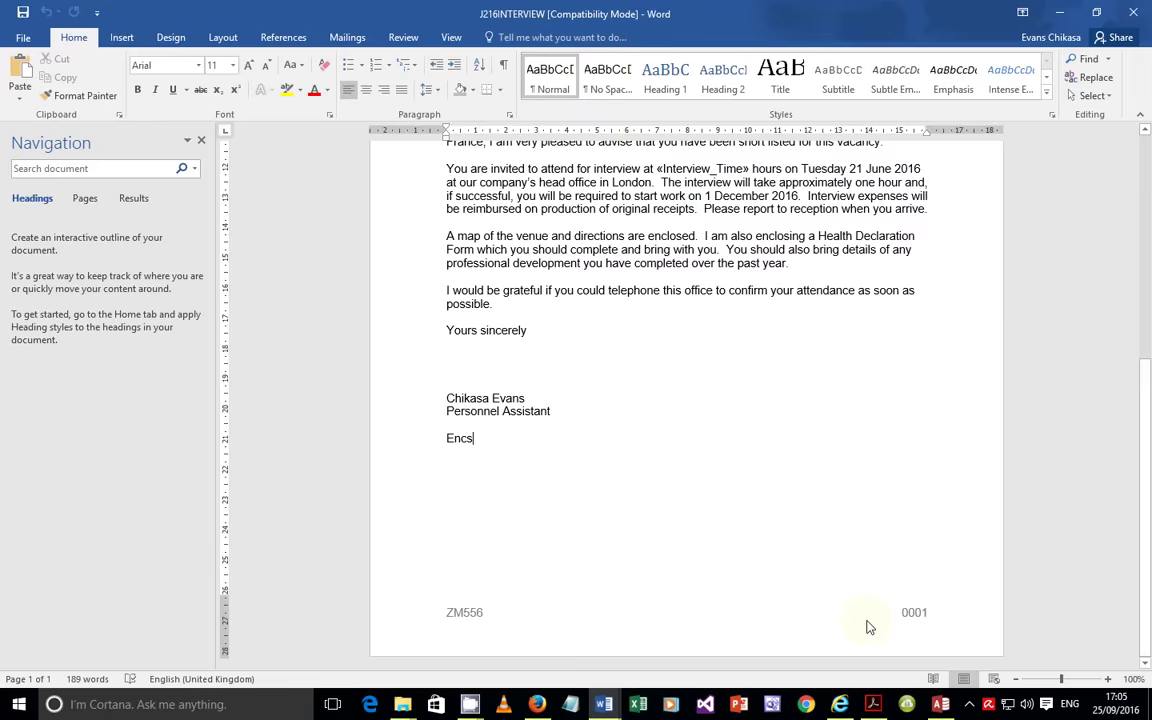
Open Mail Merge Recipients and set up a filter on the Job_Role field.
scroll(591, 390, up, 2)
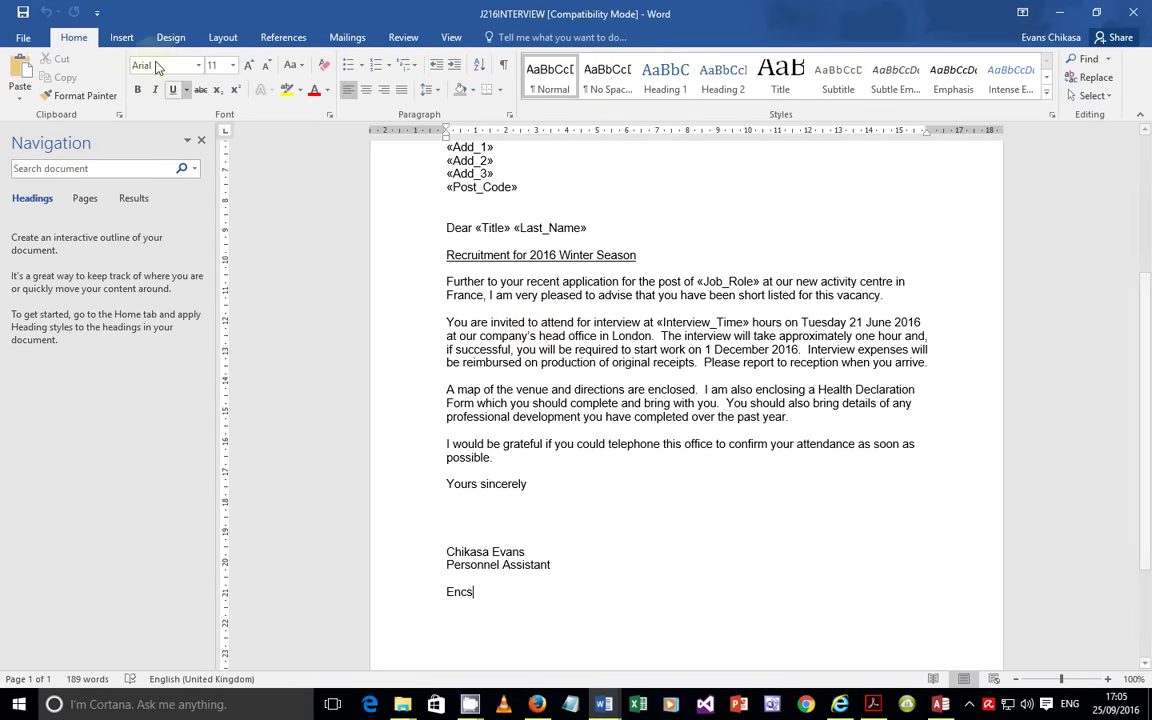
click(347, 37)
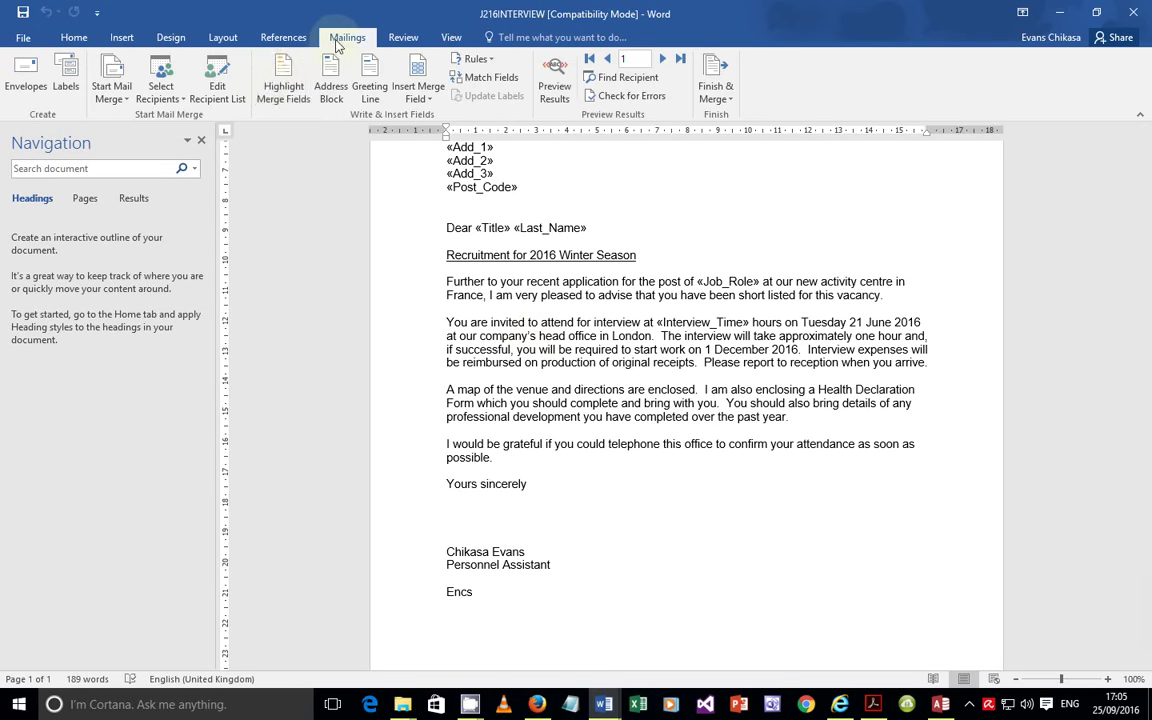
click(232, 102)
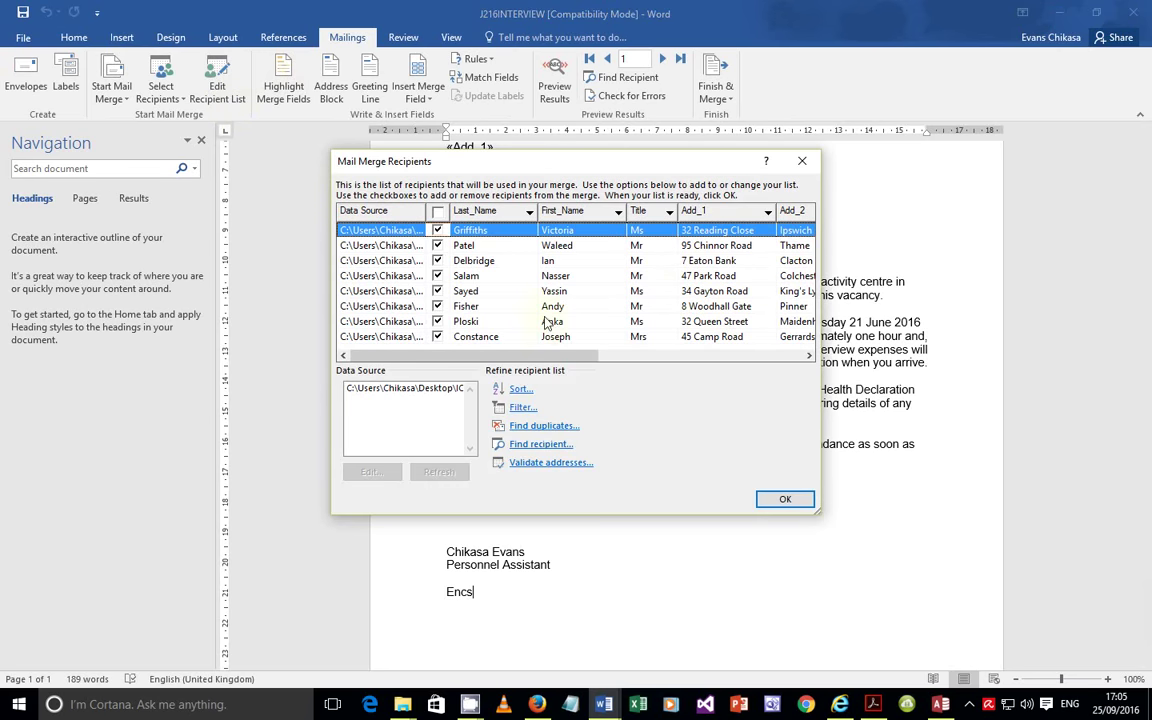
click(523, 409)
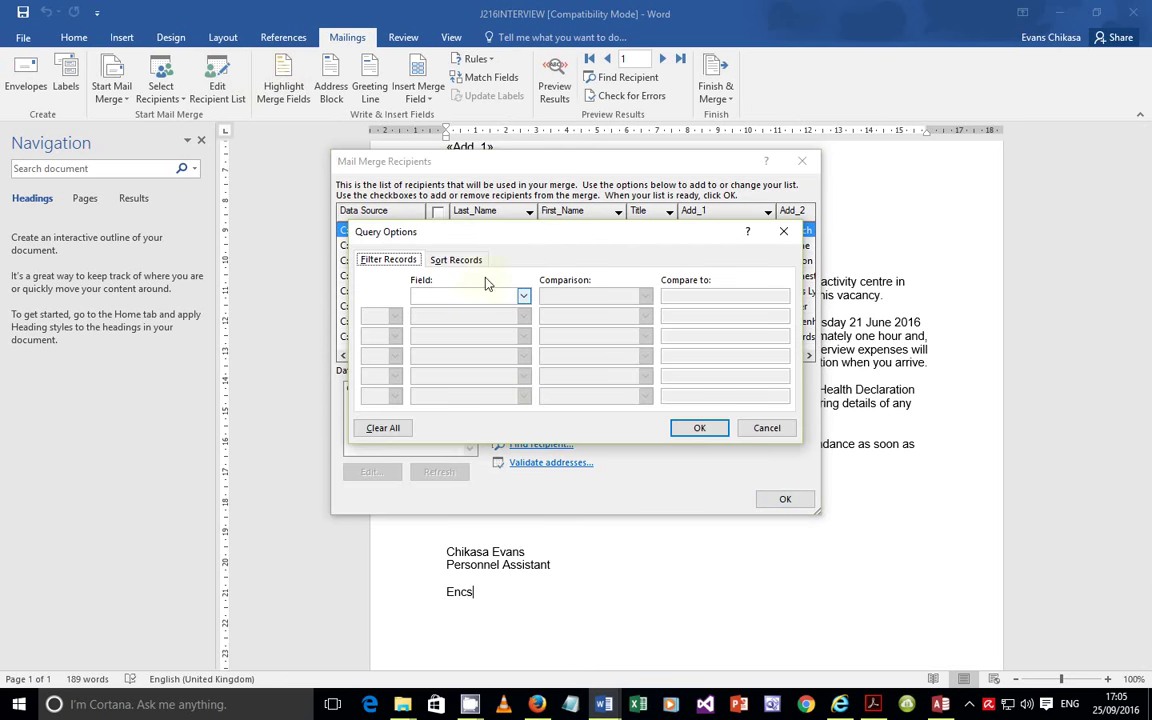
click(478, 302)
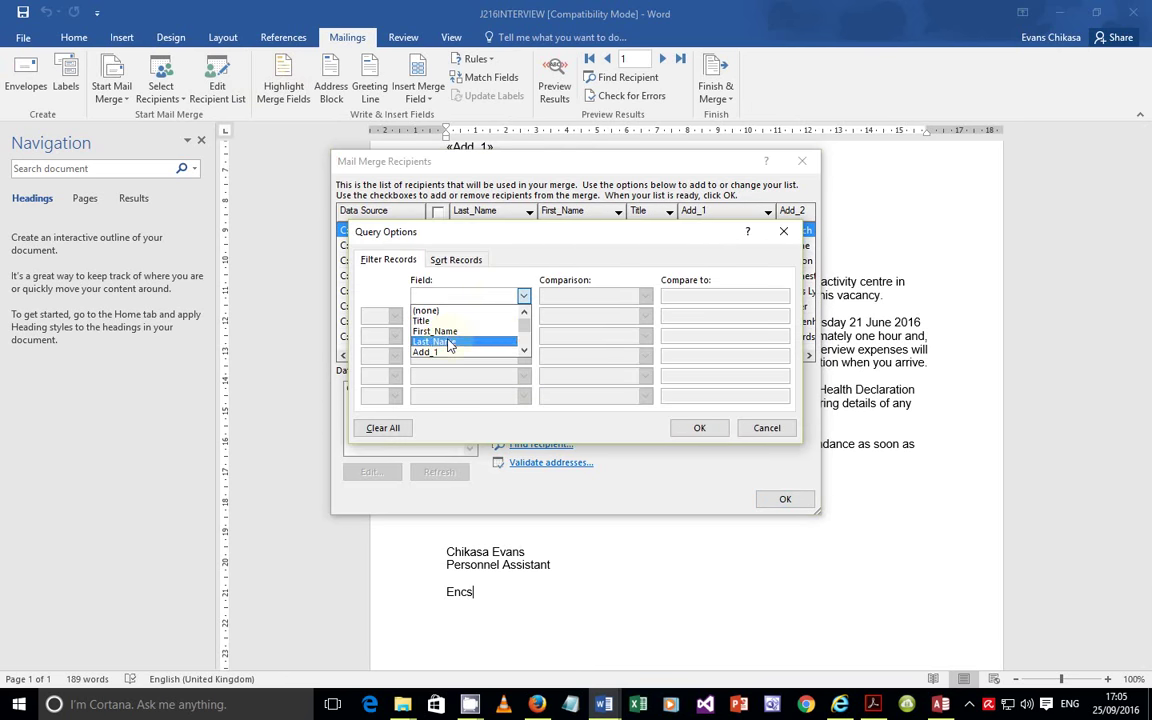
scroll(447, 345, down, 1)
scroll(448, 345, down, 1)
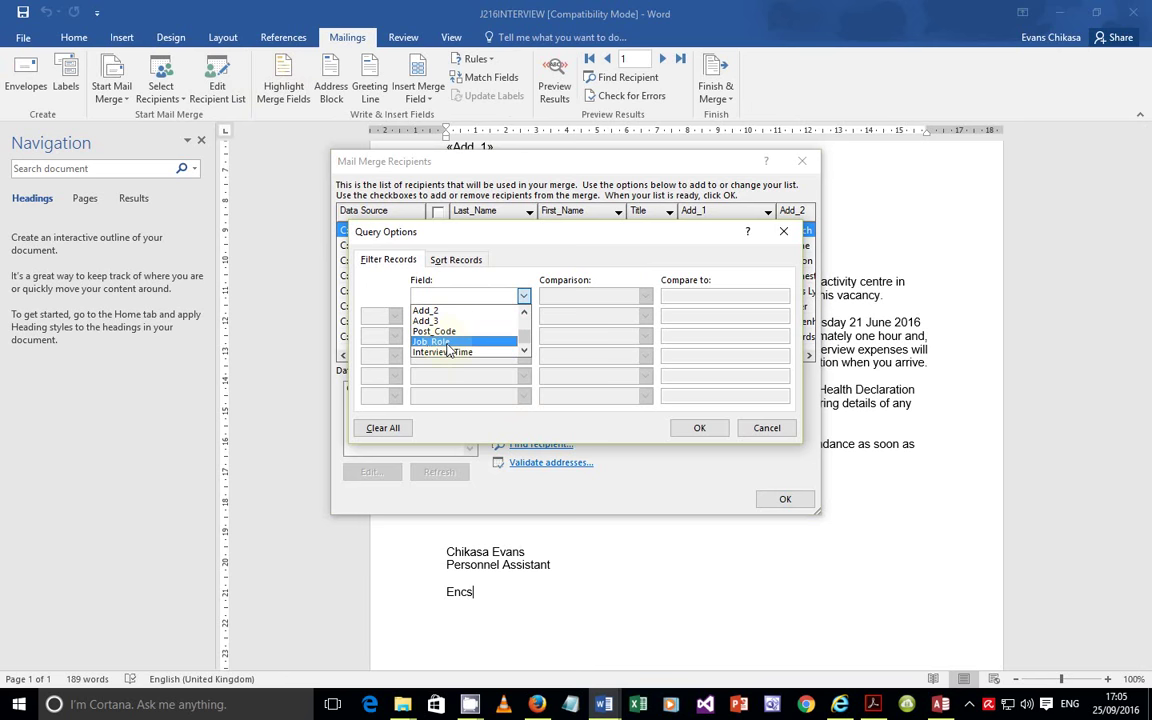
click(448, 343)
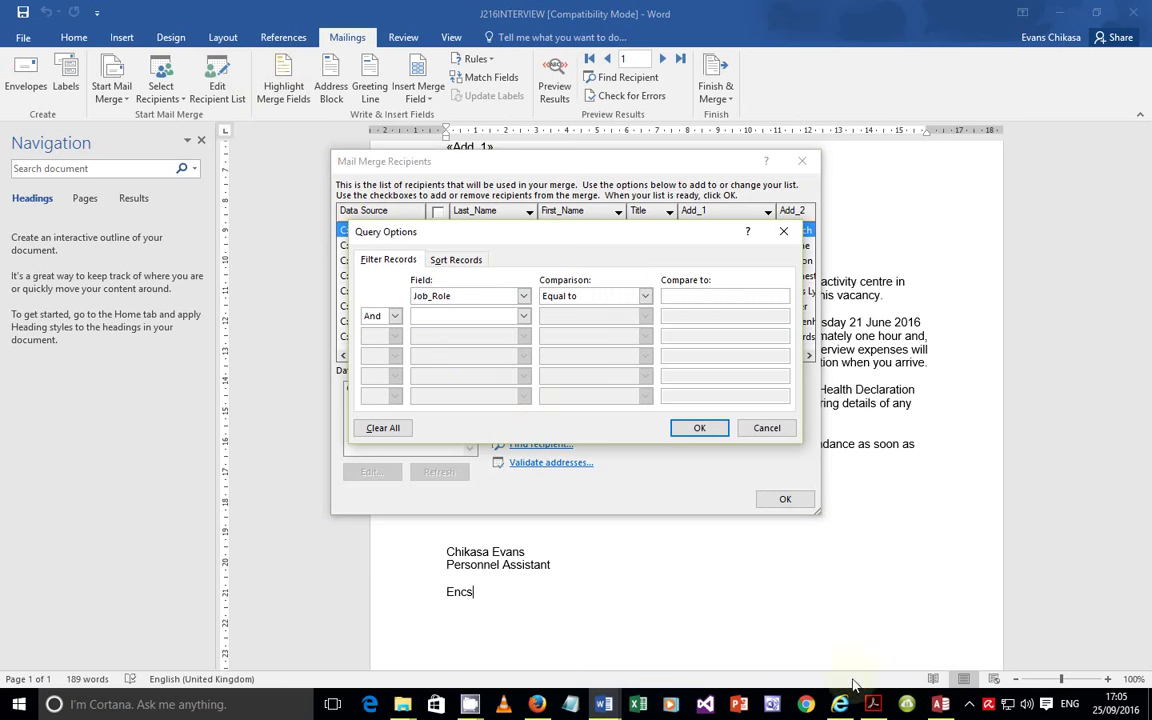
Filter Job_Role equal to Ski Instructor after checking the exact title in task 30.
key(alt+Tab)
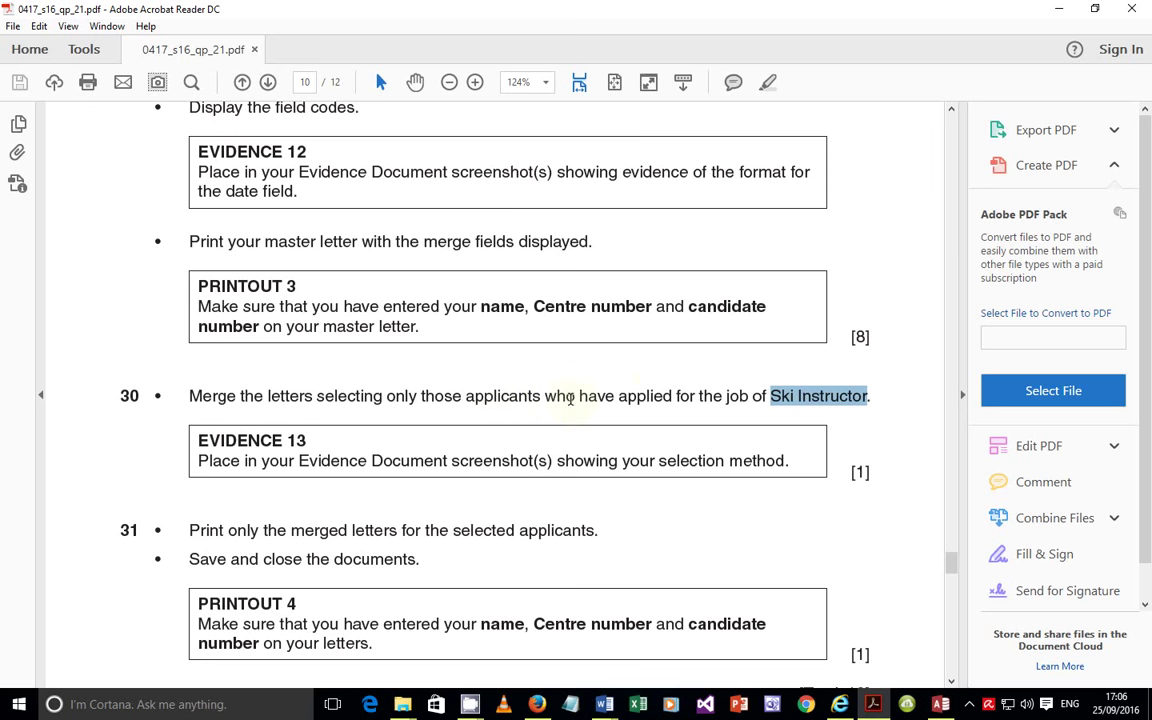
drag(575, 398, 872, 400)
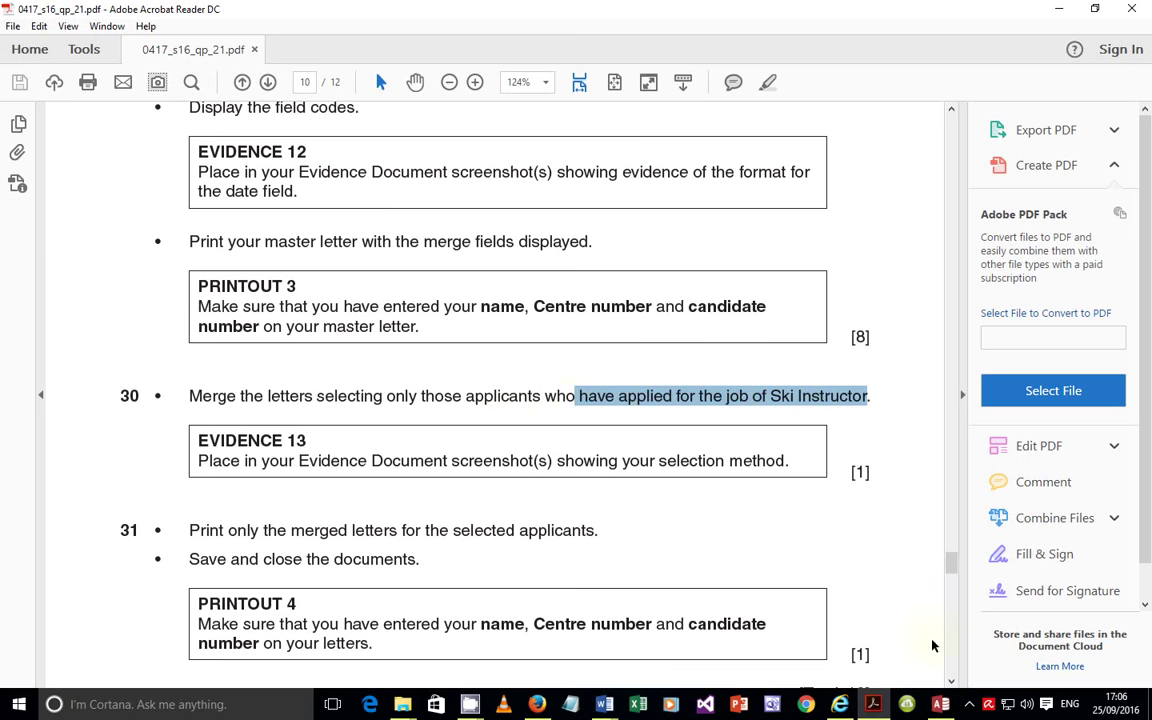
key(alt+Tab)
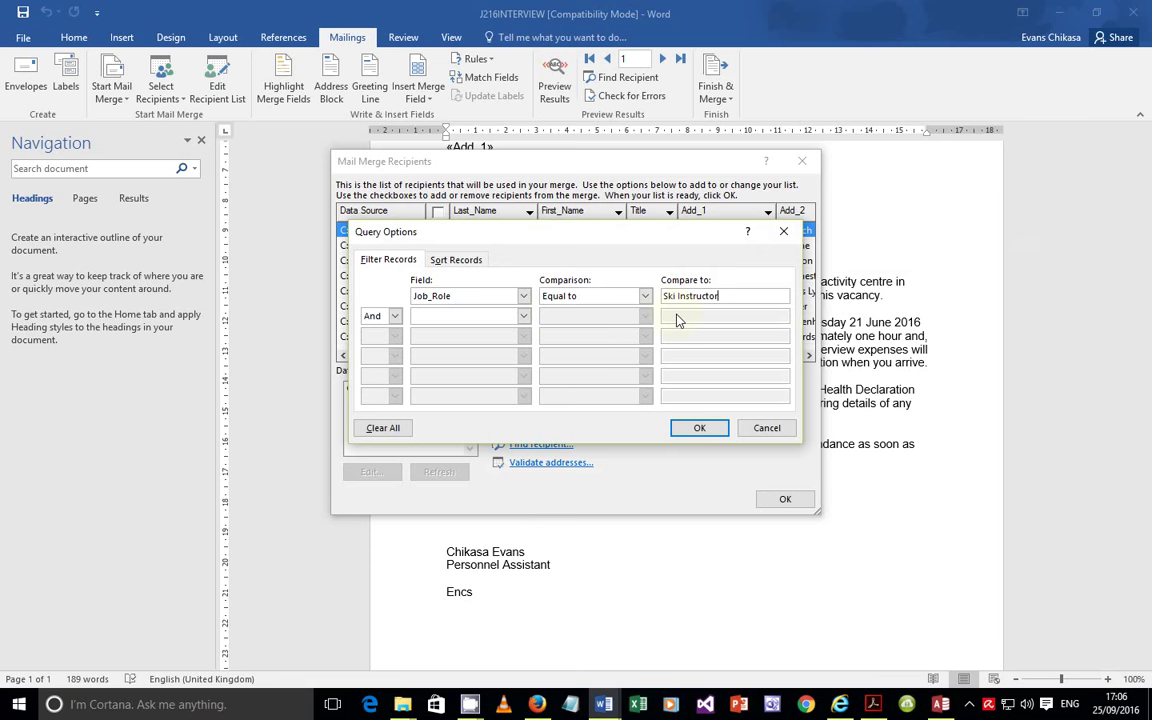
click(700, 428)
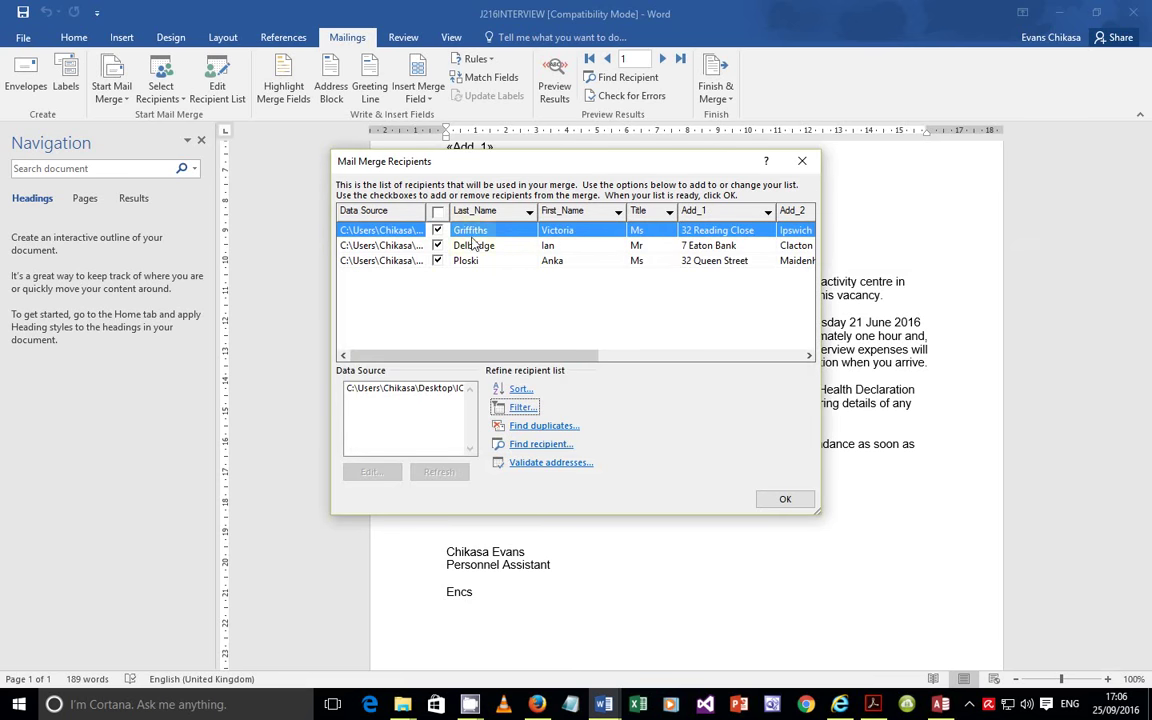
drag(562, 357, 740, 309)
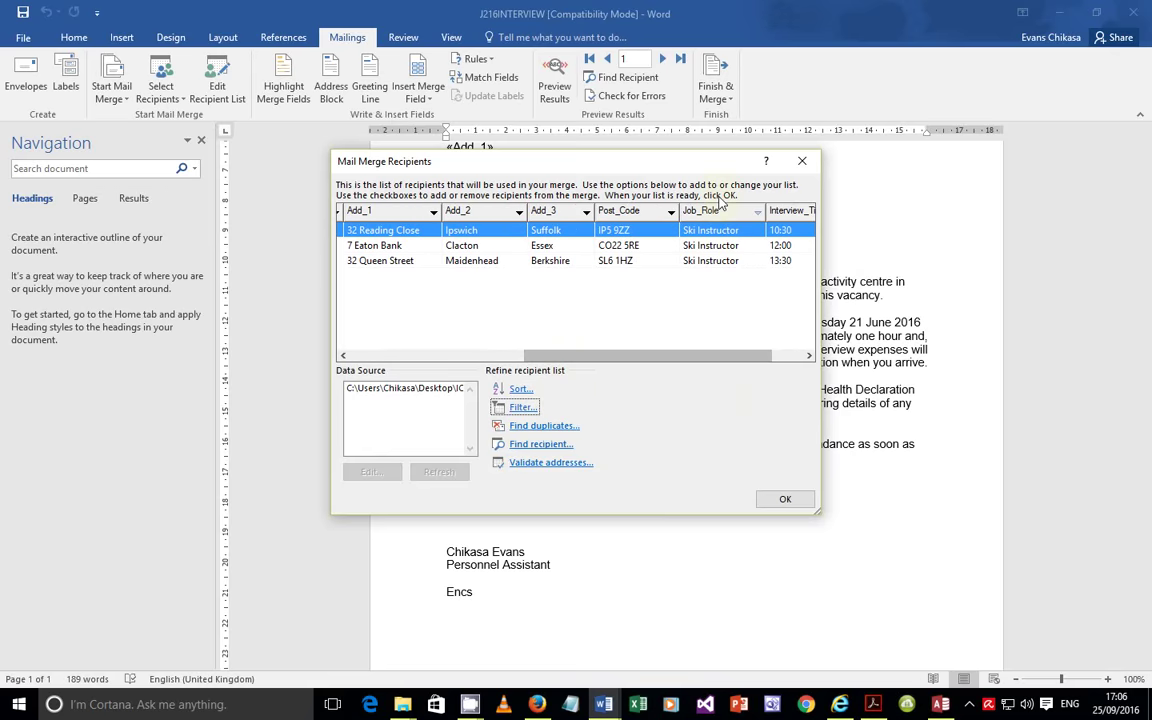
click(788, 502)
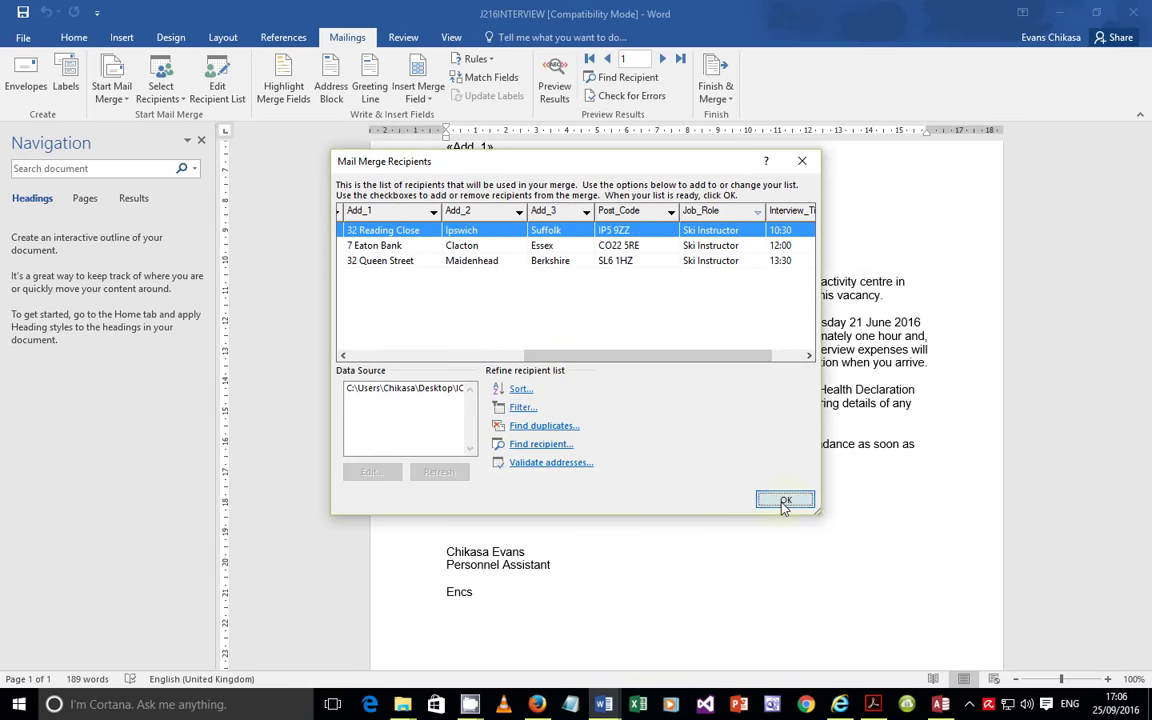
click(874, 705)
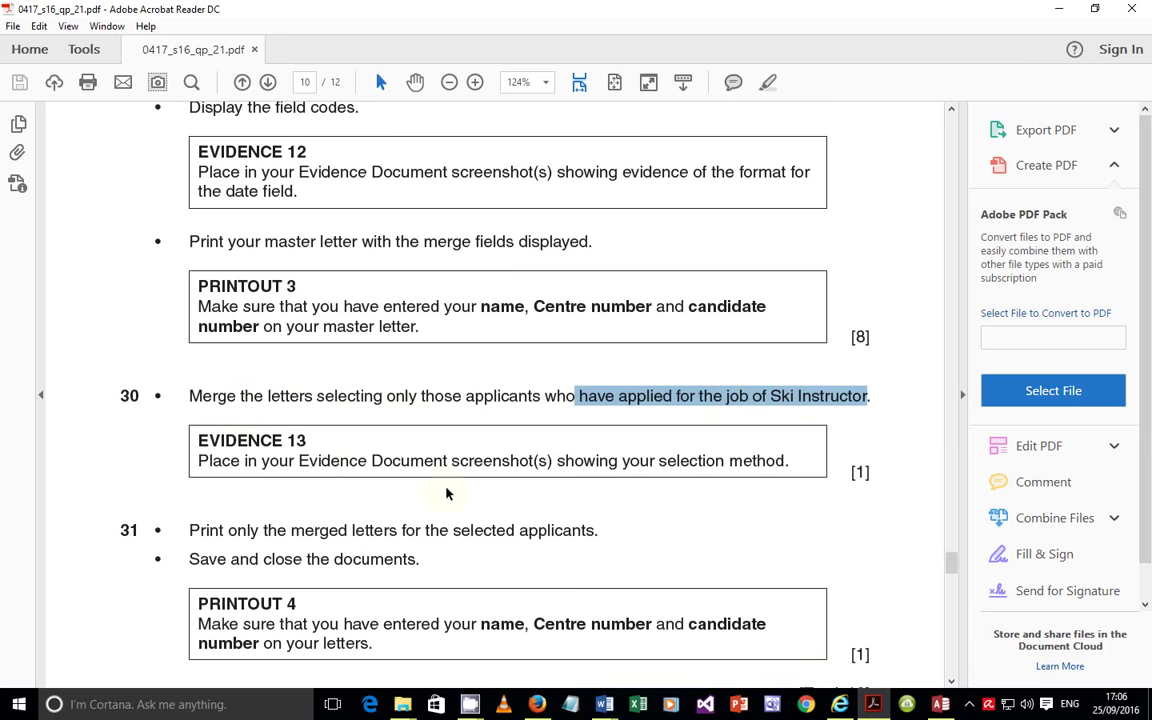
Copy a Lightshot screenshot of the filtered Mail Merge Recipients list and close the dialog.
key(alt+Tab)
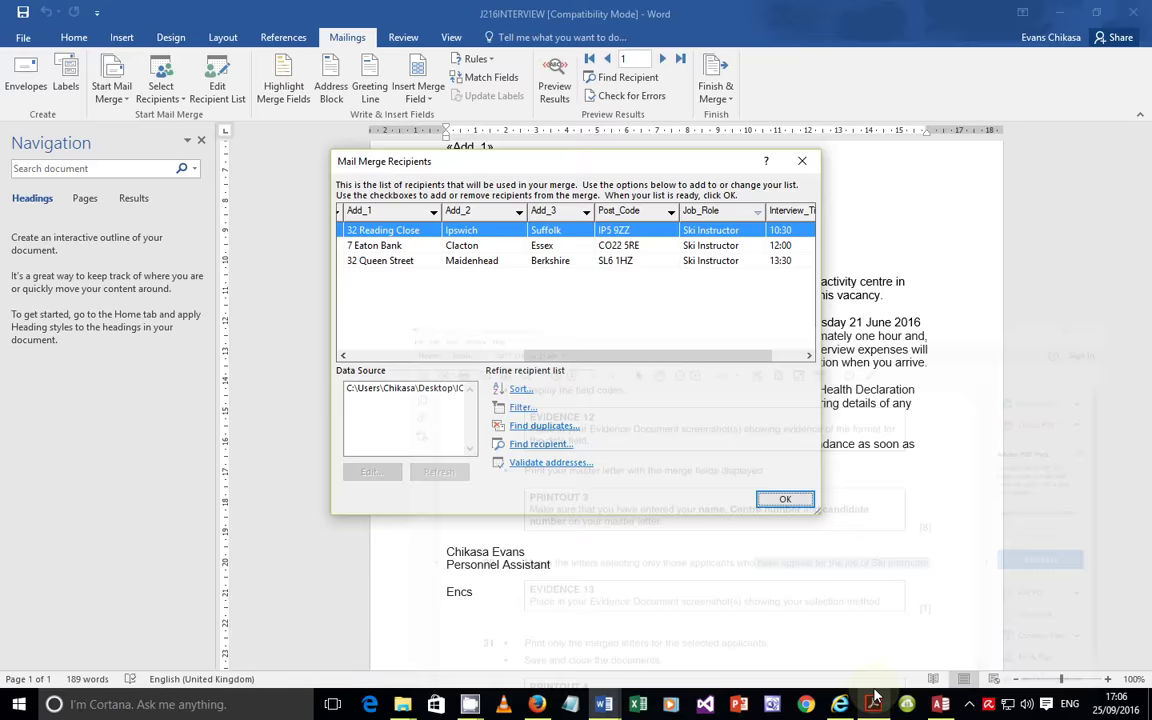
key(Print)
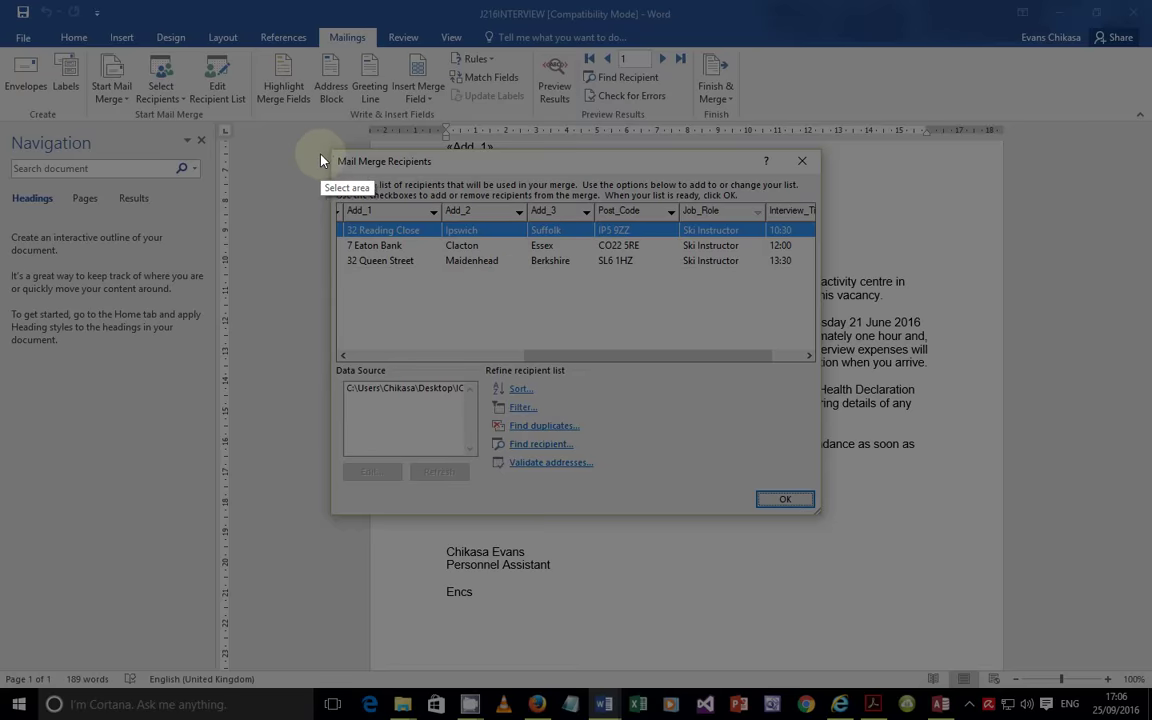
mouse_move(324, 148)
mouse_down()
mouse_move(743, 420)
mouse_move(824, 532)
mouse_move(826, 516)
mouse_up()
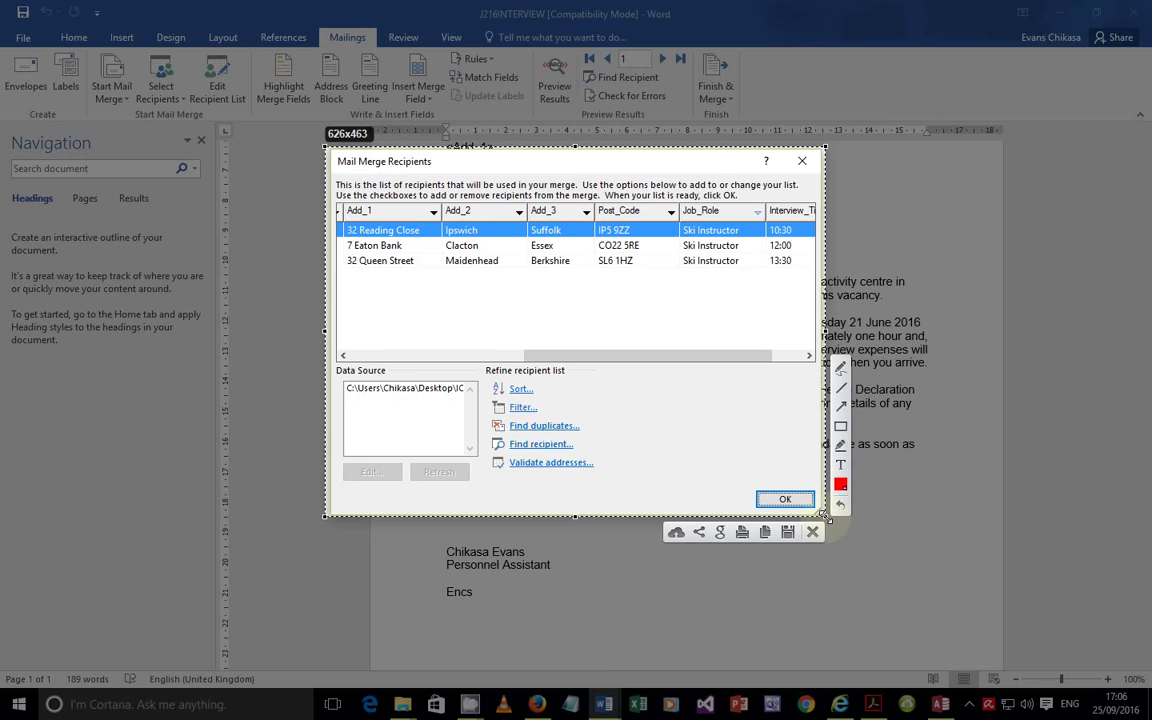
click(765, 532)
mouse_move(600, 705)
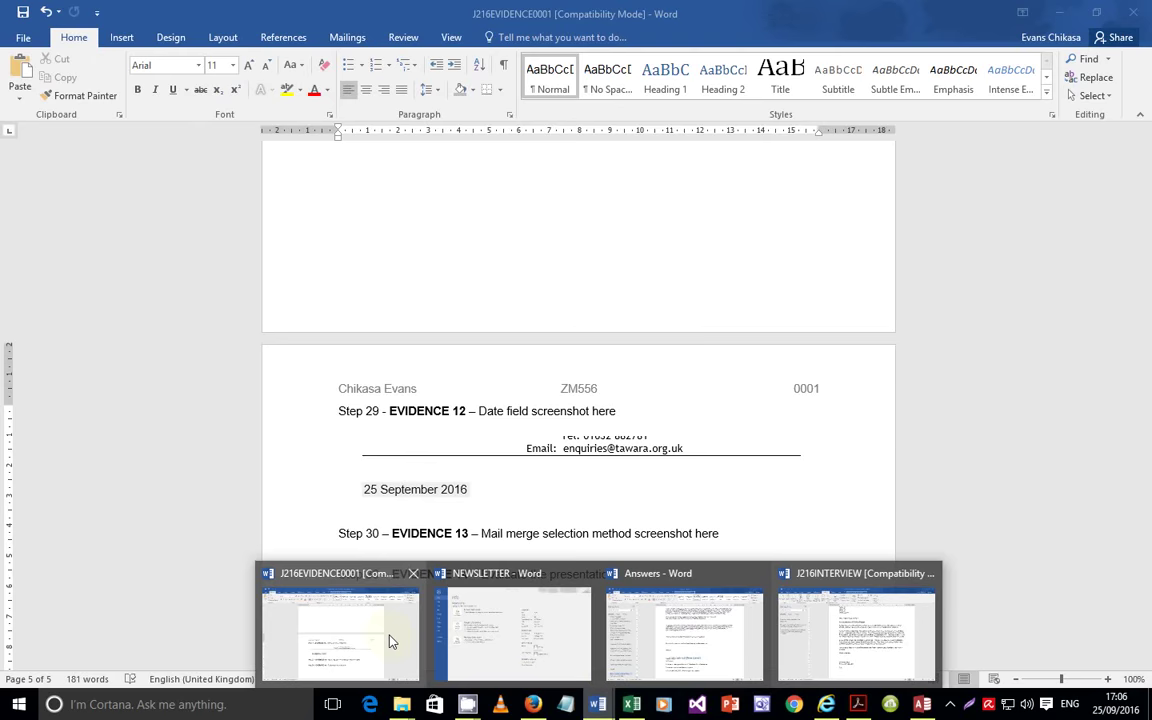
key(Escape)
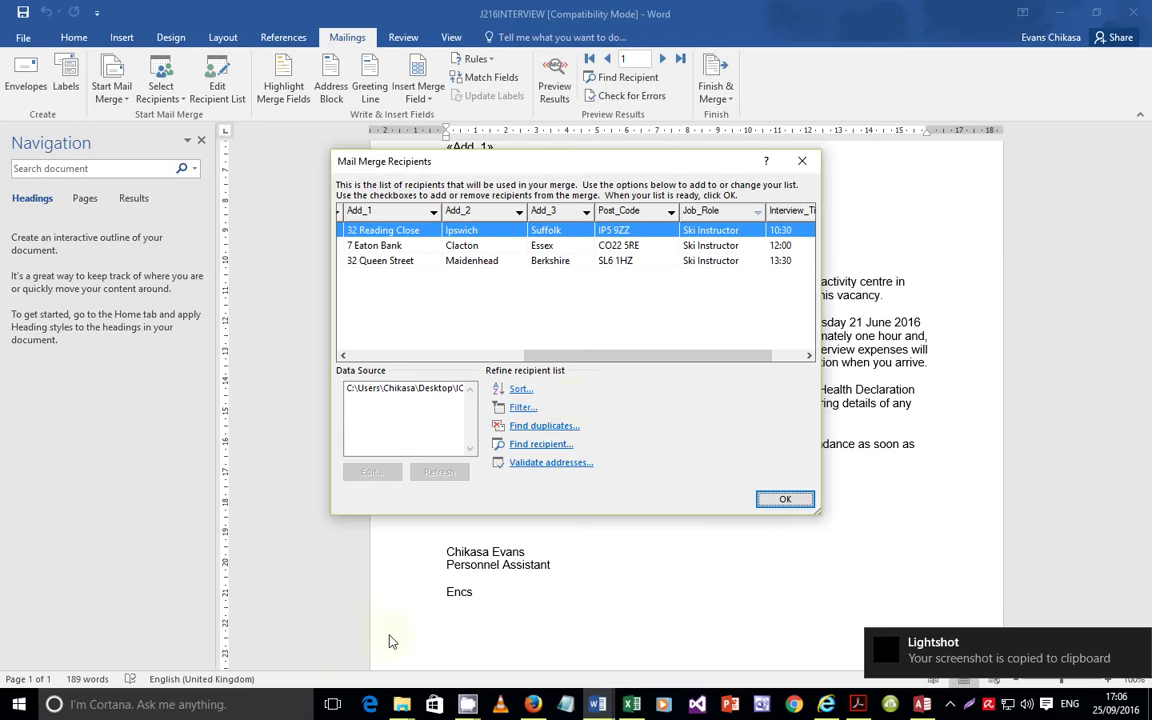
click(765, 500)
Paste the recipient-list screenshot under Step 30 in J216EVIDENCE0001.
mouse_move(603, 704)
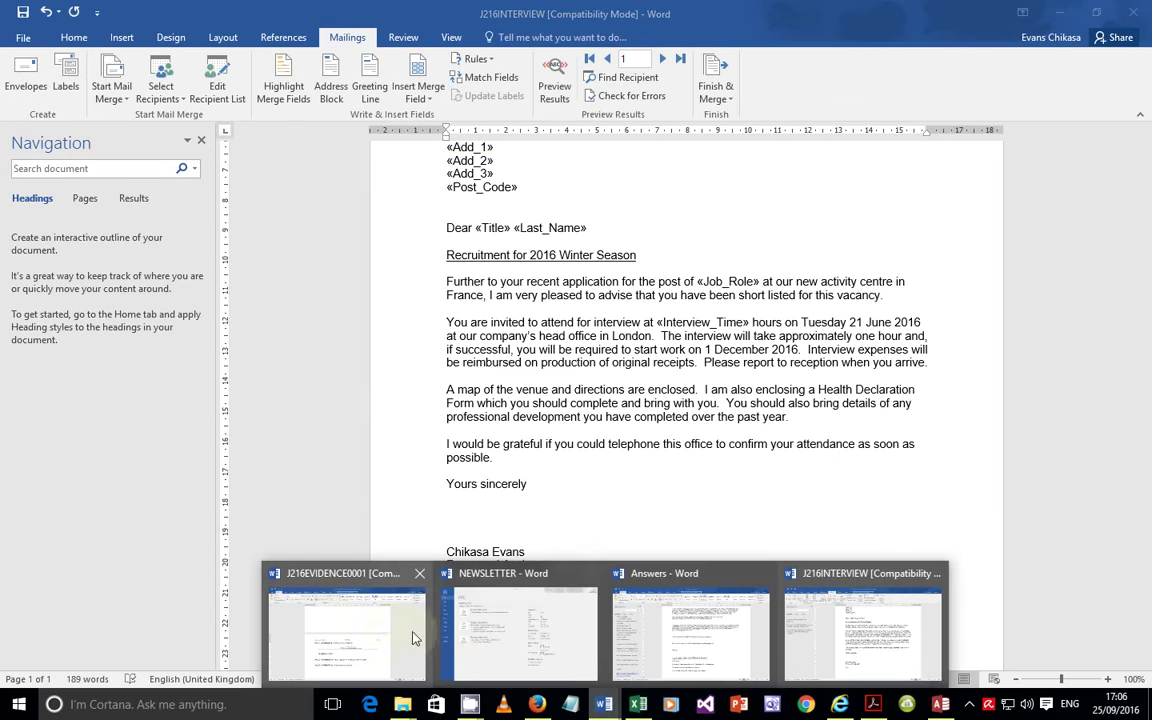
click(390, 635)
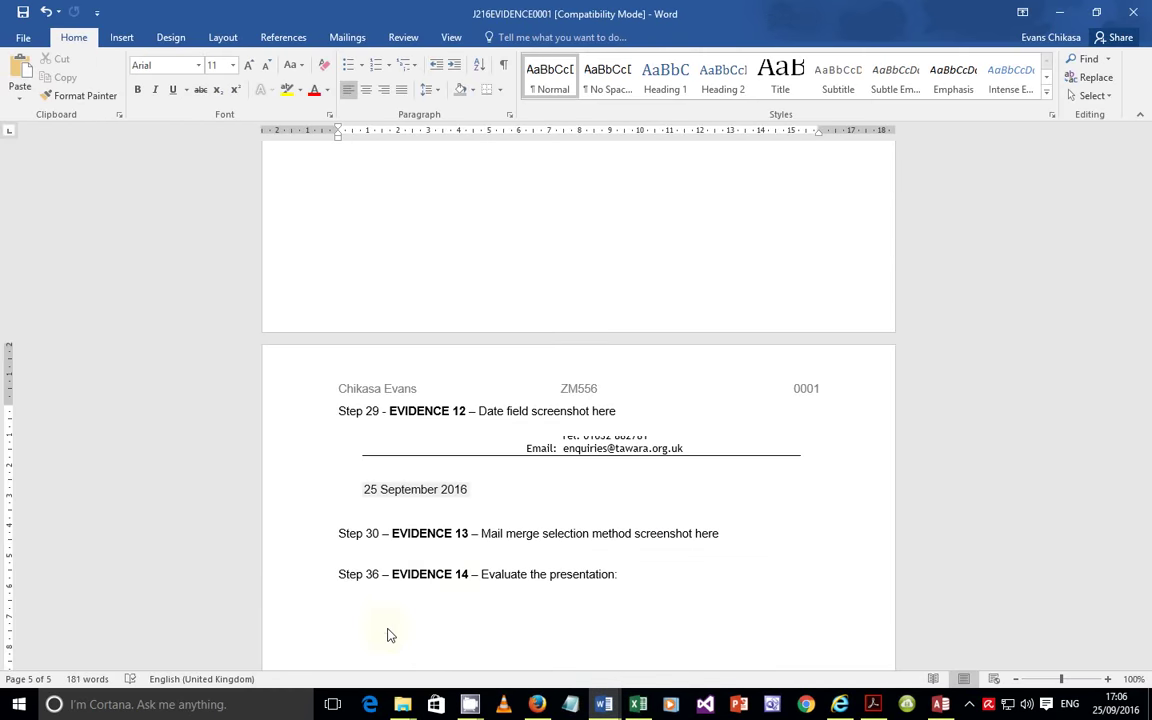
click(464, 556)
key(ctrl+v)
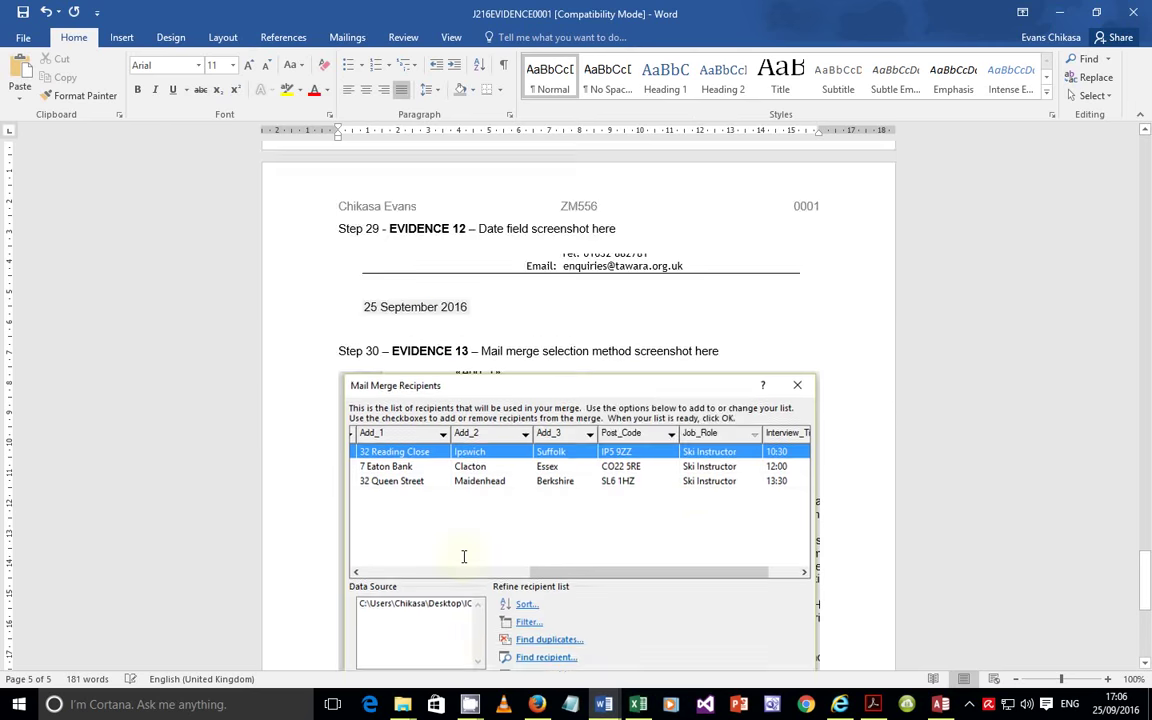
scroll(580, 400, down, 3)
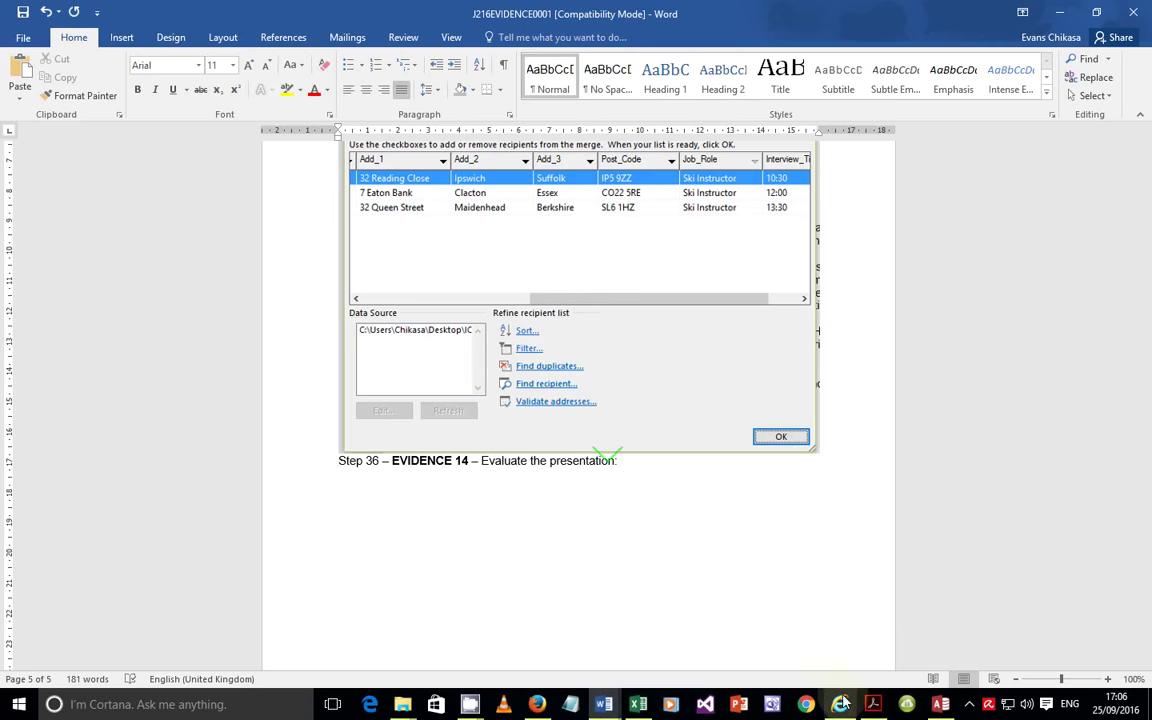
click(873, 704)
scroll(580, 468, down, 3)
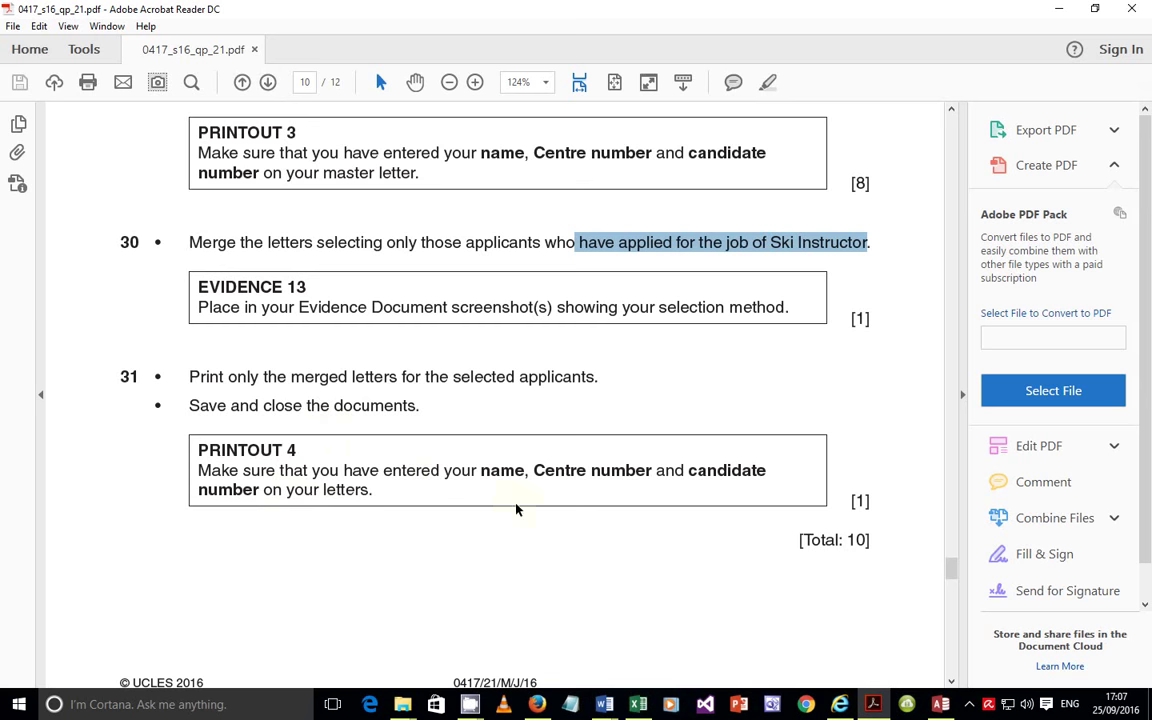
Preview the merged J216INTERVIEW letter and step through records 1, 2 and 3.
mouse_move(871, 706)
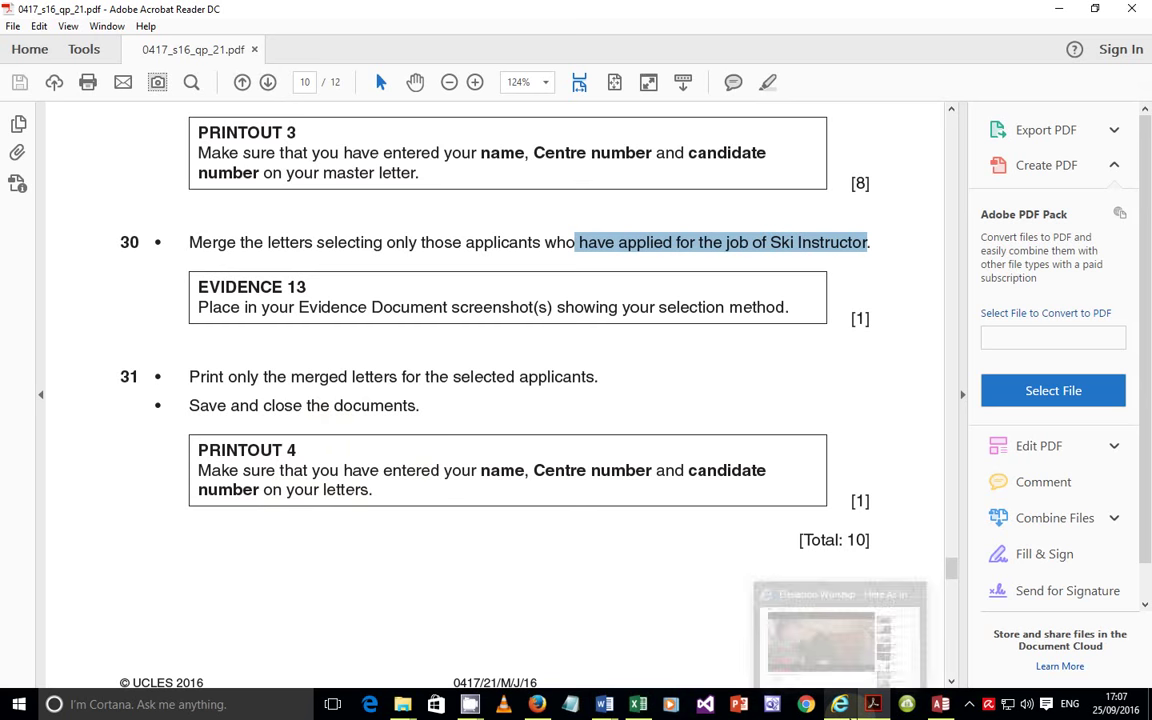
mouse_move(603, 703)
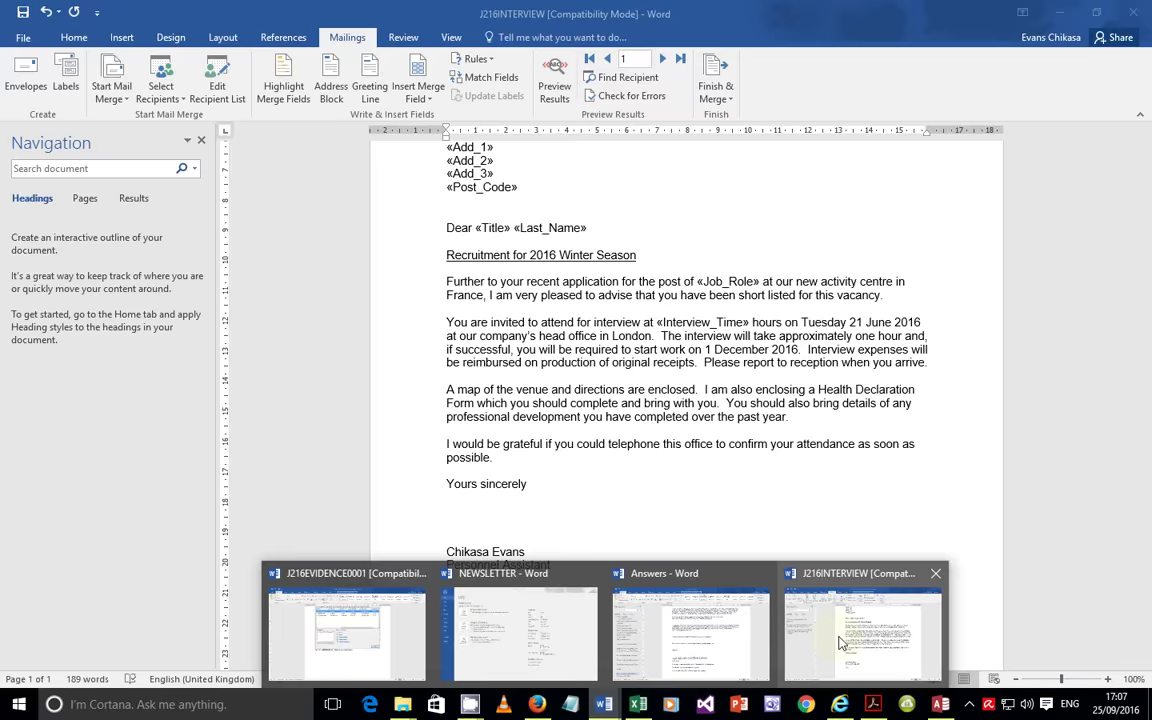
mouse_move(700, 648)
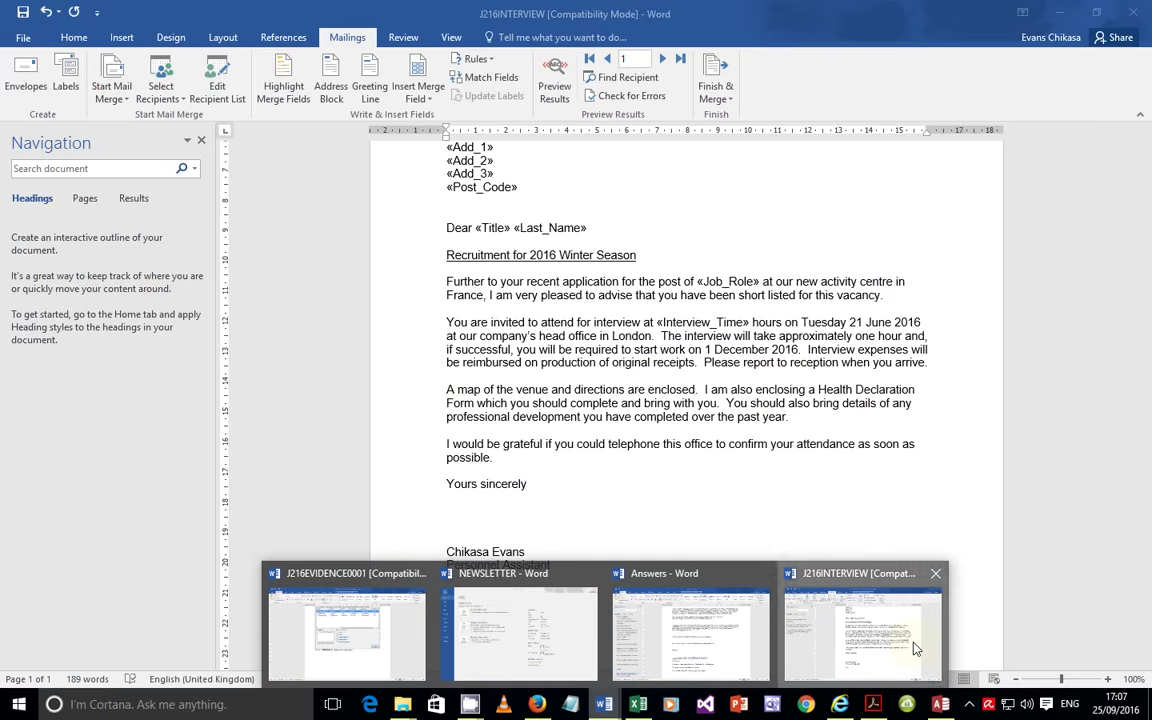
click(822, 578)
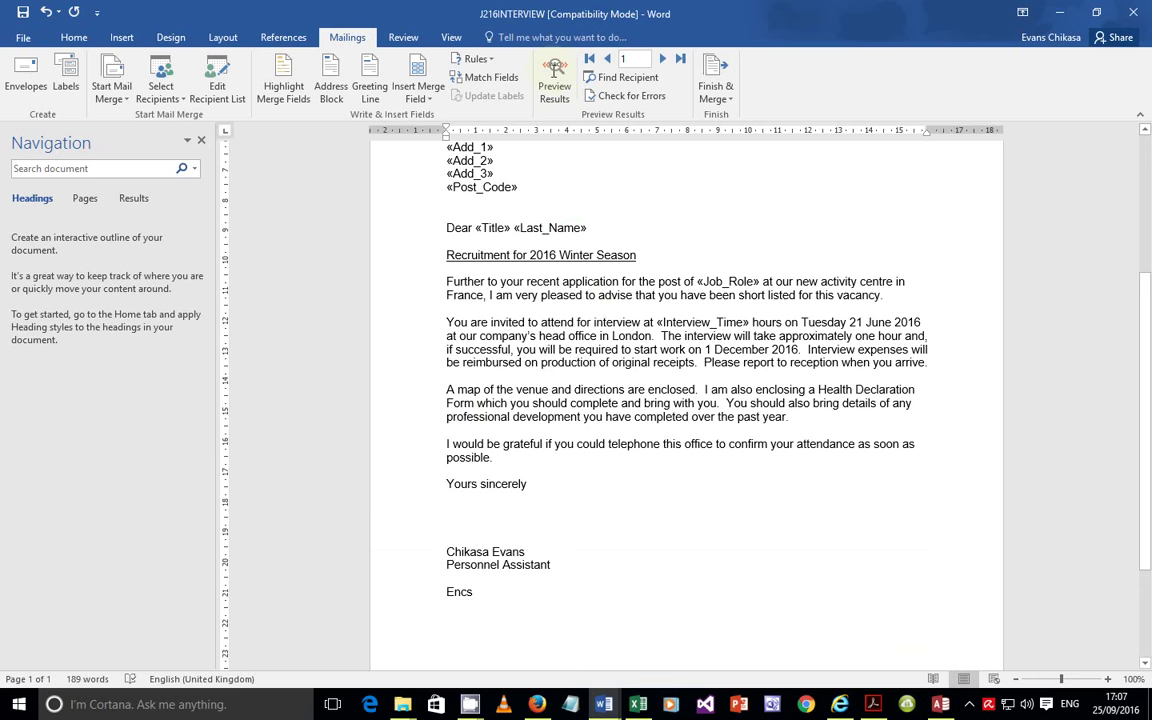
click(555, 80)
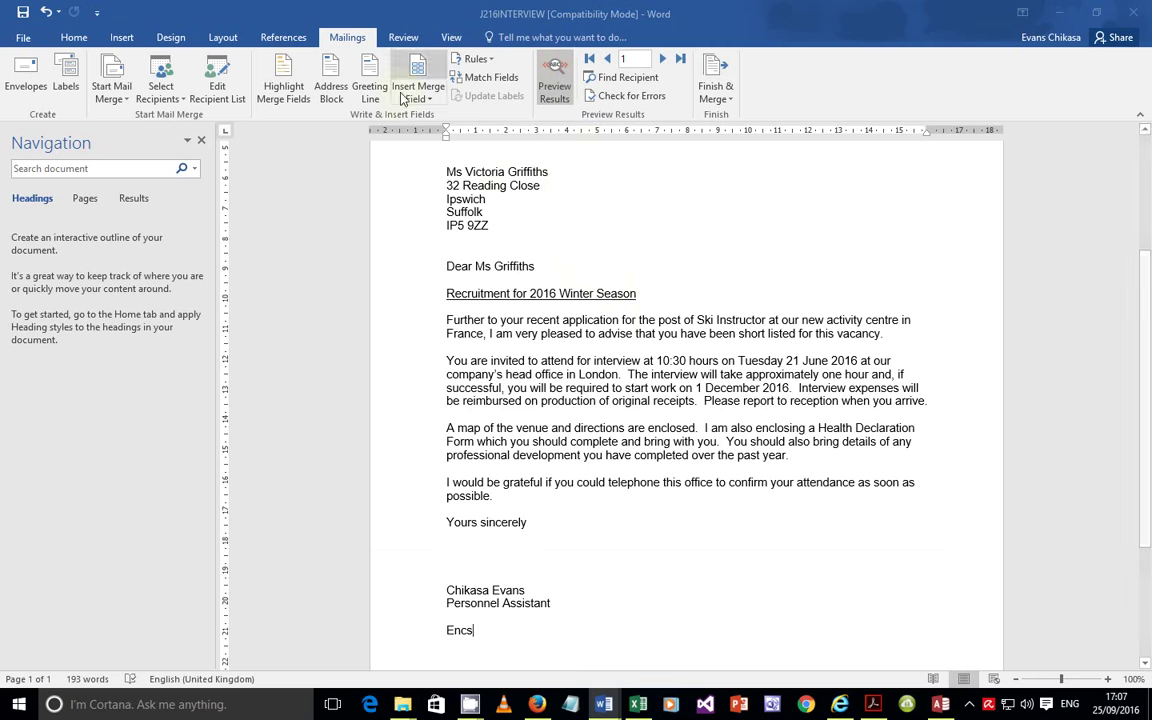
click(661, 62)
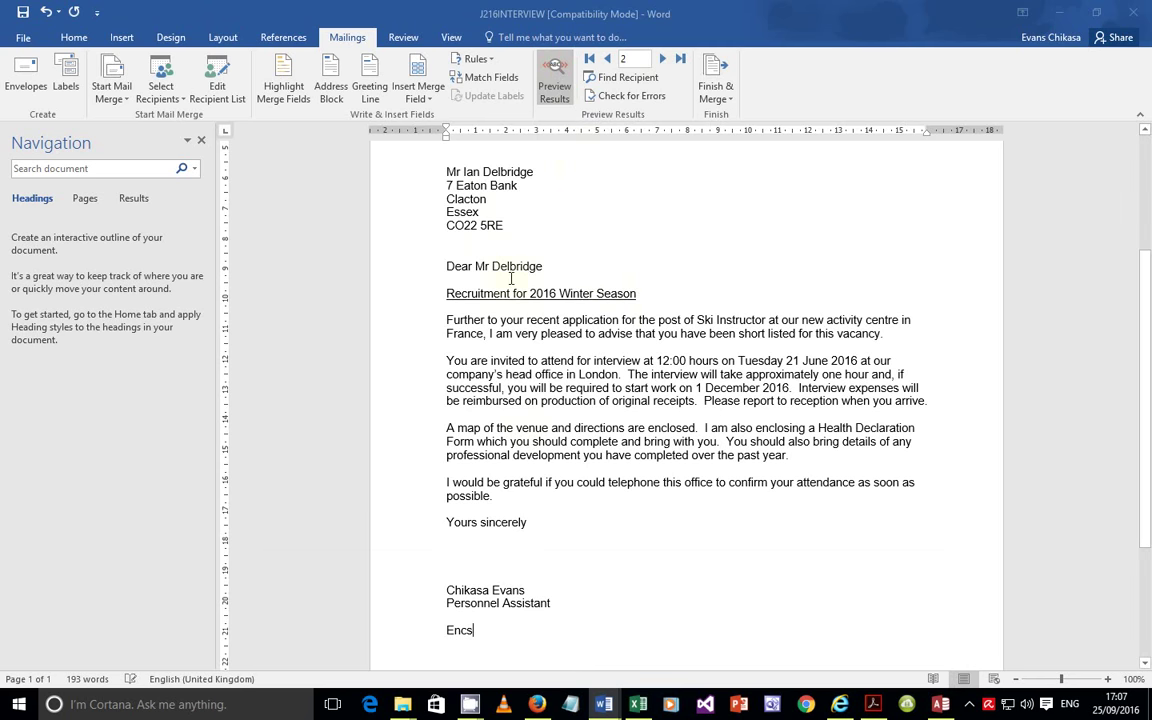
click(661, 62)
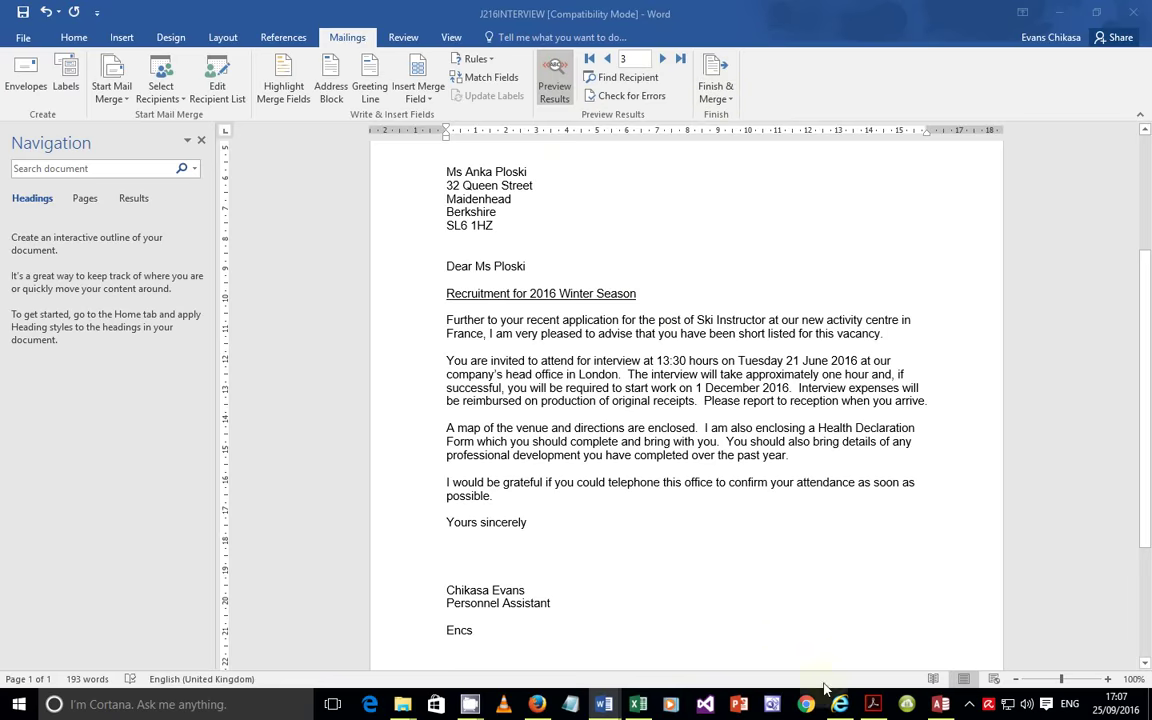
click(870, 708)
scroll(262, 337, down, 5)
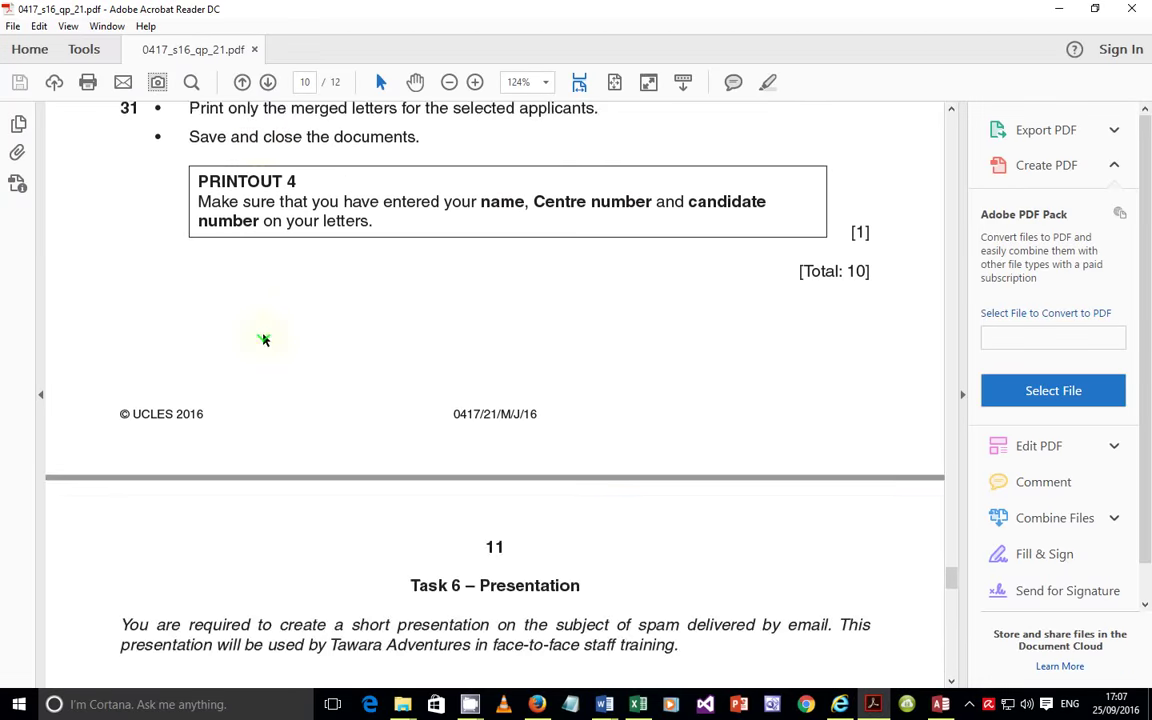
Scroll through the exam paper's remaining tasks to page 12, then open the CamStudio window.
scroll(278, 320, up, 4)
scroll(278, 320, up, 3)
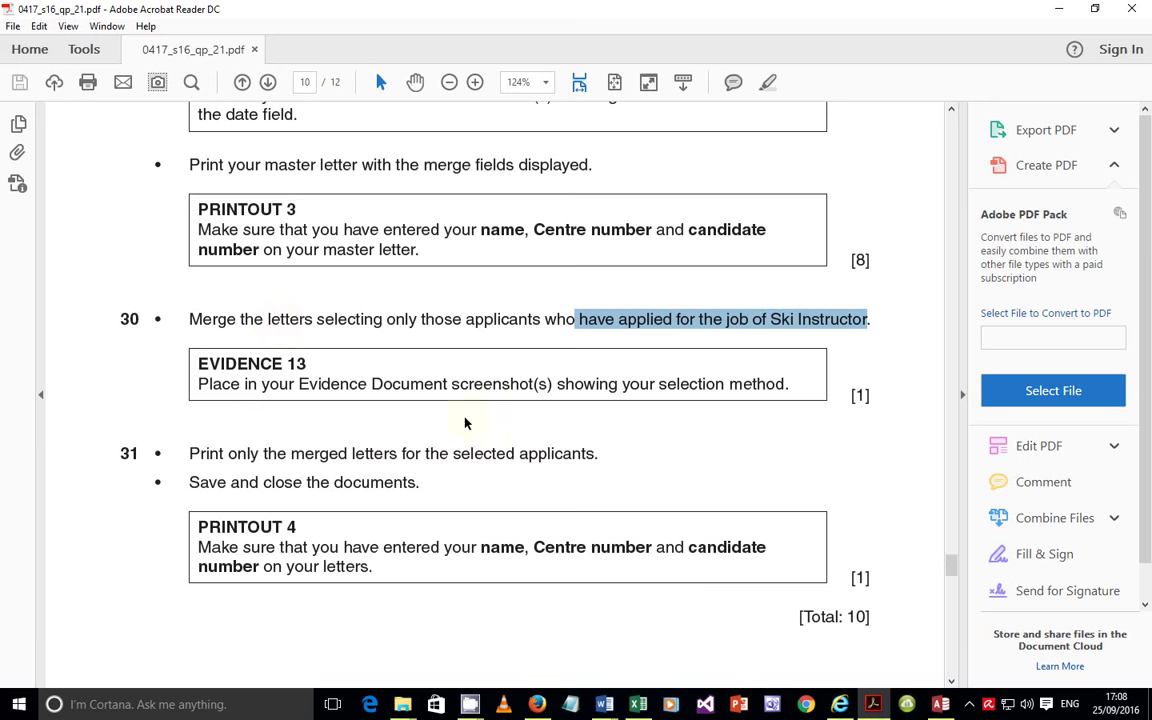
scroll(580, 431, down, 2)
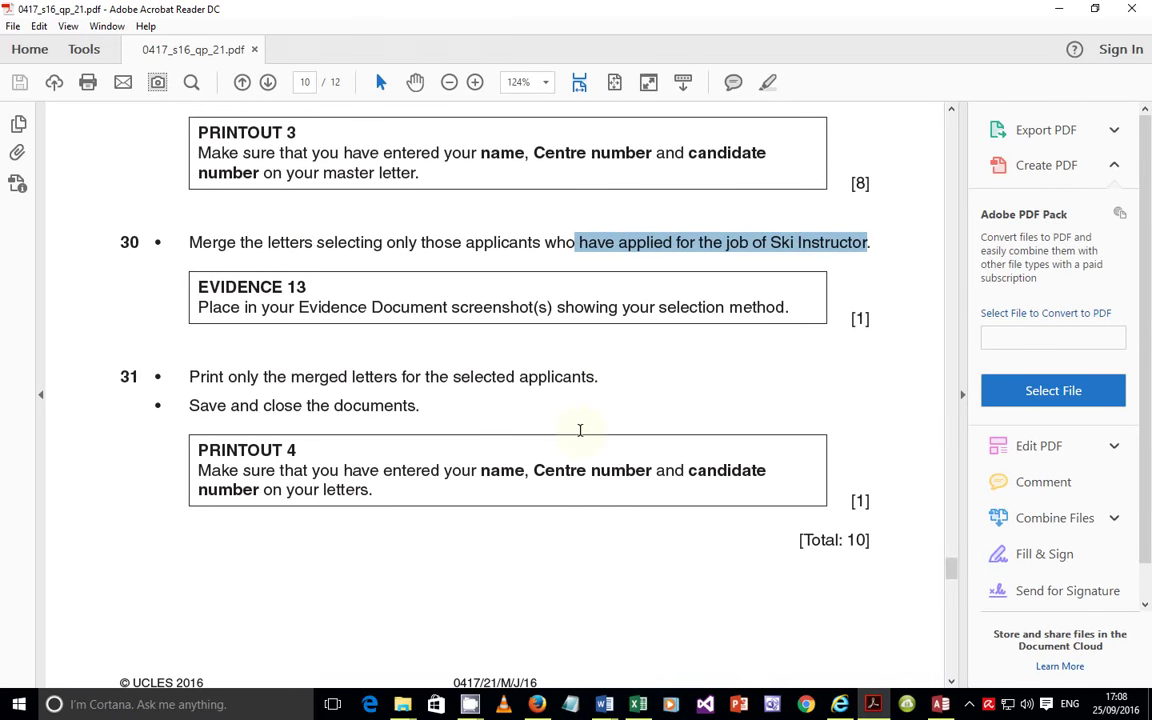
scroll(580, 431, down, 10)
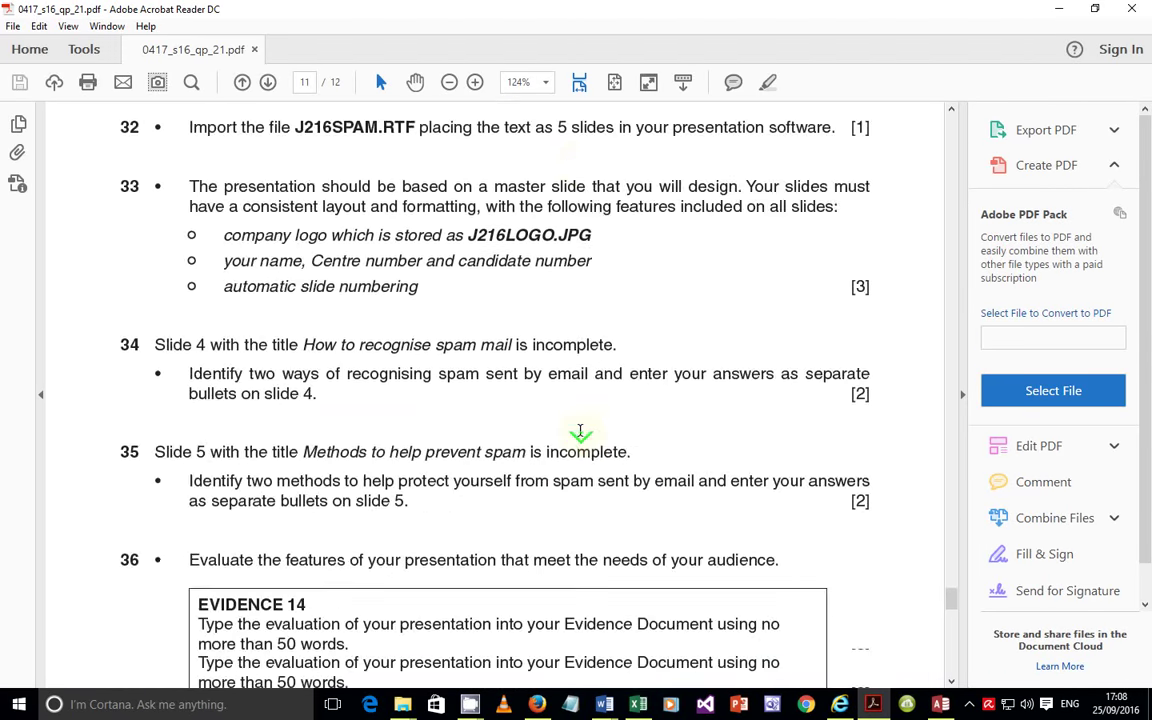
scroll(580, 431, down, 20)
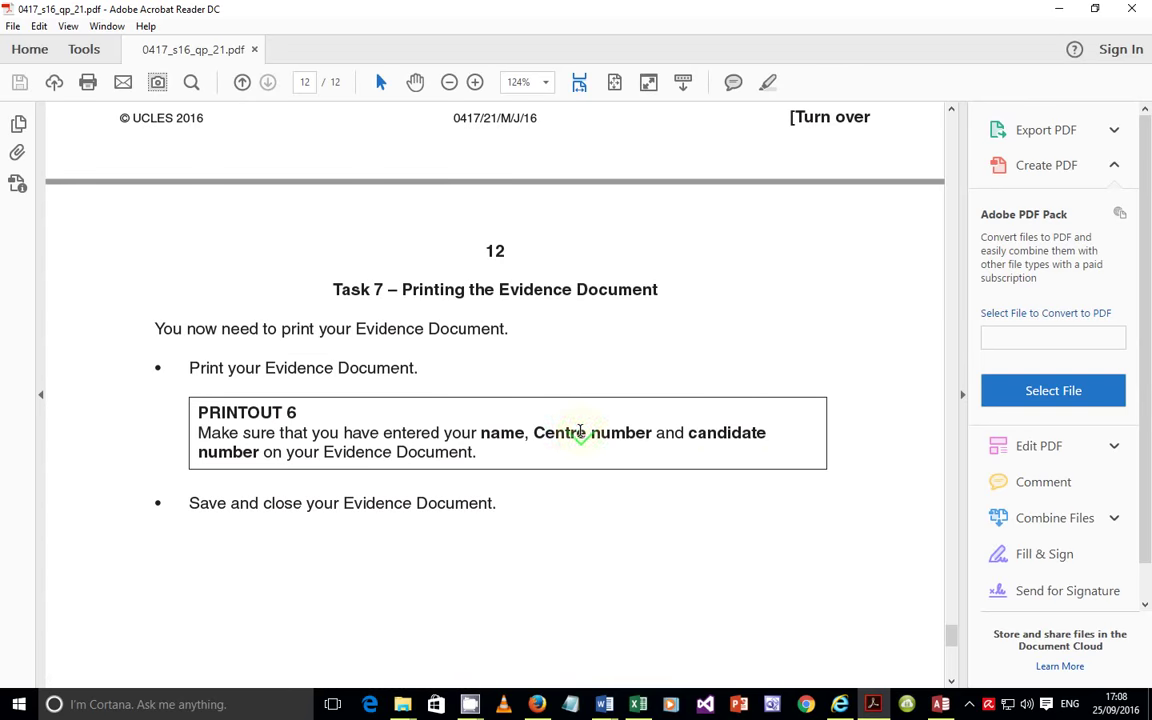
scroll(580, 431, up, 20)
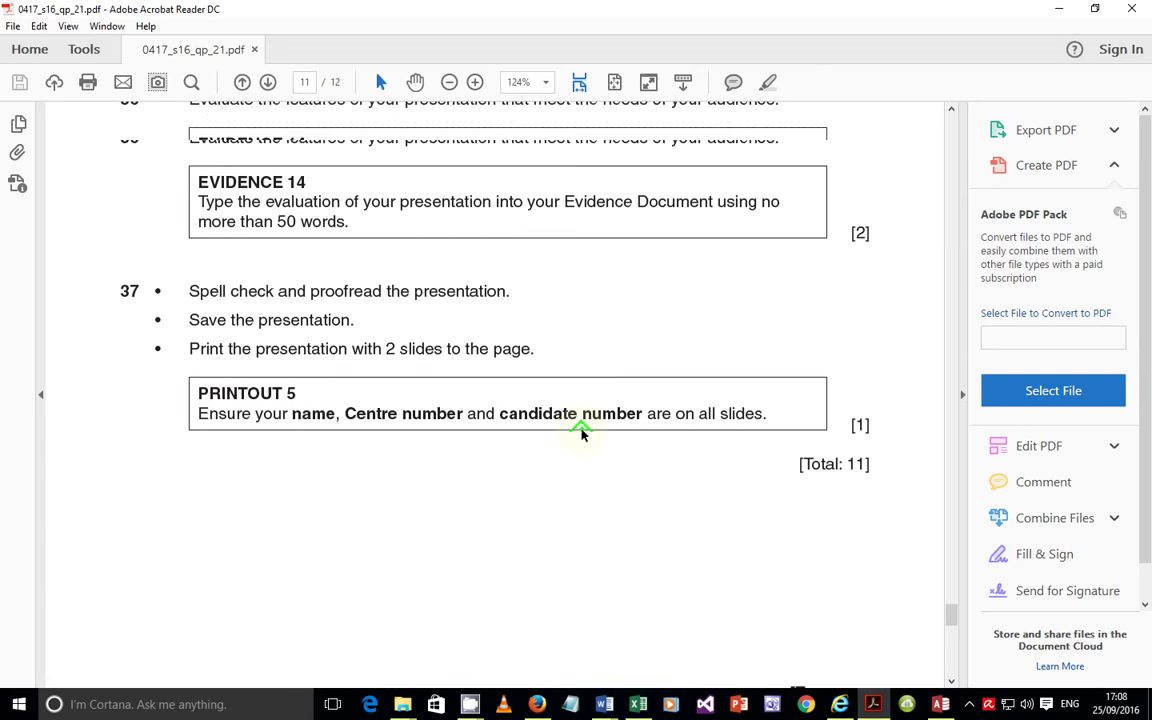
scroll(580, 428, up, 6)
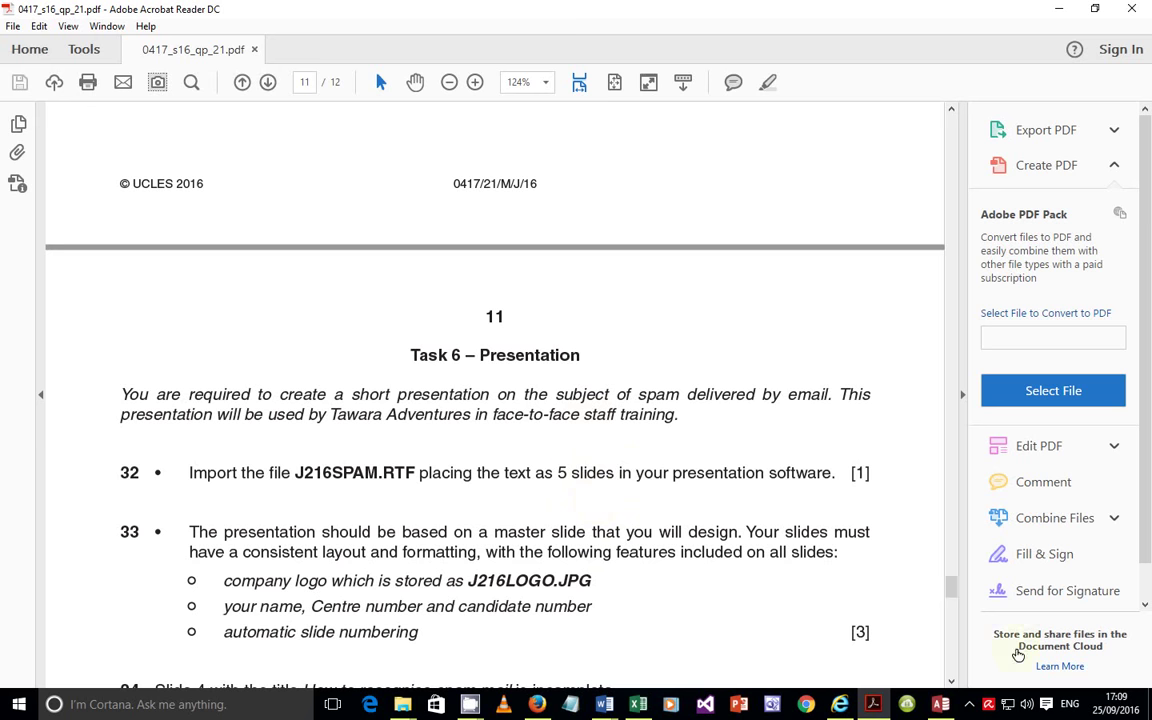
click(970, 709)
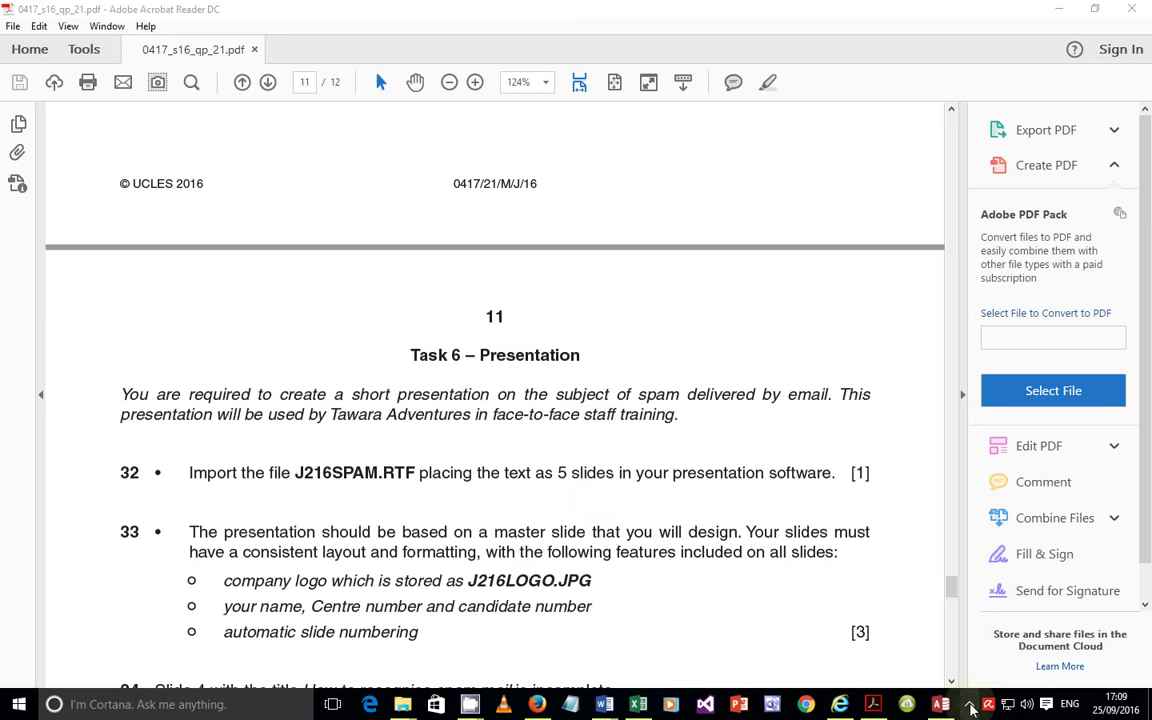
click(1001, 610)
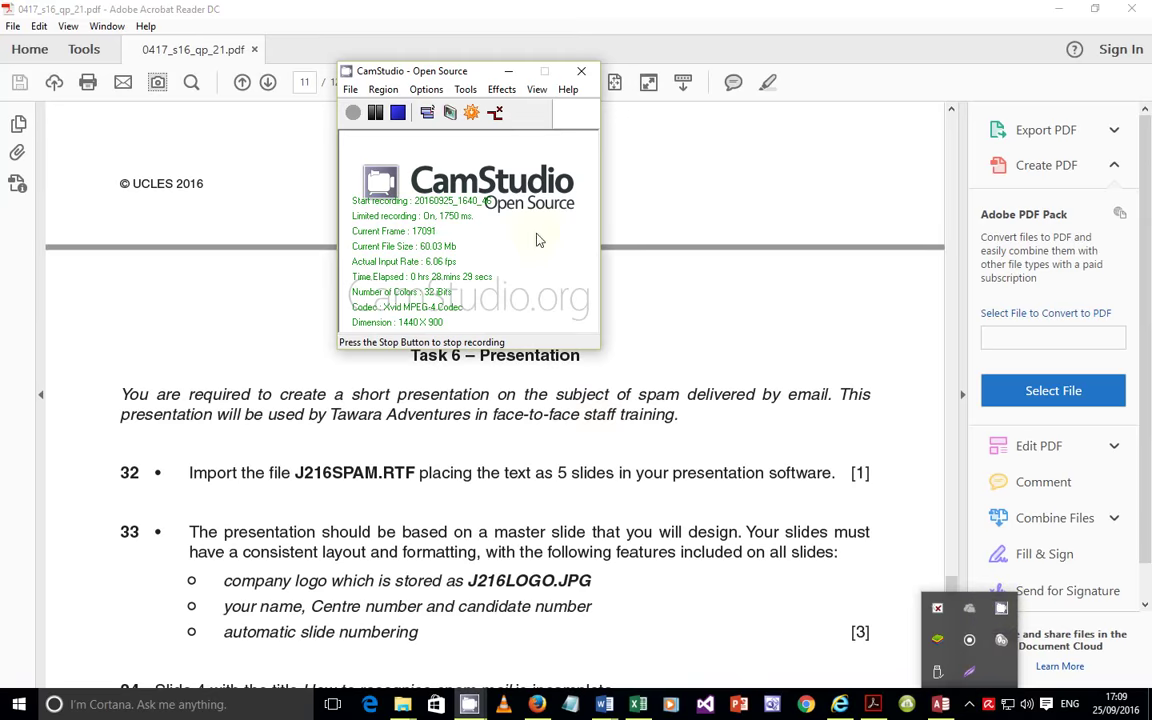